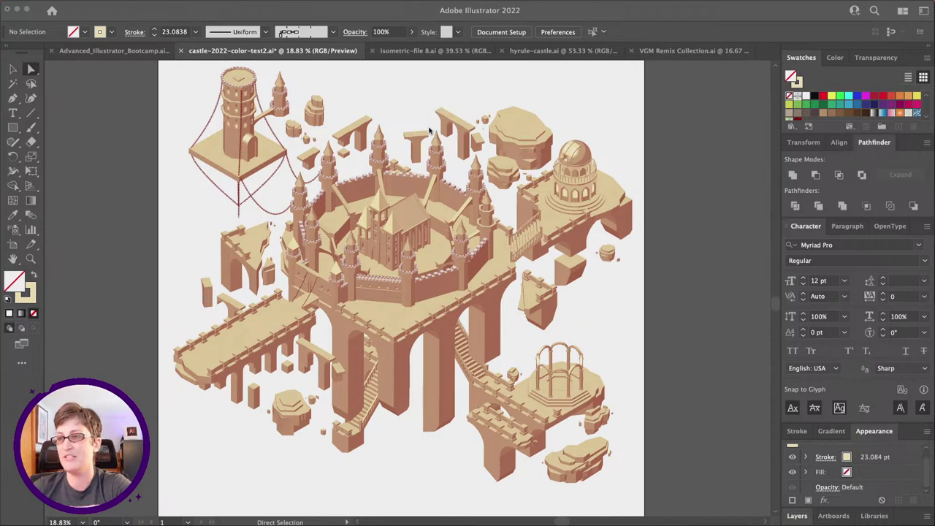
# Look through the open castle, isometric-file 8, hyrule-castle and VGM Remix Collection artworks, then return to the Advanced_Illustrator_Bootcamp.ai document.
pyautogui.click(420, 51)
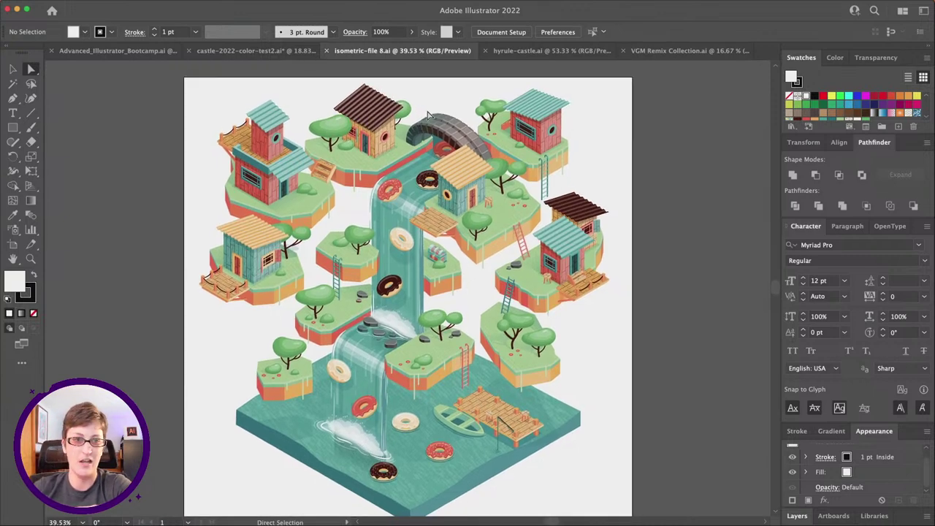
pyautogui.click(515, 51)
pyautogui.hscroll(2, 512, 179)
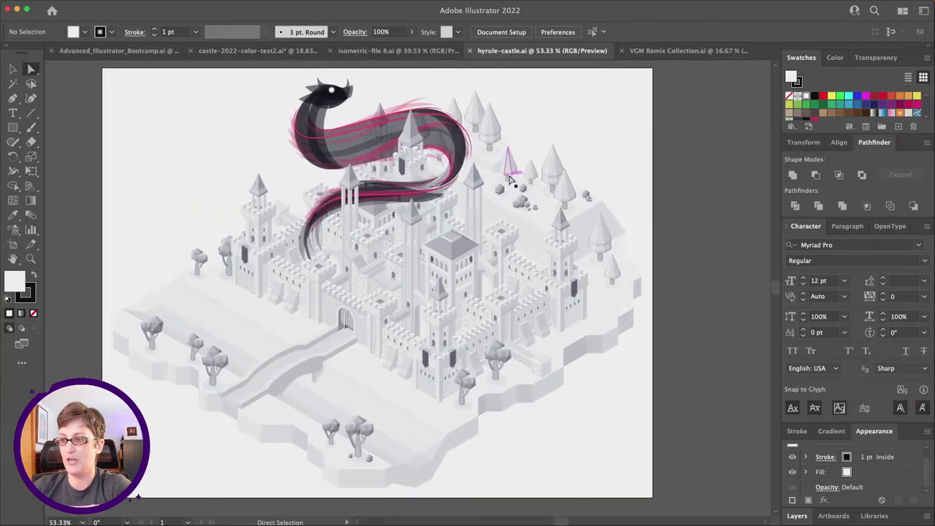
pyautogui.click(637, 53)
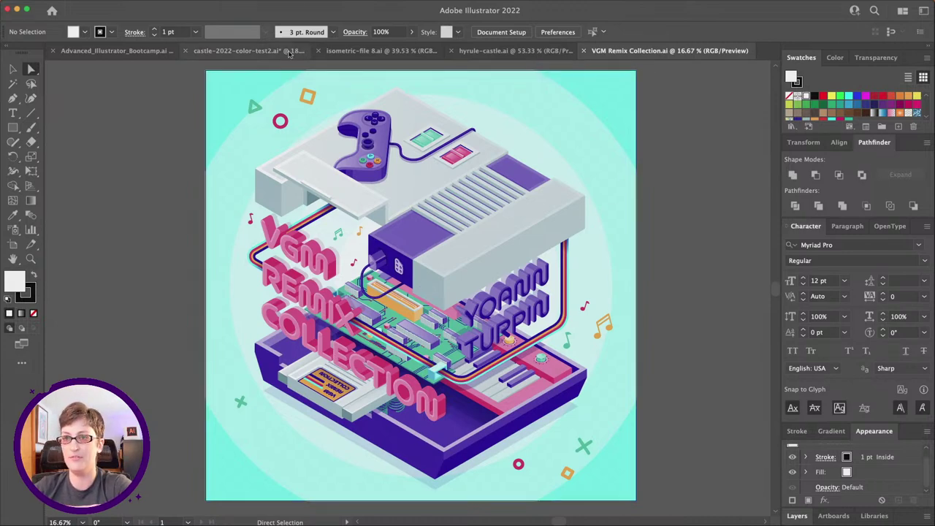
pyautogui.click(138, 53)
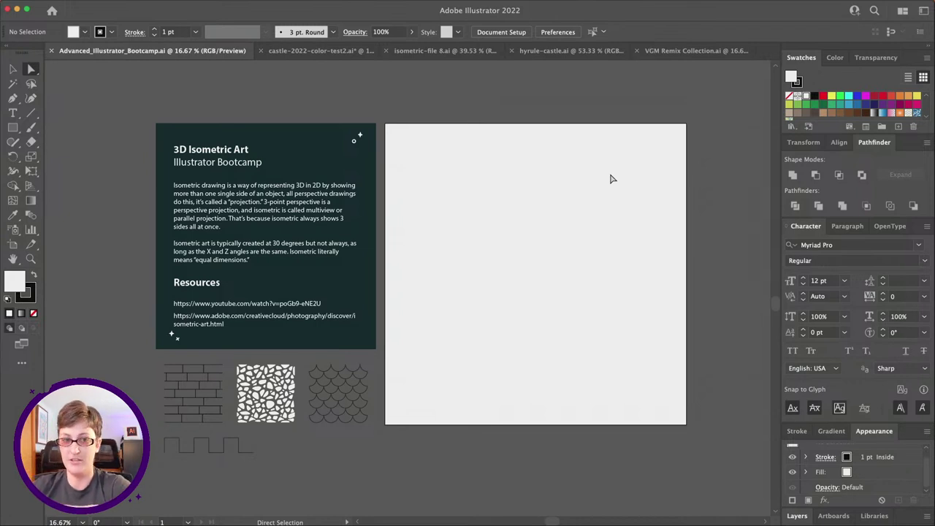
pyautogui.scroll(-2, 618, 198)
pyautogui.hscroll(2, 618, 198)
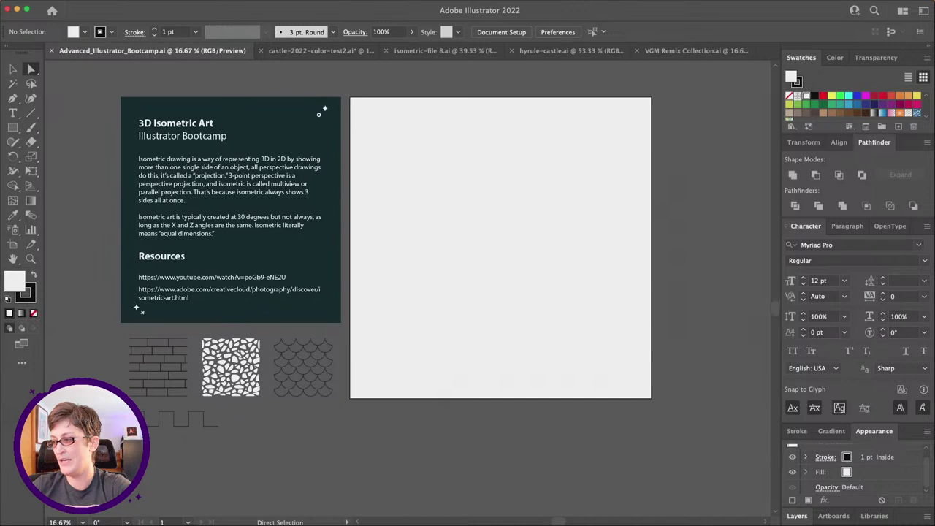
# Float the Appearance panel over the canvas and leave its New Art Has Basic Appearance option turned off.
pyautogui.click(252, 5)
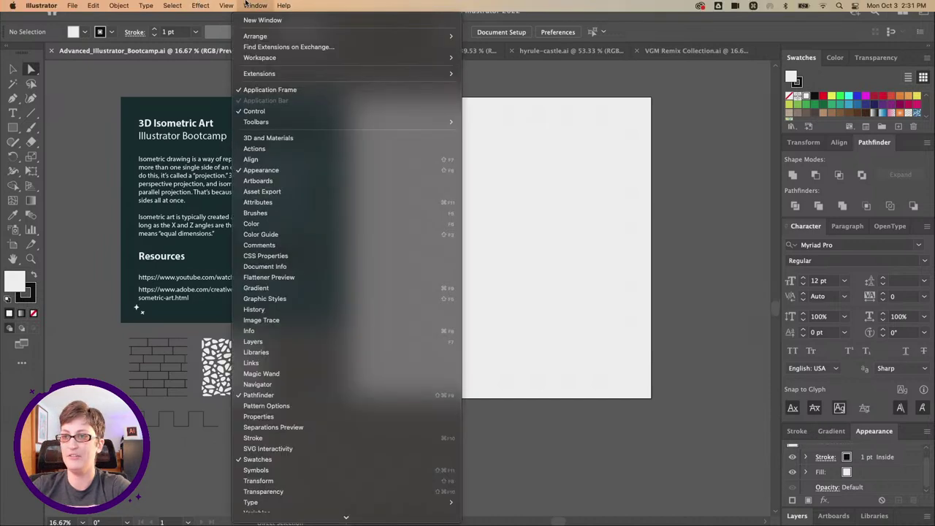
pyautogui.click(860, 439)
pyautogui.moveTo(870, 437); pyautogui.dragTo(706, 73)
pyautogui.click(748, 76)
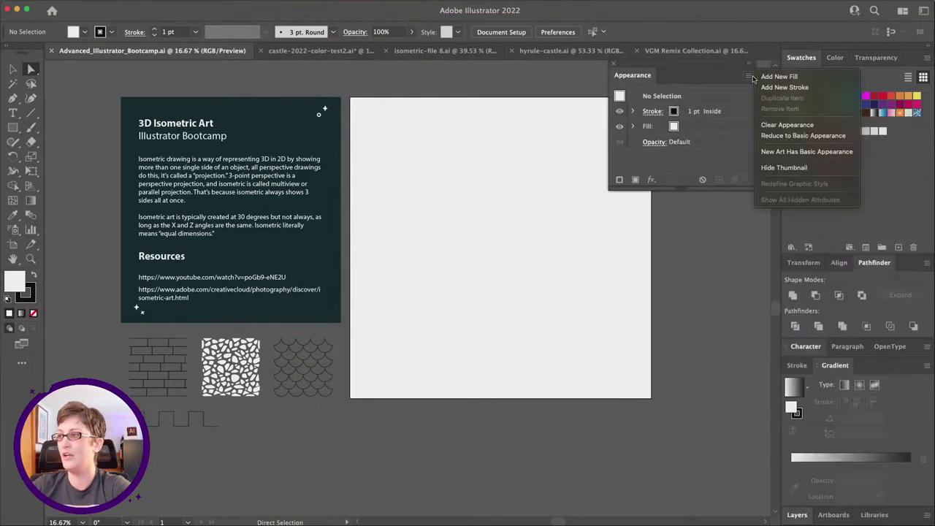
pyautogui.click(823, 152)
pyautogui.click(748, 75)
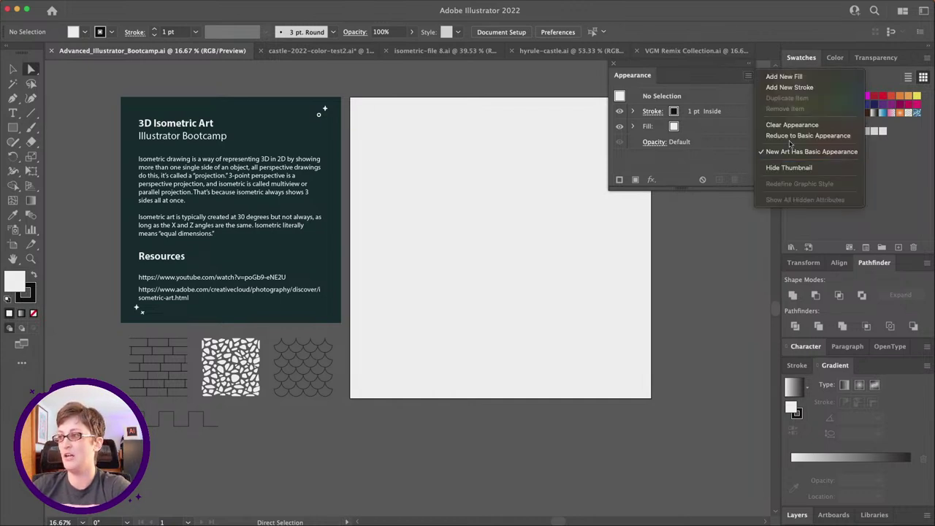
pyautogui.click(790, 152)
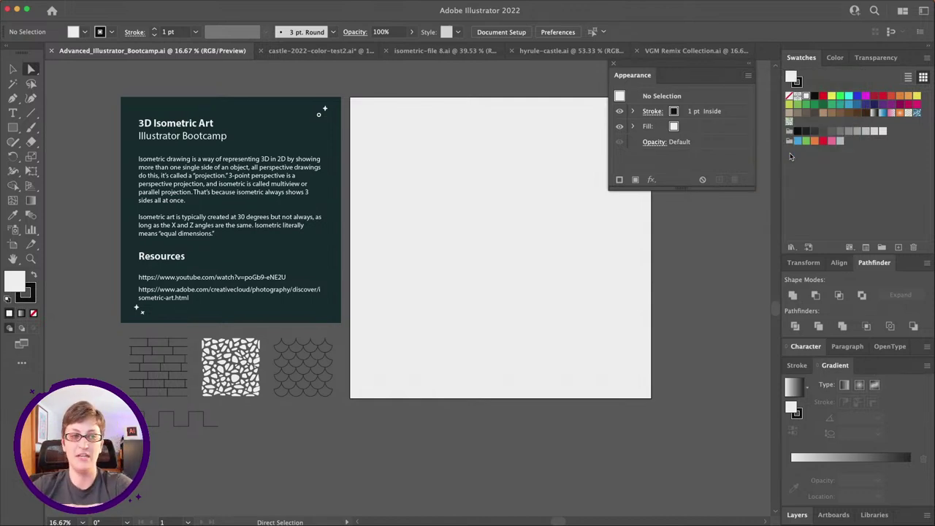
pyautogui.moveTo(657, 81); pyautogui.dragTo(666, 91)
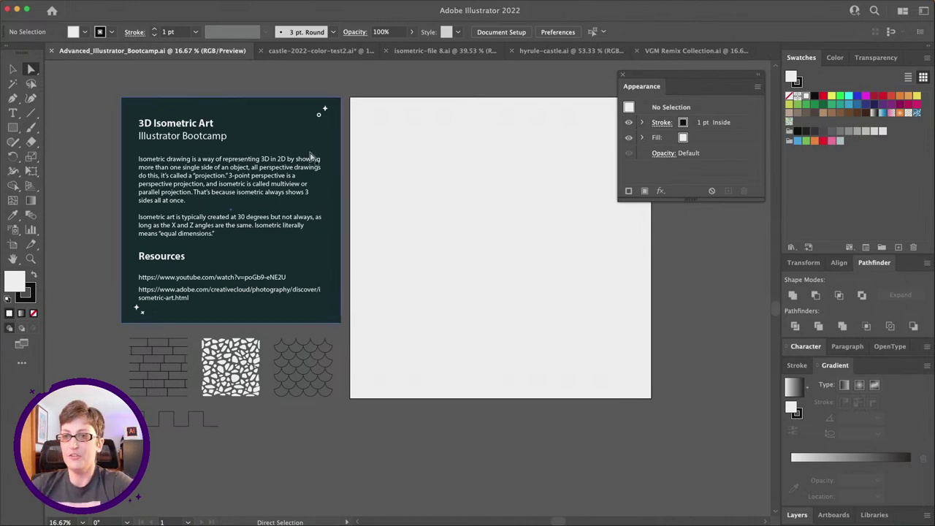
# Draw a small rectangle just above the blank artboard and remove its stroke.
pyautogui.hscroll(3, 311, 156)
pyautogui.scroll(3, 311, 157)
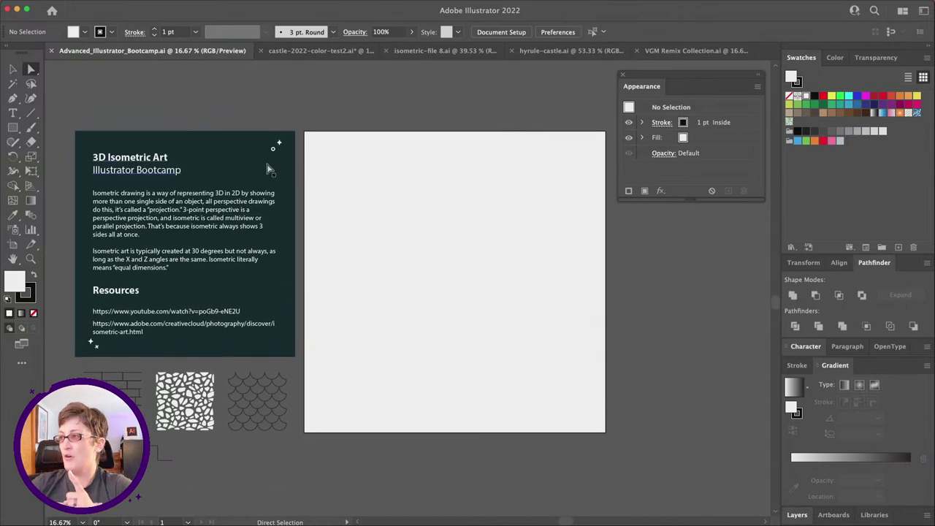
pyautogui.click(13, 128)
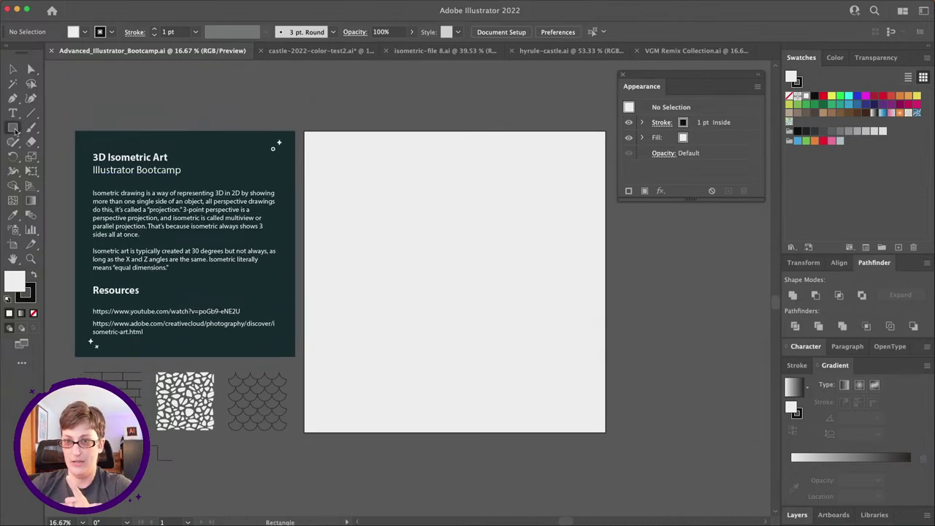
pyautogui.hscroll(3, 276, 89)
pyautogui.moveTo(274, 89); pyautogui.dragTo(312, 122)
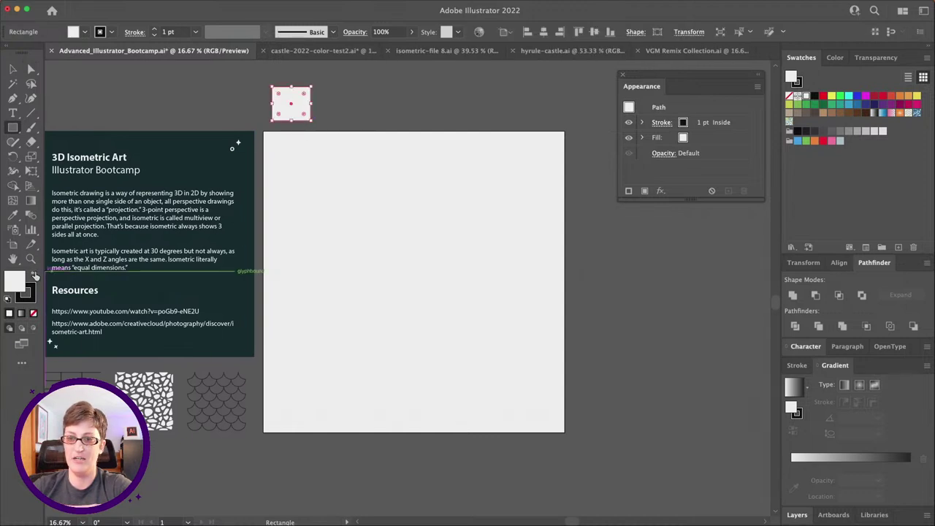
pyautogui.click(34, 312)
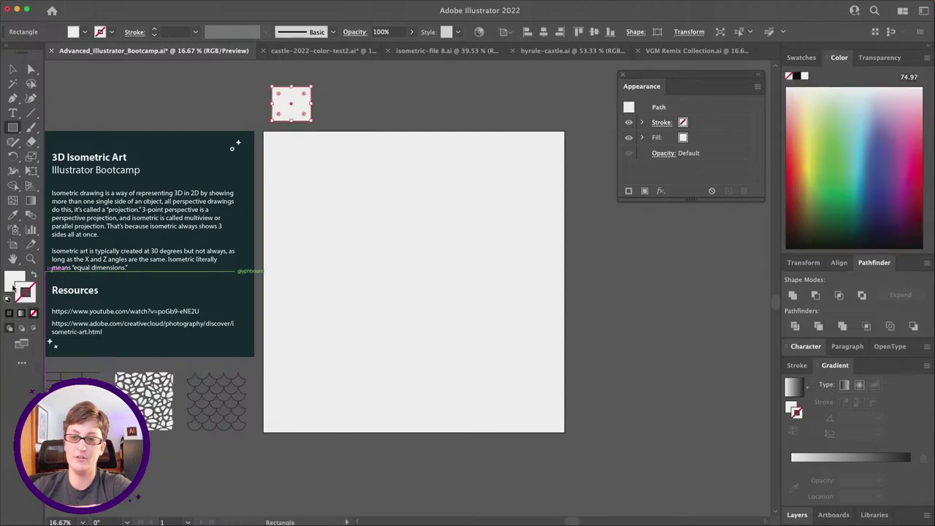
# Set the small rectangle's fill to dark green with hex value 084436.
pyautogui.doubleClick(14, 285)
pyautogui.click(469, 274)
pyautogui.write('565656')
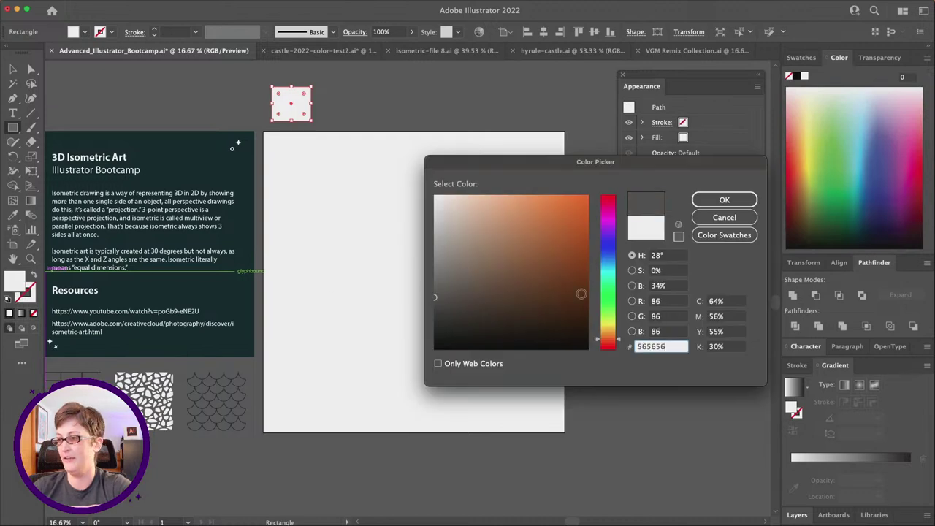
pyautogui.moveTo(602, 288); pyautogui.dragTo(602, 280)
pyautogui.moveTo(555, 306); pyautogui.dragTo(570, 308)
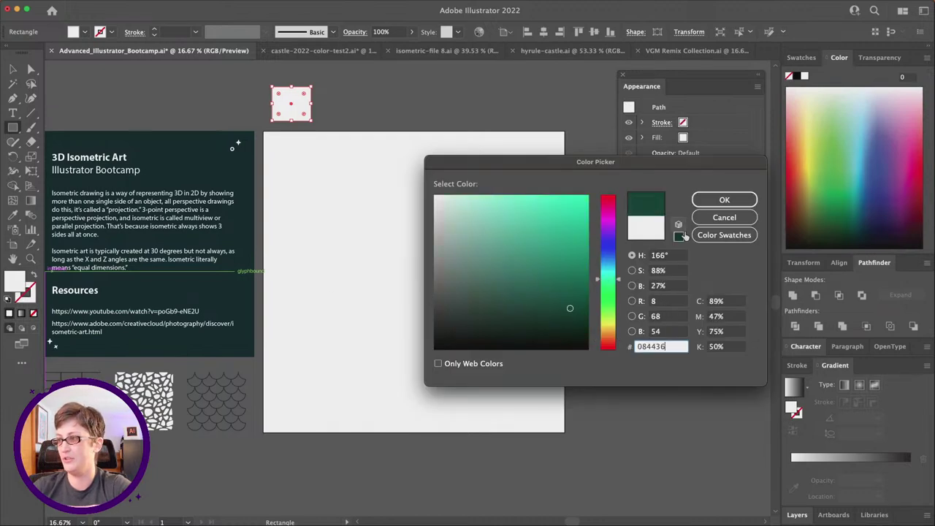
pyautogui.click(704, 203)
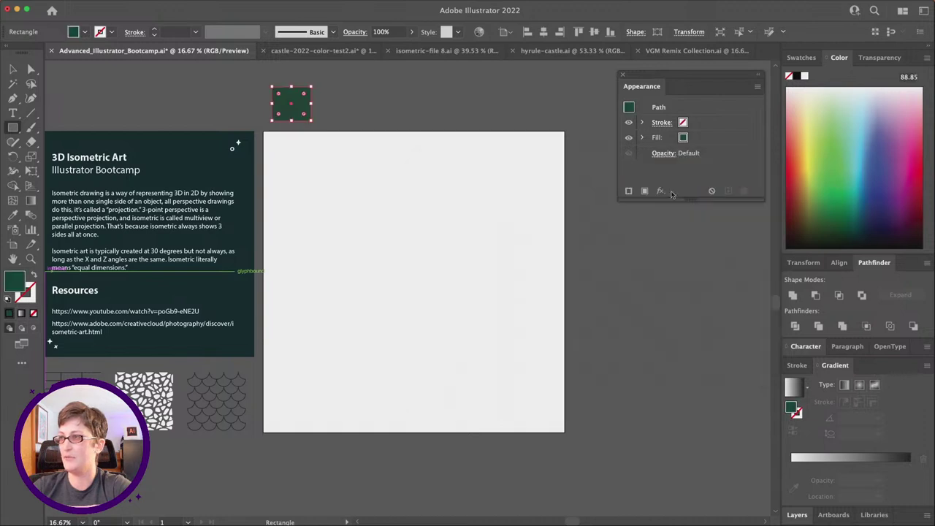
# Save the dark green fill as a new Spot Color swatch named Shadow, then deselect the rectangle.
pyautogui.click(802, 57)
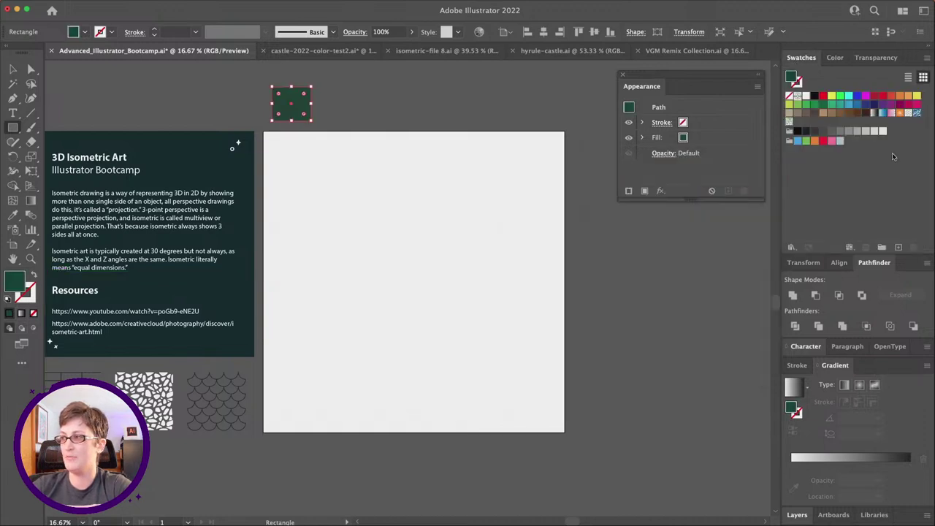
pyautogui.click(898, 247)
pyautogui.click(479, 195)
pyautogui.click(466, 221)
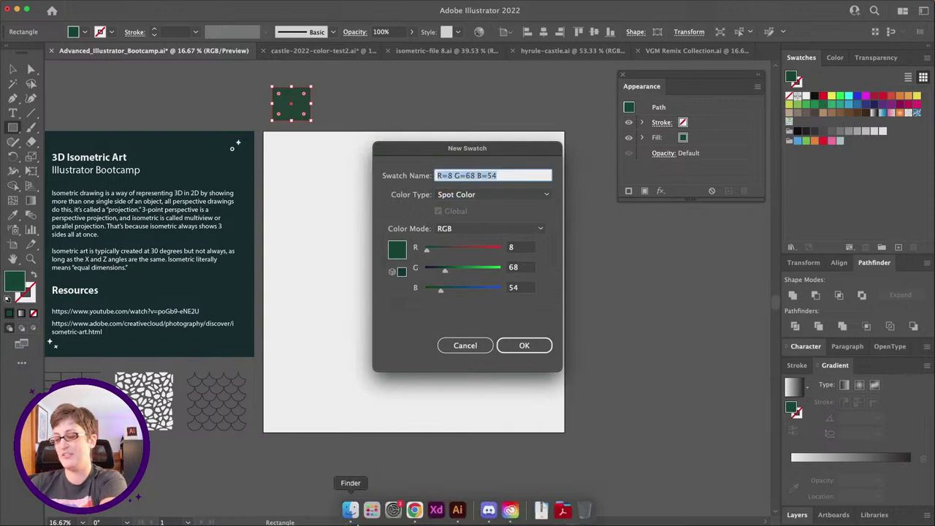
pyautogui.write('Shadow')
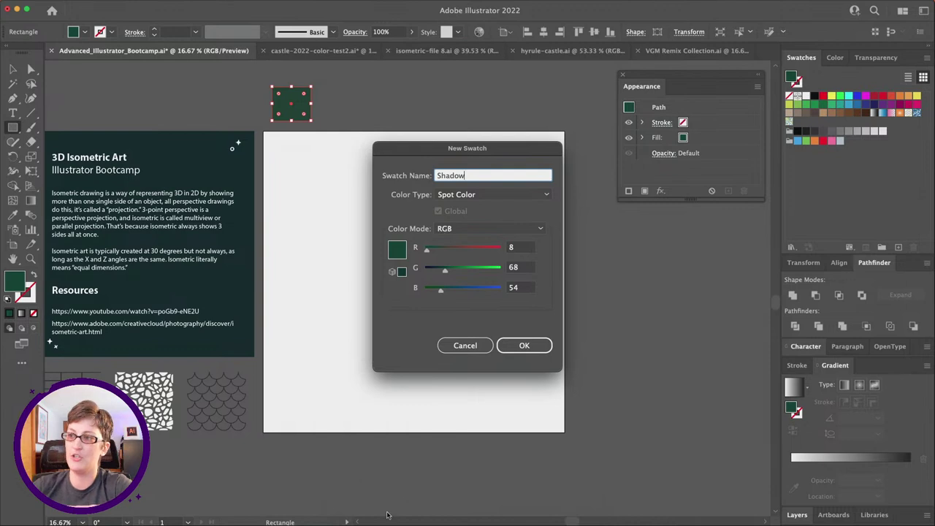
pyautogui.click(520, 345)
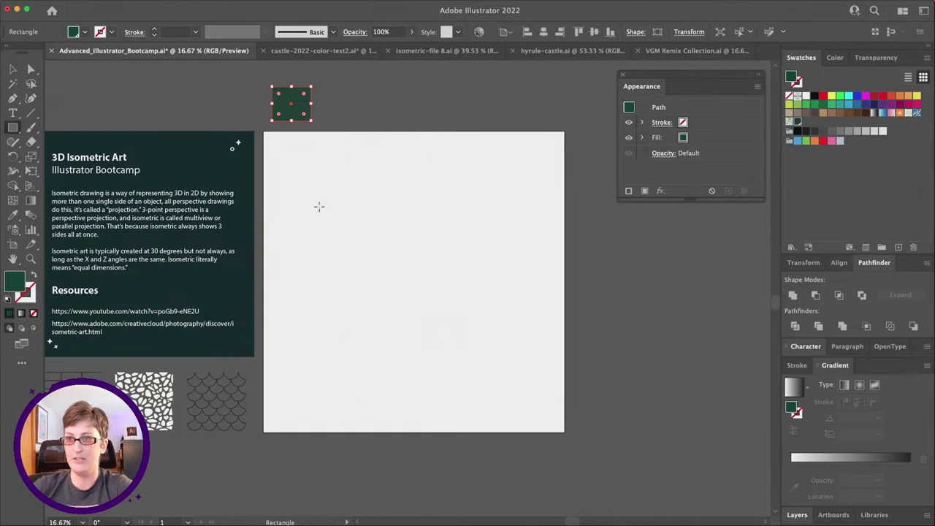
pyautogui.click(12, 69)
pyautogui.click(433, 126)
pyautogui.hscroll(-2, 433, 127)
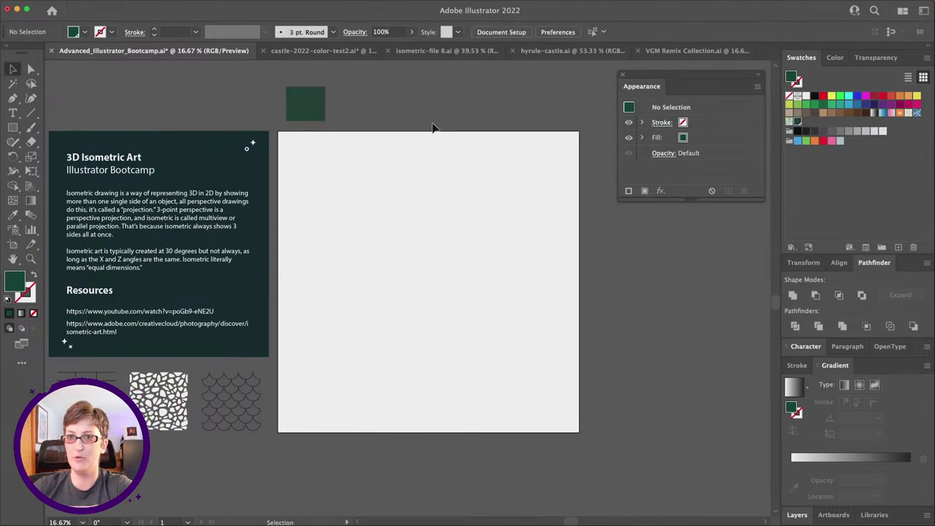
# Draw a large rectangle across the lower part of the blank artboard, fill it white and shift it slightly up.
pyautogui.click(13, 127)
pyautogui.moveTo(318, 231); pyautogui.dragTo(577, 403)
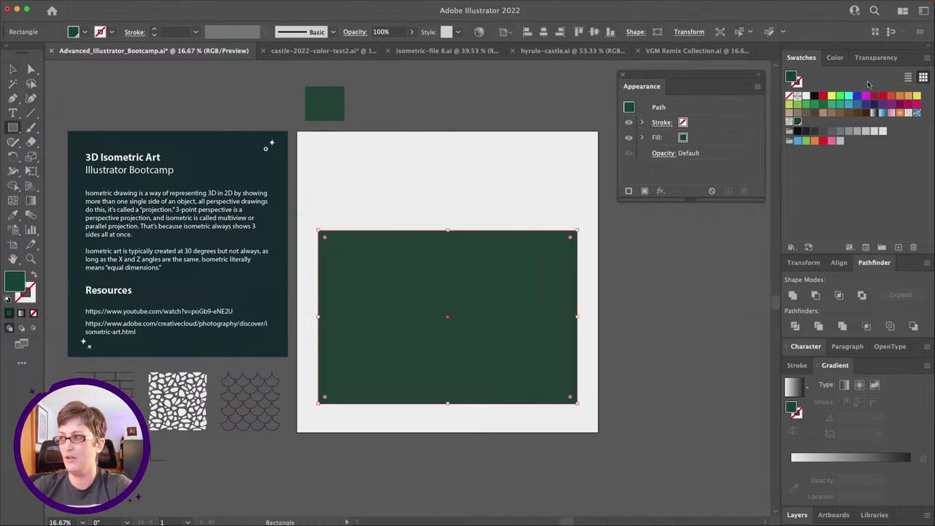
pyautogui.click(809, 96)
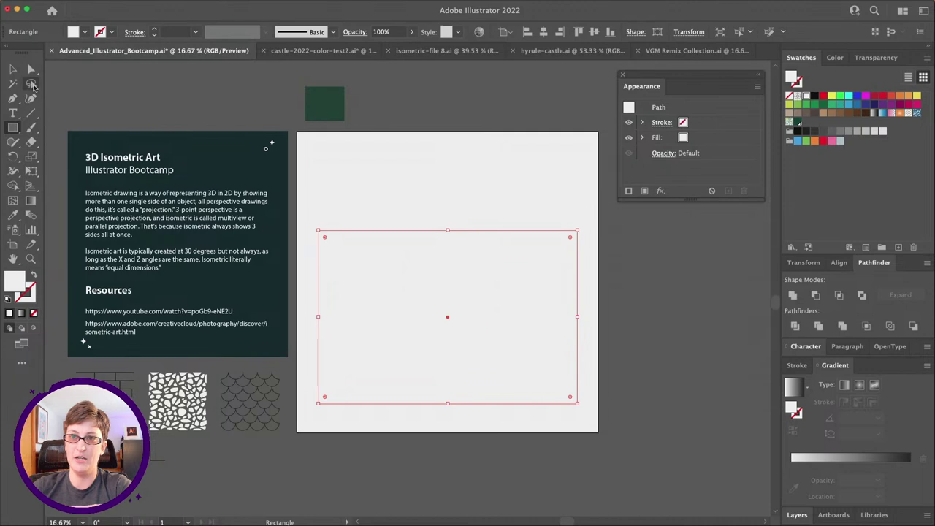
pyautogui.click(13, 70)
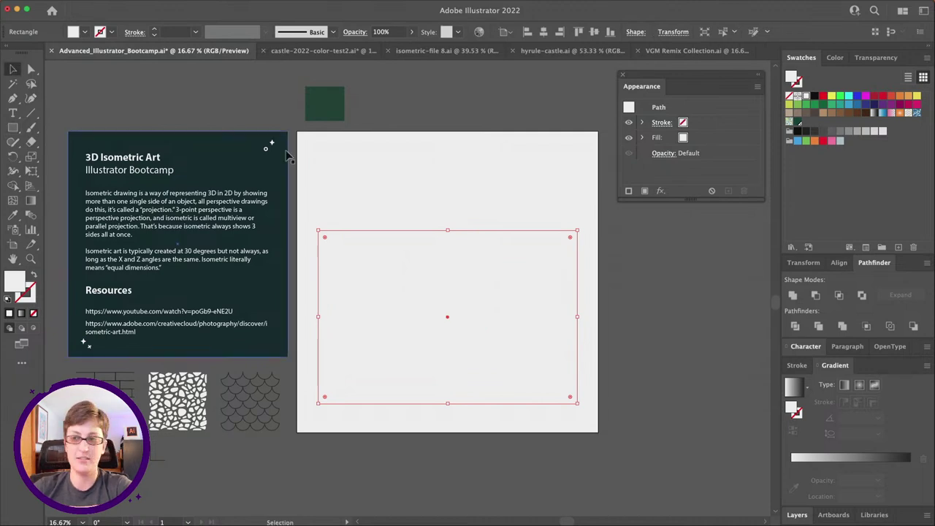
pyautogui.click(439, 185)
pyautogui.moveTo(441, 309); pyautogui.dragTo(438, 303)
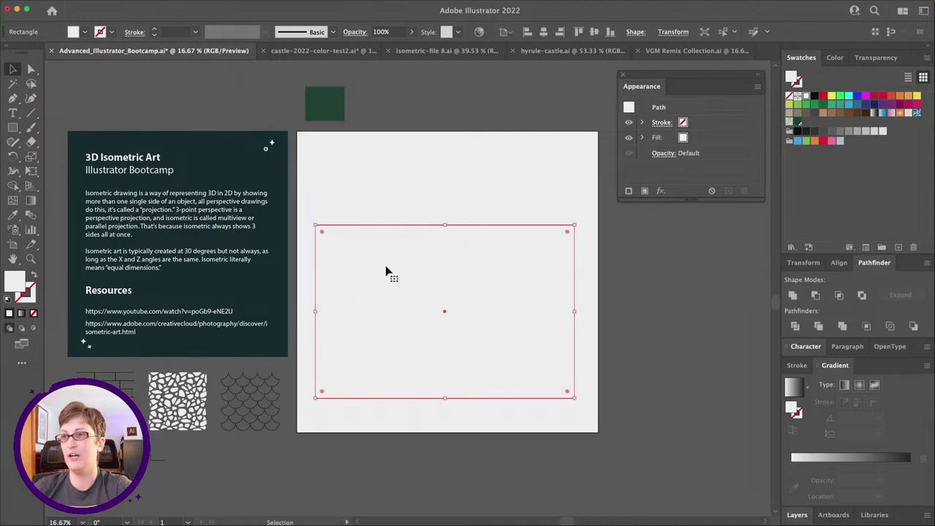
# Start the classic 3D Extrude & Bevel effect on the large white rectangle and collapse its dialog to fewer options.
pyautogui.click(193, 5)
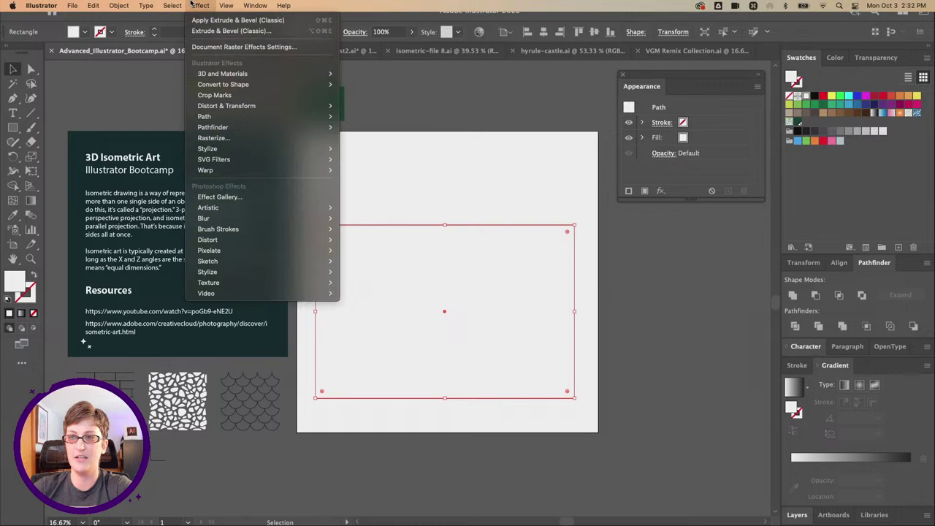
pyautogui.moveTo(231, 73)
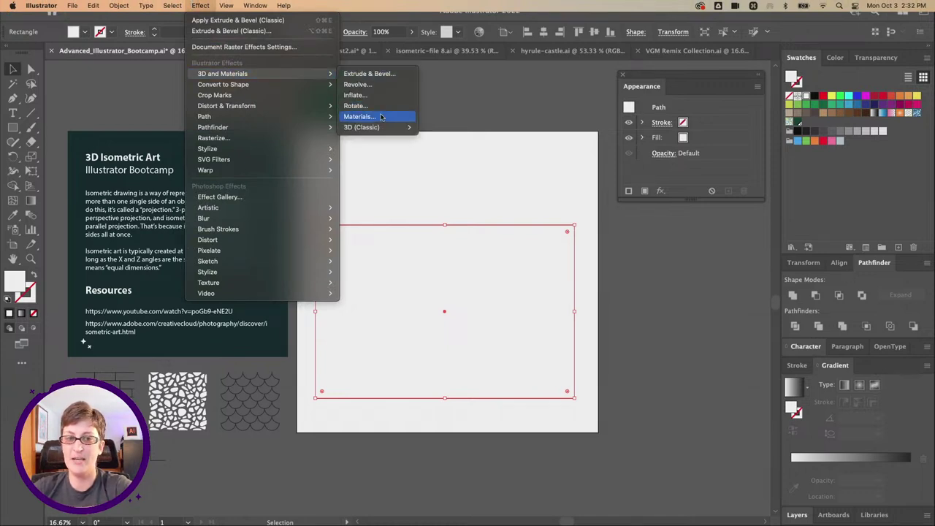
pyautogui.moveTo(388, 129)
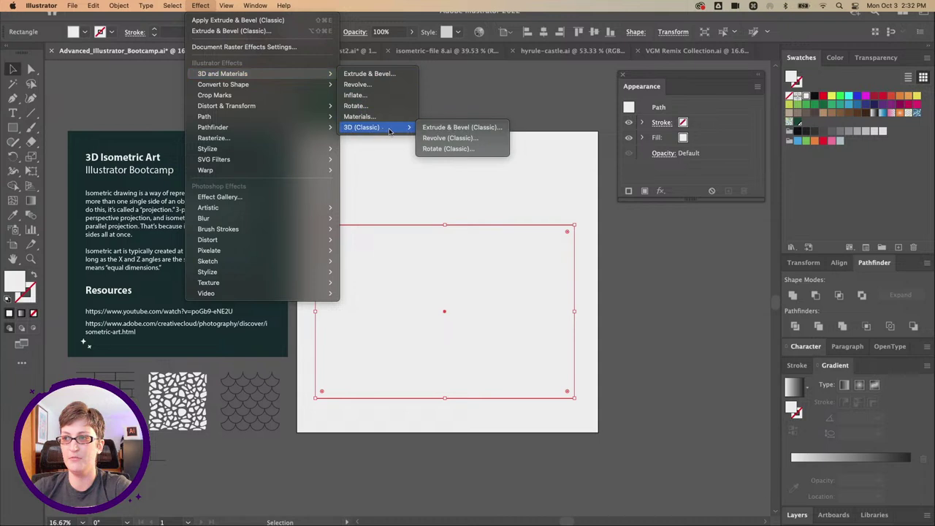
pyautogui.click(440, 128)
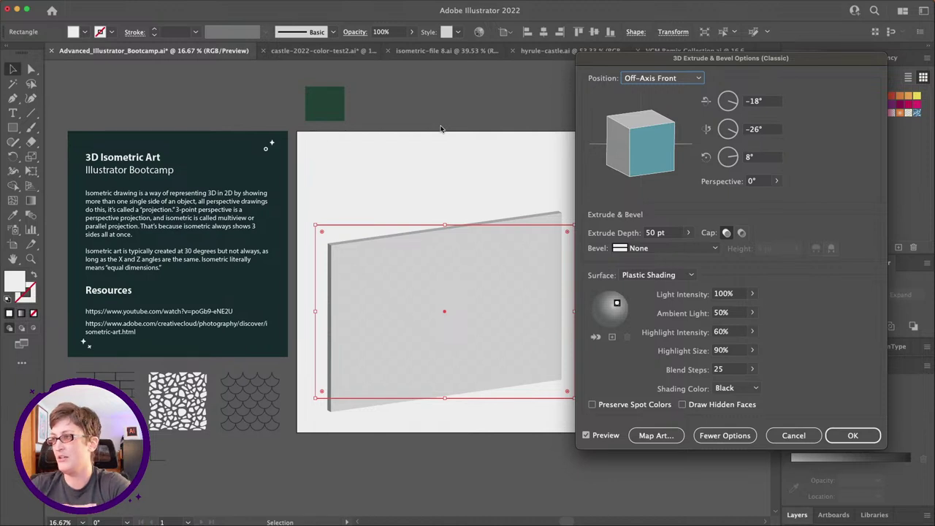
pyautogui.moveTo(585, 59); pyautogui.dragTo(532, 66)
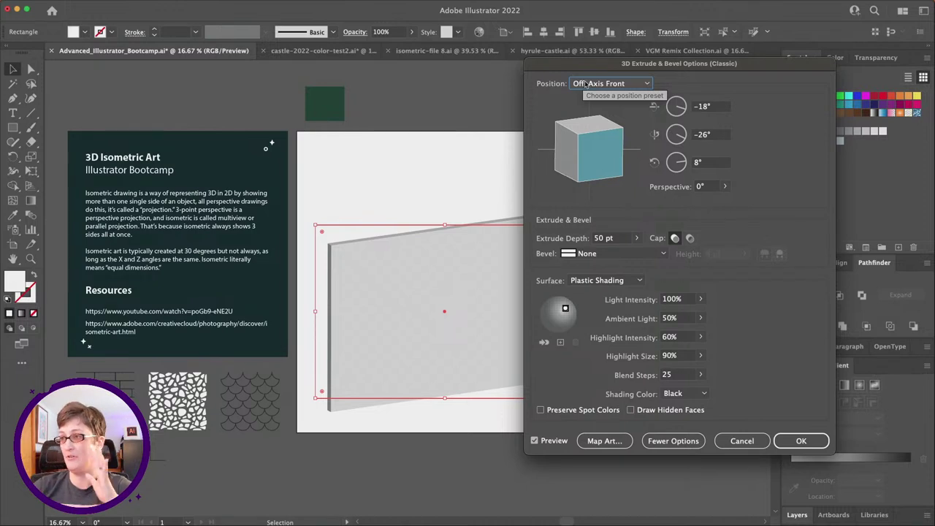
pyautogui.moveTo(620, 71); pyautogui.dragTo(648, 79)
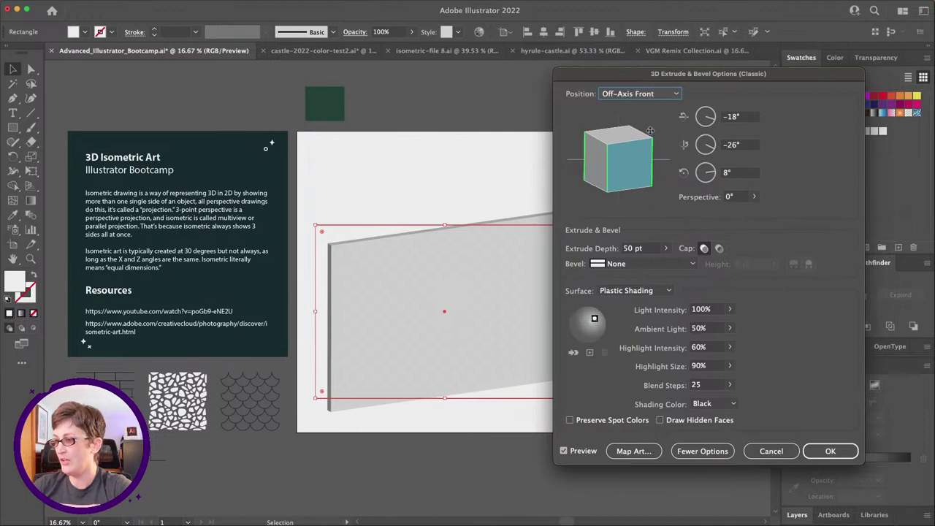
pyautogui.click(687, 449)
# Set the extruded rectangle's position preset to Isometric Top.
pyautogui.moveTo(772, 76); pyautogui.dragTo(738, 76)
pyautogui.click(584, 95)
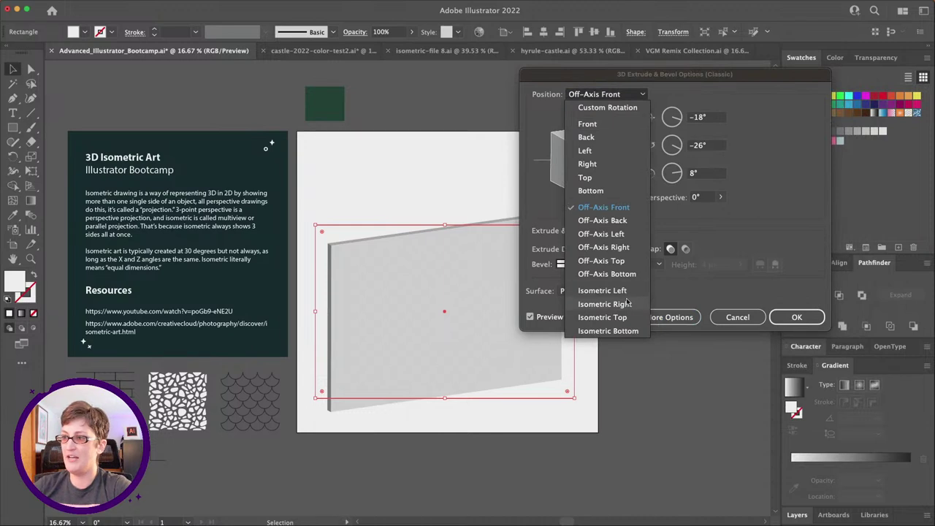
pyautogui.click(607, 77)
pyautogui.moveTo(606, 78); pyautogui.dragTo(710, 74)
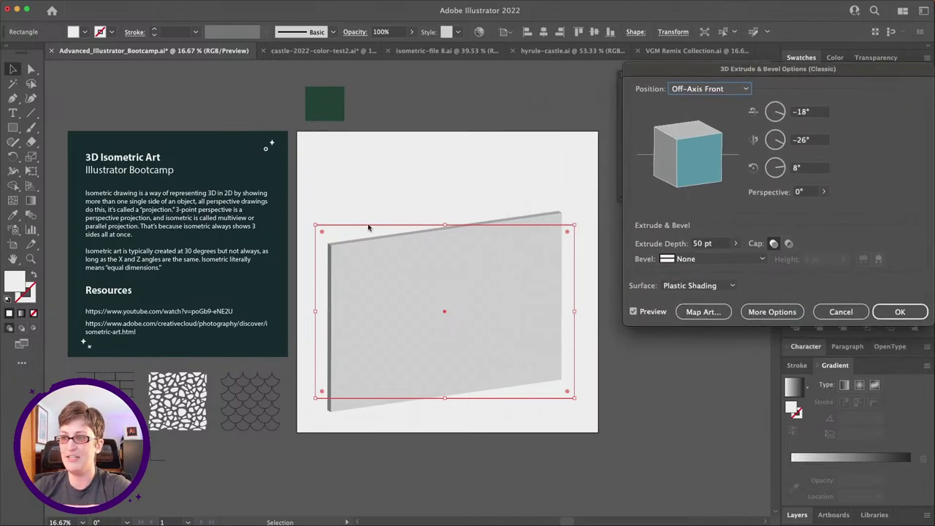
pyautogui.click(710, 91)
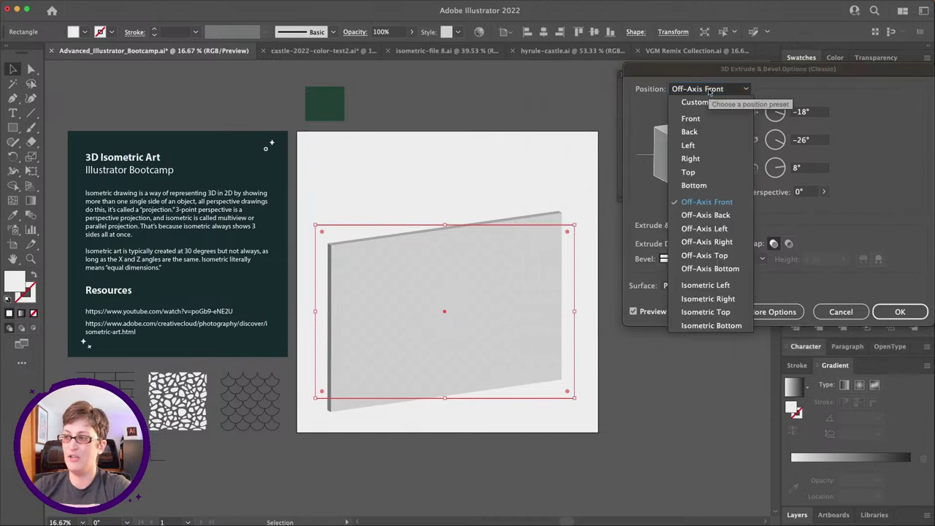
pyautogui.click(705, 312)
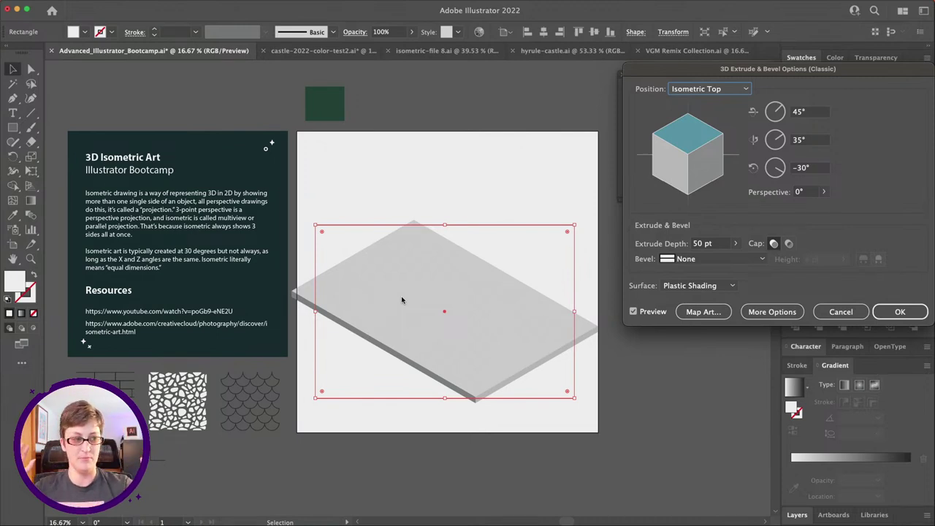
# Try the Isometric Left position on the extruded rectangle, and return it to Isometric Top.
pyautogui.click(698, 90)
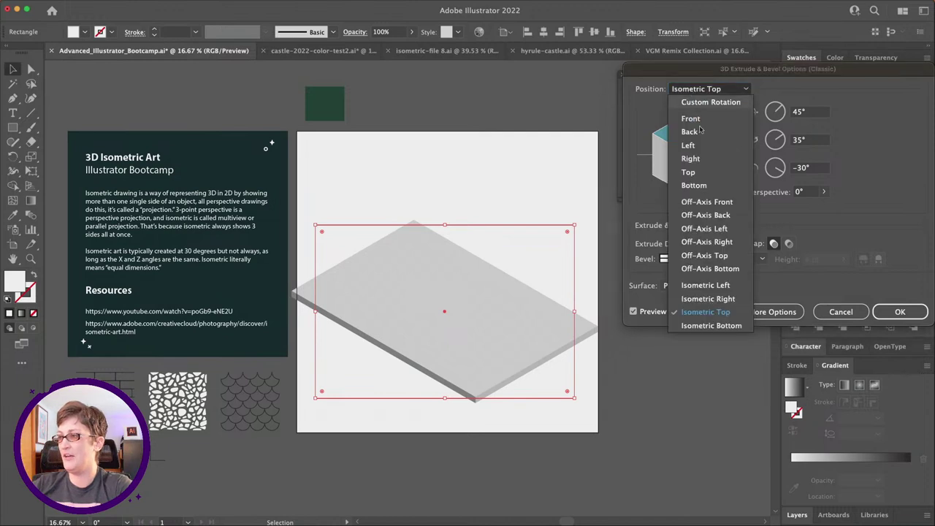
pyautogui.click(706, 285)
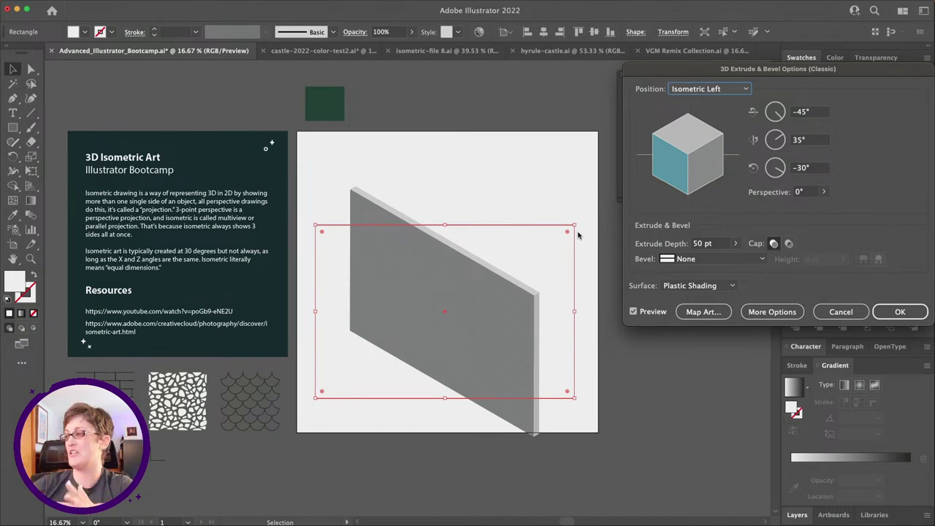
pyautogui.click(682, 88)
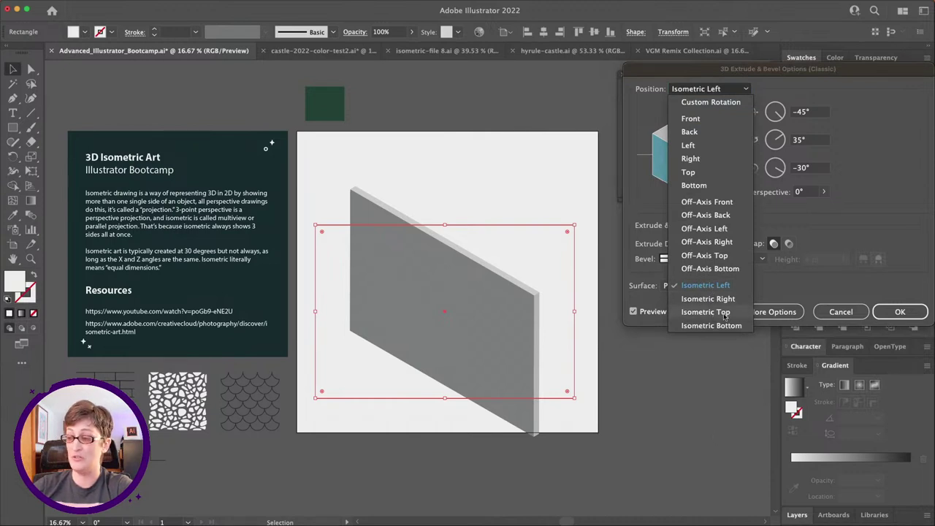
pyautogui.click(706, 312)
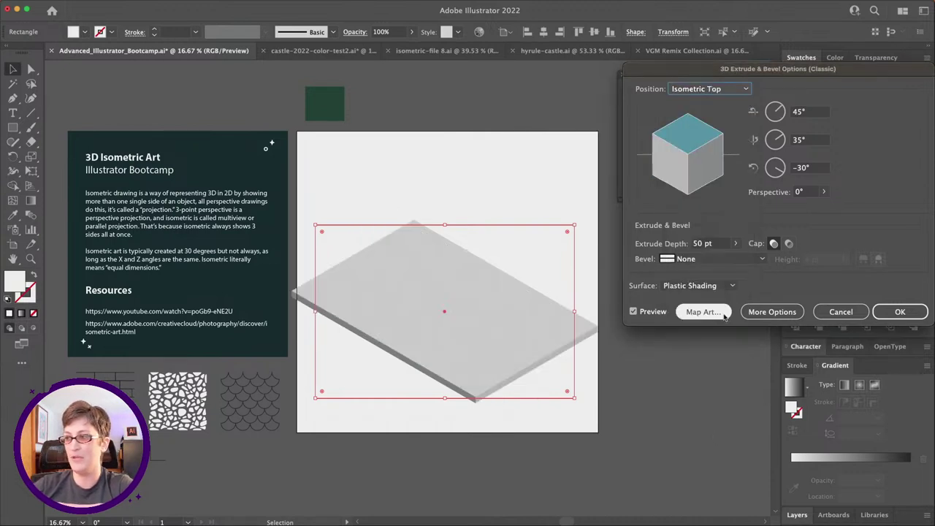
# Set the rectangle's extrude depth to 100 pt.
pyautogui.click(736, 243)
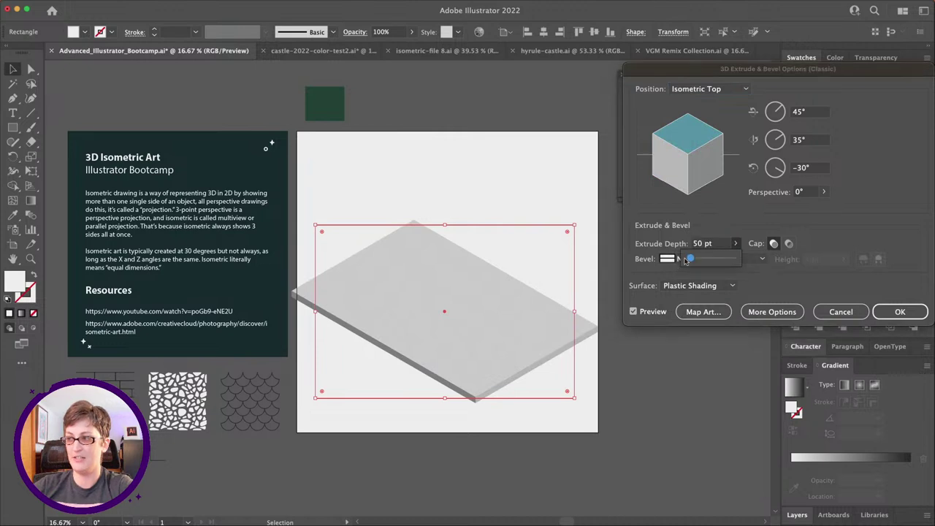
pyautogui.click(702, 243)
pyautogui.write('100')
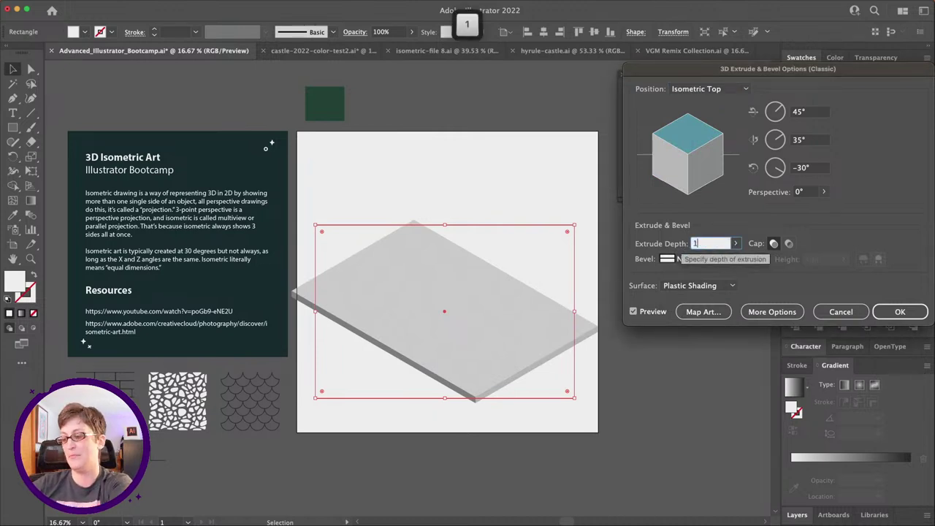
pyautogui.click(690, 325)
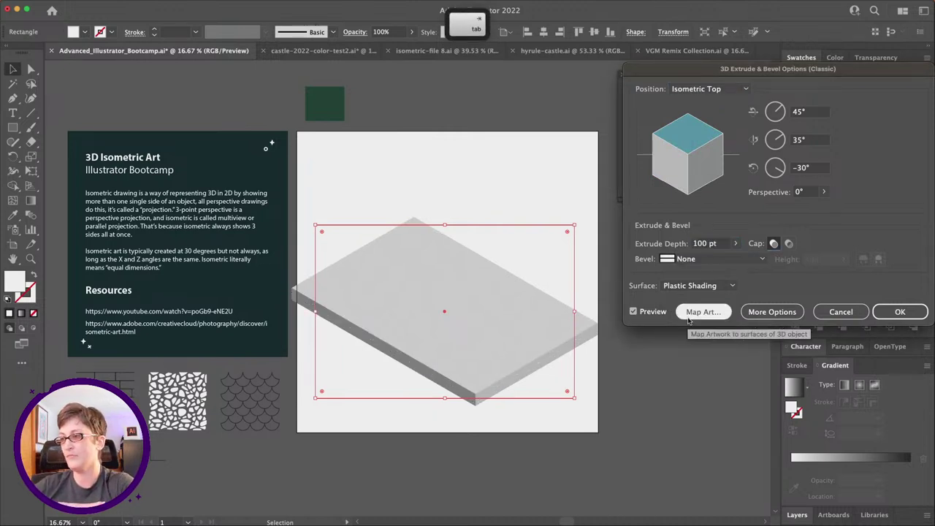
# Expand the effect's lighting options and move the light to the upper-left part of the shading sphere.
pyautogui.click(786, 312)
pyautogui.moveTo(716, 72); pyautogui.dragTo(610, 64)
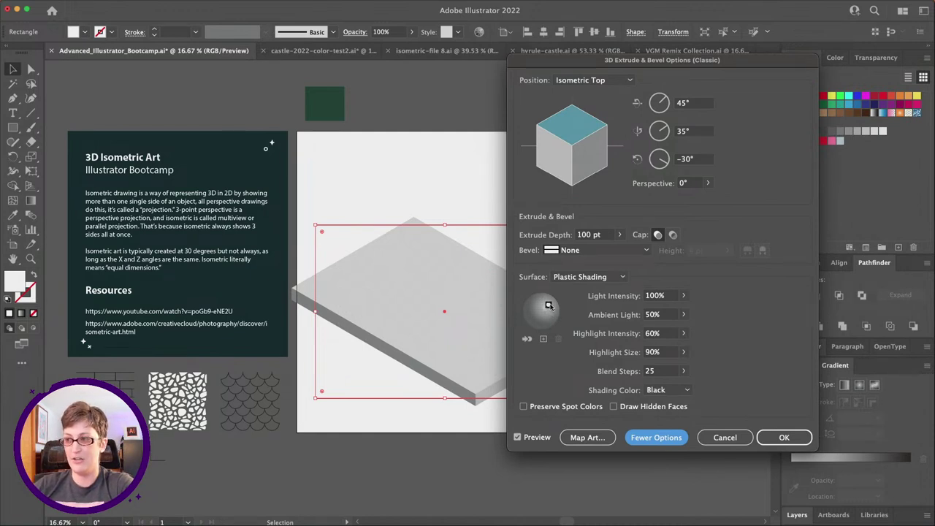
pyautogui.moveTo(548, 305)
pyautogui.mouseDown()
pyautogui.moveTo(529, 304)
pyautogui.moveTo(536, 322)
pyautogui.moveTo(546, 323)
pyautogui.moveTo(535, 303)
pyautogui.mouseUp()
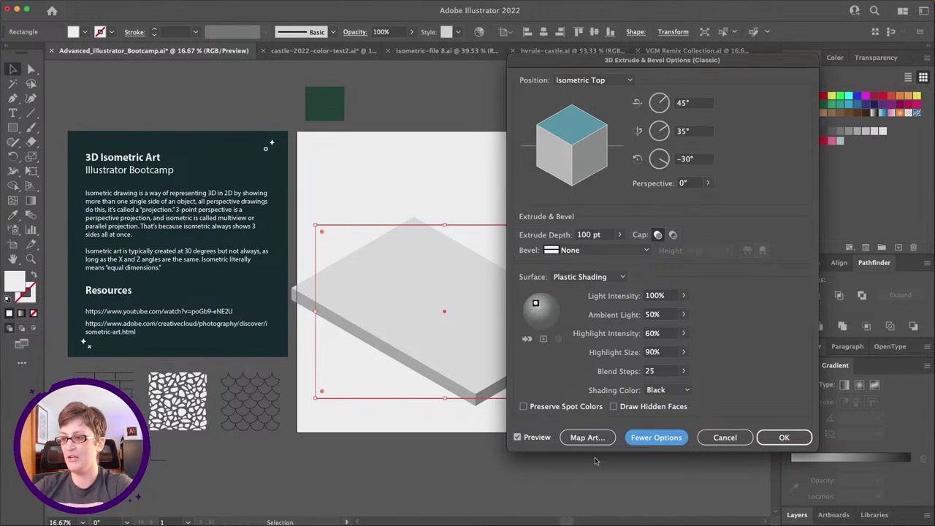
# Switch the shading color to Custom and choose the Shadow spot swatch for it.
pyautogui.click(687, 392)
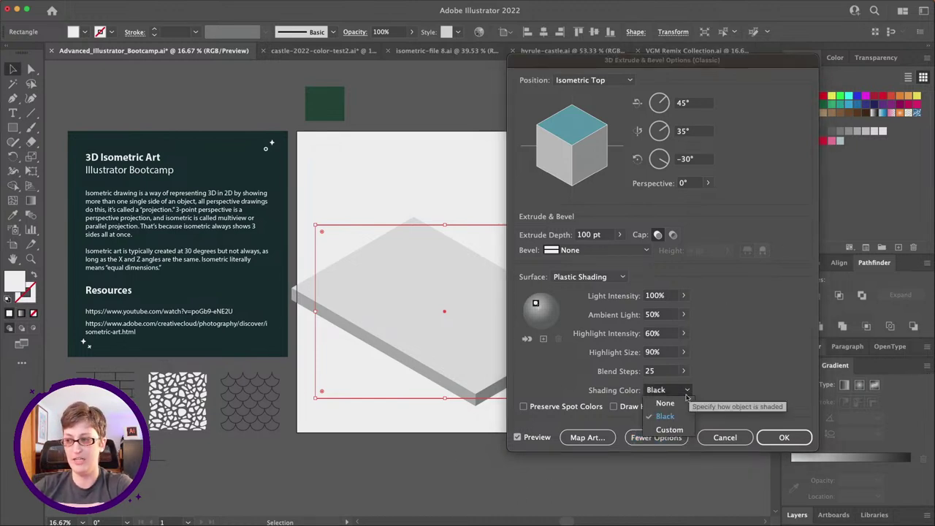
pyautogui.click(669, 430)
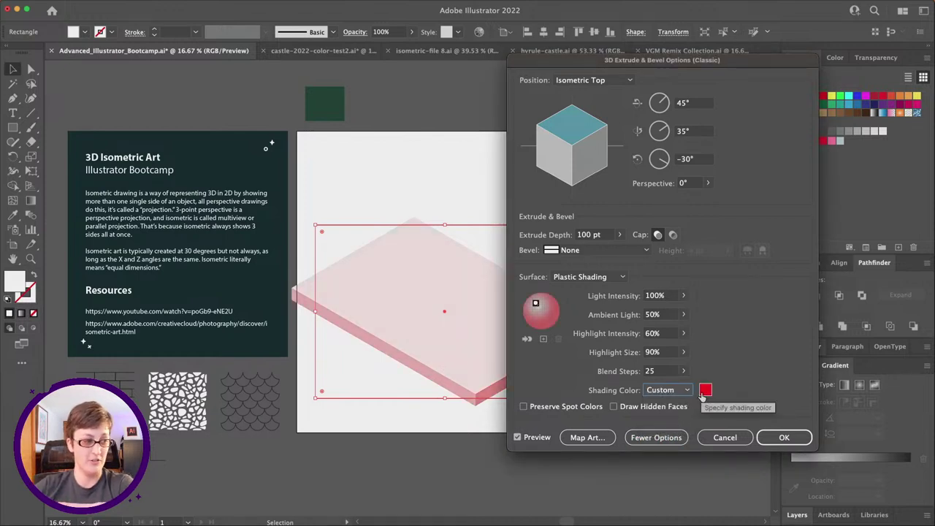
pyautogui.click(685, 391)
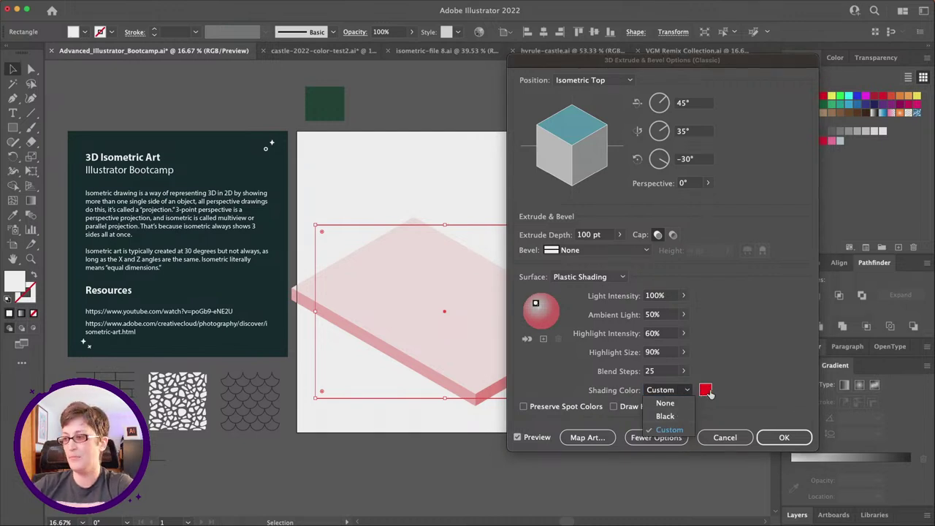
pyautogui.click(706, 392)
pyautogui.click(706, 391)
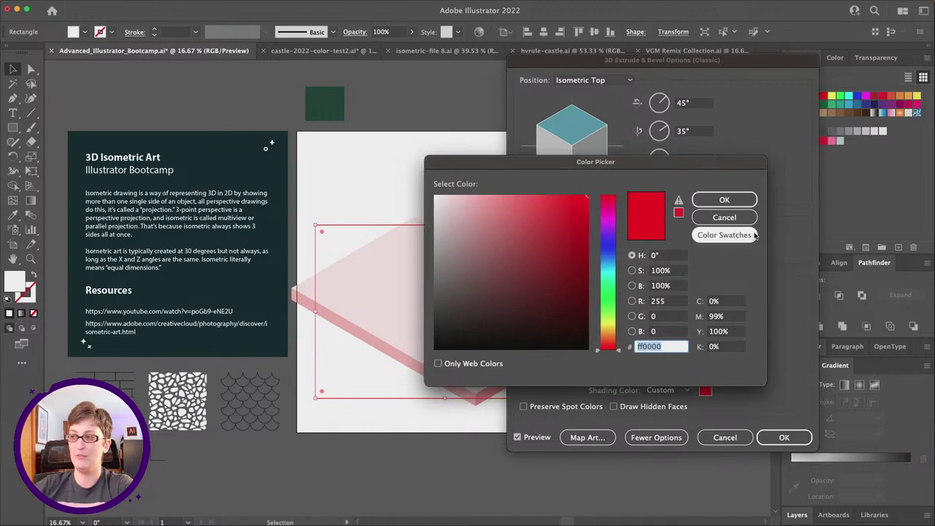
pyautogui.click(726, 239)
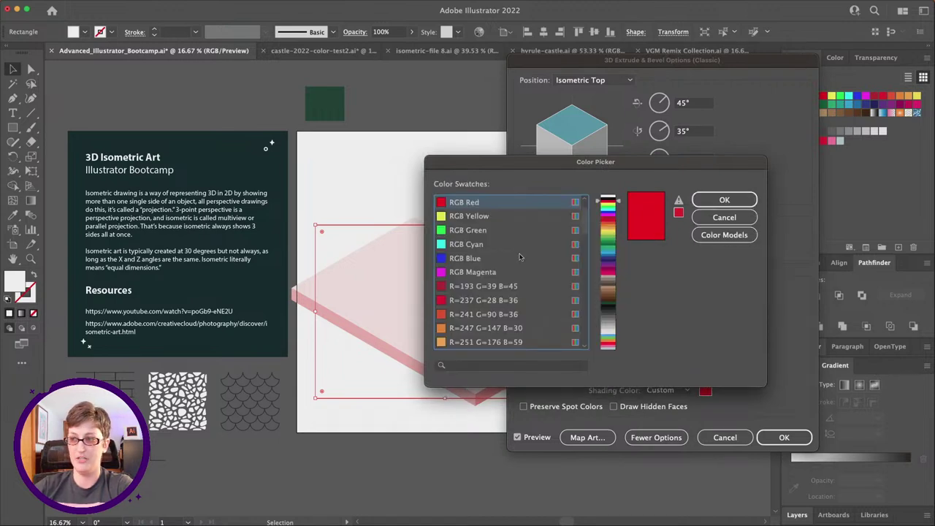
pyautogui.scroll(1, 519, 256)
pyautogui.scroll(-10, 521, 258)
pyautogui.scroll(-3, 522, 257)
pyautogui.click(469, 287)
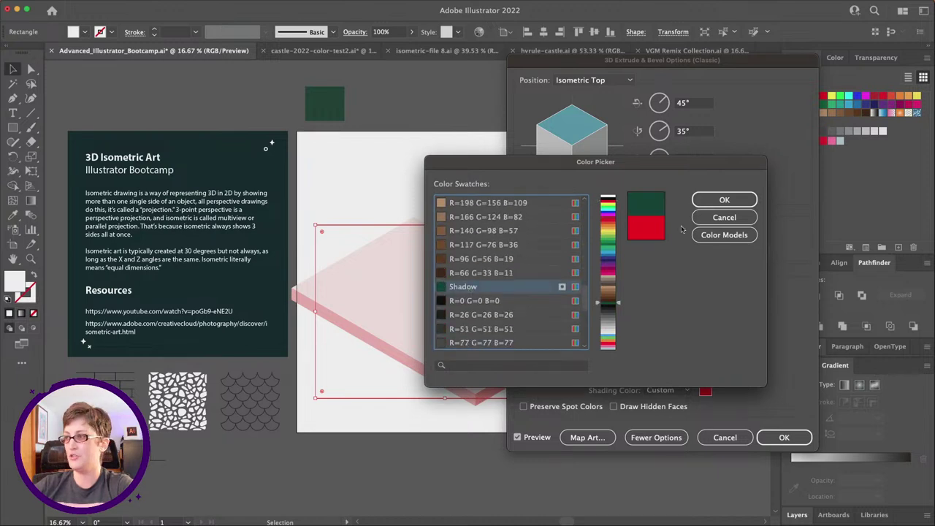
pyautogui.click(724, 199)
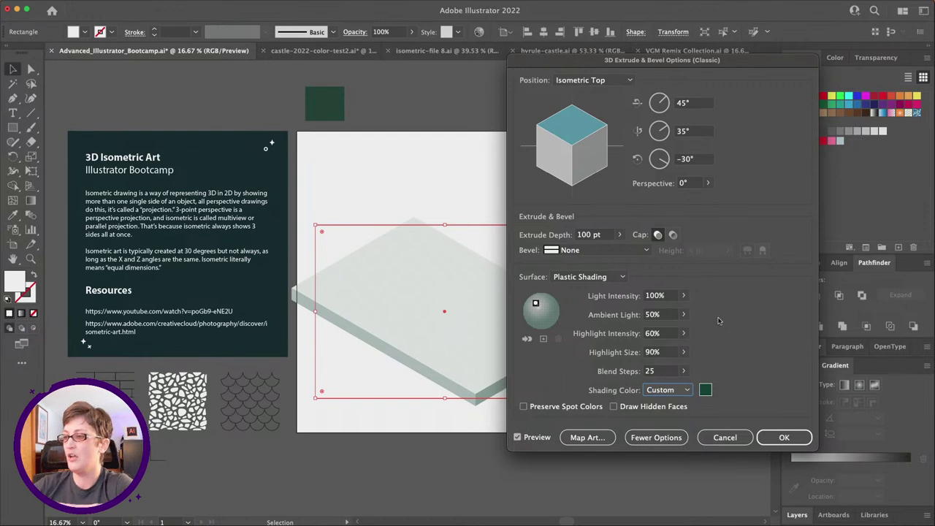
# Set the ambient light to 0% and the highlight intensity to 100%.
pyautogui.moveTo(552, 66); pyautogui.dragTo(590, 62)
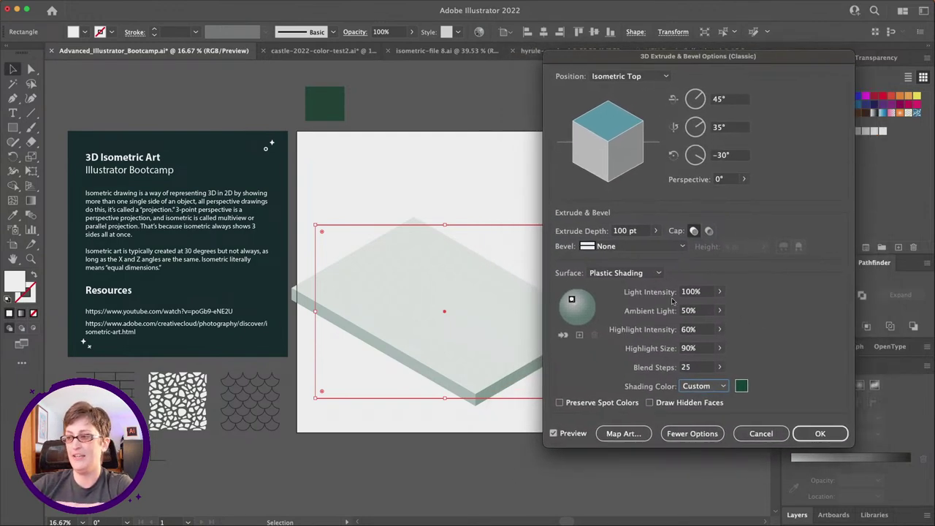
pyautogui.click(720, 311)
pyautogui.moveTo(712, 329); pyautogui.dragTo(561, 315)
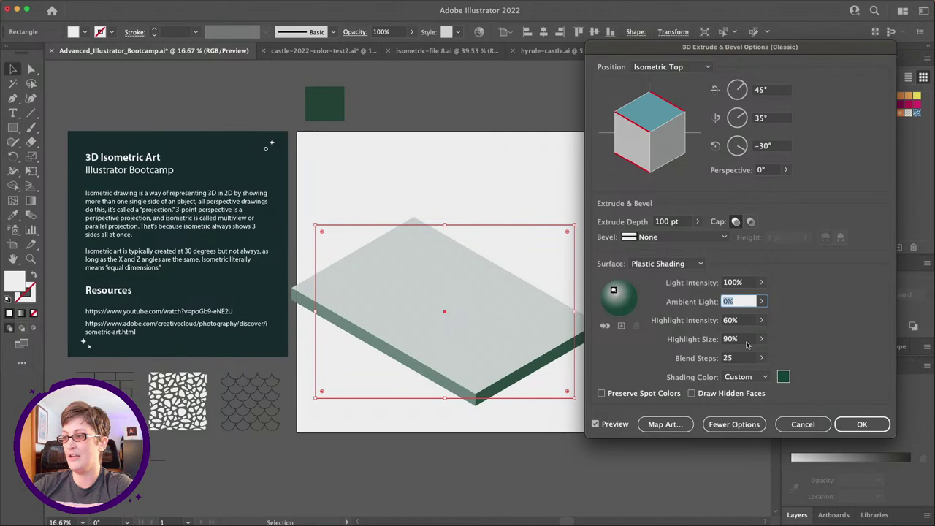
pyautogui.click(761, 321)
pyautogui.moveTo(742, 335); pyautogui.dragTo(784, 336)
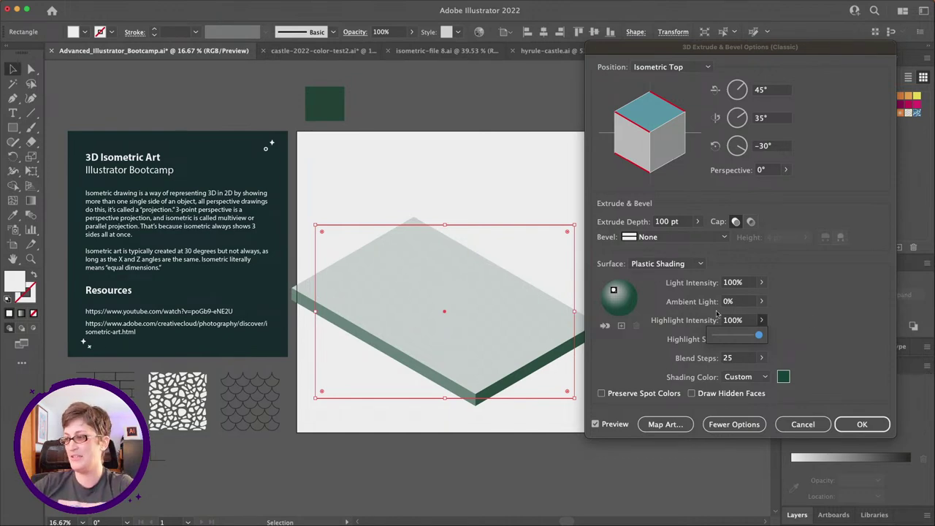
pyautogui.click(790, 322)
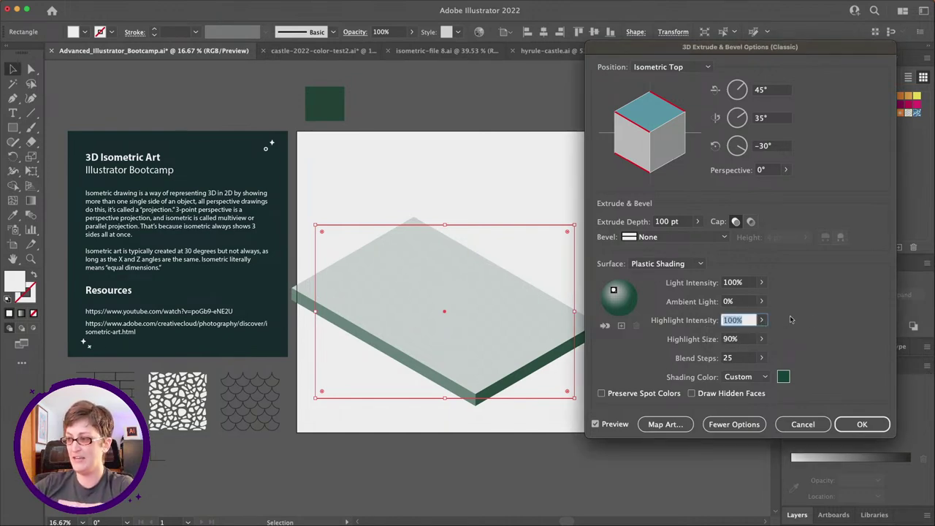
# Reduce the blend steps to 3 and apply the 3D Extrude & Bevel effect.
pyautogui.click(745, 360)
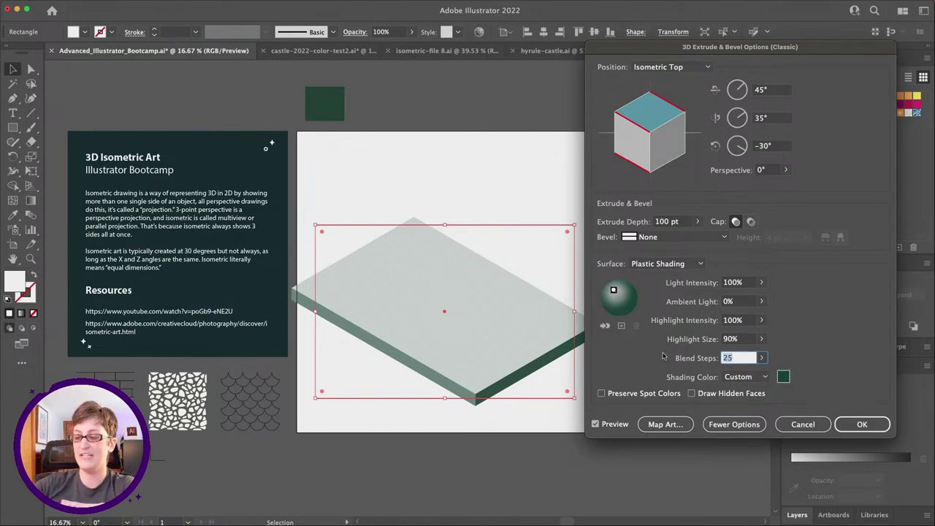
pyautogui.write('3')
pyautogui.press('Tab')
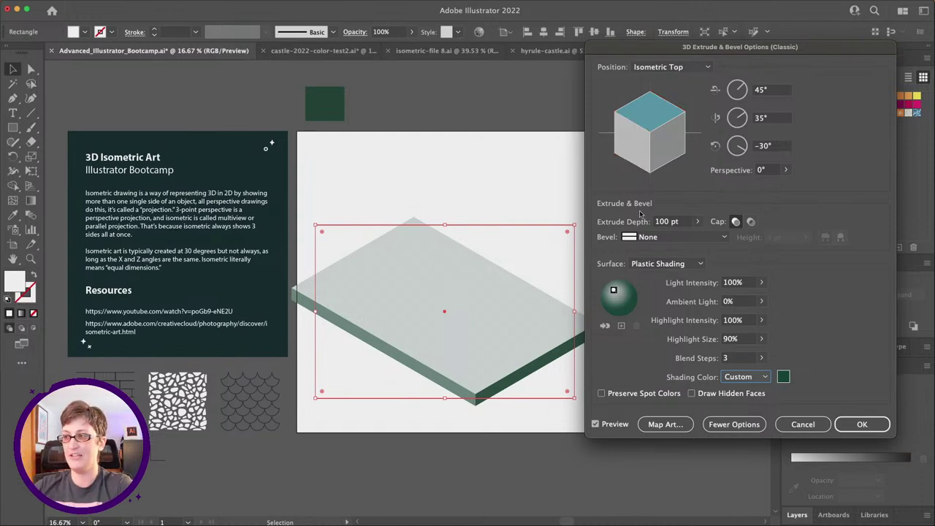
pyautogui.click(854, 430)
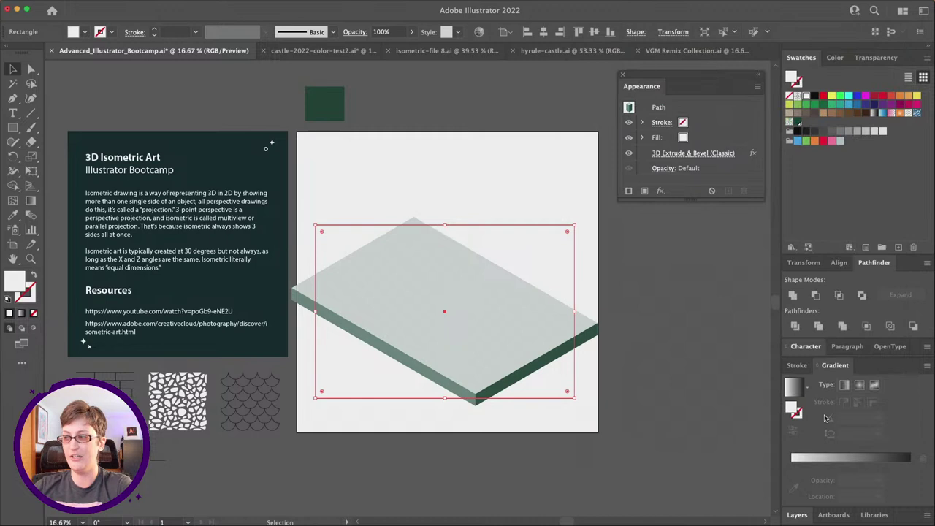
# Review the extruded slab's appearance attributes and the New Art Has Basic Appearance option.
pyautogui.click(687, 314)
pyautogui.click(487, 313)
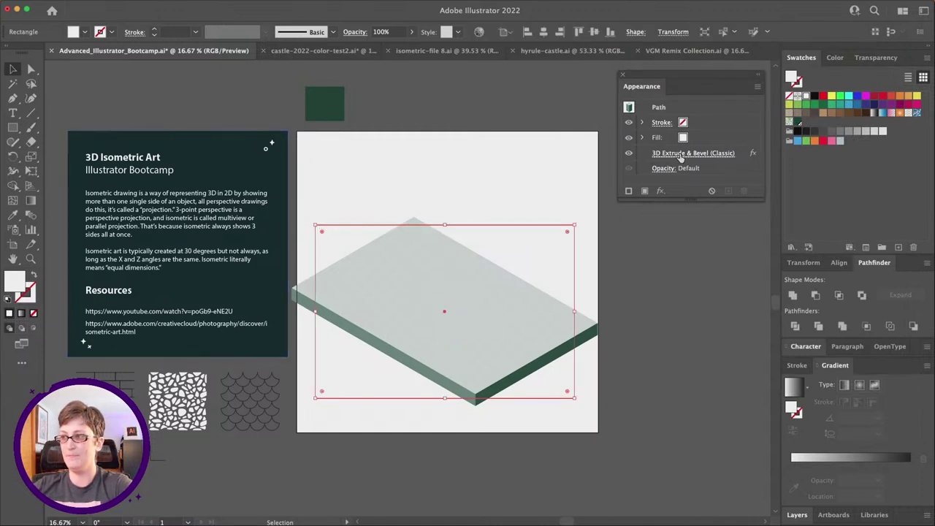
pyautogui.click(757, 88)
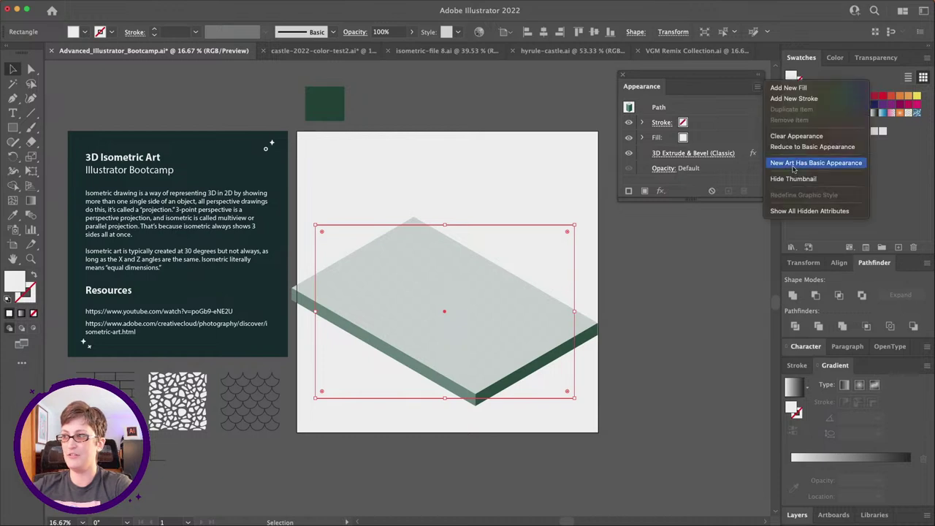
pyautogui.click(735, 88)
# Draw a test rectangle and a test polygon around the slab's upper edge, using the slab's current appearance.
pyautogui.press('m')
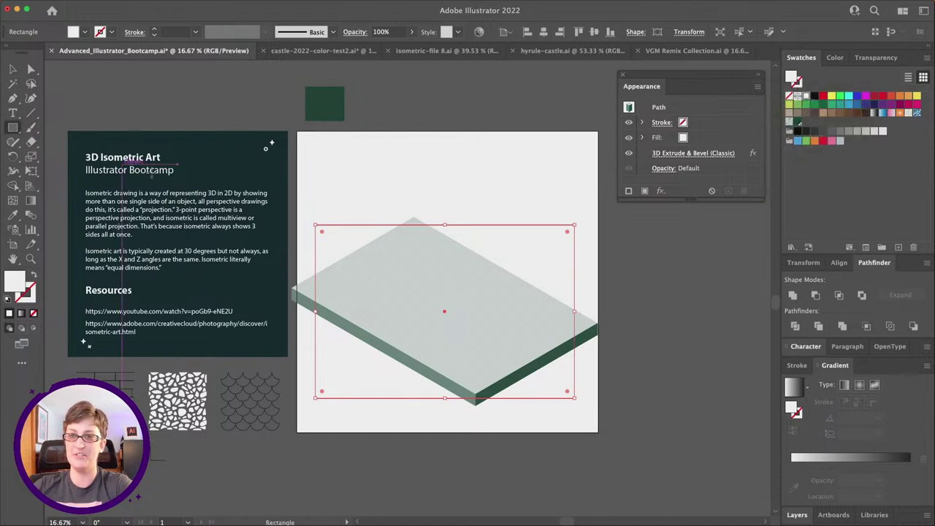
pyautogui.moveTo(391, 187); pyautogui.dragTo(511, 281)
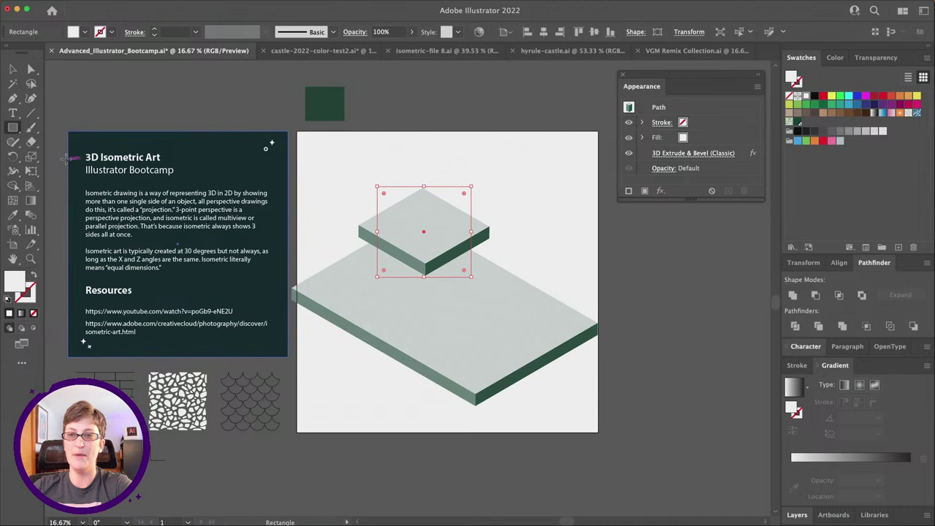
pyautogui.moveTo(13, 127); pyautogui.dragTo(109, 174)
pyautogui.moveTo(516, 223); pyautogui.dragTo(551, 259)
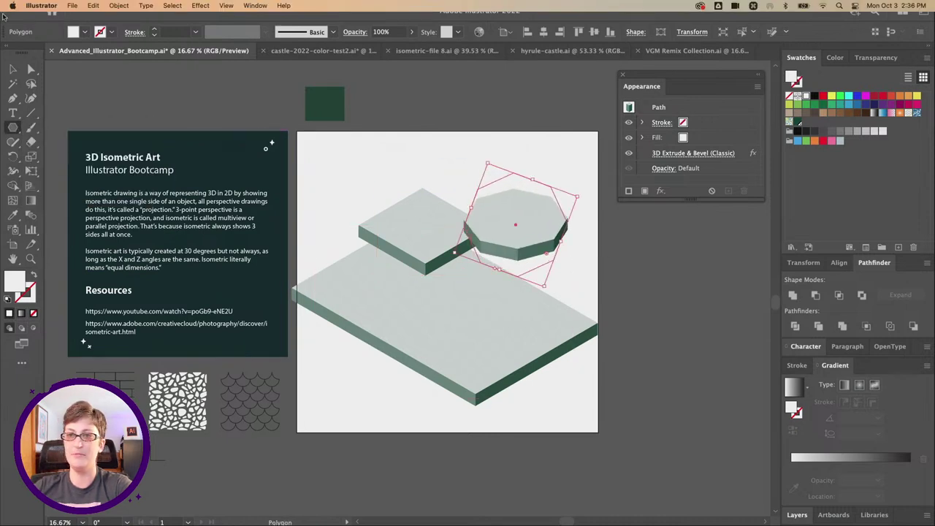
# Delete the test rectangle and test polygon, and reselect the large slab.
pyautogui.click(13, 68)
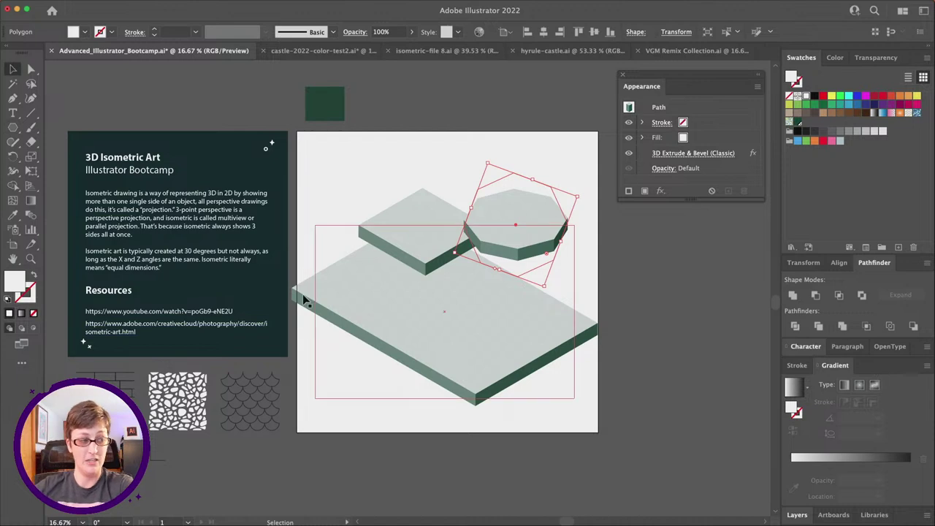
pyautogui.click(402, 217)
pyautogui.press('Delete')
pyautogui.click(478, 218)
pyautogui.press('Delete')
pyautogui.click(525, 246)
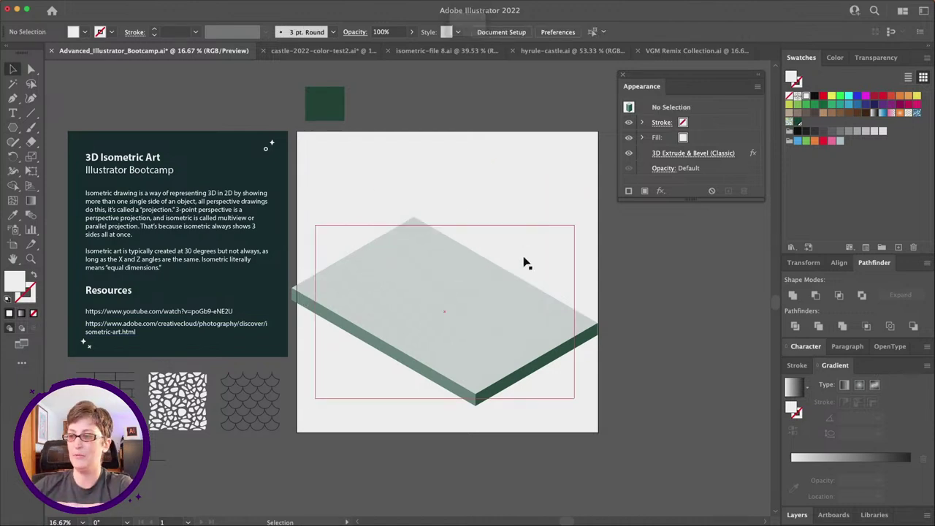
pyautogui.click(460, 330)
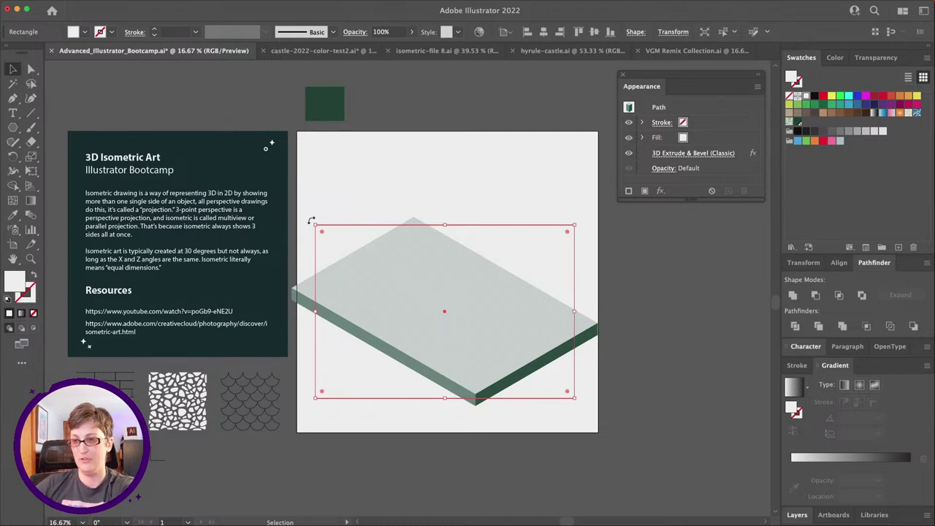
# Rotate the large slab's base rectangle 90 degrees so its long side runs the other way, and deselect it.
pyautogui.moveTo(346, 345); pyautogui.dragTo(409, 237)
pyautogui.press('super+z')
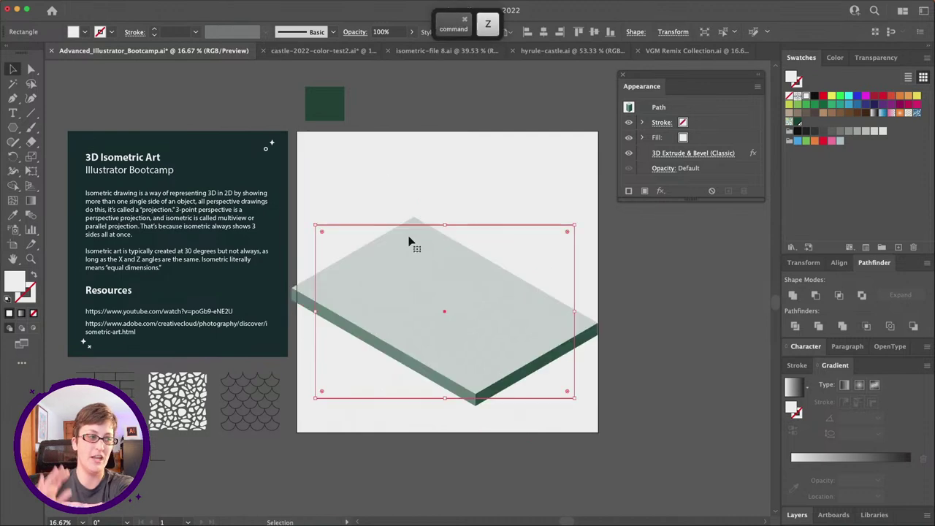
pyautogui.scroll(1, 411, 241)
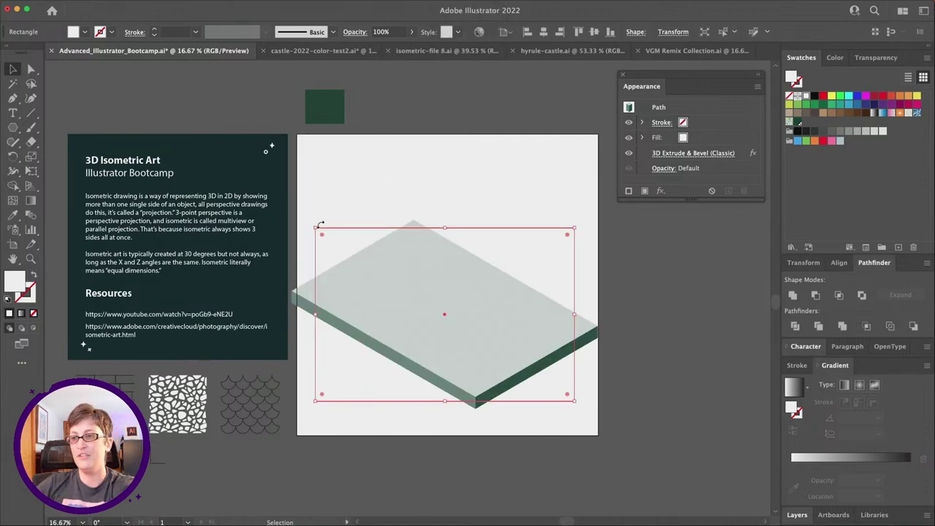
pyautogui.moveTo(310, 225); pyautogui.dragTo(422, 381)
pyautogui.click(652, 388)
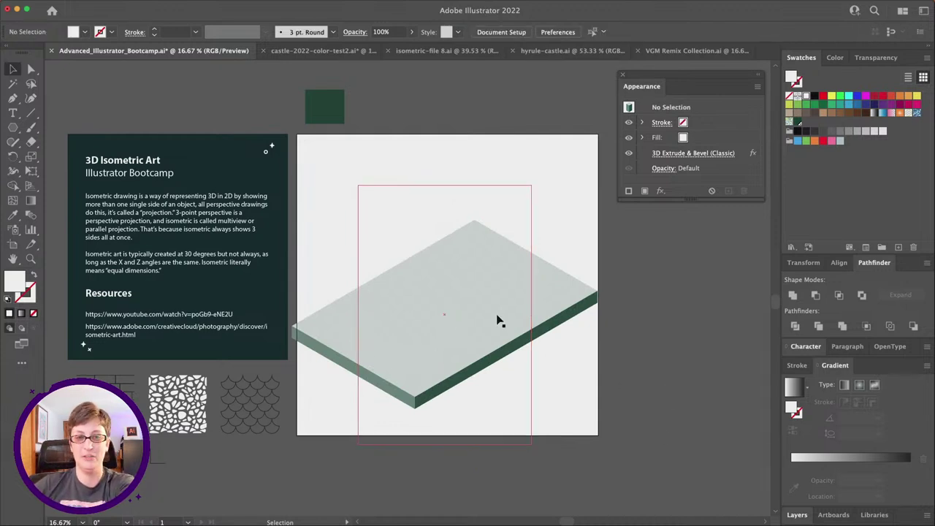
pyautogui.hscroll(1, 490, 324)
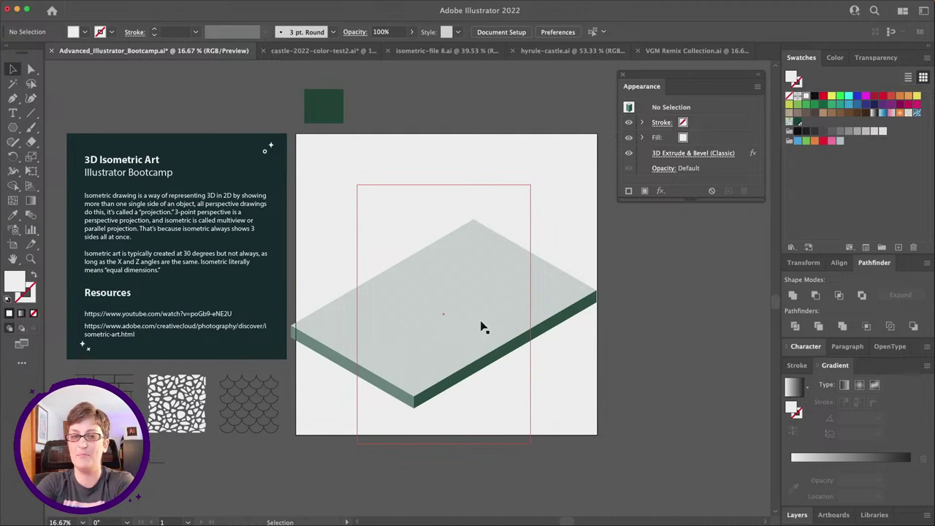
# Draw a smaller rectangle with the same 3D appearance on the slab and shift it toward the slab's back.
pyautogui.click(14, 128)
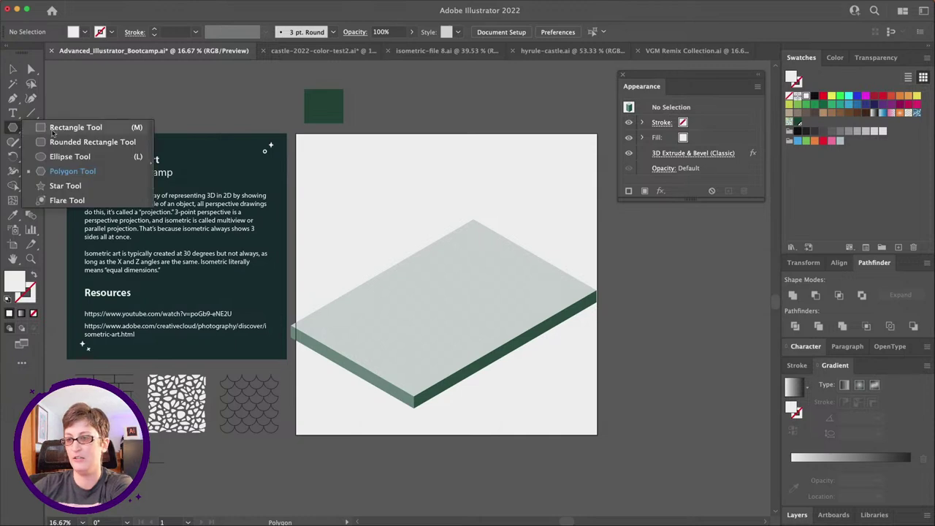
pyautogui.click(53, 128)
pyautogui.moveTo(386, 253); pyautogui.dragTo(475, 353)
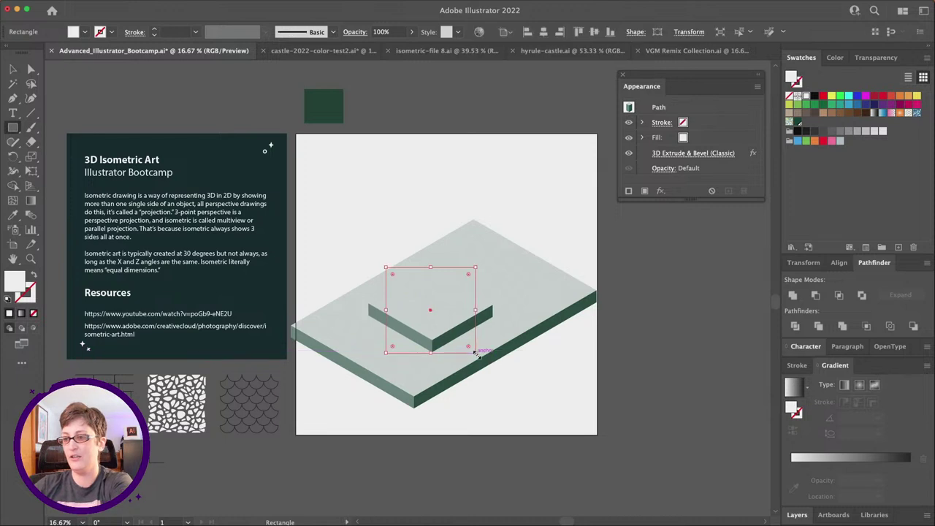
pyautogui.scroll(2, 475, 354)
pyautogui.scroll(-1, 475, 354)
pyautogui.press('v')
pyautogui.moveTo(377, 319); pyautogui.dragTo(387, 290)
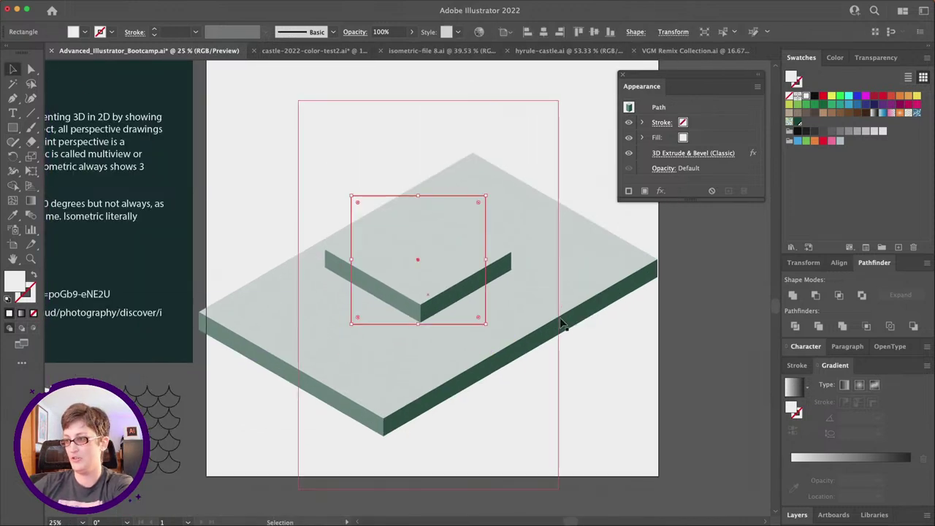
# Shorten the large slab slightly and reposition the slab and the small block on the artboard.
pyautogui.moveTo(363, 348); pyautogui.dragTo(378, 336)
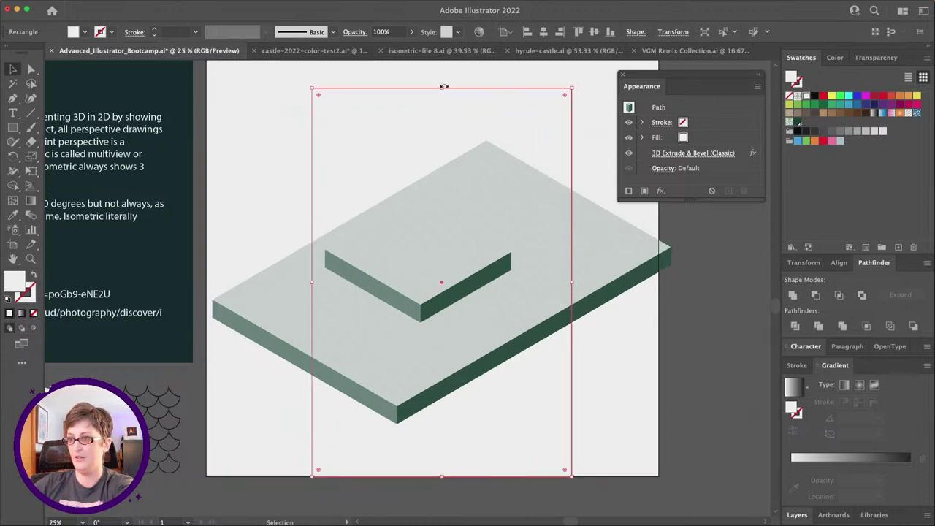
pyautogui.moveTo(443, 88); pyautogui.dragTo(442, 108)
pyautogui.moveTo(585, 268); pyautogui.dragTo(572, 249)
pyautogui.keyDown('shift'); pyautogui.click(488, 267); pyautogui.keyUp('shift')
pyautogui.moveTo(488, 268); pyautogui.dragTo(482, 248)
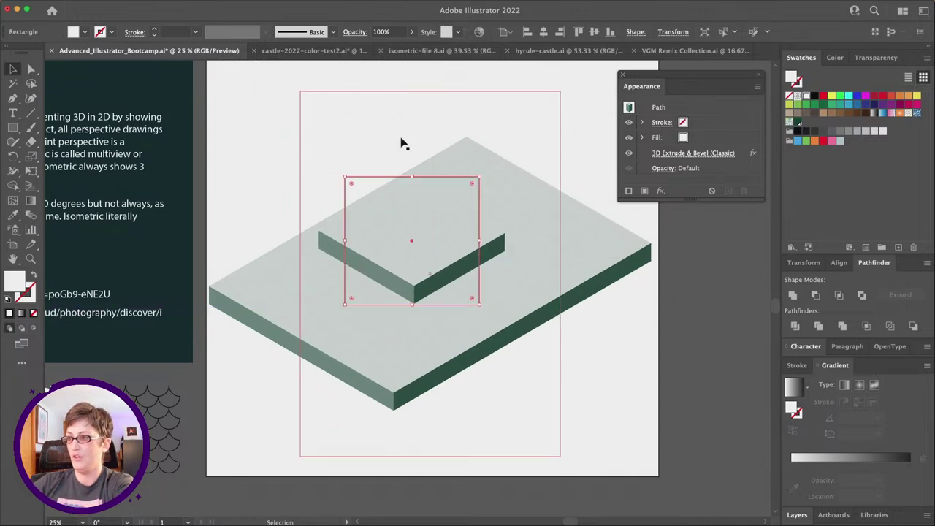
# Set the small block's extrude depth to 500 pt and move the tall block farther back on the slab.
pyautogui.click(709, 155)
pyautogui.click(686, 221)
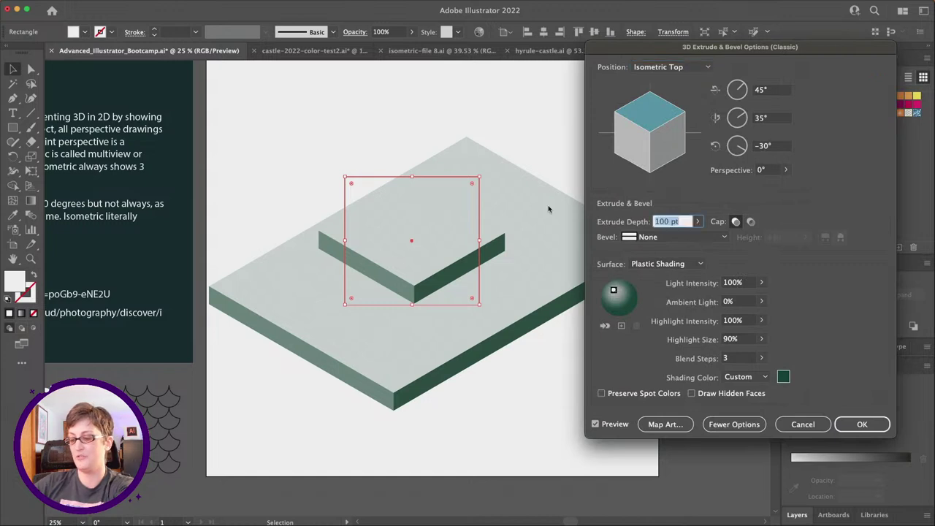
pyautogui.write('500')
pyautogui.press('Tab')
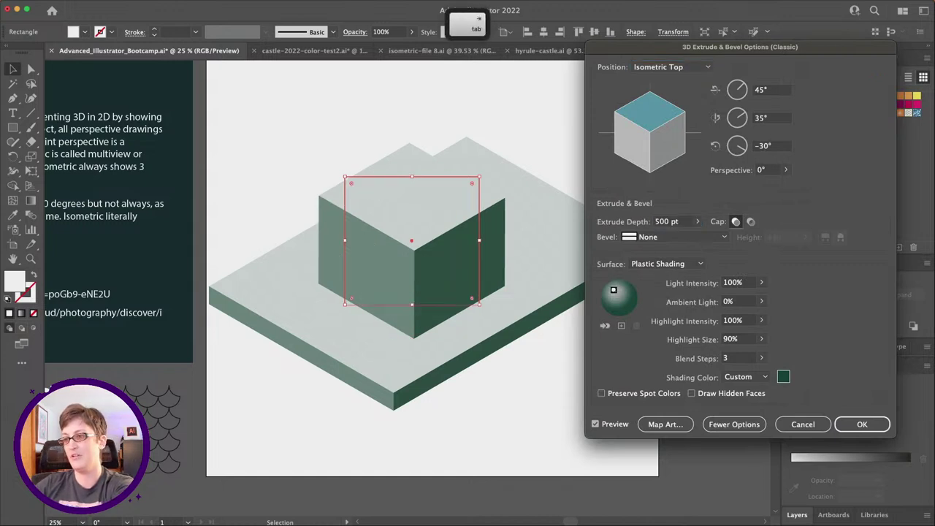
pyautogui.click(862, 424)
pyautogui.moveTo(400, 284); pyautogui.dragTo(386, 252)
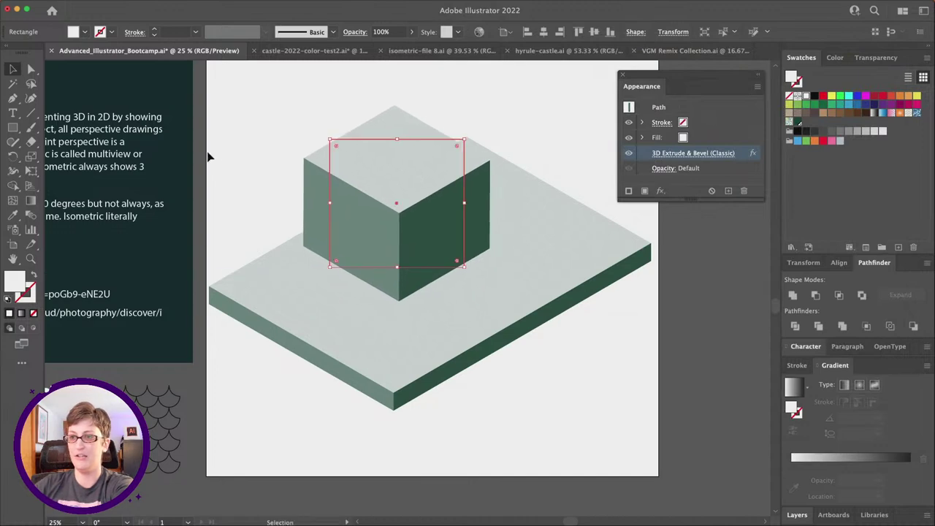
# Turn an in-place copy of the tall block into a 20 pt deep, slightly wider lid on top of it.
pyautogui.click(701, 154)
pyautogui.click(684, 222)
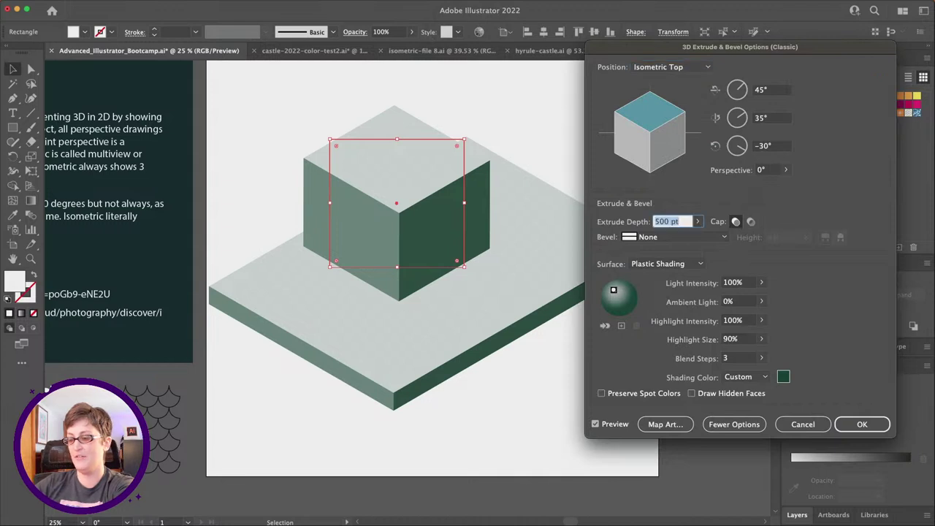
pyautogui.write('20')
pyautogui.press('Tab')
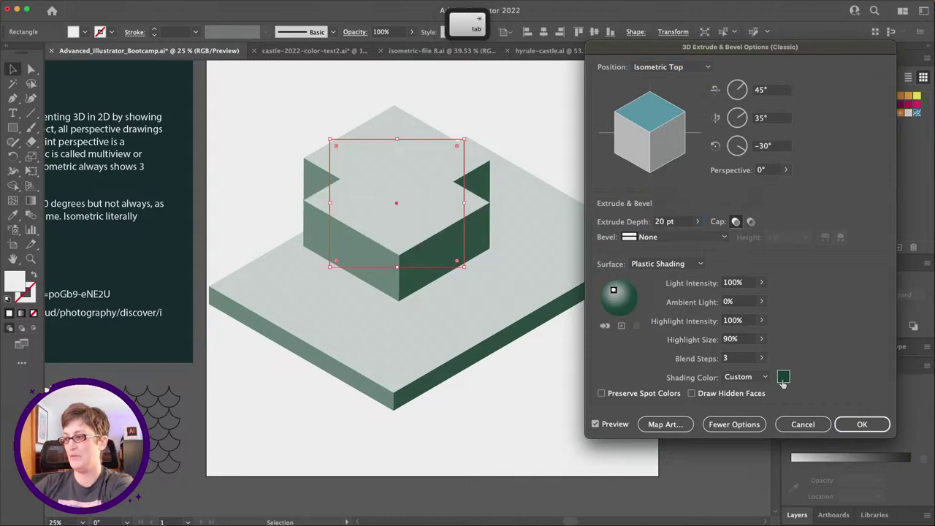
pyautogui.click(862, 423)
pyautogui.moveTo(431, 225); pyautogui.dragTo(471, 157)
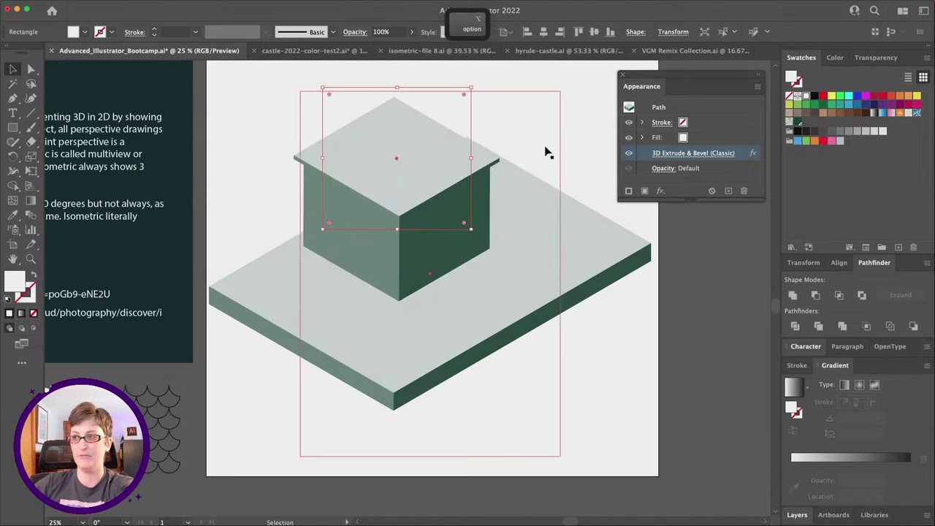
# Set the lid's extrude depth to 50 pt and deselect it.
pyautogui.click(694, 155)
pyautogui.doubleClick(678, 221)
pyautogui.write('50')
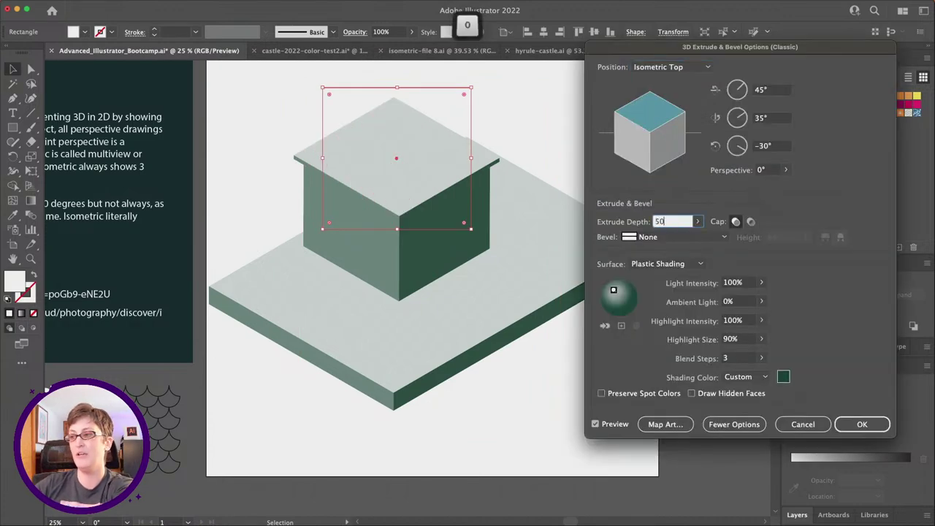
pyautogui.press('Tab')
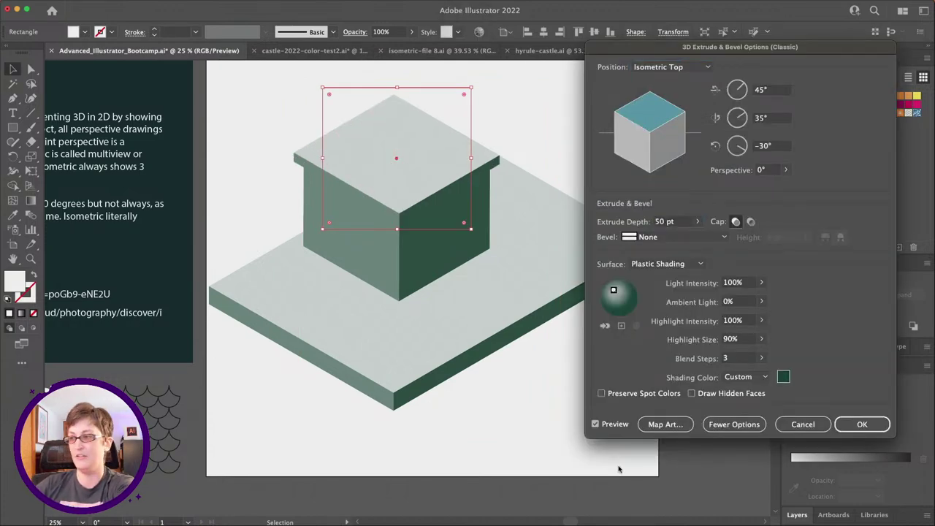
pyautogui.click(863, 425)
pyautogui.click(579, 403)
# Draw a square above the artboard using the lid's appearance, and hide its 3D Extrude & Bevel effect to show it flat.
pyautogui.scroll(4, 361, 179)
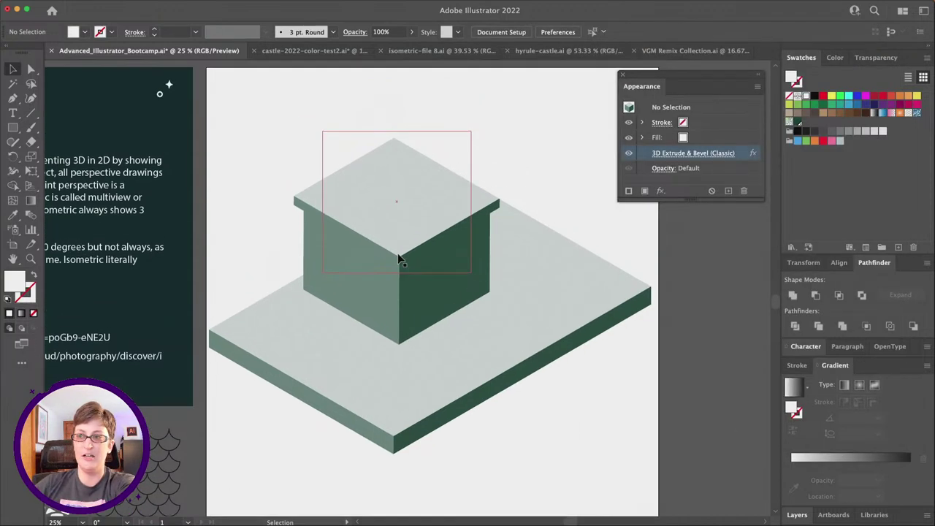
pyautogui.scroll(7, 401, 261)
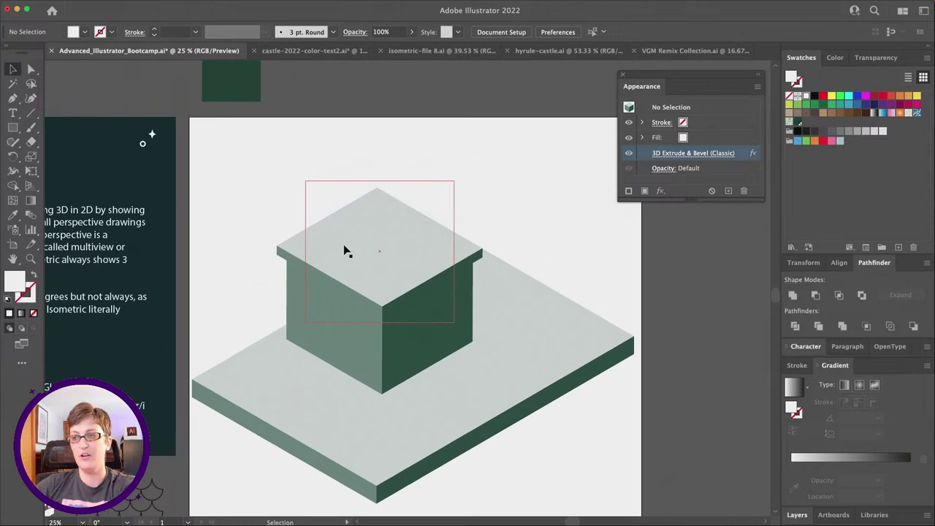
pyautogui.click(343, 322)
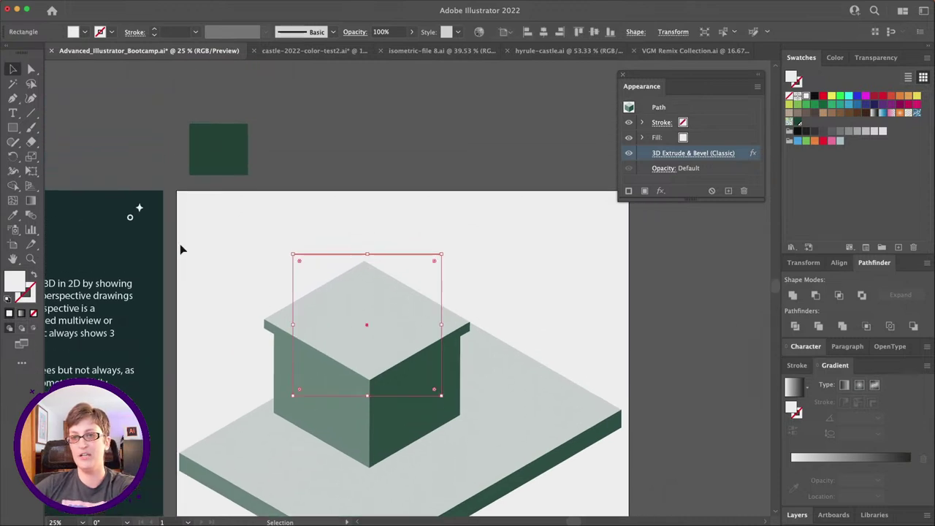
pyautogui.click(13, 128)
pyautogui.moveTo(365, 104); pyautogui.dragTo(492, 230)
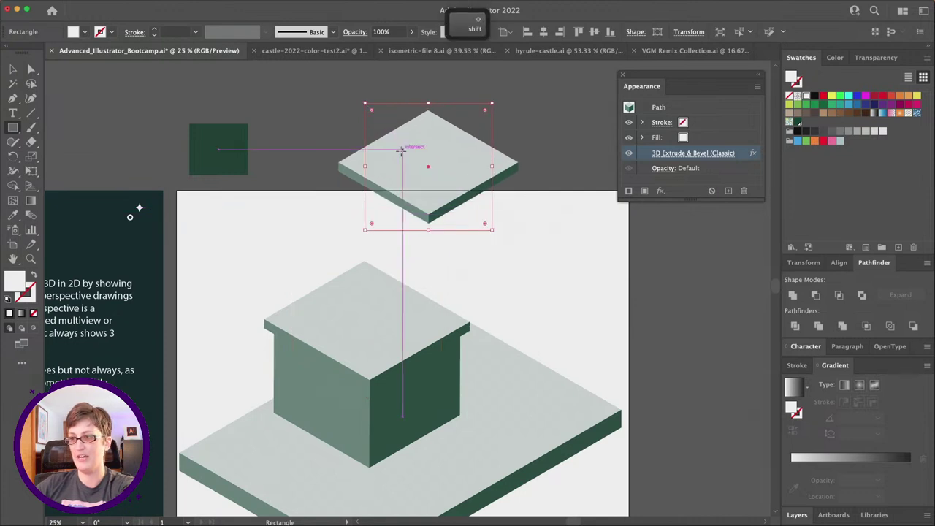
pyautogui.press('v')
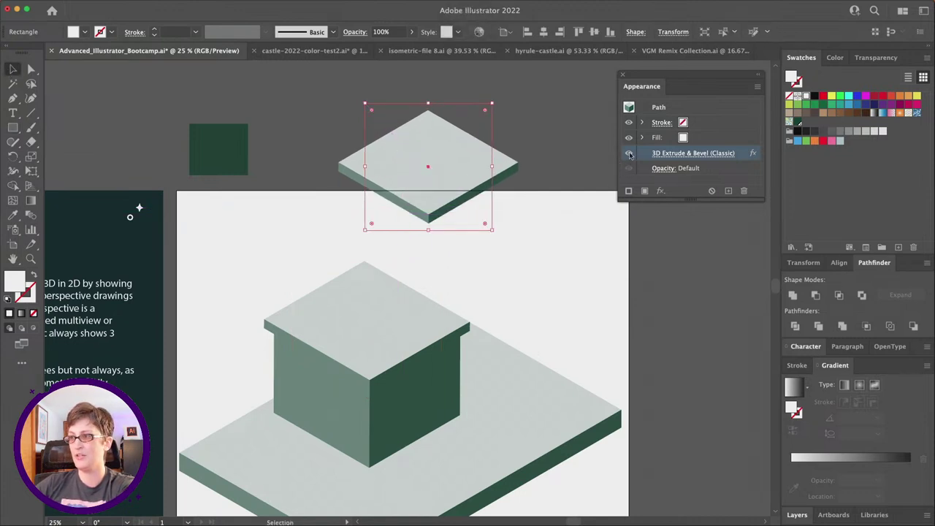
pyautogui.click(630, 155)
pyautogui.moveTo(436, 167); pyautogui.dragTo(413, 127)
pyautogui.scroll(4, 412, 127)
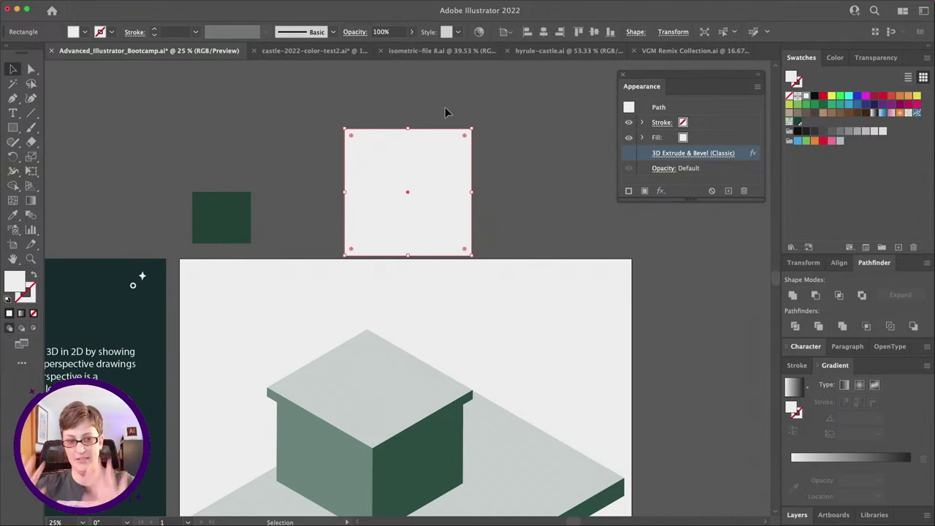
pyautogui.click(372, 122)
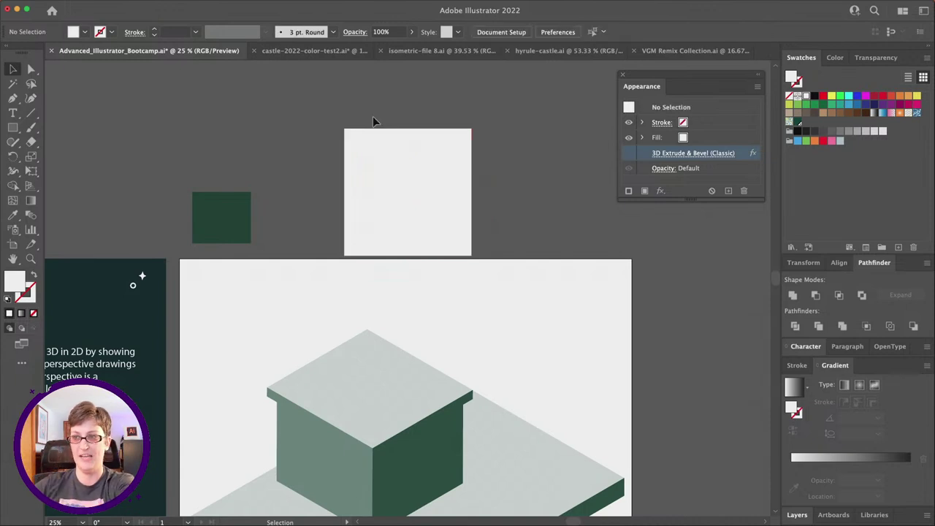
# Draw a flat three-sided polygon with the Polygon tool above the dark green swatch square.
pyautogui.click(13, 127)
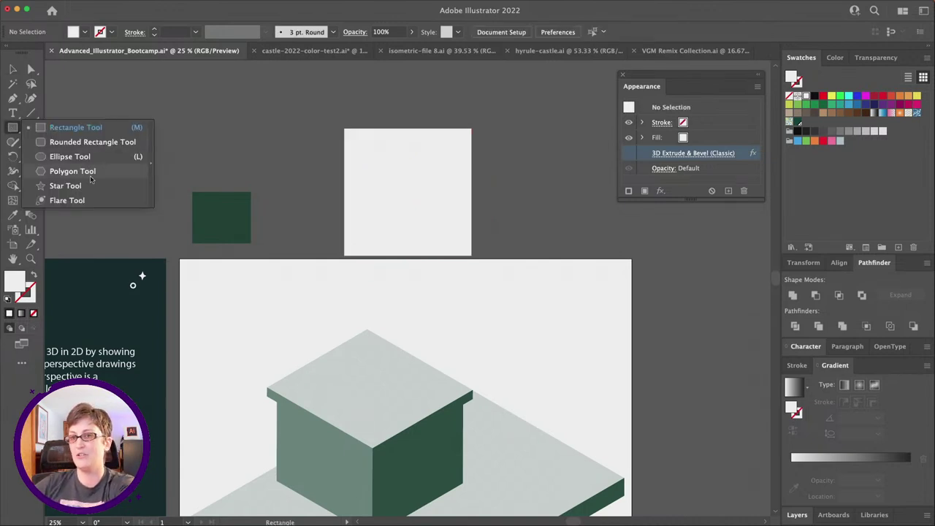
pyautogui.click(87, 172)
pyautogui.moveTo(239, 141); pyautogui.dragTo(282, 165)
pyautogui.press('Down')
pyautogui.press('Down')
pyautogui.press('Down')
pyautogui.press('Down')
pyautogui.press('Down')
pyautogui.press('v')
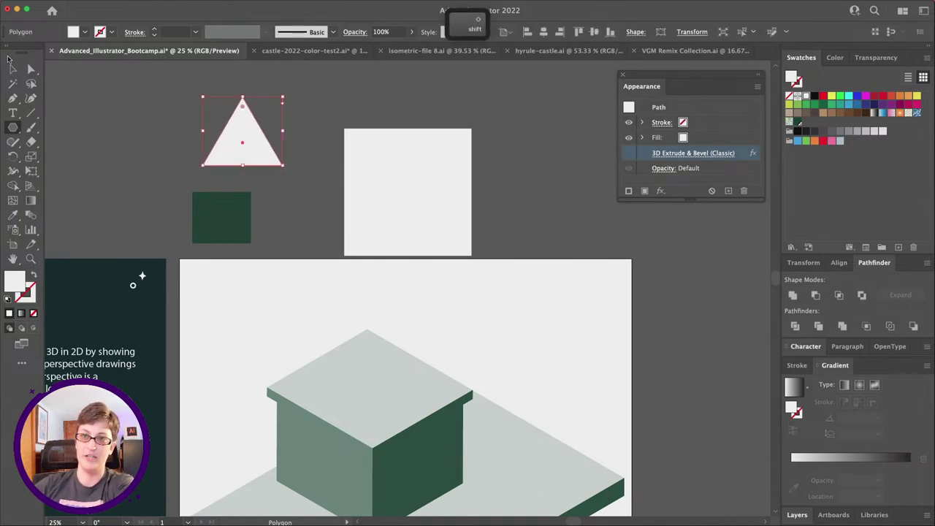
# Place the triangle over the white square's upper edge, enlarge it to nearly the square's width, and slightly reduce the square's height.
pyautogui.moveTo(228, 154); pyautogui.dragTo(391, 155)
pyautogui.scroll(1, 372, 226)
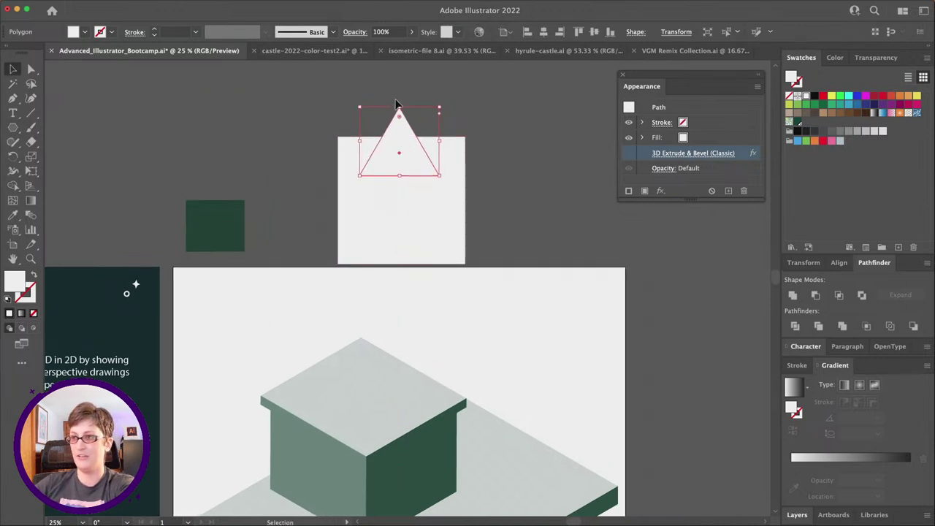
pyautogui.scroll(1, 392, 111)
pyautogui.scroll(2, 392, 111)
pyautogui.moveTo(399, 148); pyautogui.dragTo(399, 119)
pyautogui.click(409, 226)
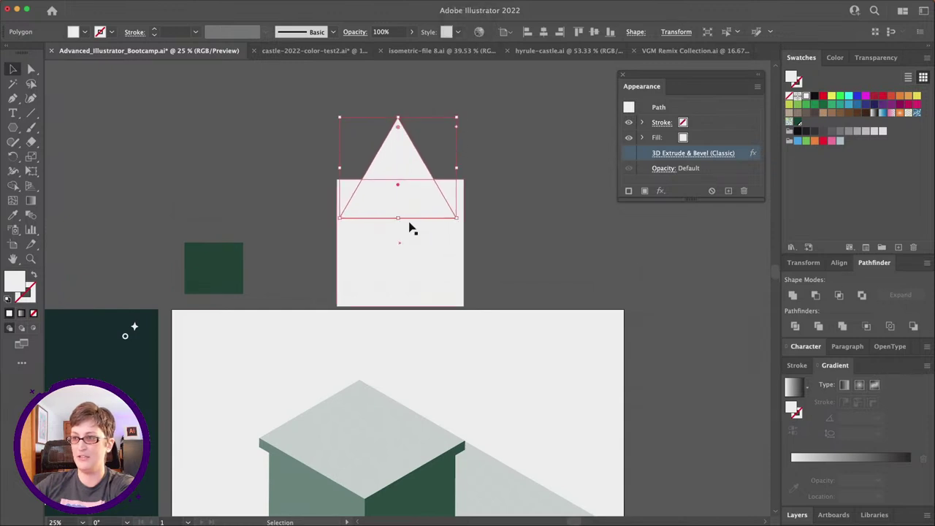
pyautogui.moveTo(400, 179)
pyautogui.mouseDown()
pyautogui.moveTo(401, 192)
pyautogui.moveTo(403, 177)
pyautogui.mouseUp()
# Center the triangle and the white rectangle horizontally on each other and unite them into one shape.
pyautogui.click(407, 168)
pyautogui.keyDown('shift'); pyautogui.click(342, 209); pyautogui.keyUp('shift')
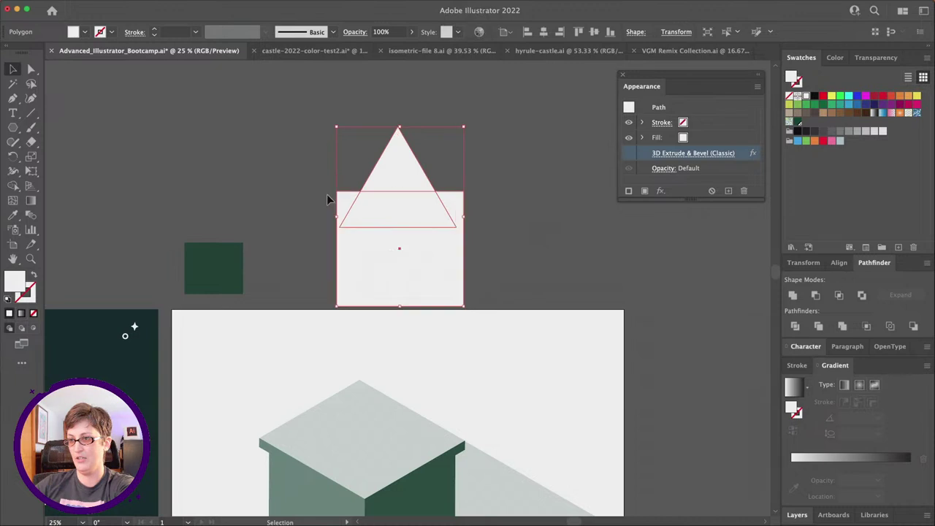
pyautogui.click(542, 33)
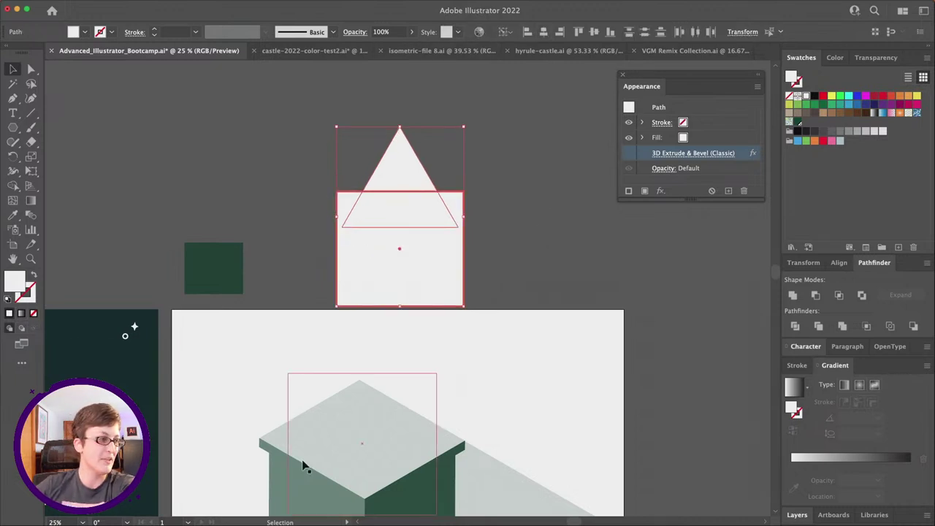
pyautogui.click(792, 295)
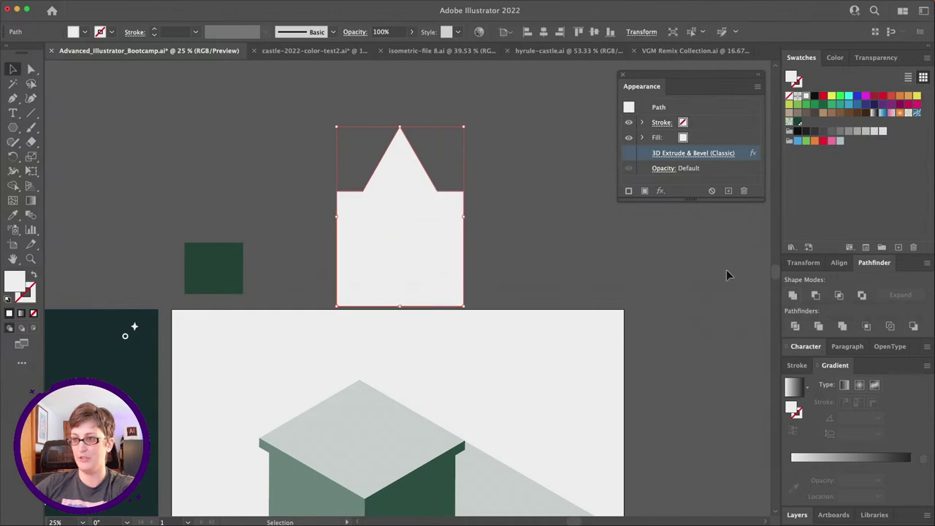
pyautogui.click(492, 224)
# Show the 3D Extrude & Bevel effect on the united square-and-triangle shape again.
pyautogui.click(382, 272)
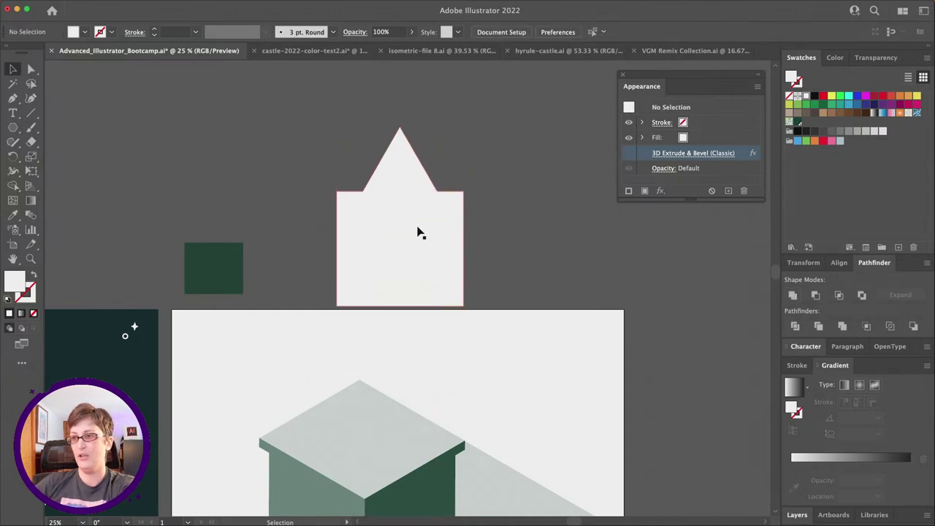
pyautogui.click(628, 154)
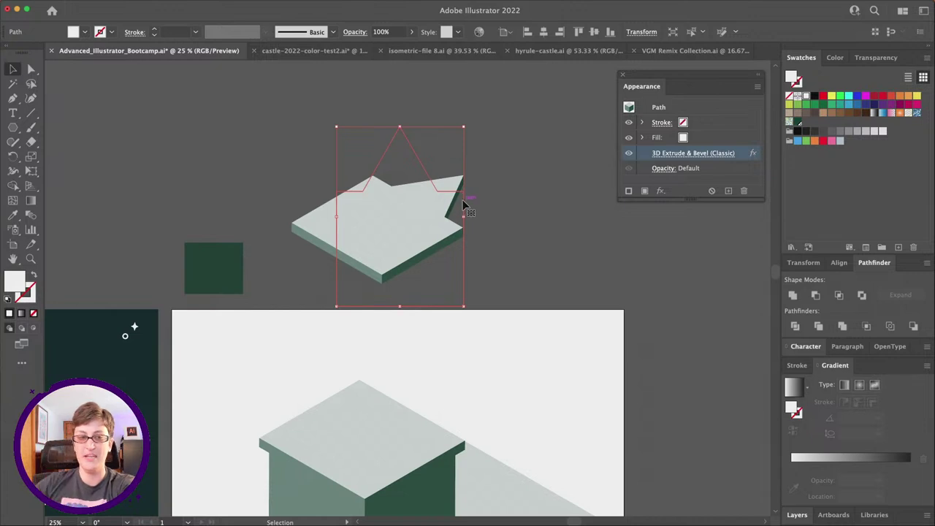
pyautogui.scroll(-2, 434, 282)
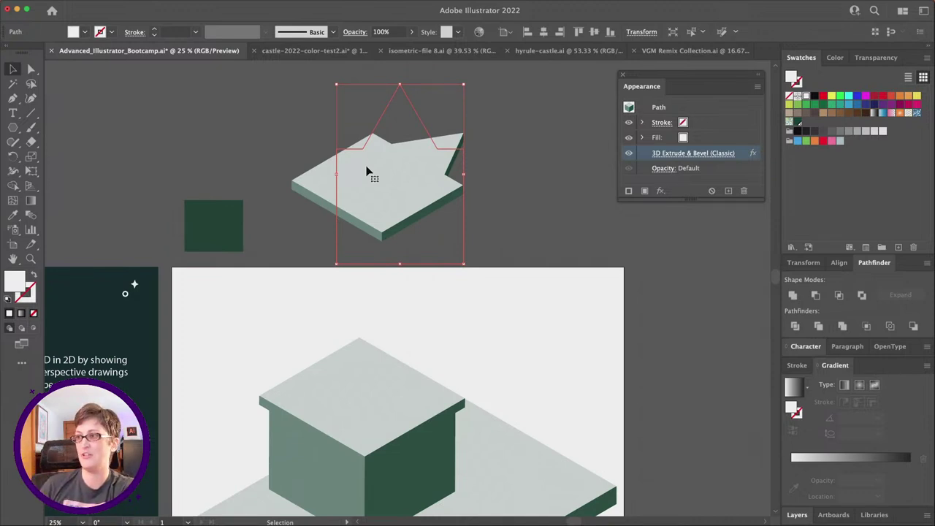
# Set the gabled shape's 3D extrusion to the Isometric Right position with an extrude depth of 400 pt.
pyautogui.click(678, 154)
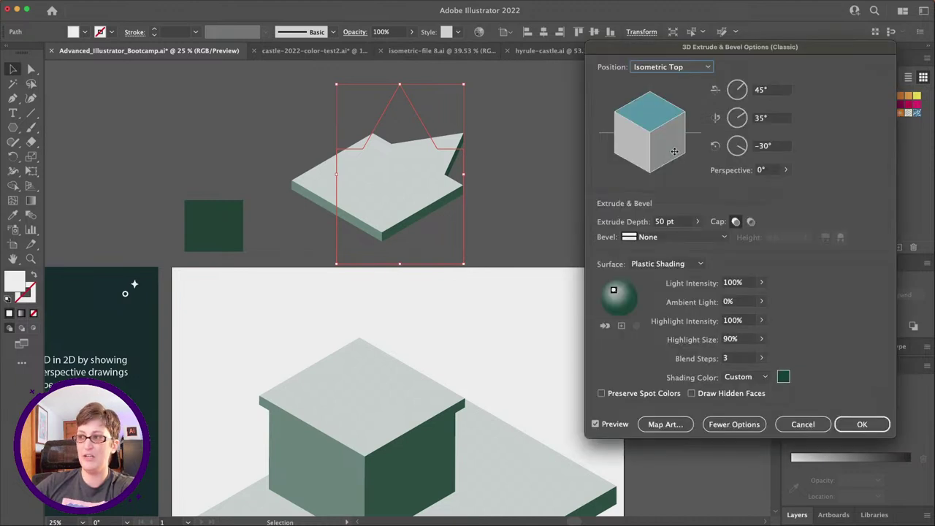
pyautogui.click(661, 69)
pyautogui.click(687, 279)
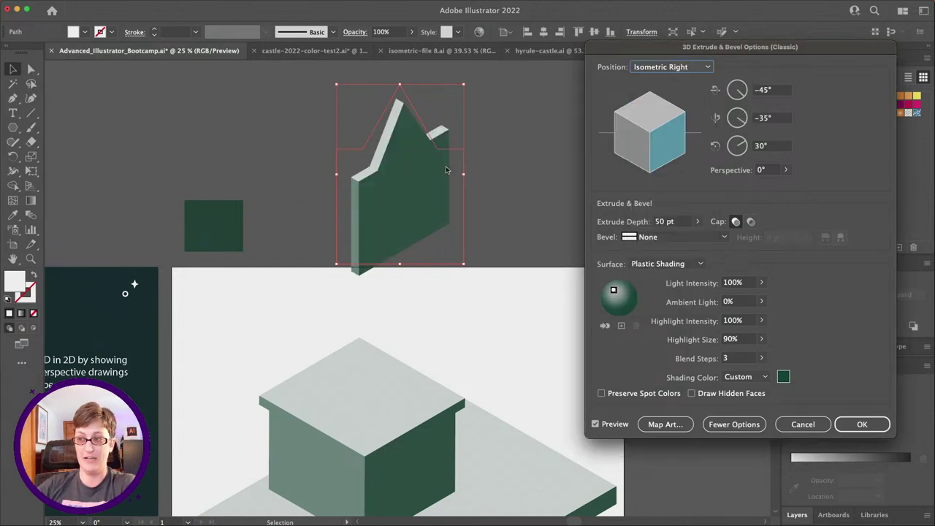
pyautogui.click(661, 222)
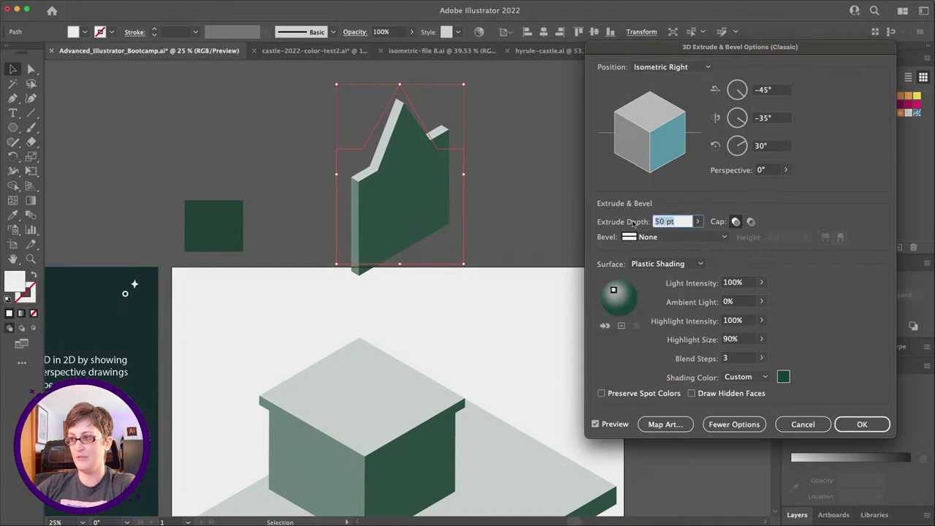
pyautogui.write('400')
pyautogui.press('Tab')
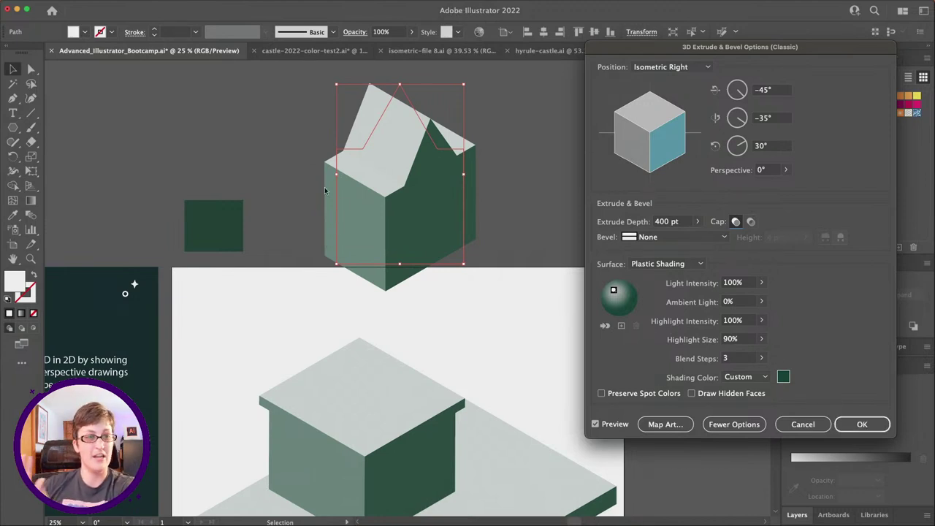
pyautogui.click(851, 424)
# Move the gabled building against the front of the lidded box on the base, and shorten its walls using its lower anchor points.
pyautogui.scroll(-5, 425, 282)
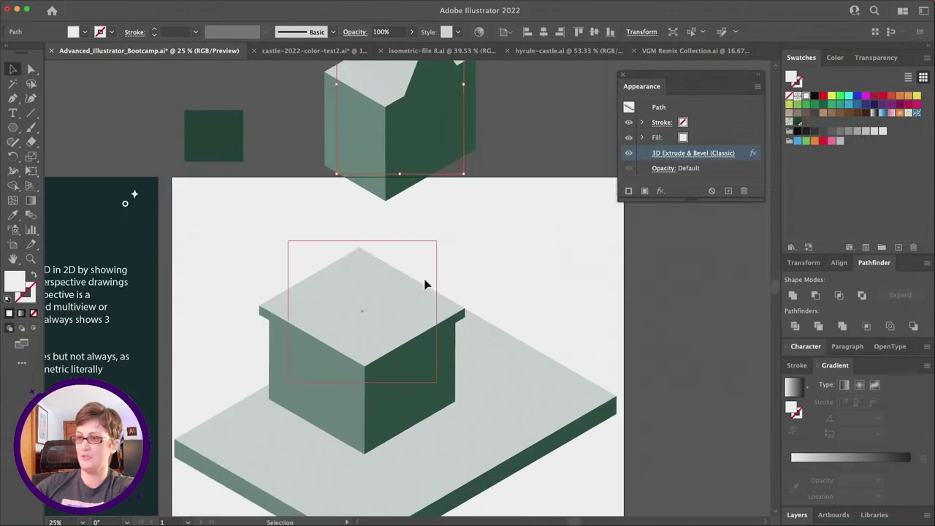
pyautogui.moveTo(427, 155); pyautogui.dragTo(463, 425)
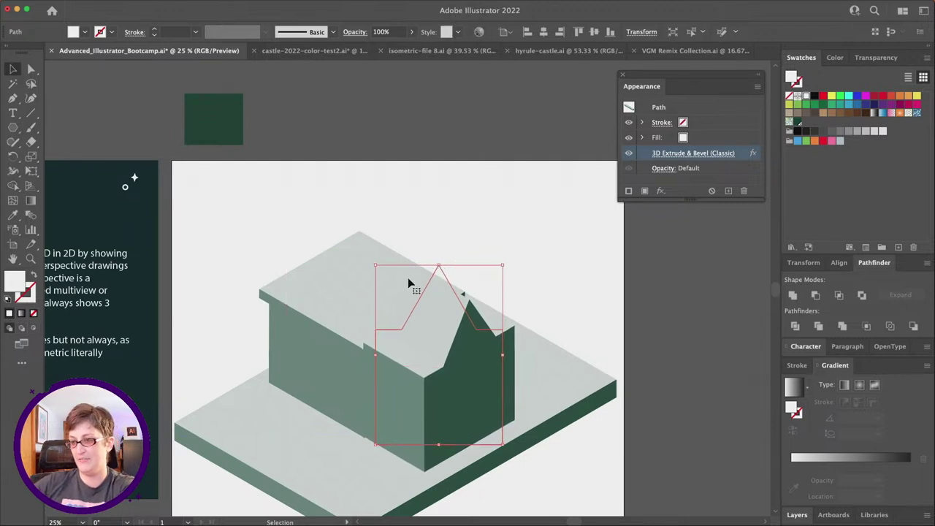
pyautogui.click(30, 70)
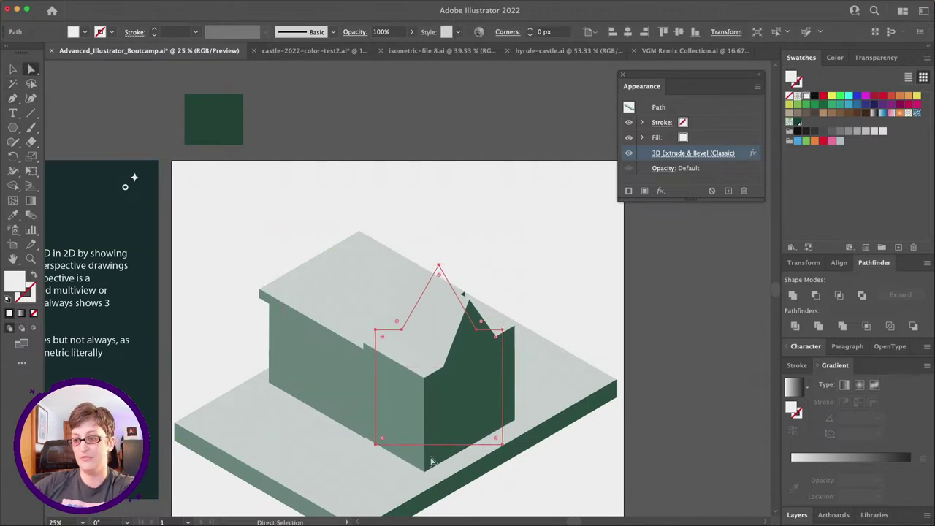
pyautogui.keyDown('shift'); pyautogui.click(376, 445); pyautogui.keyUp('shift')
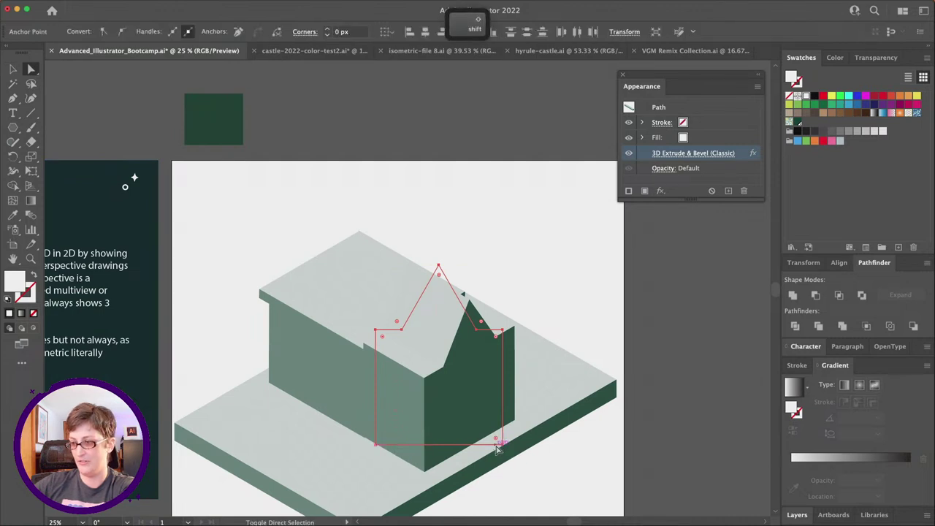
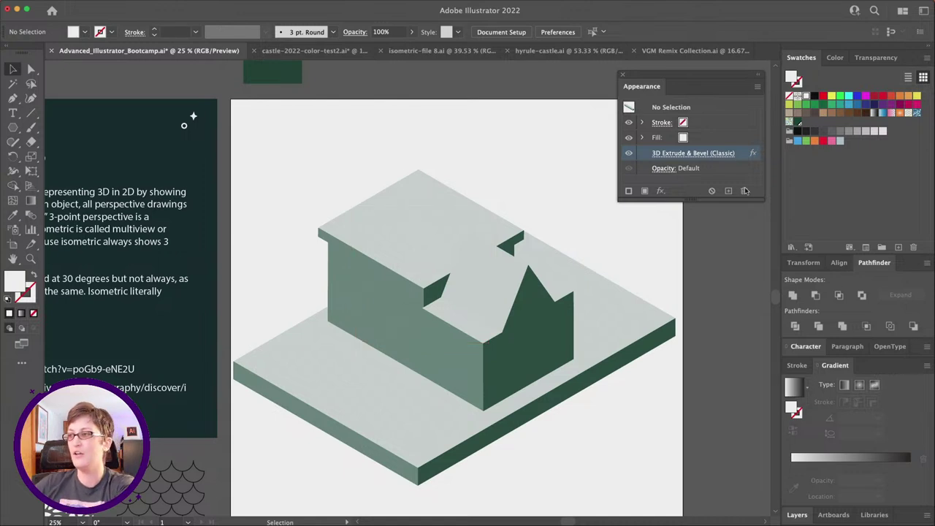
pyautogui.click(758, 87)
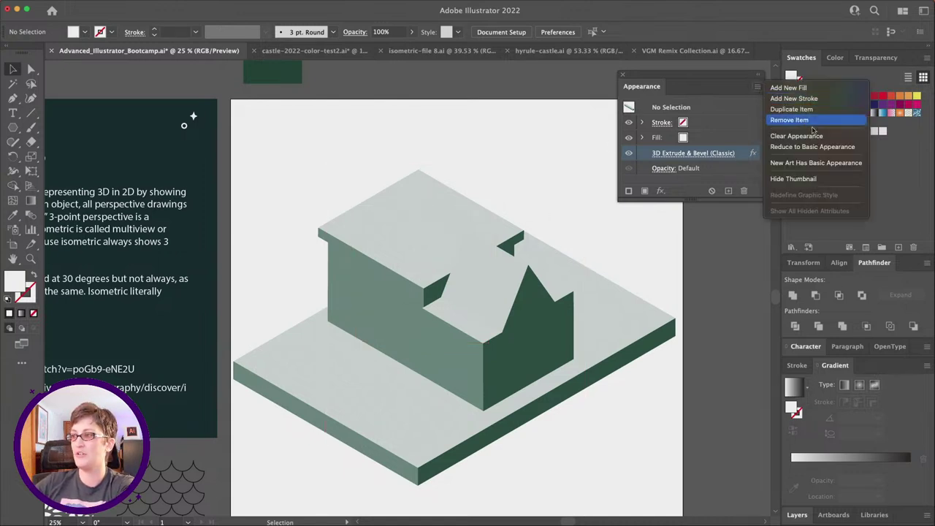
pyautogui.press('alt')
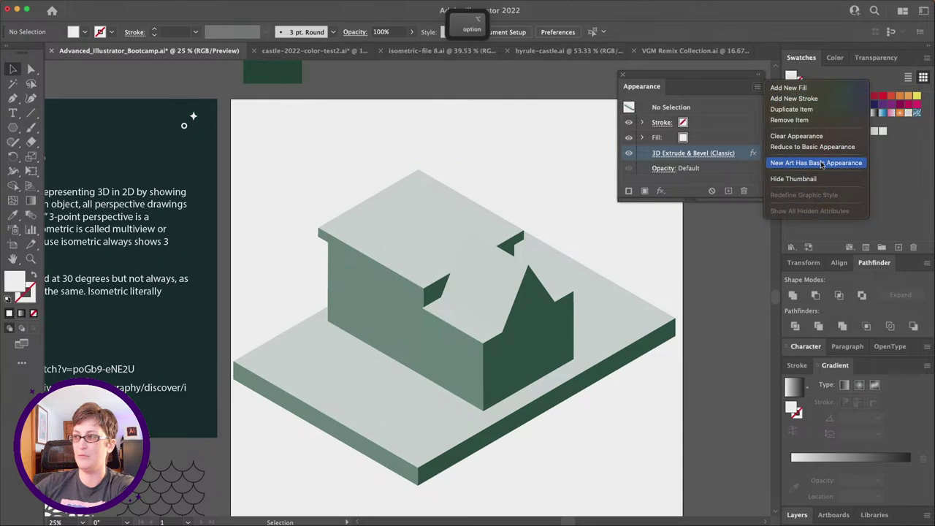
pyautogui.press('super')
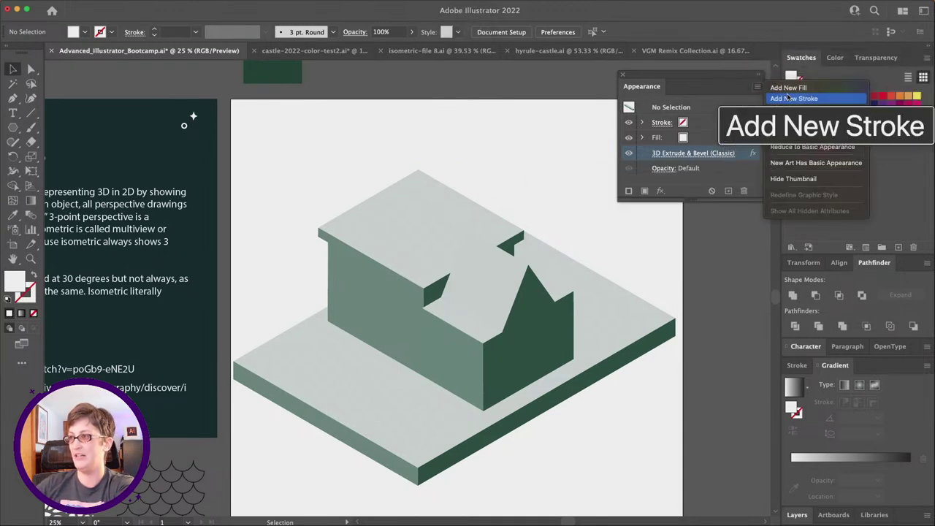
pyautogui.click(731, 128)
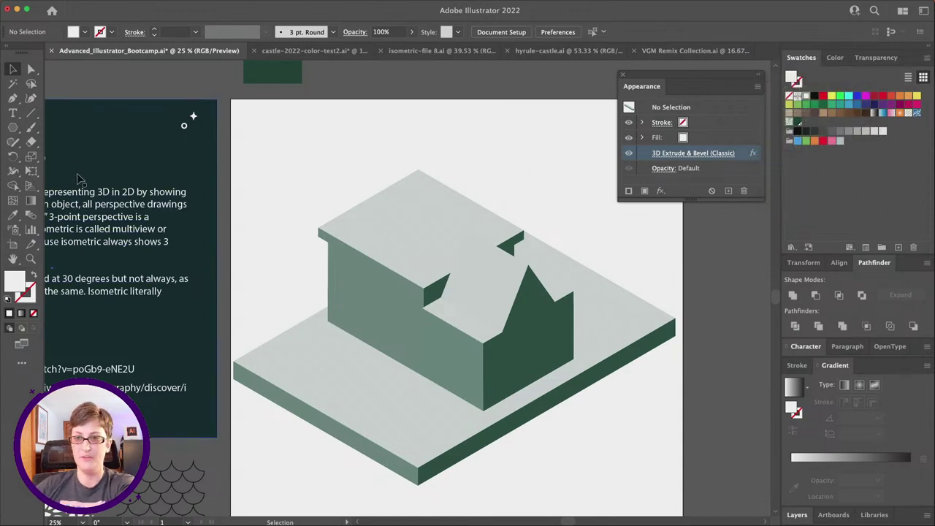
pyautogui.click(15, 128)
pyautogui.hscroll(-3, 324, 278)
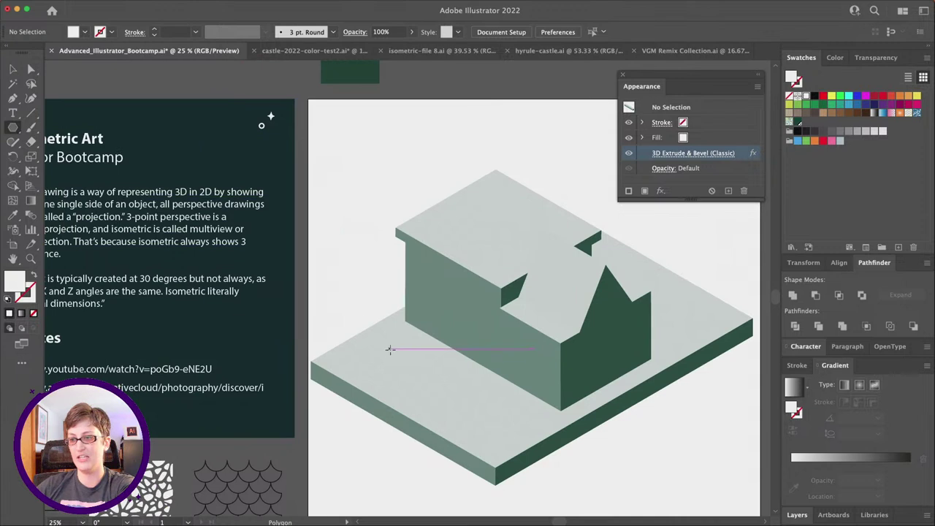
pyautogui.moveTo(361, 179); pyautogui.dragTo(428, 189)
pyautogui.press('BackSpace')
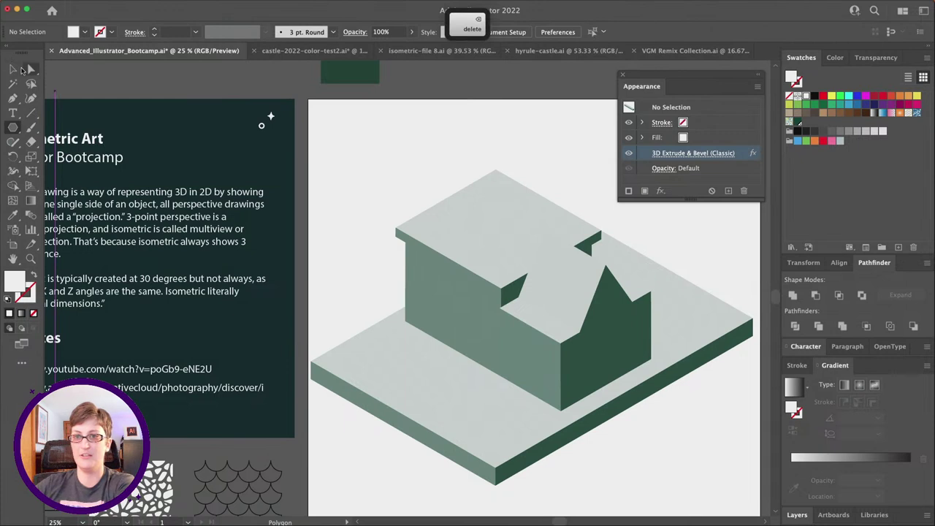
# Draw an eight-sided polygon with the lid's 3D appearance over the front left part of the base, using the Polygon tool.
pyautogui.click(20, 70)
pyautogui.click(449, 240)
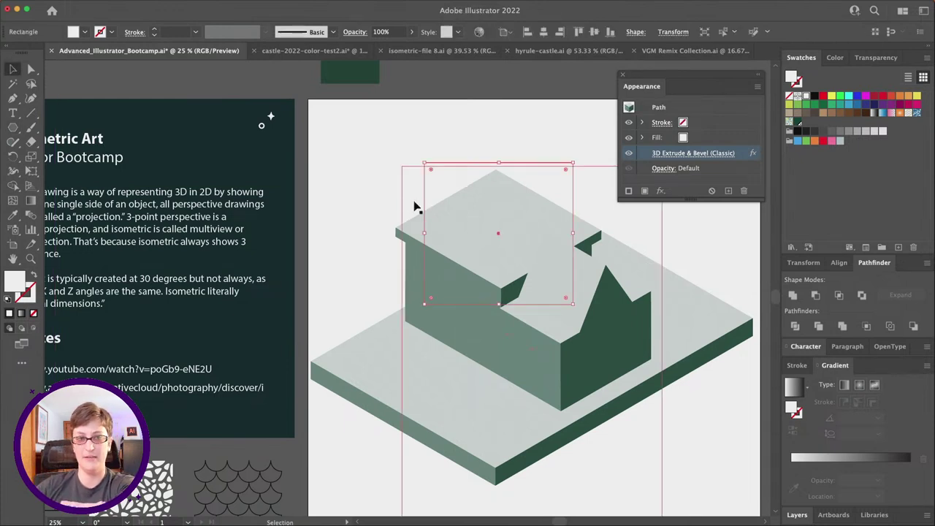
pyautogui.click(17, 129)
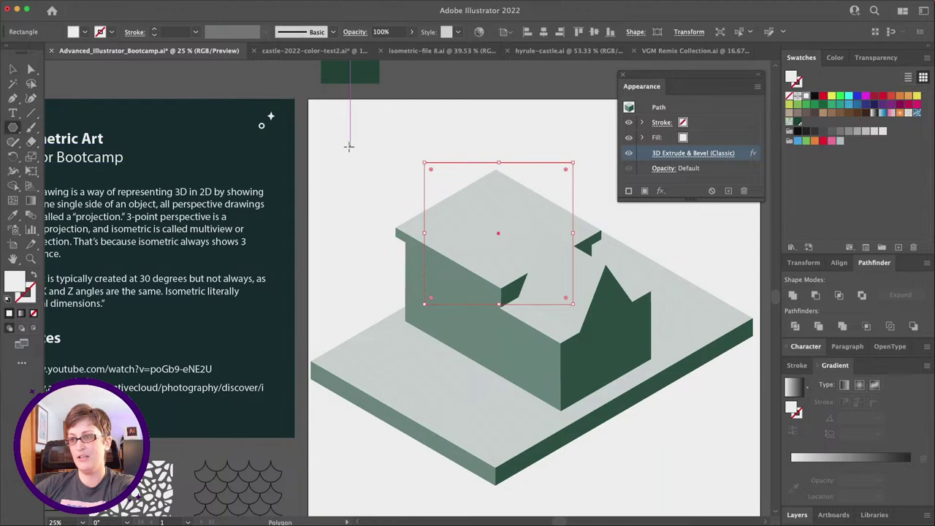
pyautogui.moveTo(349, 146); pyautogui.dragTo(432, 335)
pyautogui.press('Up')
pyautogui.press('Up')
pyautogui.press('Up')
pyautogui.press('Up')
pyautogui.press('Up')
pyautogui.press('shift')
pyautogui.click(13, 69)
pyautogui.hscroll(5, 459, 344)
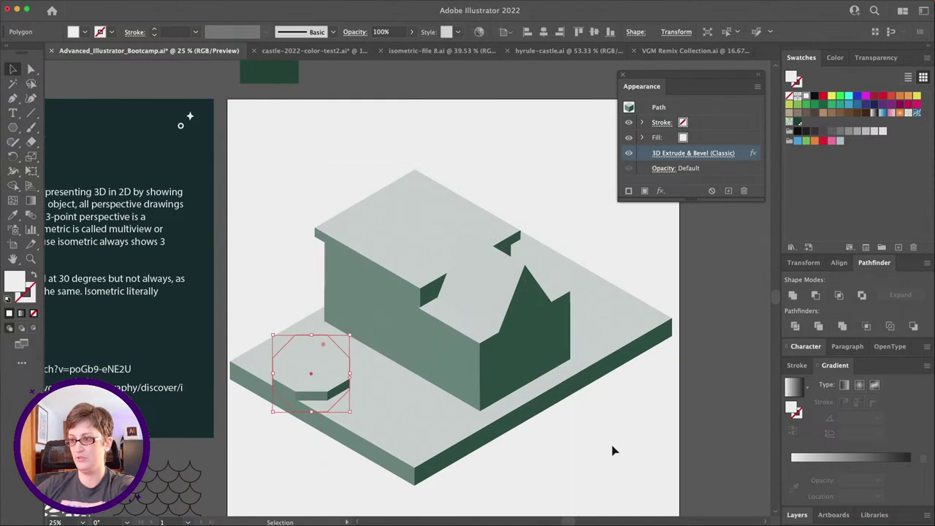
# Scale the box, lid and gabled building down slightly together, and shift the gabled building slightly downward.
pyautogui.click(459, 293)
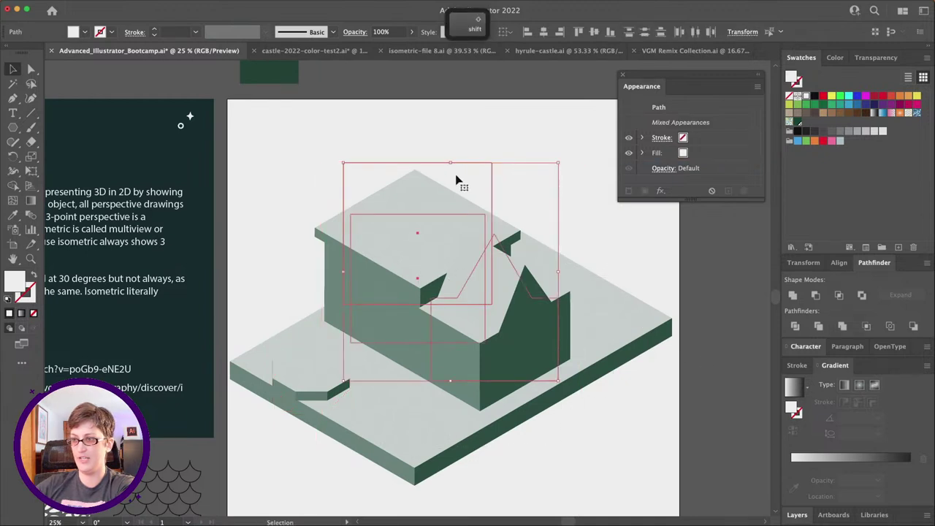
pyautogui.moveTo(451, 164); pyautogui.dragTo(453, 180)
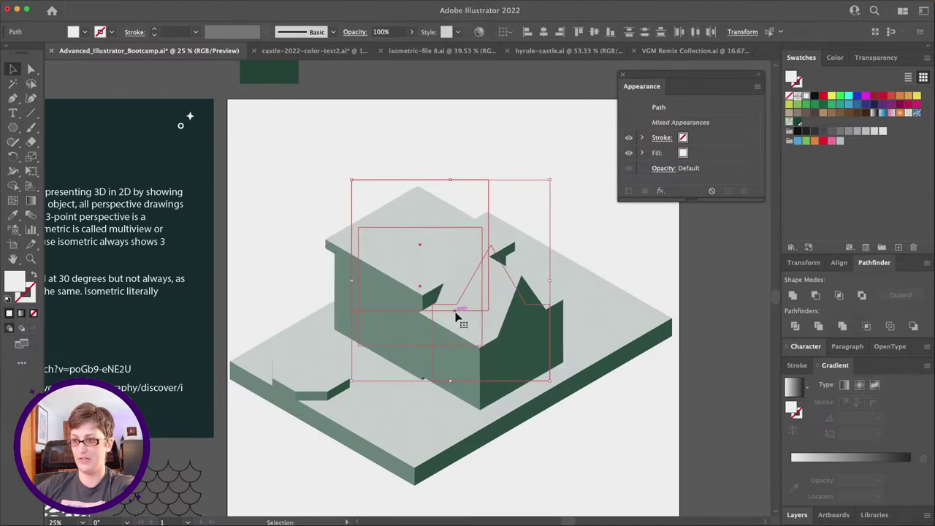
pyautogui.press('super+shift+a')
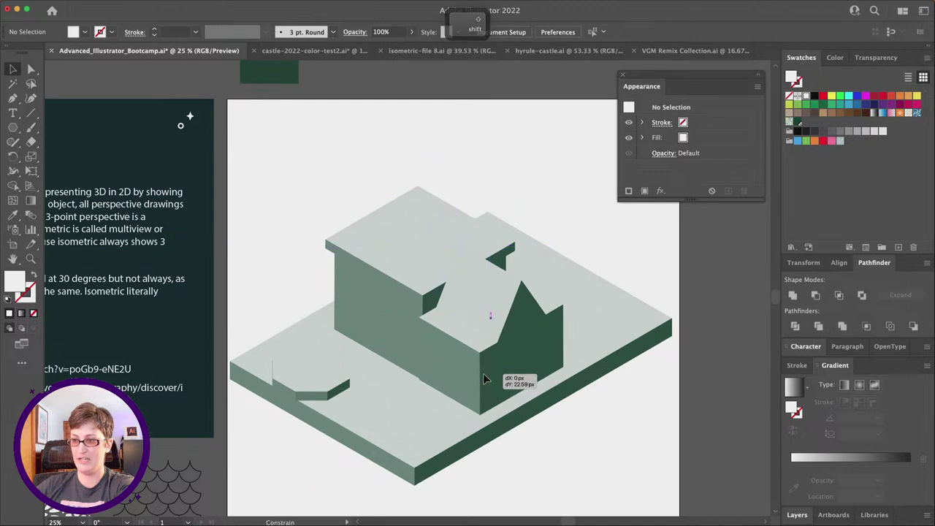
pyautogui.click(486, 379)
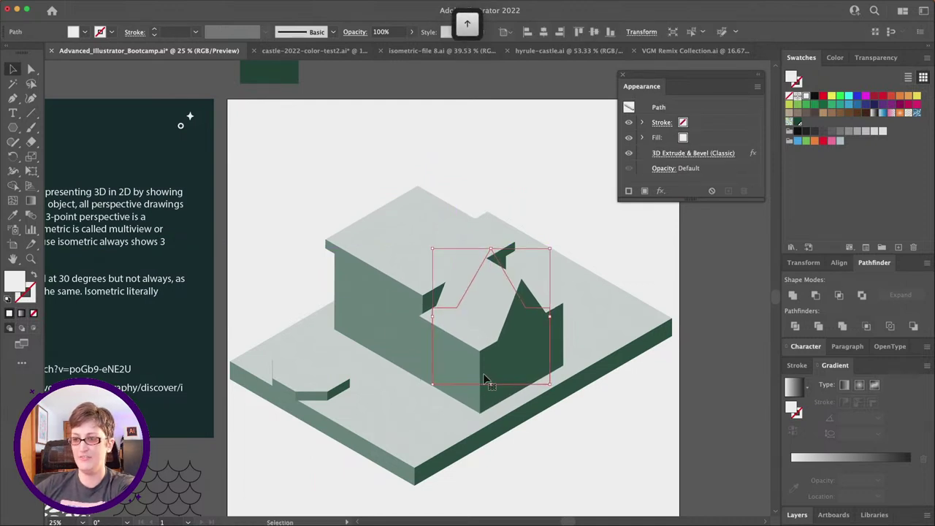
# Extrude the octagon to a depth of 900 pt and move the resulting tower up onto the base beside the building.
pyautogui.keyDown('shift'); pyautogui.click(323, 336); pyautogui.keyUp('shift')
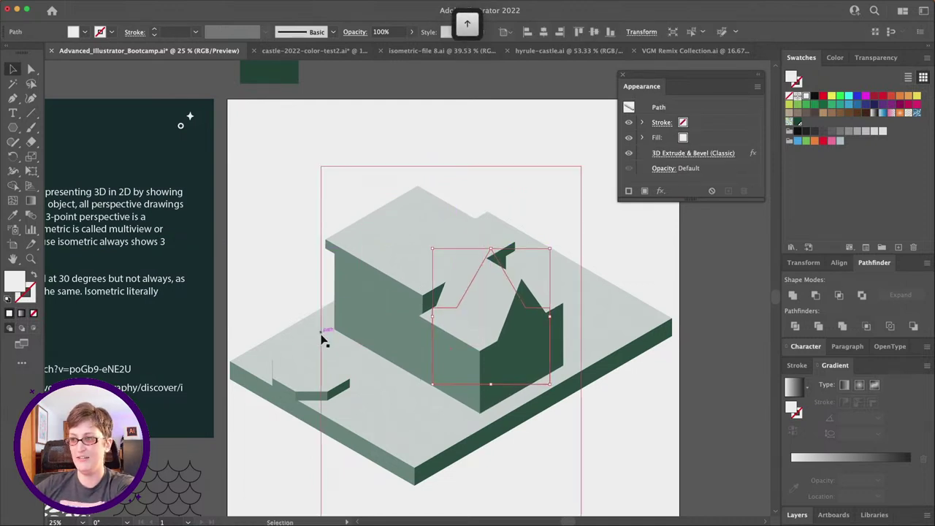
pyautogui.click(324, 380)
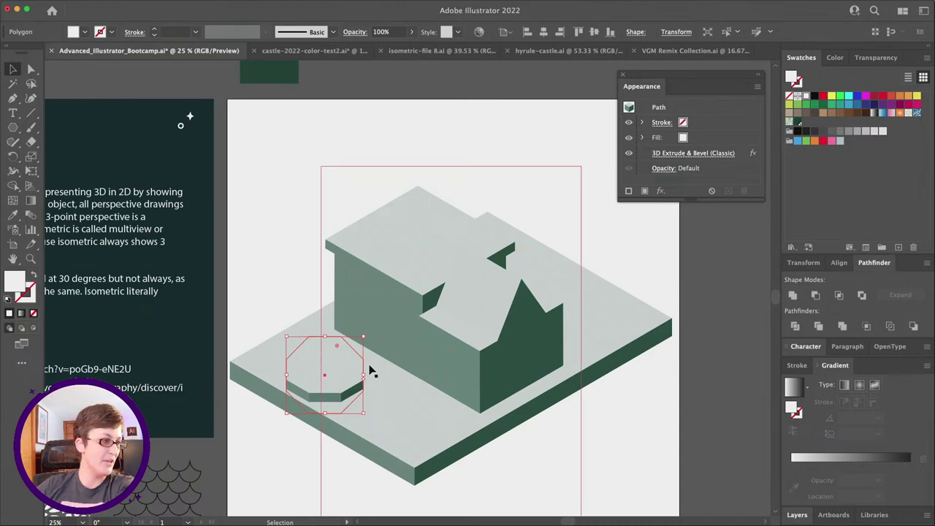
pyautogui.click(728, 153)
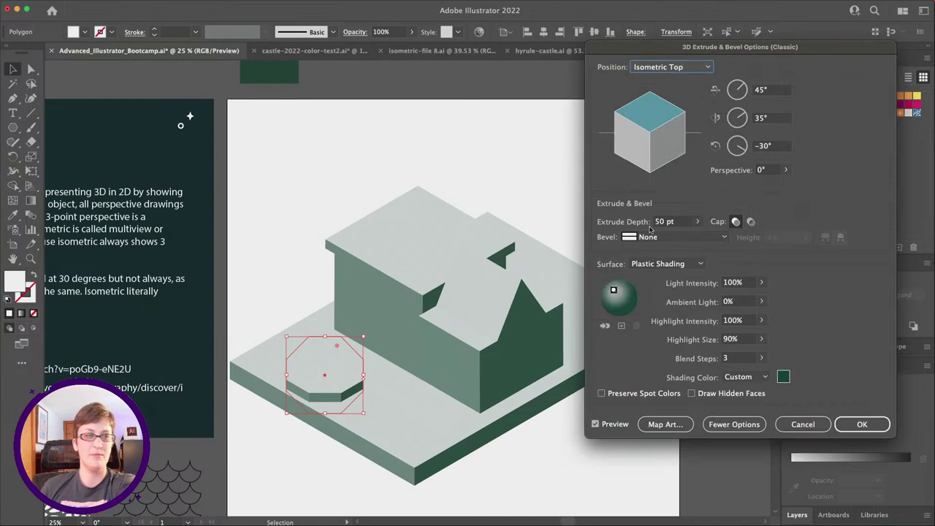
pyautogui.click(677, 222)
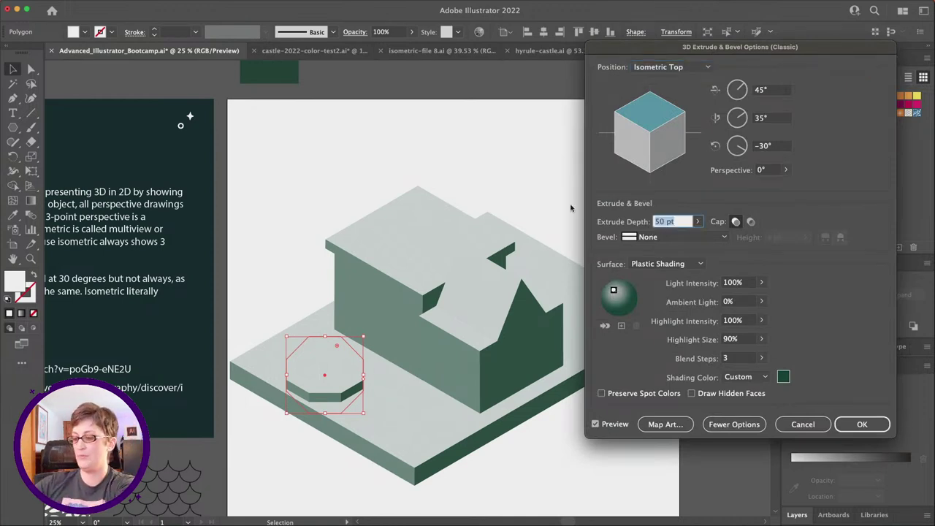
pyautogui.write('900')
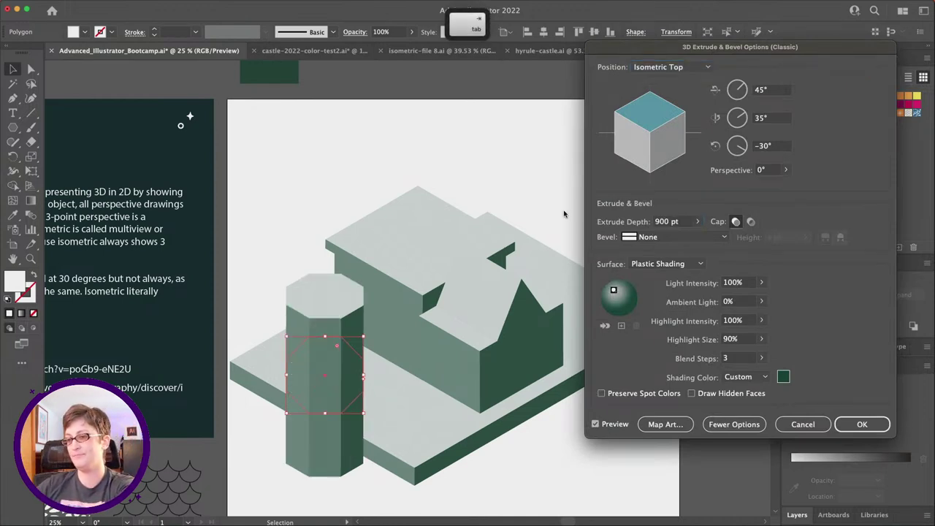
pyautogui.click(862, 424)
pyautogui.moveTo(309, 388); pyautogui.dragTo(316, 316)
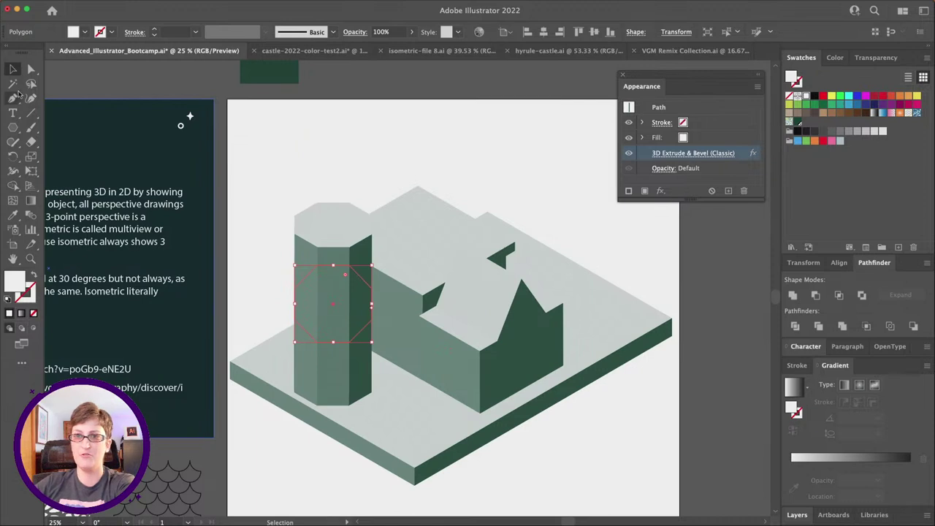
# Draw a closed quarter-arch brace about 337 px wide and 234 px tall above the tower using the Pen tool, and move it over the tower's top.
pyautogui.click(15, 98)
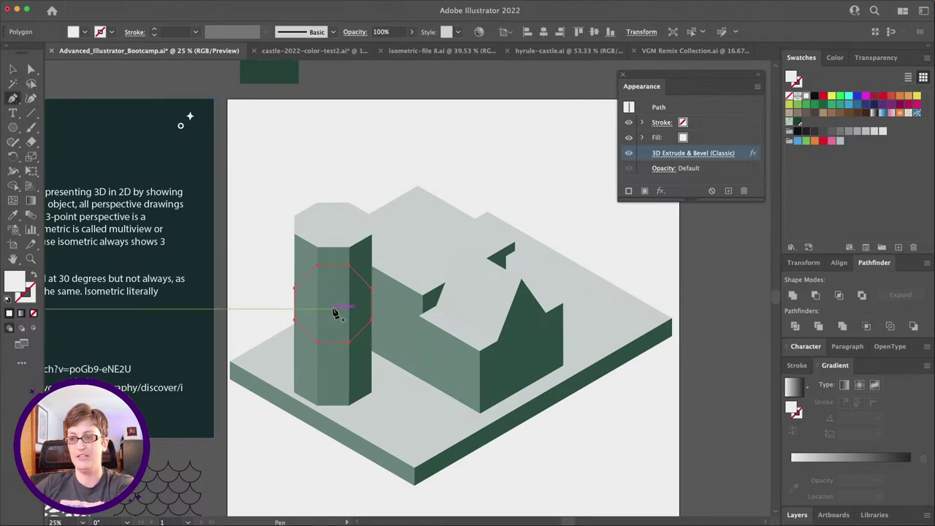
pyautogui.click(351, 126)
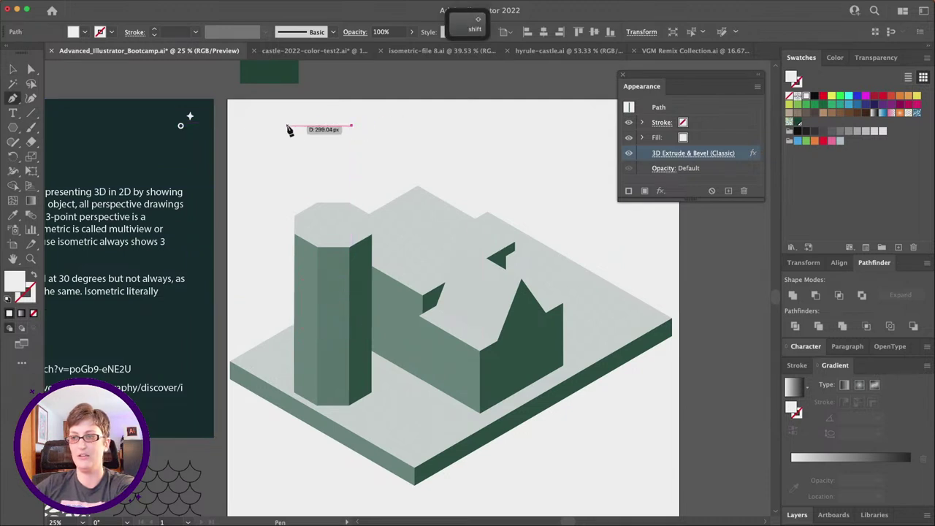
pyautogui.click(279, 126)
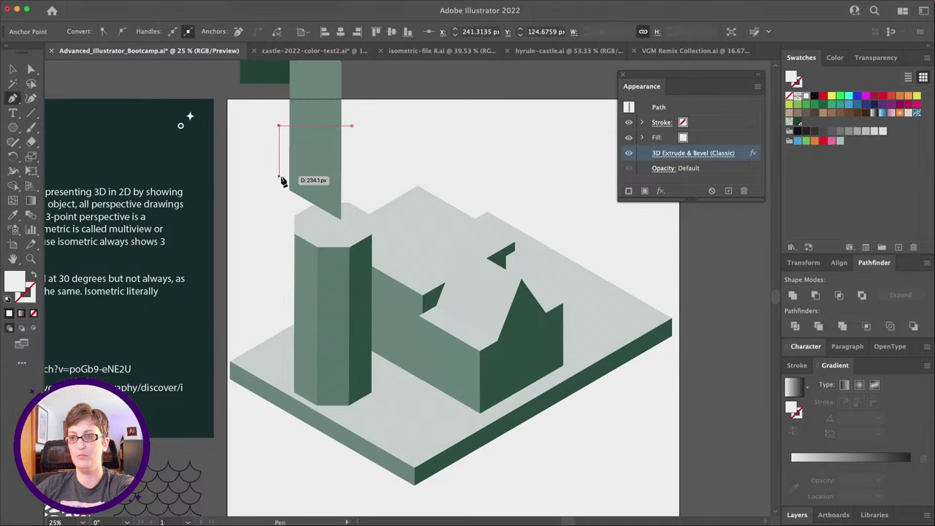
pyautogui.moveTo(279, 176); pyautogui.dragTo(387, 129)
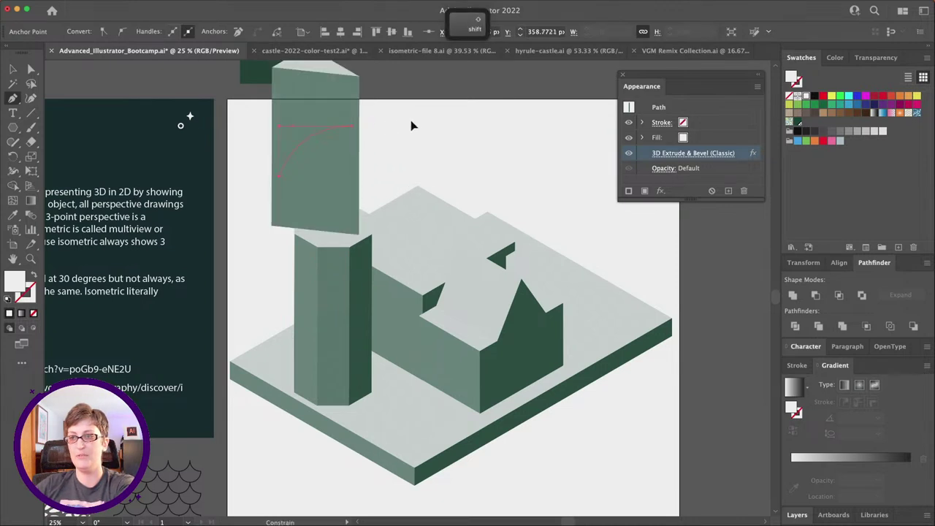
pyautogui.press('v')
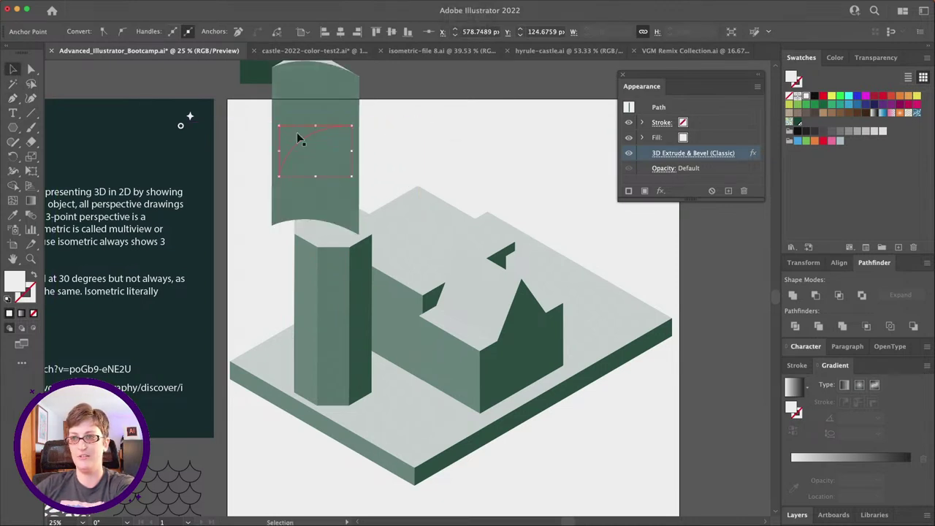
pyautogui.scroll(2, 297, 132)
pyautogui.moveTo(331, 135); pyautogui.dragTo(325, 207)
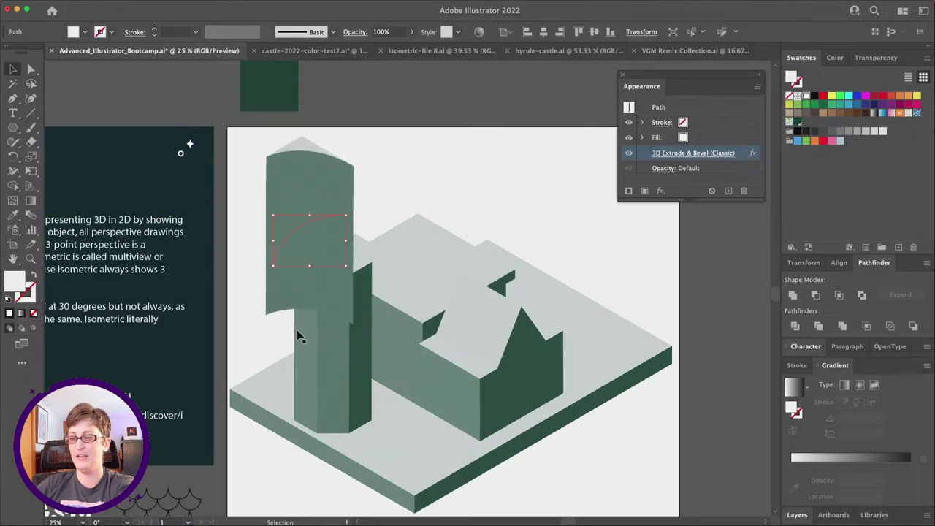
# Set the arch brace's 3D Extrude & Bevel position to Isometric Right.
pyautogui.click(671, 153)
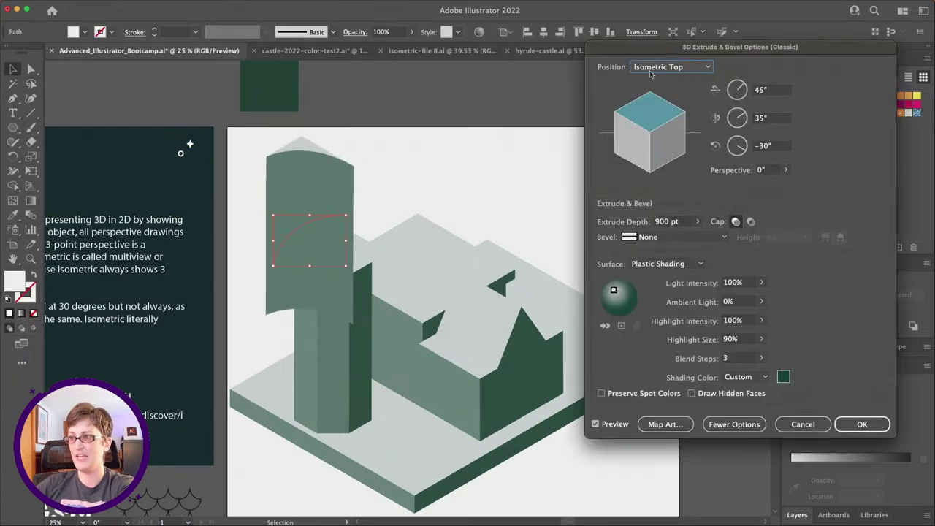
pyautogui.click(652, 69)
pyautogui.click(671, 264)
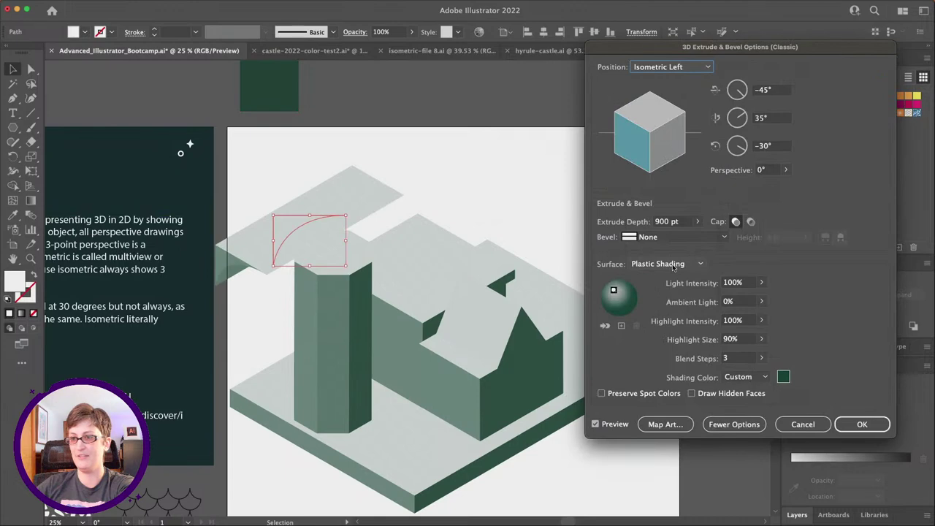
pyautogui.click(678, 236)
pyautogui.click(678, 236)
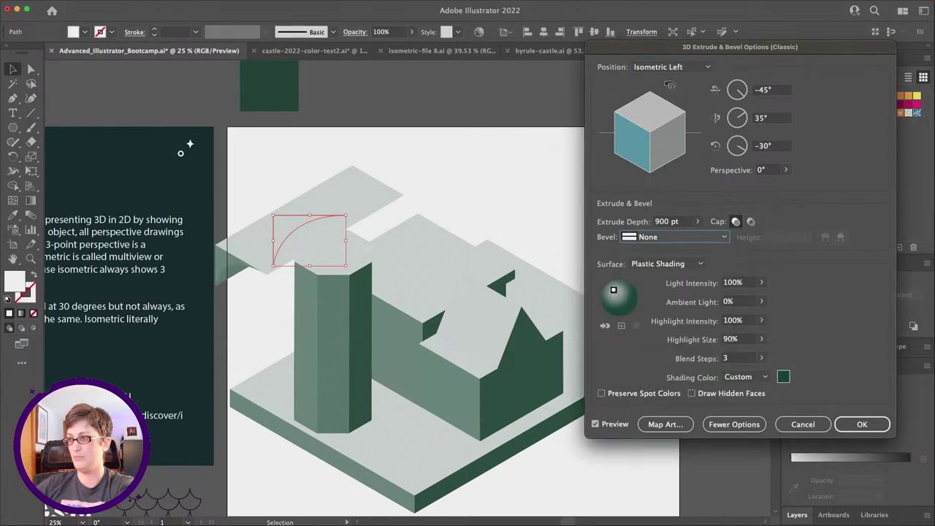
pyautogui.click(660, 66)
pyautogui.click(670, 277)
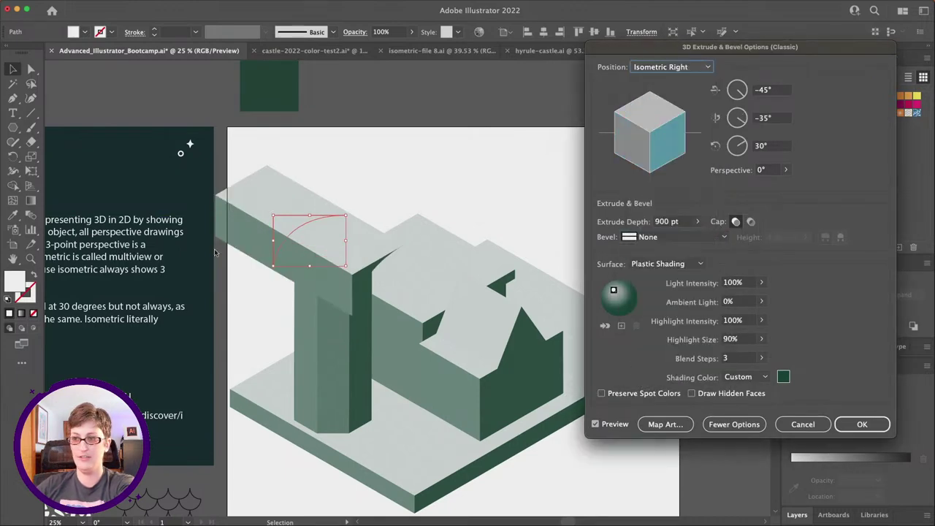
# Set the arch brace's extrude depth to 50 pt and apply the 3D effect.
pyautogui.click(667, 222)
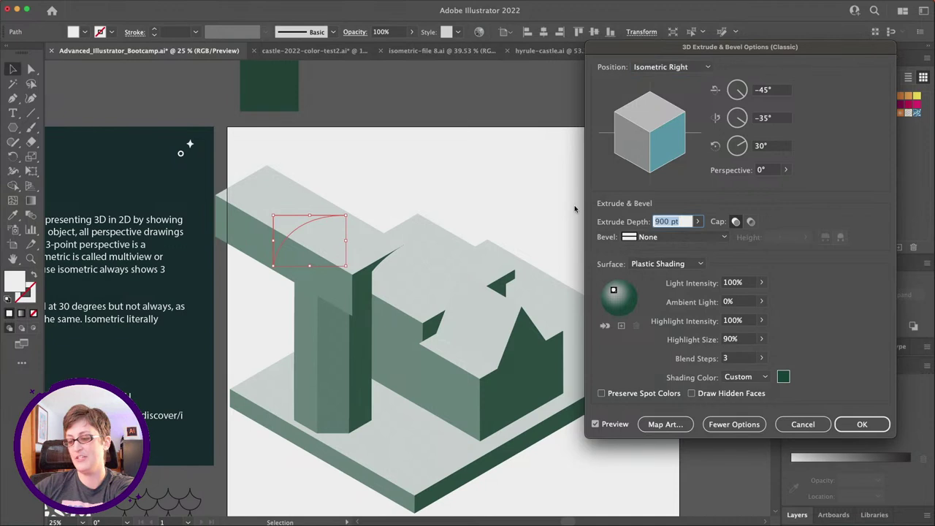
pyautogui.write('30')
pyautogui.press('Tab')
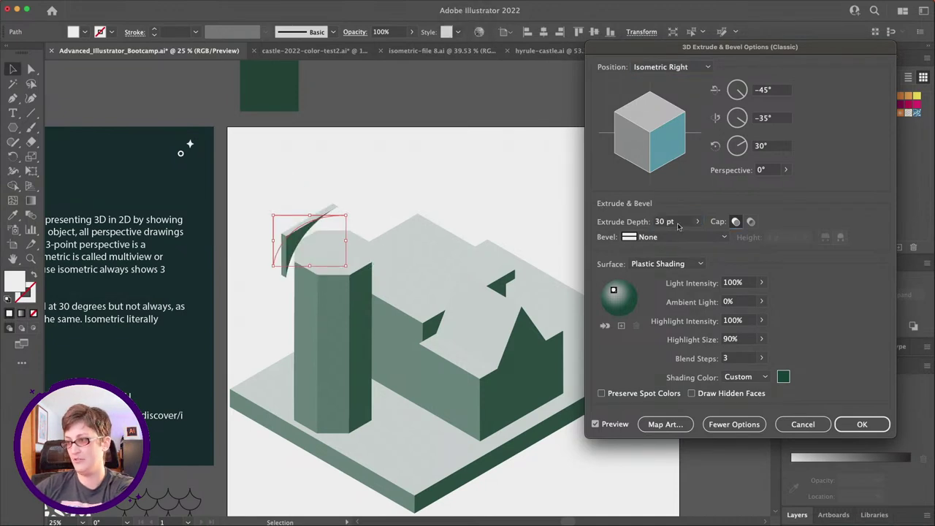
pyautogui.write('50')
pyautogui.press('Tab')
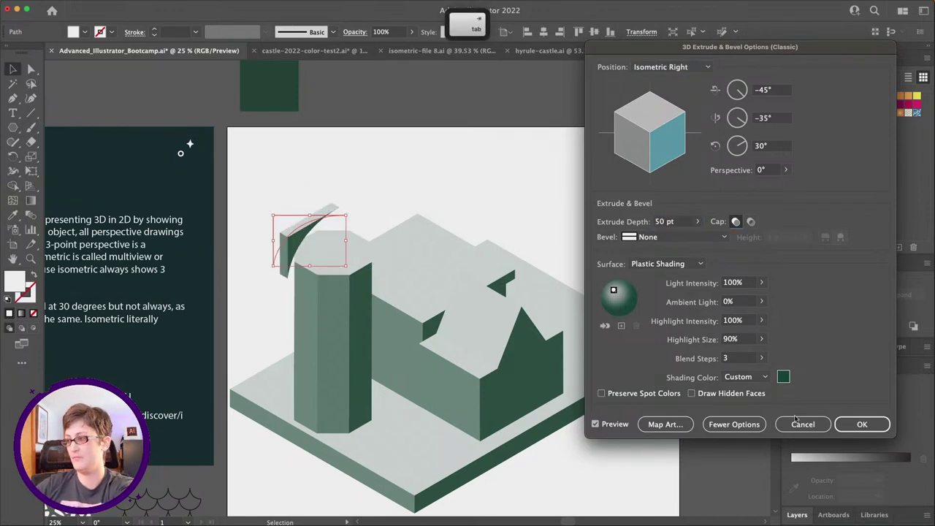
pyautogui.click(861, 425)
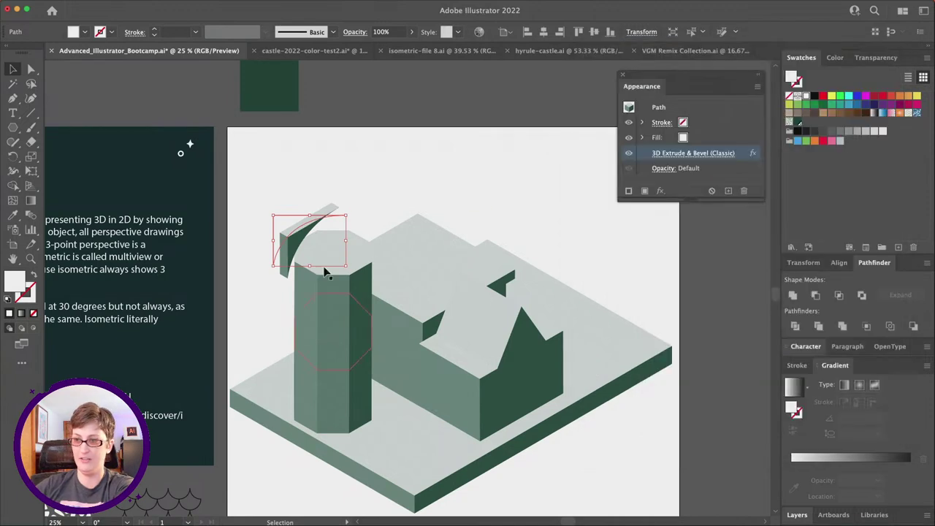
# Move the arch brace down beside the building, stack the octagonal tower in front of it, and shift the tower to meet the brace.
pyautogui.moveTo(295, 252); pyautogui.dragTo(296, 296)
pyautogui.press('super+x')
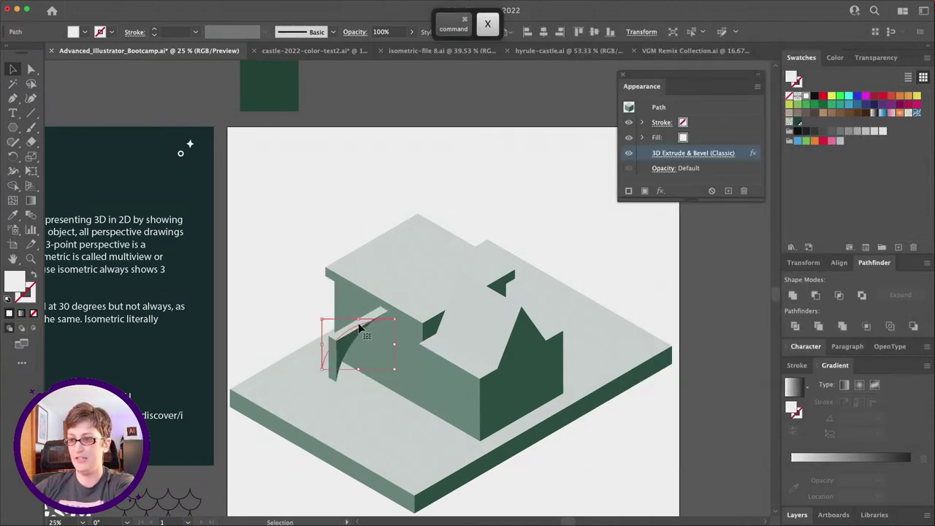
pyautogui.press('super+f')
pyautogui.moveTo(333, 417); pyautogui.dragTo(322, 410)
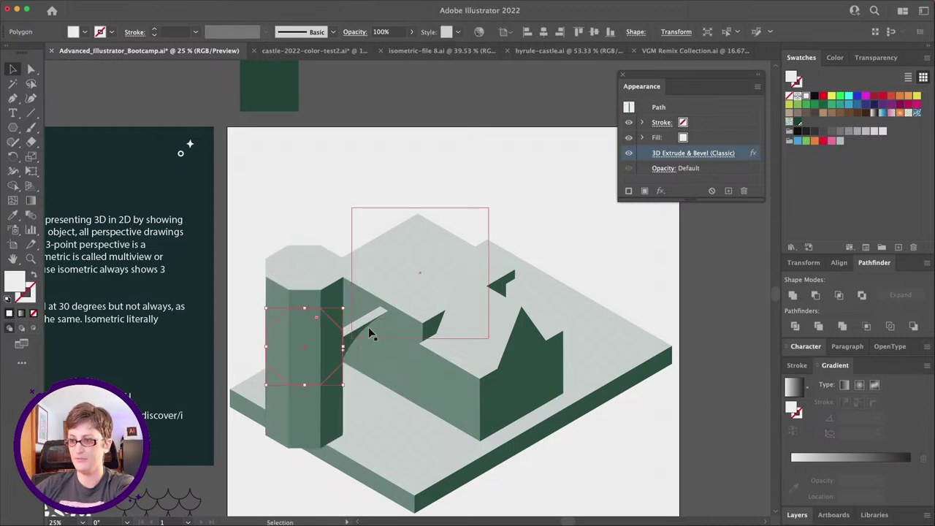
# Duplicate the arch brace up and to the left so two parallel braces link the tower to the building.
pyautogui.moveTo(368, 330); pyautogui.dragTo(339, 313)
pyautogui.hscroll(2, 336, 387)
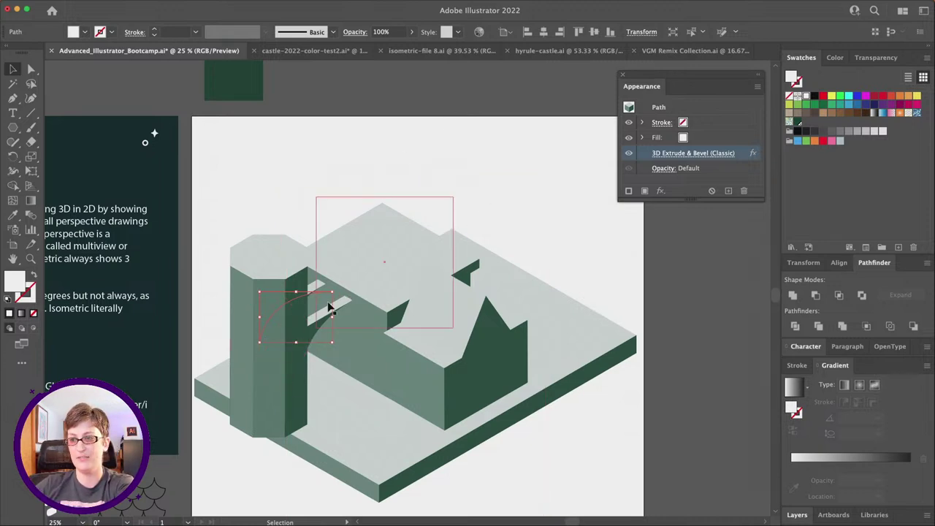
pyautogui.moveTo(330, 316); pyautogui.dragTo(358, 325)
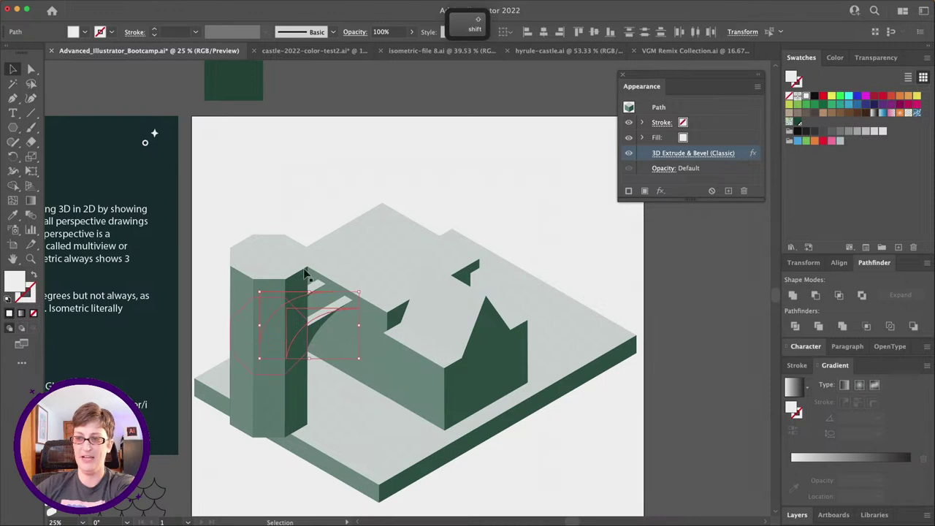
pyautogui.click(263, 271)
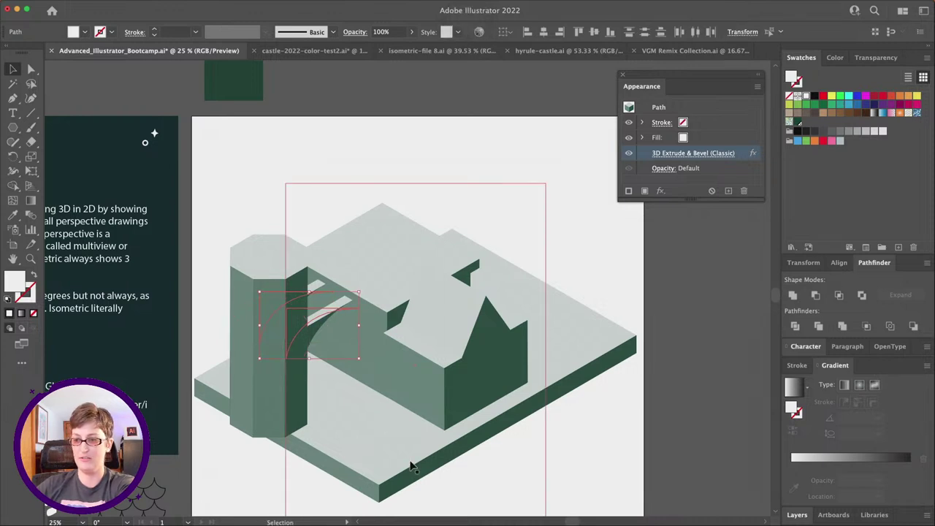
# Enlarge the base slab so it extends farther behind and to the right of the building.
pyautogui.moveTo(416, 184); pyautogui.dragTo(418, 143)
pyautogui.click(671, 413)
pyautogui.scroll(-1, 584, 406)
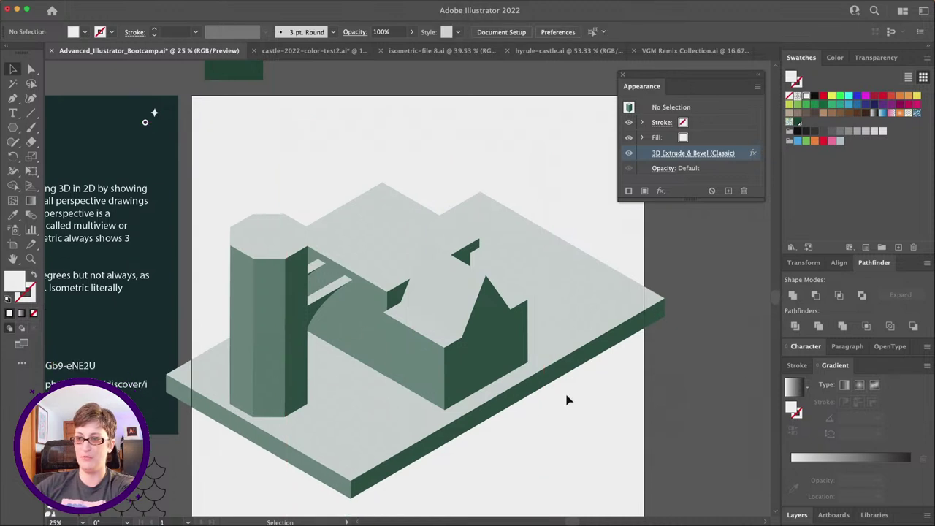
# Duplicate the octagonal tower with its two arch braces to the back right part of the base.
pyautogui.keyDown('shift'); pyautogui.click(332, 286); pyautogui.keyUp('shift')
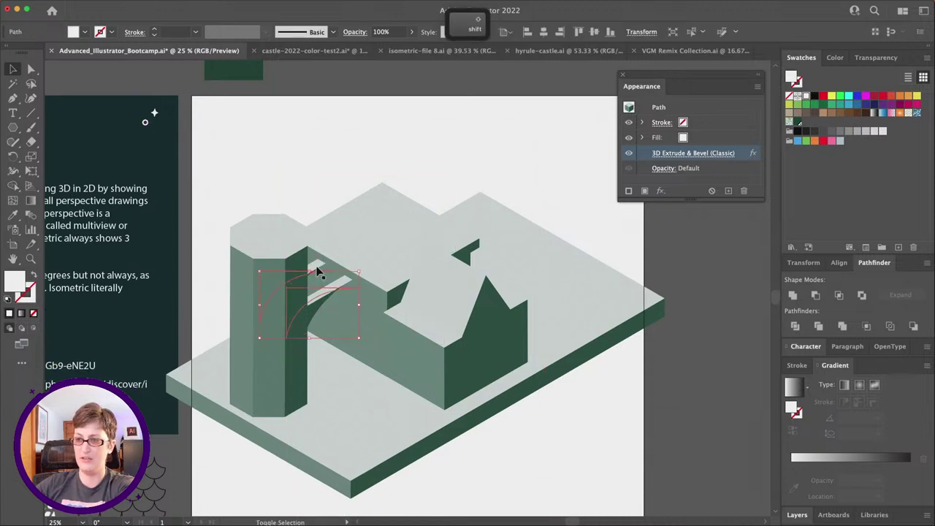
pyautogui.keyDown('shift'); pyautogui.click(265, 257); pyautogui.keyUp('shift')
pyautogui.hscroll(2, 298, 397)
pyautogui.press('super+f')
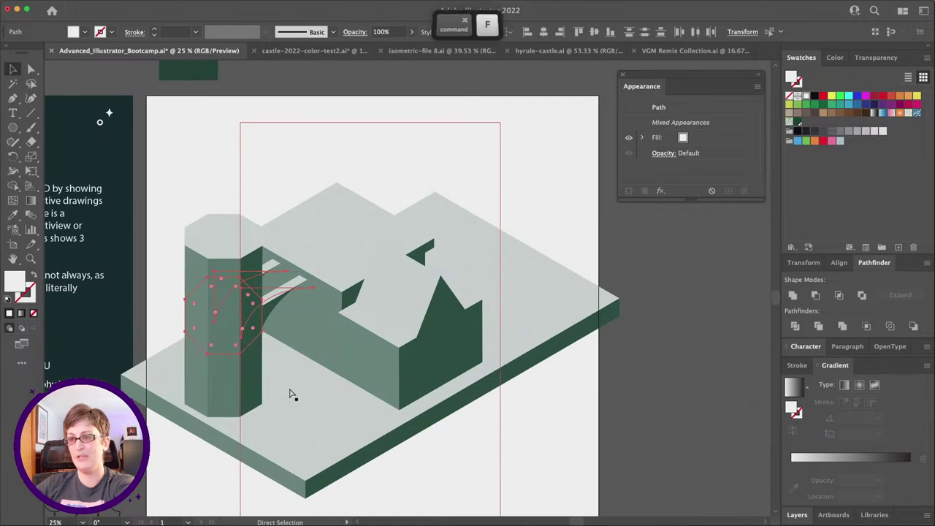
pyautogui.moveTo(223, 374); pyautogui.dragTo(491, 234)
pyautogui.hscroll(2, 483, 230)
pyautogui.scroll(2, 482, 230)
pyautogui.press('shift+super+a')
# Reflect the duplicated tower's two arch braces across the vertical axis.
pyautogui.click(499, 191)
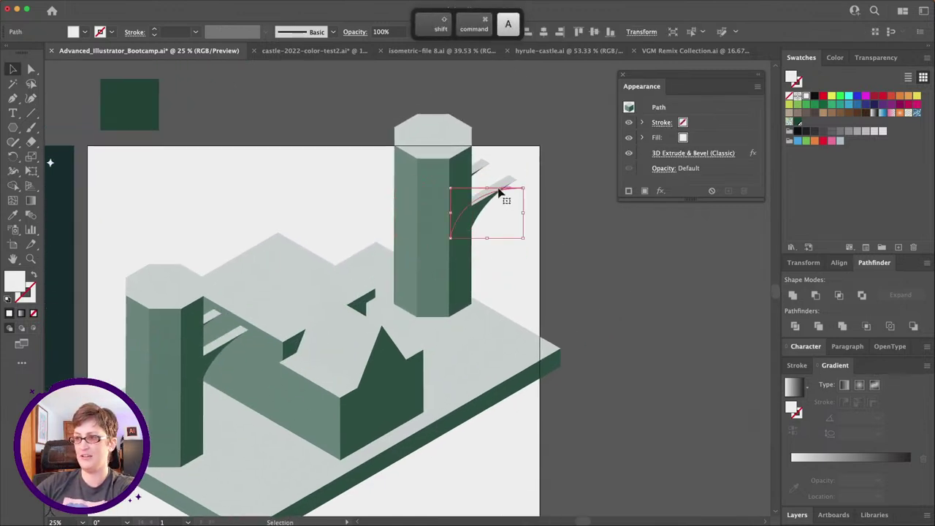
pyautogui.keyDown('shift'); pyautogui.click(485, 173); pyautogui.keyUp('shift')
pyautogui.click(117, 5)
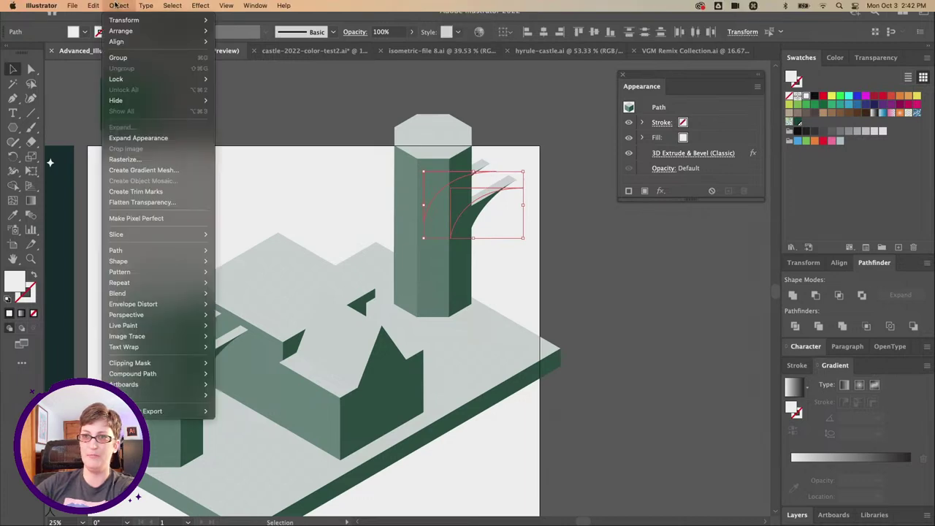
pyautogui.moveTo(146, 20)
pyautogui.click(291, 58)
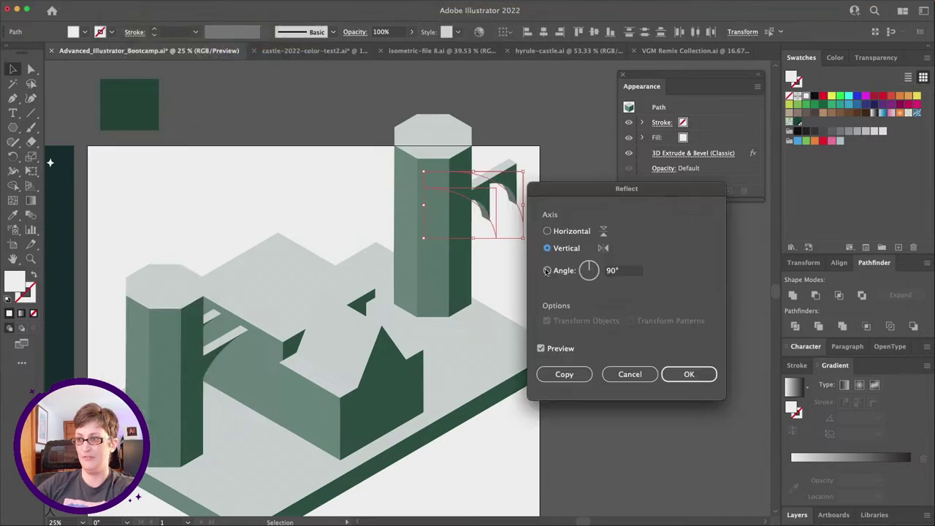
pyautogui.click(689, 374)
pyautogui.moveTo(495, 188); pyautogui.dragTo(440, 215)
pyautogui.press('super+z')
pyautogui.press('super+z')
pyautogui.press('super+z')
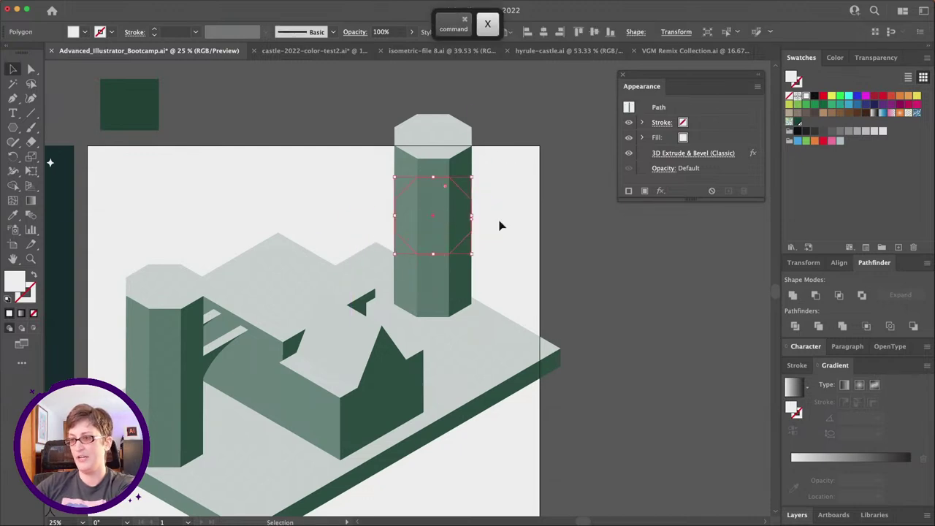
pyautogui.press('super+z')
pyautogui.press('super+z')
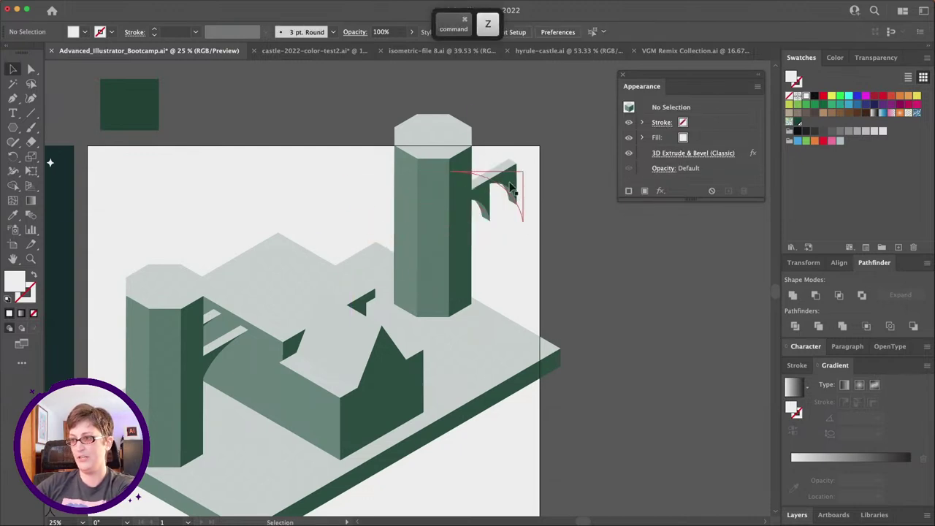
pyautogui.press('super+z')
# Bring one reflected brace in front of the back tower, and move the braces to the tower's building-facing side.
pyautogui.click(476, 215)
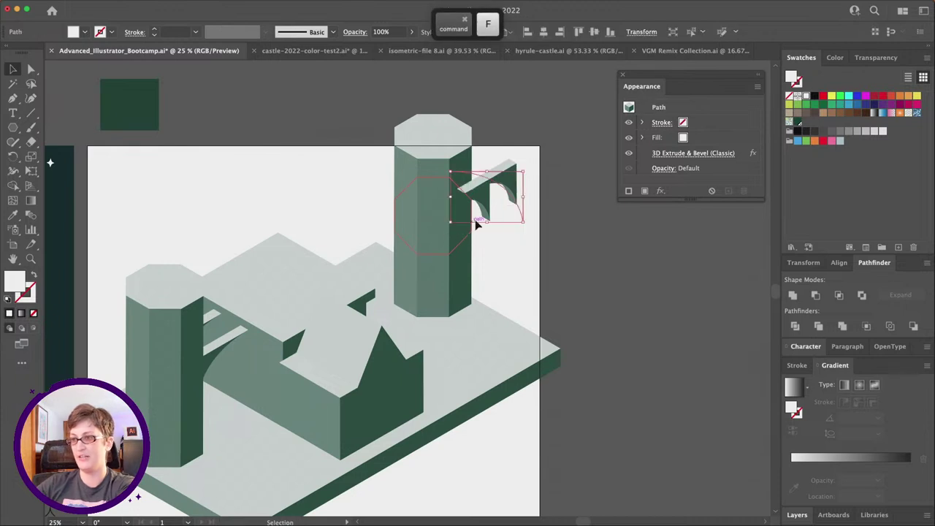
pyautogui.moveTo(493, 223); pyautogui.dragTo(377, 244)
pyautogui.press('super+shift+a')
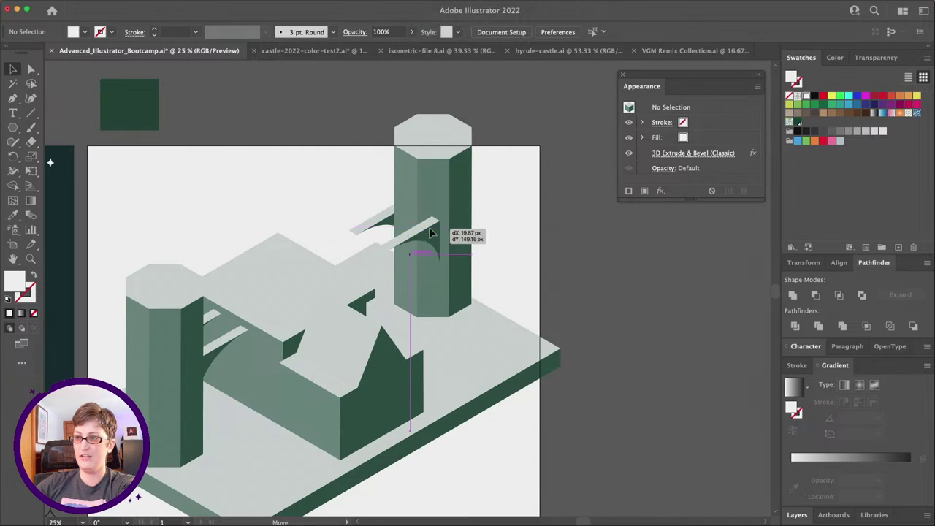
# Move the back tower and its braces closer to the building, and stack them behind the building.
pyautogui.moveTo(355, 182); pyautogui.dragTo(480, 309)
pyautogui.press('super+z')
pyautogui.moveTo(439, 235); pyautogui.dragTo(411, 255)
pyautogui.press('super+x')
pyautogui.click(309, 282)
pyautogui.press('super+f')
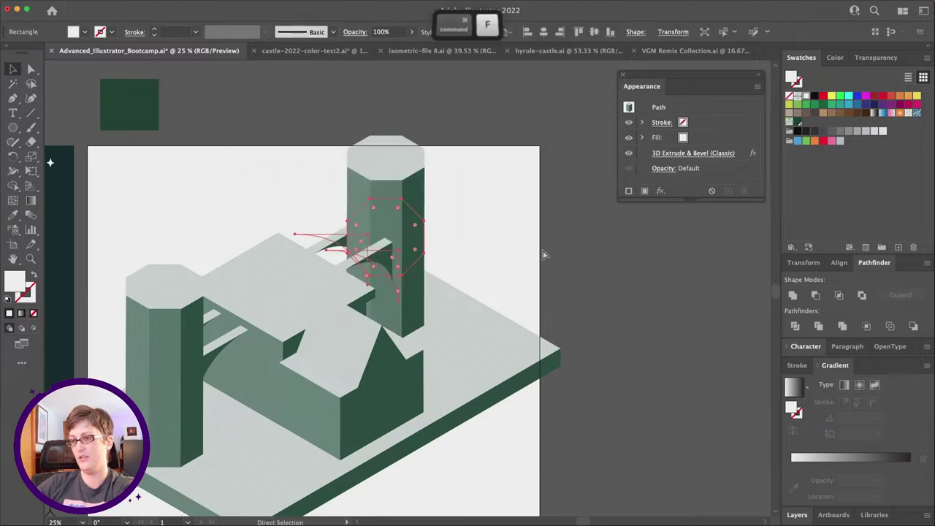
pyautogui.click(556, 239)
pyautogui.press('v')
# Copy the base slab, paste it in front of the lidded box, and move the copy up and to the left.
pyautogui.click(473, 367)
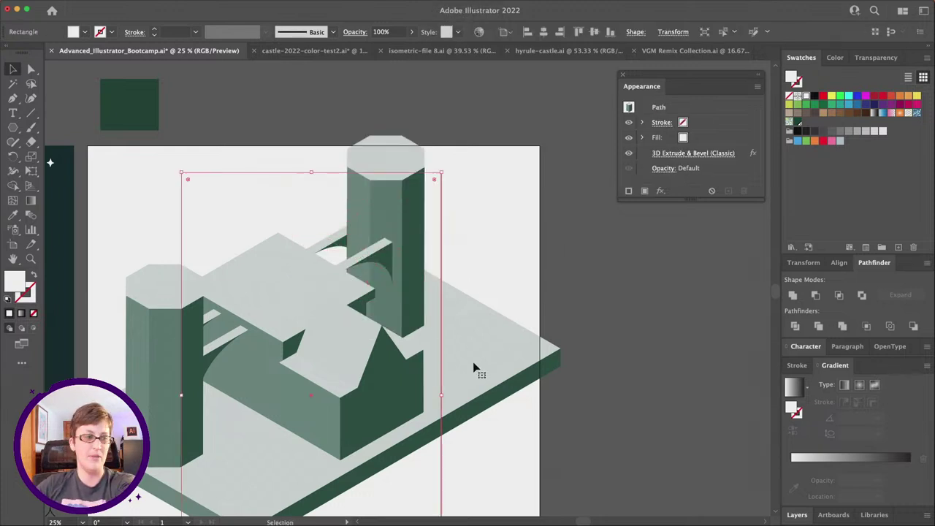
pyautogui.press('super+c')
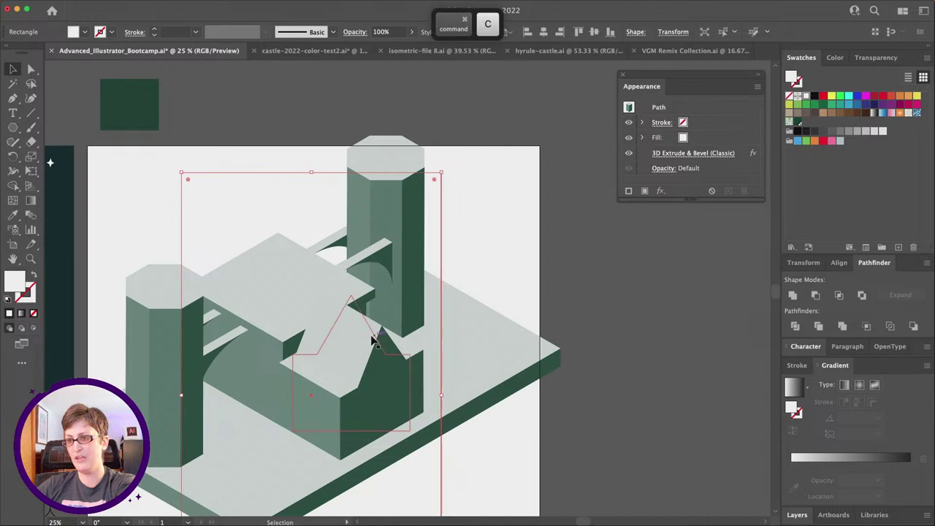
pyautogui.click(293, 311)
pyautogui.press('super+f')
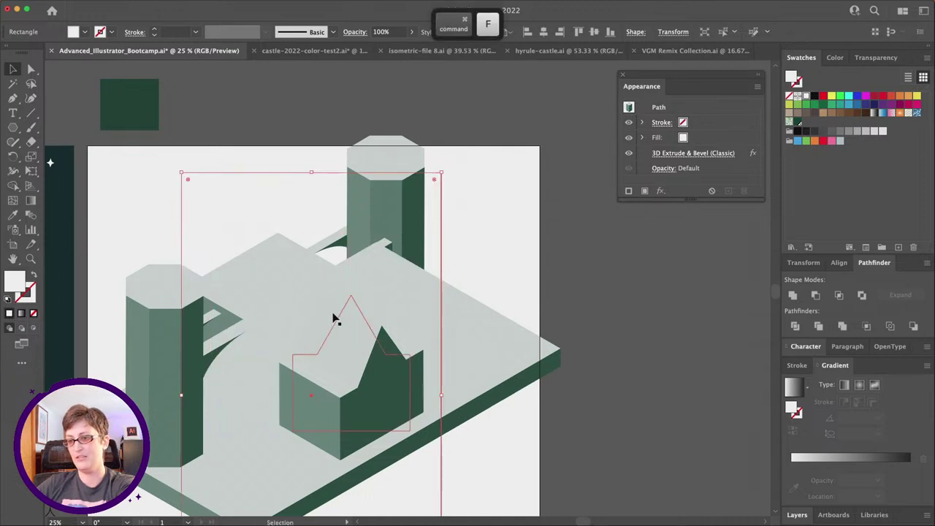
pyautogui.moveTo(496, 395); pyautogui.dragTo(418, 317)
# Raise the copied slab higher and stack it in front of the back tower.
pyautogui.moveTo(404, 190); pyautogui.dragTo(405, 188)
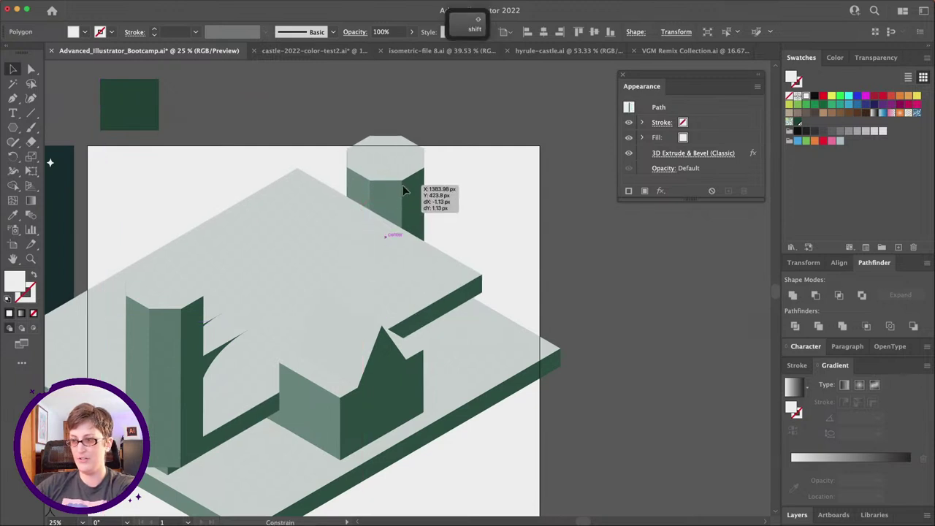
pyautogui.moveTo(438, 302); pyautogui.dragTo(429, 194)
pyautogui.press('super+f')
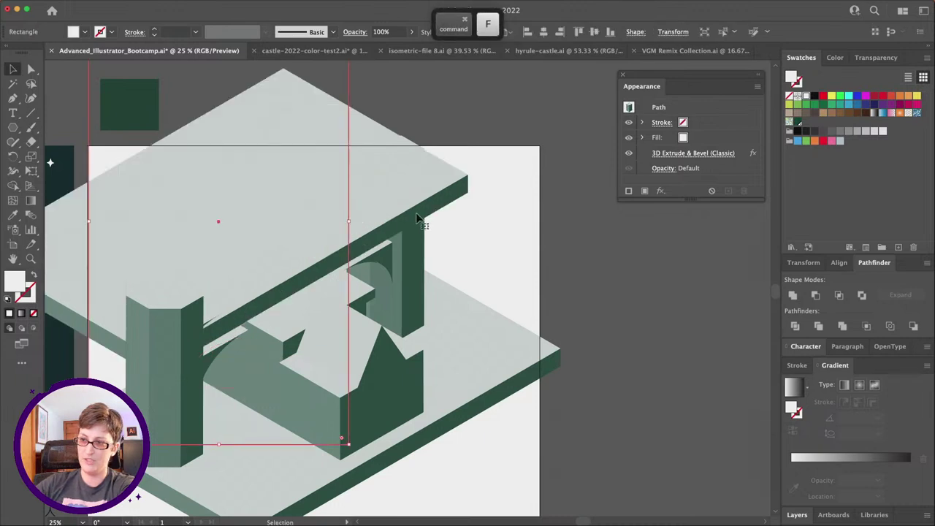
# Nudge the back tower's near brace down slightly to line up with the raised slab's underside.
pyautogui.press('v')
pyautogui.click(388, 262)
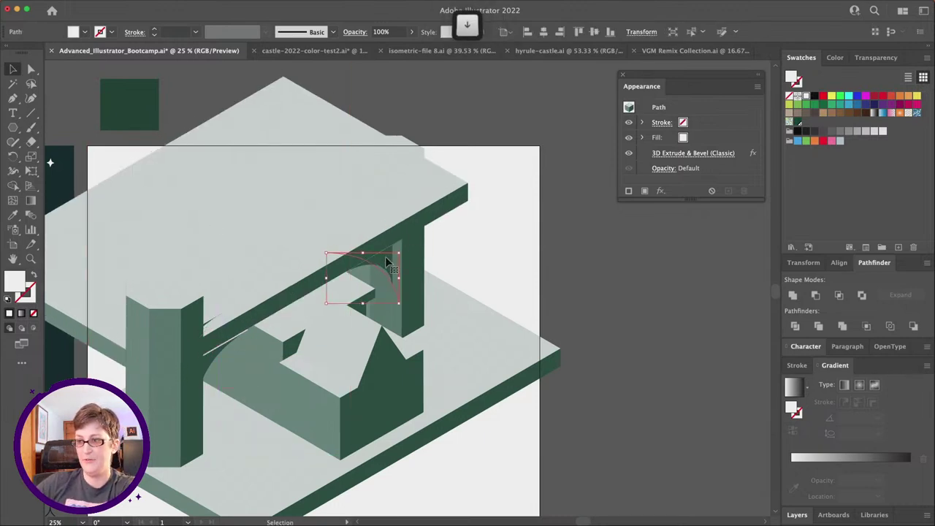
pyautogui.press('Down')
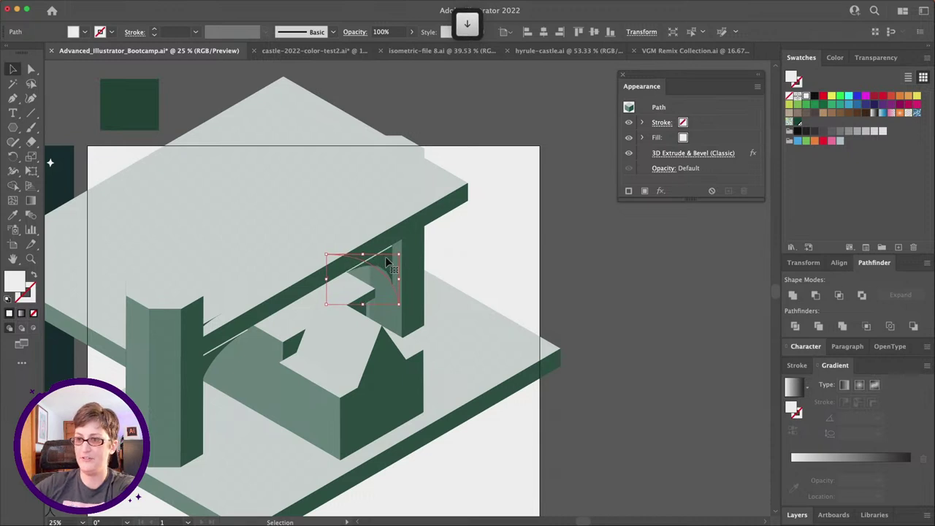
# Move the raised slab copy to the left and restack it in front of the far braces.
pyautogui.moveTo(416, 214); pyautogui.dragTo(365, 221)
pyautogui.press('super+x')
pyautogui.press('super+f')
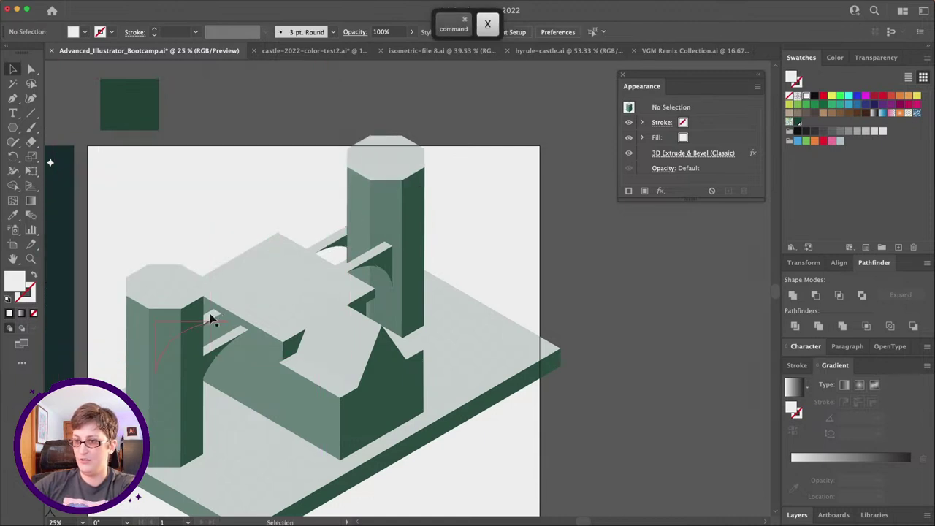
pyautogui.press('super+f')
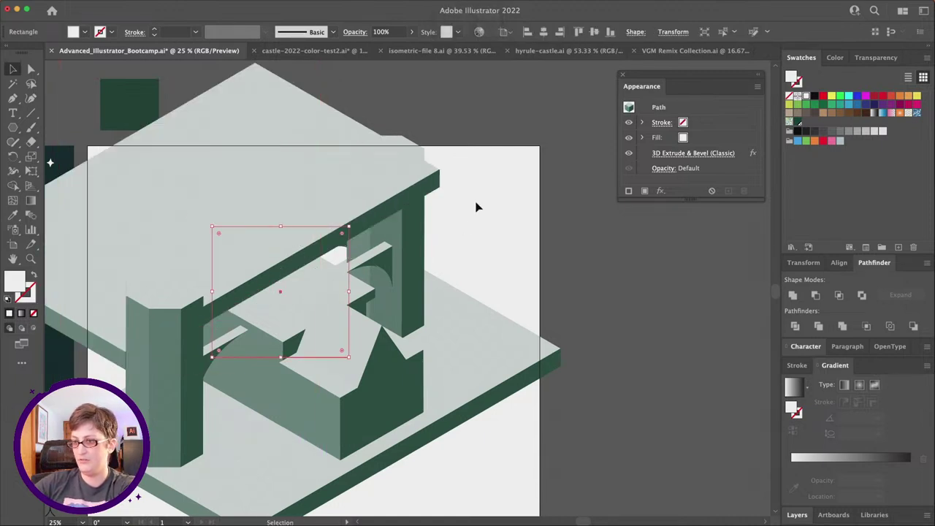
# Lower the back tower's far brace slightly to line up with the slab's underside, and delete the raised slab copy.
pyautogui.keyDown('shift'); pyautogui.click(357, 232); pyautogui.keyUp('shift')
pyautogui.keyDown('shift'); pyautogui.click(395, 221); pyautogui.keyUp('shift')
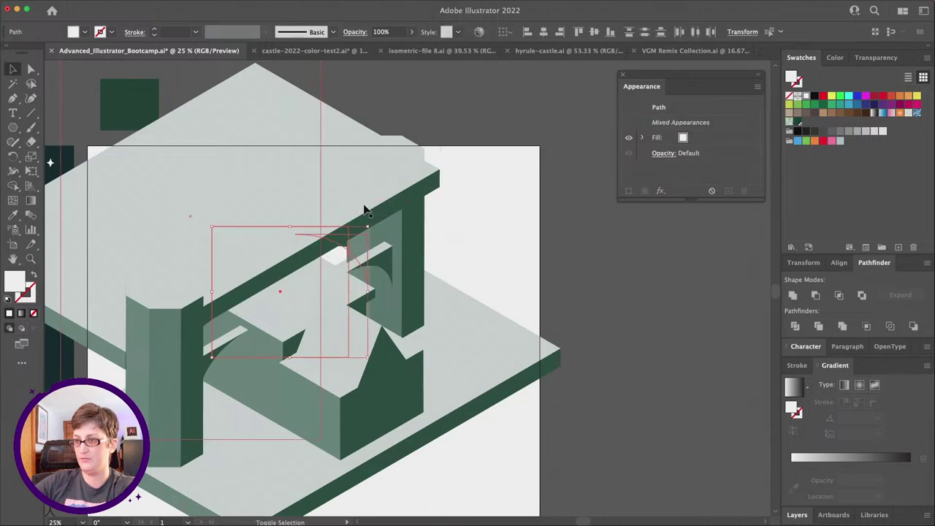
pyautogui.click(350, 261)
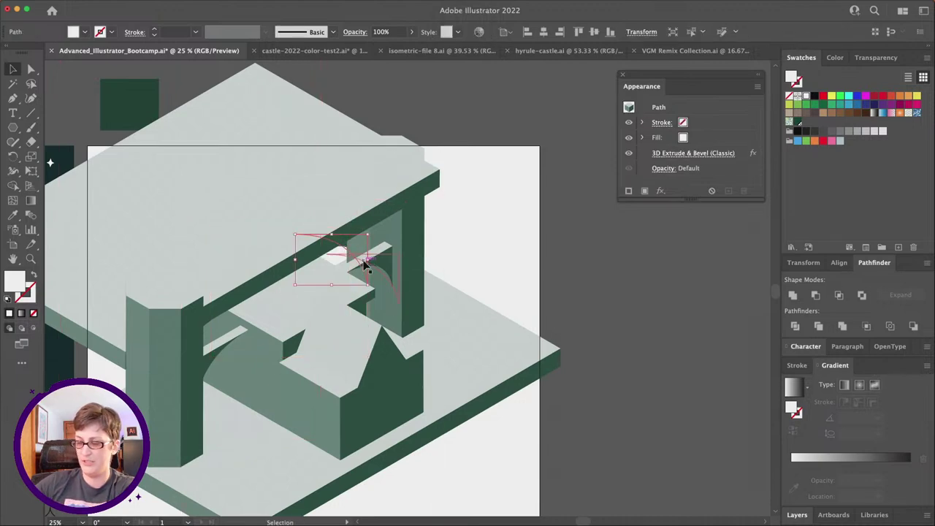
pyautogui.press('Down')
pyautogui.press('Down')
pyautogui.press('Down')
pyautogui.press('Down')
pyautogui.press('Down')
pyautogui.press('Down')
pyautogui.press('Down')
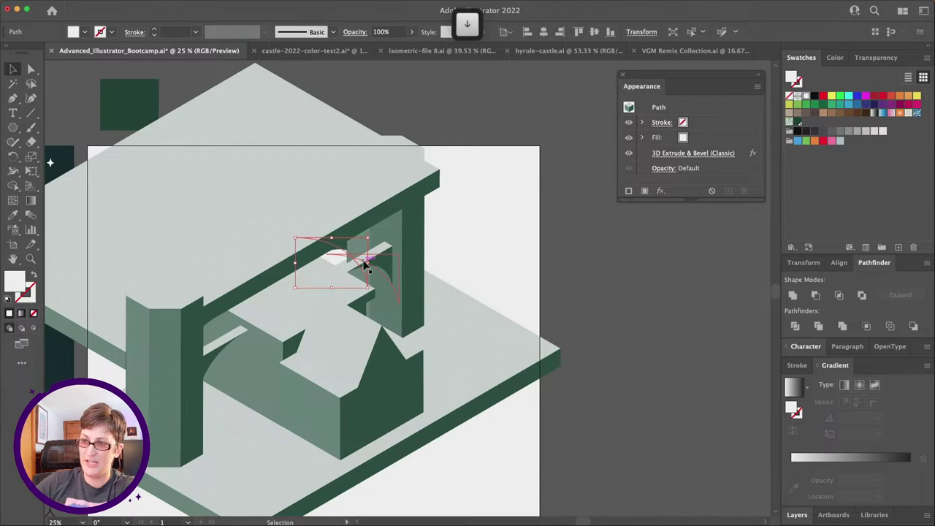
pyautogui.press('Down')
pyautogui.press('Down')
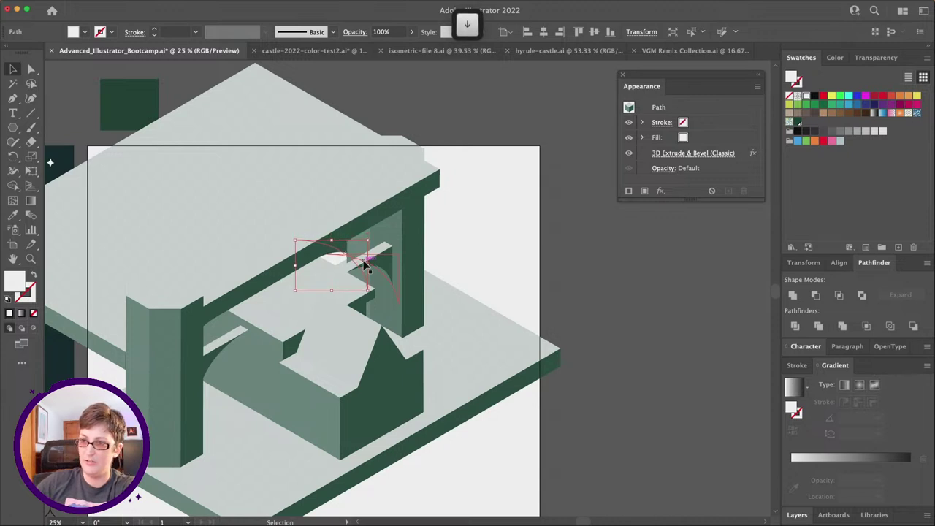
pyautogui.press('Up')
pyautogui.press('Up')
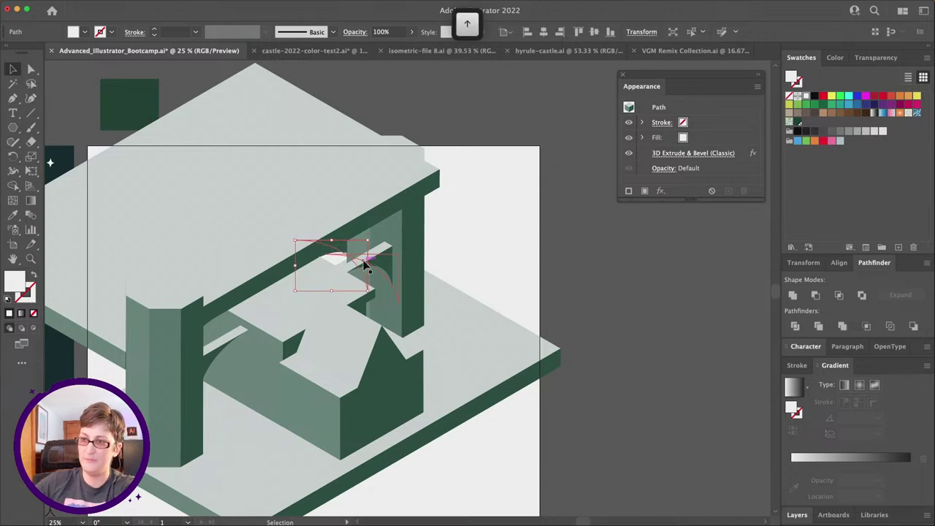
pyautogui.click(344, 125)
pyautogui.press('BackSpace')
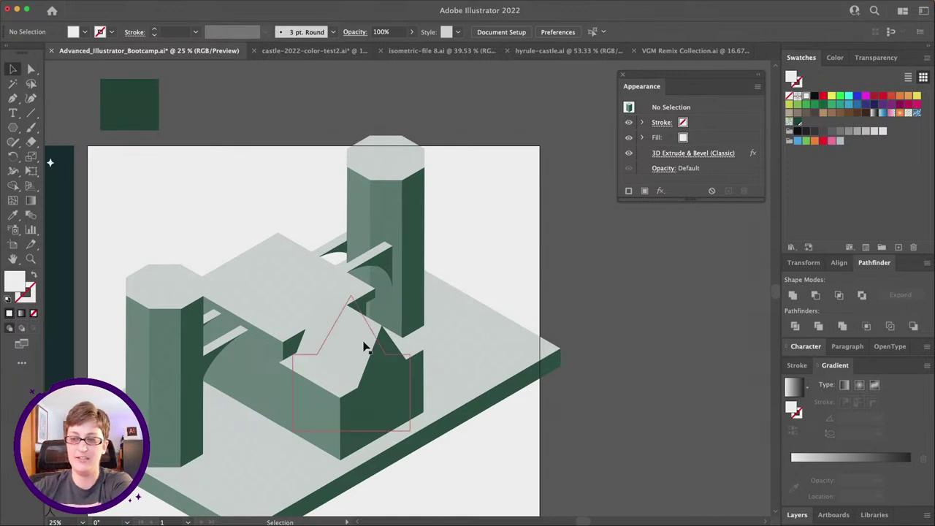
# Turn off the 3D Extrude & Bevel effect on the gabled wing to show its flat outline.
pyautogui.scroll(-2, 365, 351)
pyautogui.scroll(-2, 367, 356)
pyautogui.press('alt')
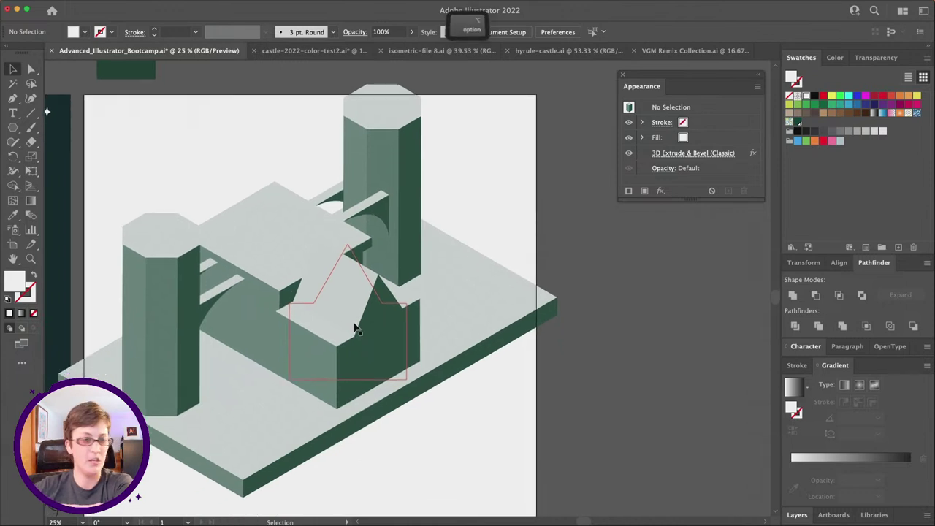
pyautogui.scroll(1, 353, 328)
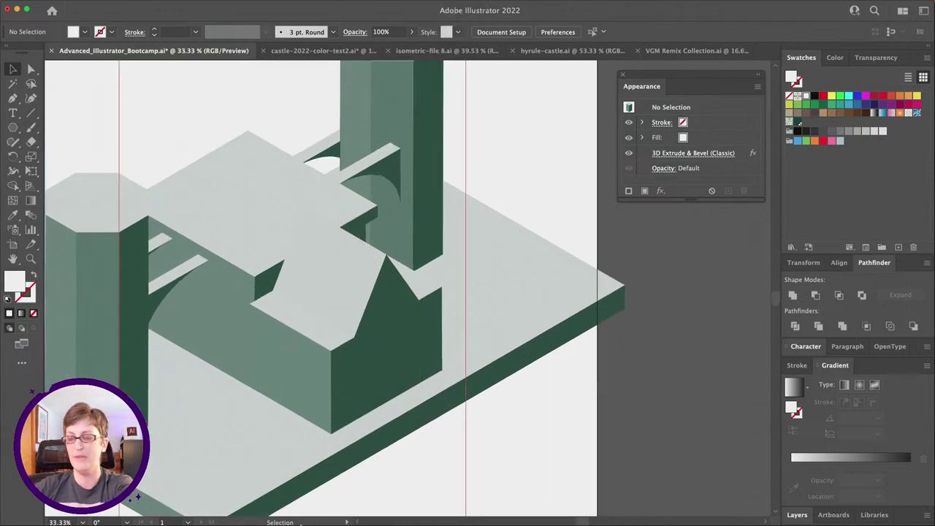
pyautogui.scroll(3, 374, 380)
pyautogui.hscroll(-2, 374, 380)
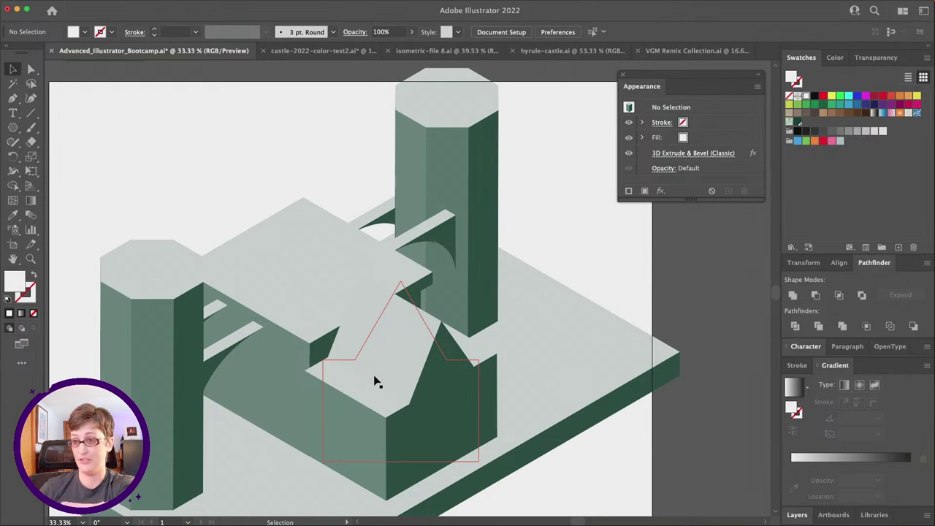
pyautogui.scroll(-4, 399, 291)
pyautogui.click(397, 313)
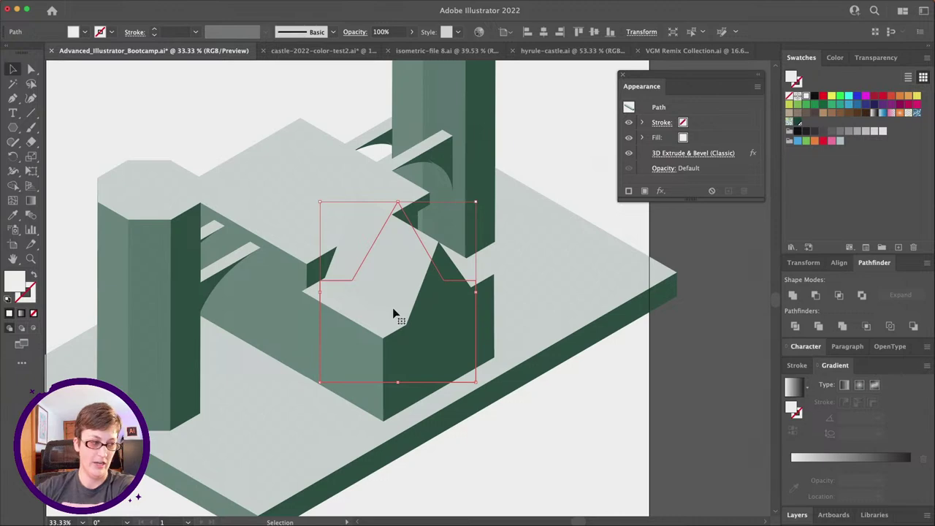
pyautogui.click(628, 154)
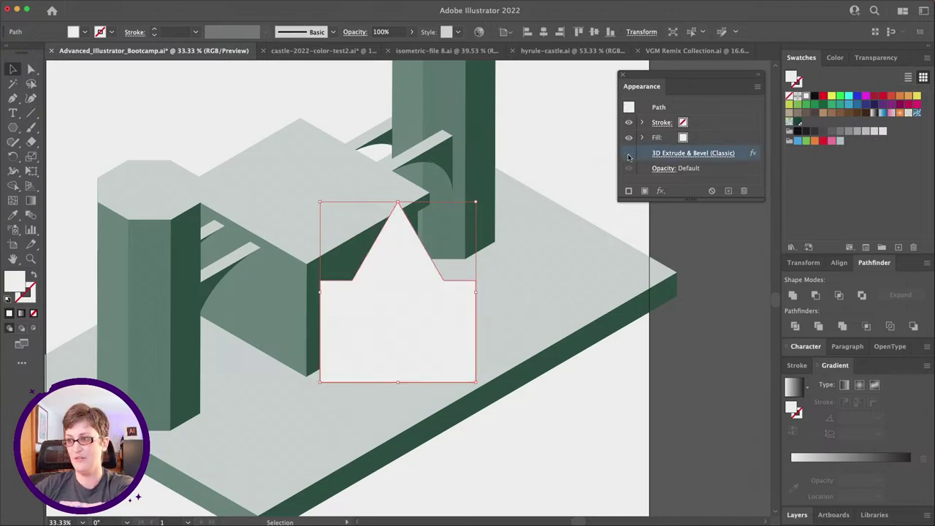
pyautogui.click(673, 364)
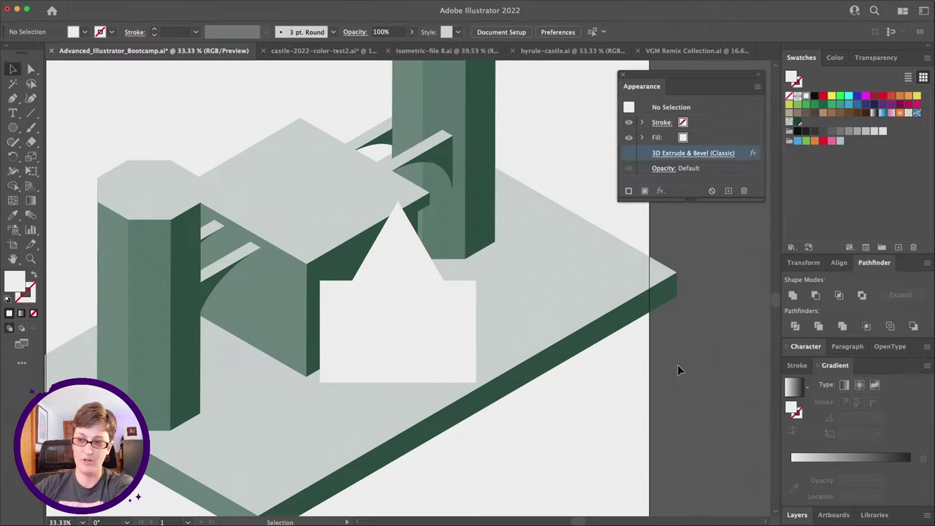
# Draw a doorway rectangle rising from the gable outline's base, and add an anchor point at the middle of its top edge.
pyautogui.hscroll(2, 678, 370)
pyautogui.click(13, 129)
pyautogui.moveTo(13, 130); pyautogui.dragTo(48, 131)
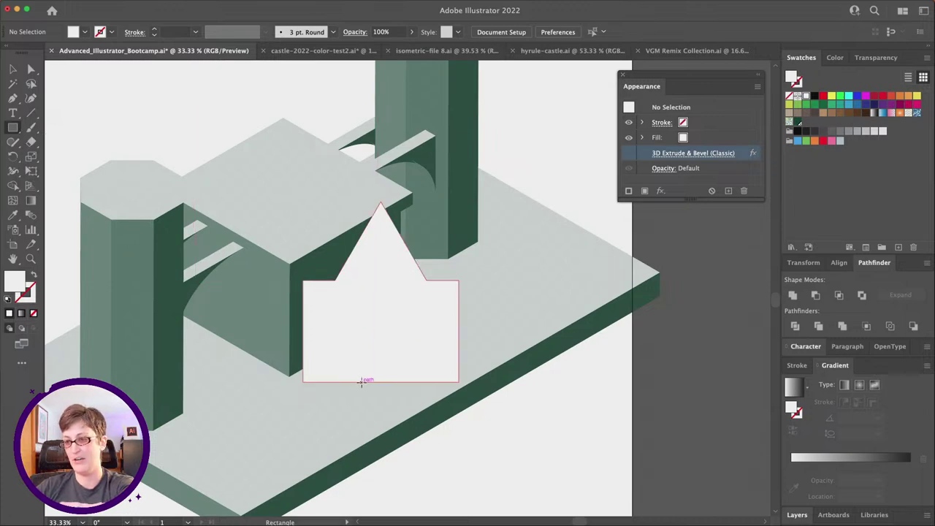
pyautogui.moveTo(361, 381)
pyautogui.mouseDown()
pyautogui.moveTo(417, 314)
pyautogui.moveTo(420, 289)
pyautogui.mouseUp()
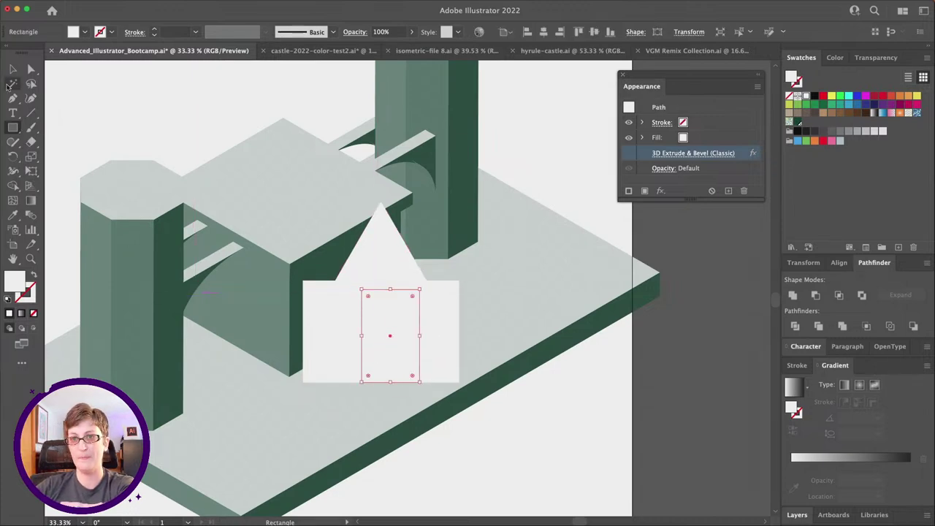
pyautogui.click(12, 97)
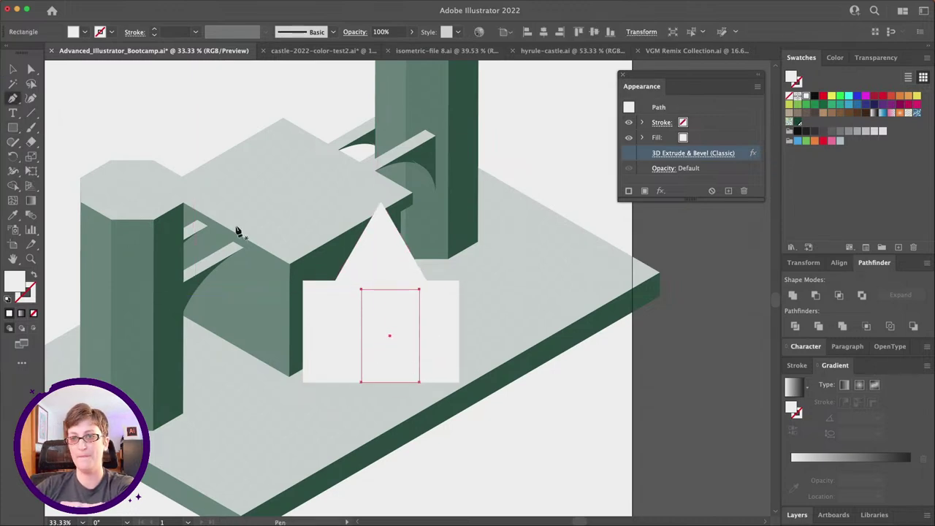
pyautogui.click(391, 289)
# Lower the doorway's two top corner anchors and round them to about 223 px to form a pointed arch.
pyautogui.press('a')
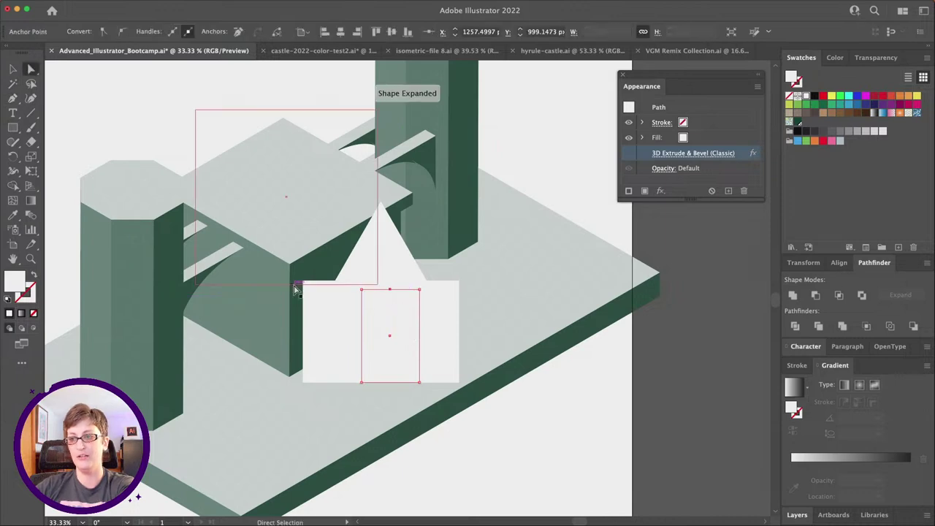
pyautogui.click(361, 290)
pyautogui.keyDown('shift'); pyautogui.click(419, 291); pyautogui.keyUp('shift')
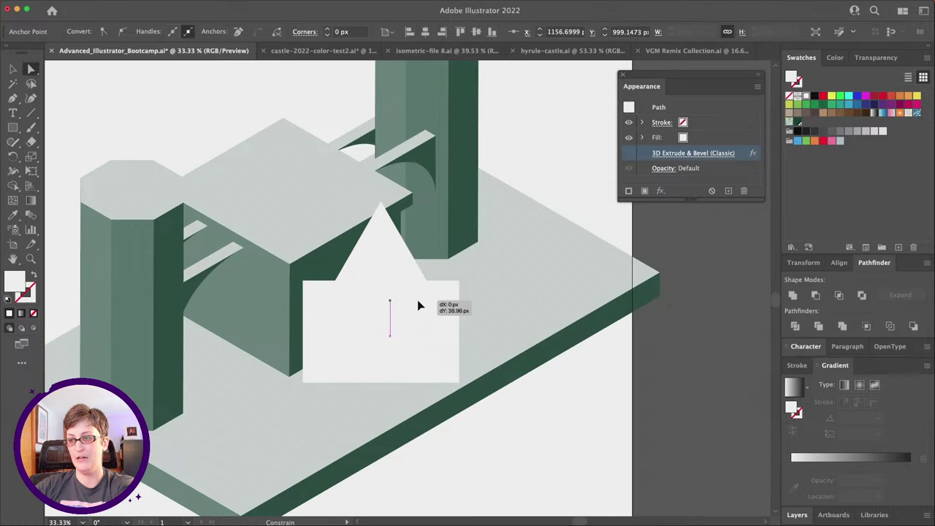
pyautogui.moveTo(414, 309); pyautogui.dragTo(358, 356)
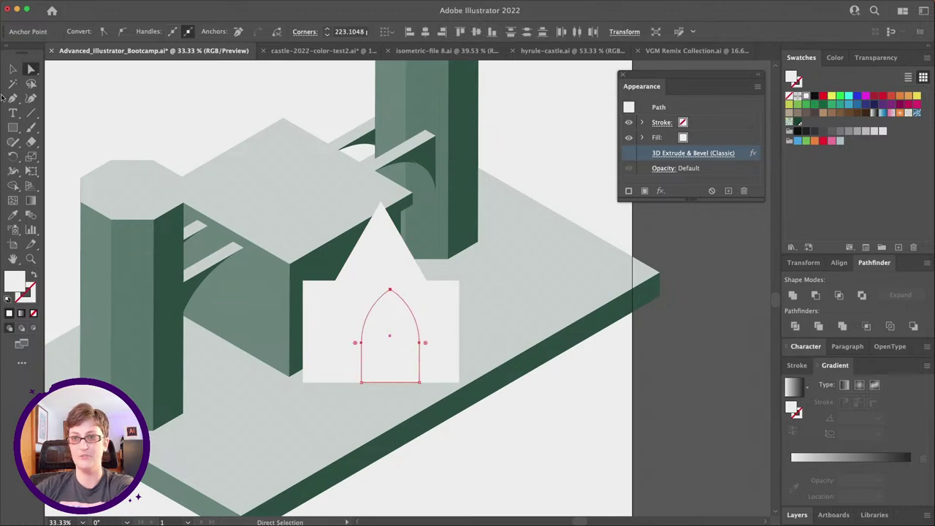
# Center the pointed arch horizontally on the gable outline, flush with its base.
pyautogui.press('v')
pyautogui.keyDown('shift'); pyautogui.click(379, 276); pyautogui.keyUp('shift')
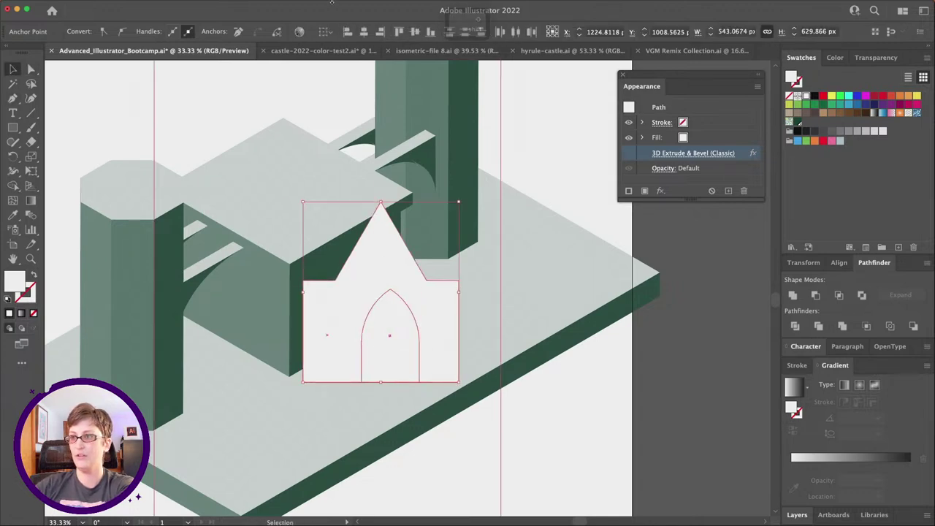
pyautogui.press('super+shift+a')
pyautogui.moveTo(374, 338); pyautogui.dragTo(380, 334)
pyautogui.keyDown('shift'); pyautogui.click(387, 277); pyautogui.keyUp('shift')
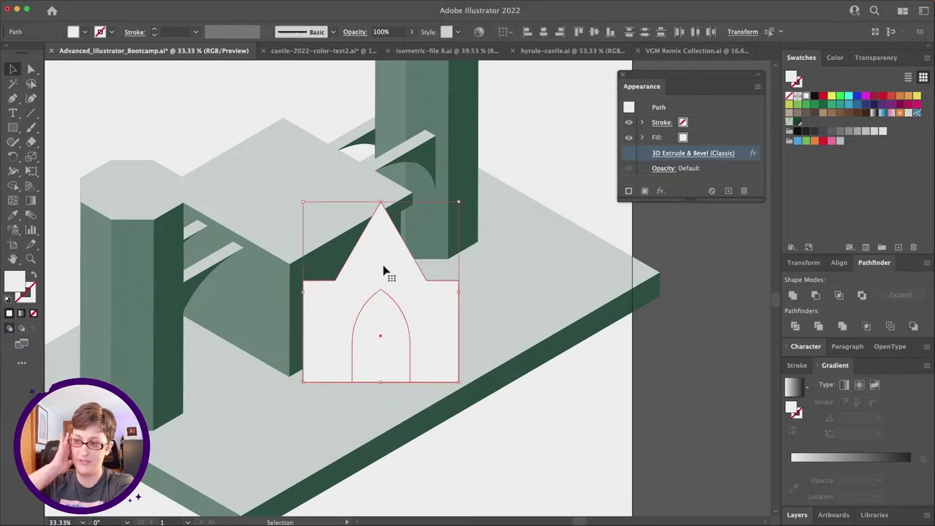
# Duplicate the pointed arch, keeping one in the gable and placing the spare to the right of it.
pyautogui.press('super+shift+a')
pyautogui.click(383, 323)
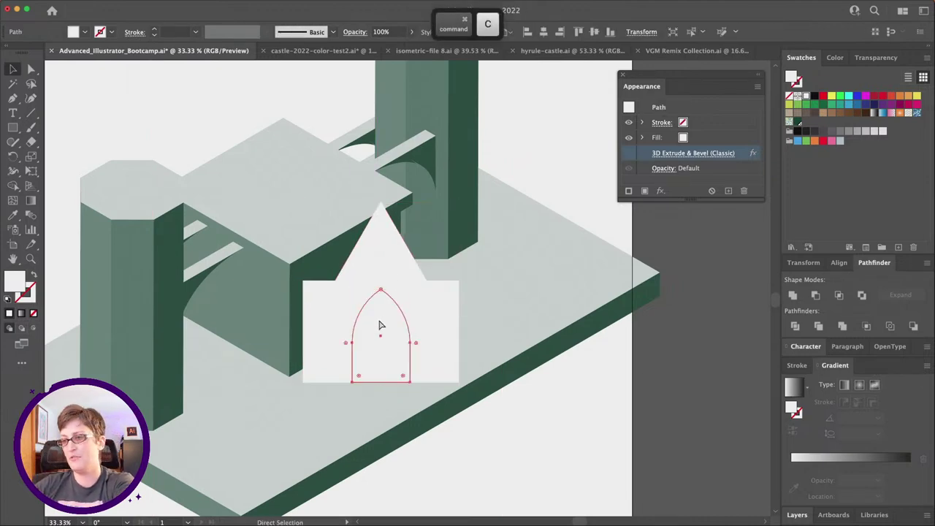
pyautogui.moveTo(378, 325); pyautogui.dragTo(540, 322)
# Combine the gable outline and its centered arch into a compound path to cut out the doorway.
pyautogui.click(419, 324)
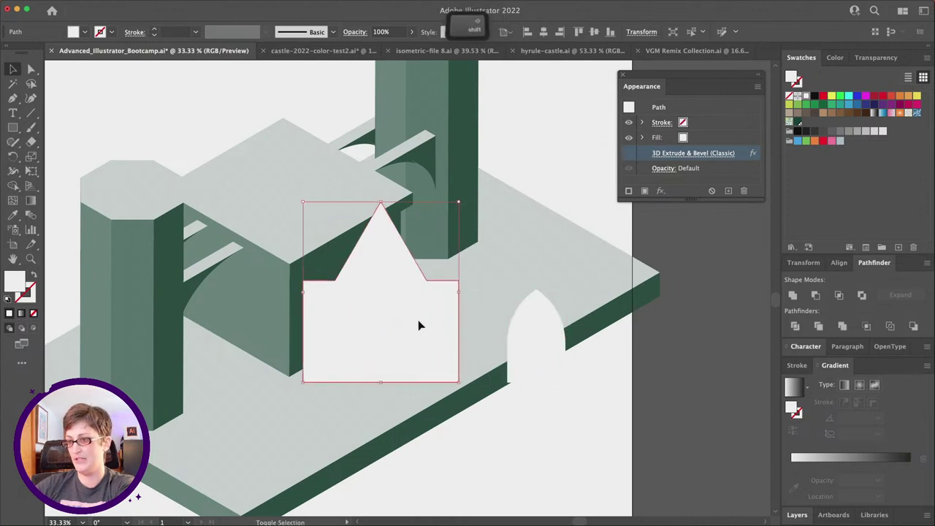
pyautogui.keyDown('shift'); pyautogui.click(388, 323); pyautogui.keyUp('shift')
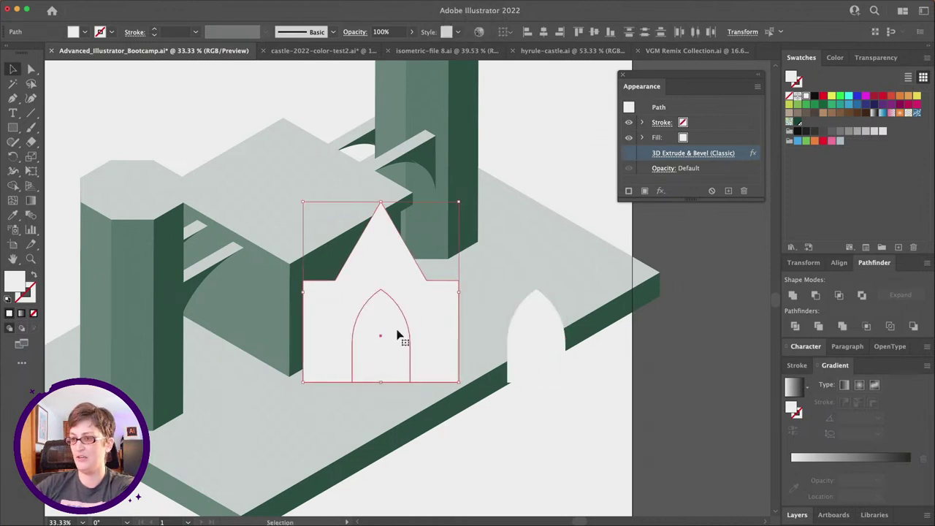
pyautogui.rightClick(399, 334)
pyautogui.click(464, 441)
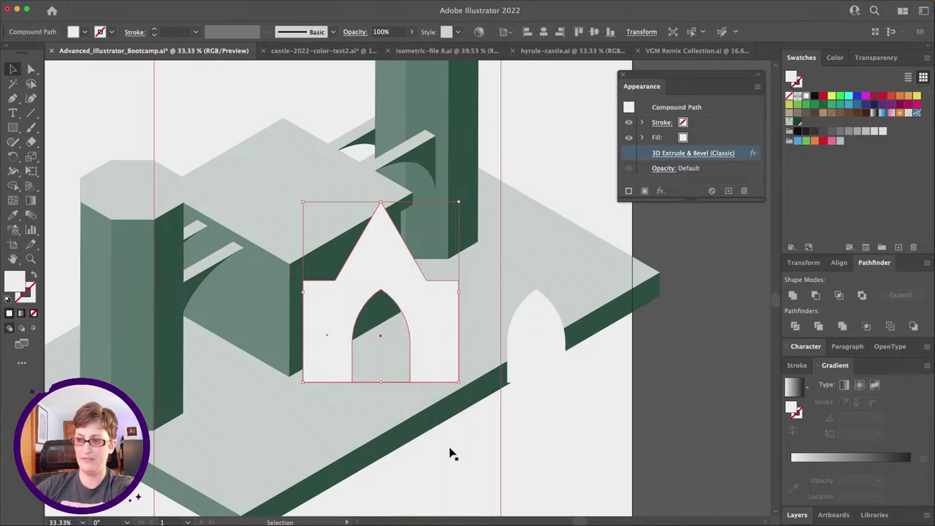
# Turn the gabled wing's 3D Extrude & Bevel effect back on, and nudge the wing slightly right and down.
pyautogui.click(628, 154)
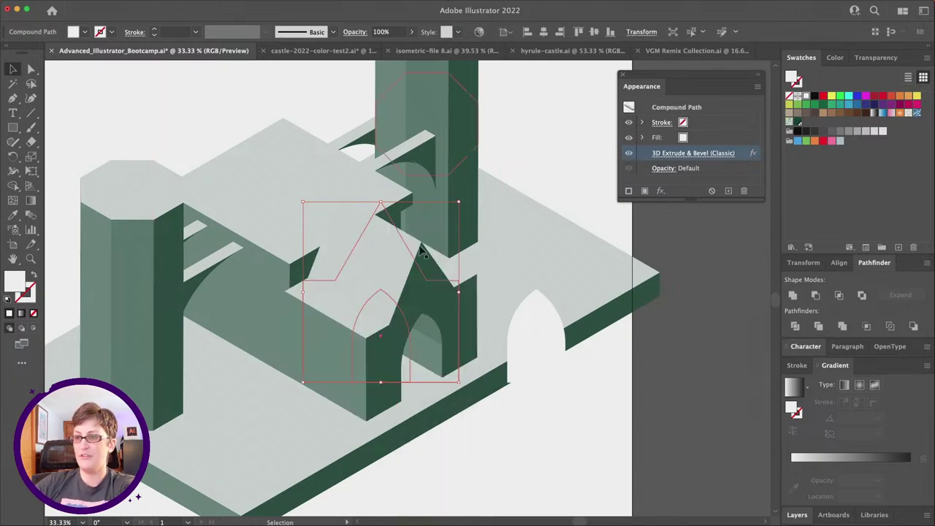
pyautogui.moveTo(355, 300); pyautogui.dragTo(358, 300)
pyautogui.press('Down')
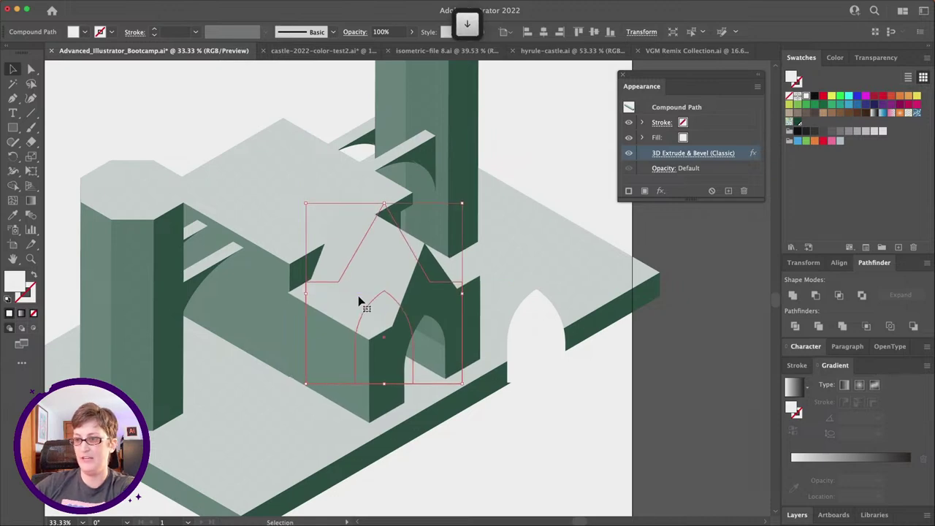
pyautogui.scroll(-2, 423, 384)
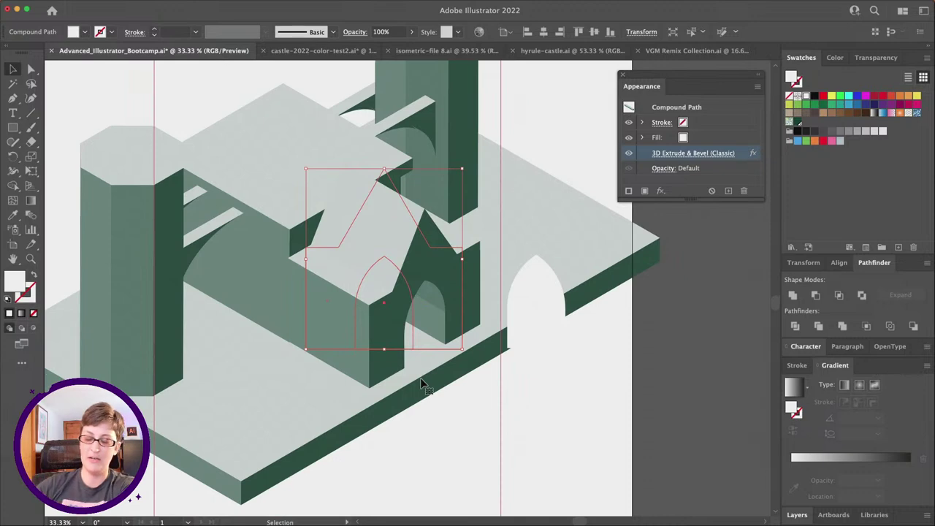
pyautogui.click(491, 388)
# Move the spare arch in front of the building's long side wall, between the front tower and the gabled wing.
pyautogui.scroll(1, 537, 347)
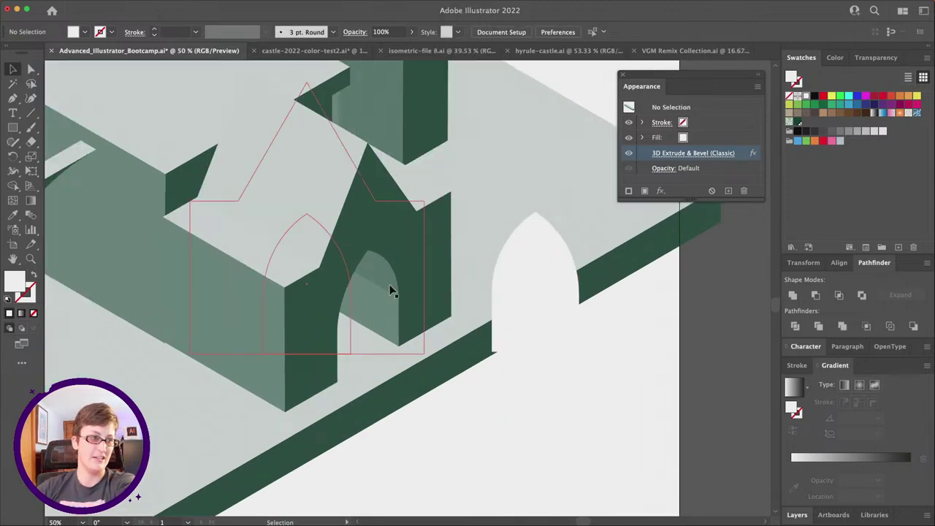
pyautogui.hscroll(-2, 387, 284)
pyautogui.hscroll(2, 388, 283)
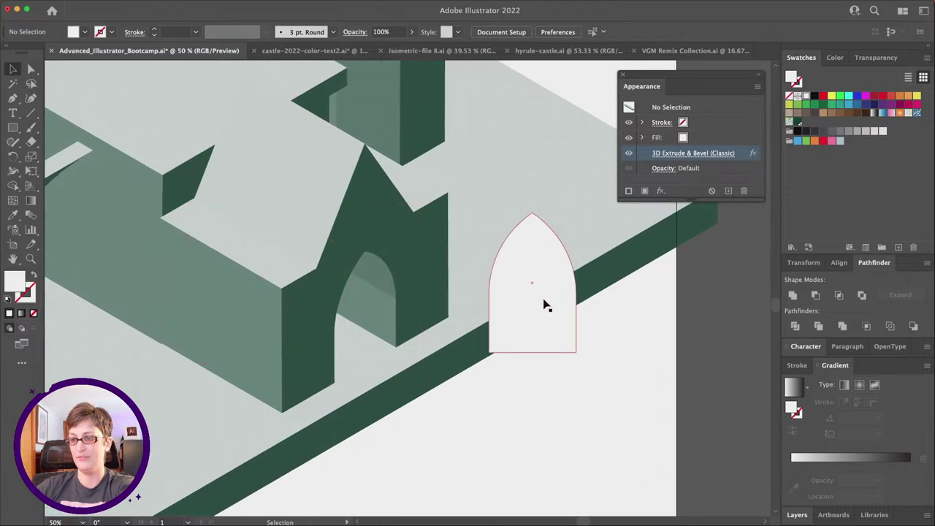
pyautogui.moveTo(504, 318); pyautogui.dragTo(91, 392)
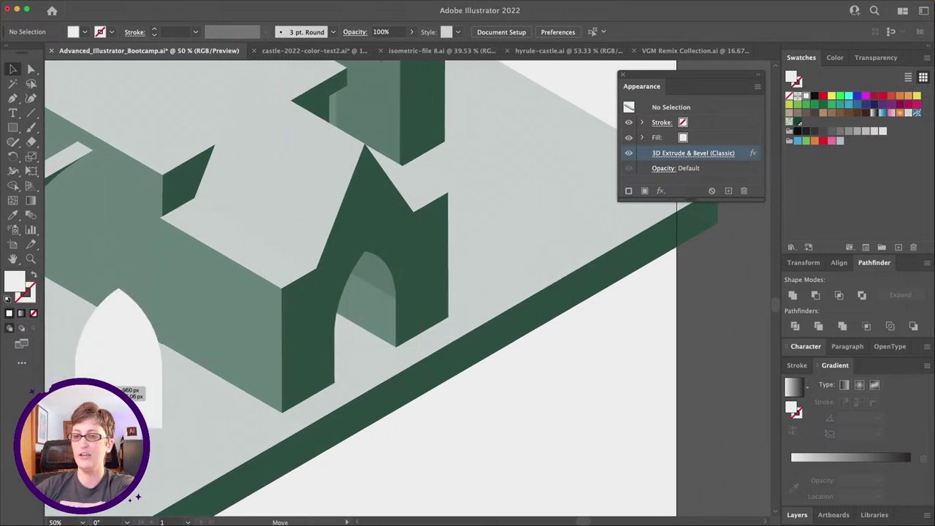
pyautogui.press('super+minus')
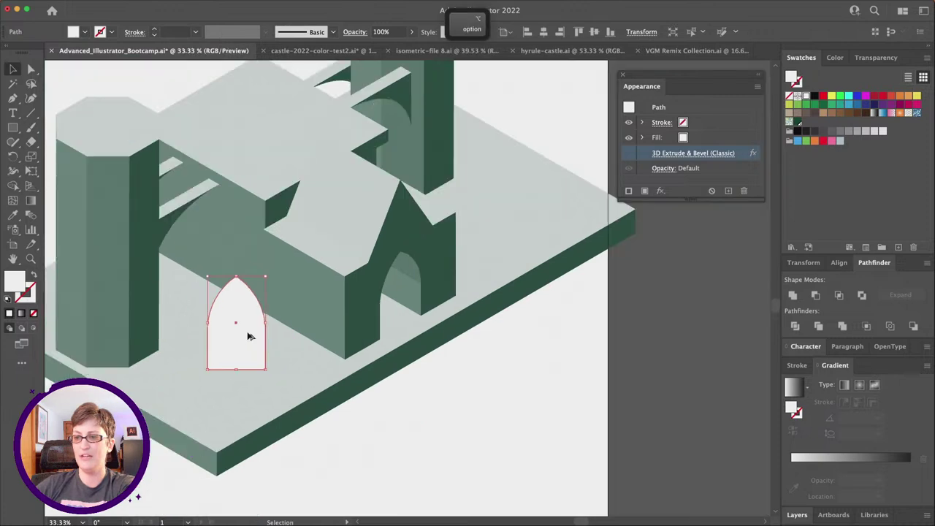
# Nudge the spare arch slightly right and down, and offset its path outward by 20 px with miter joins.
pyautogui.hscroll(-1, 249, 336)
pyautogui.hscroll(-1, 248, 336)
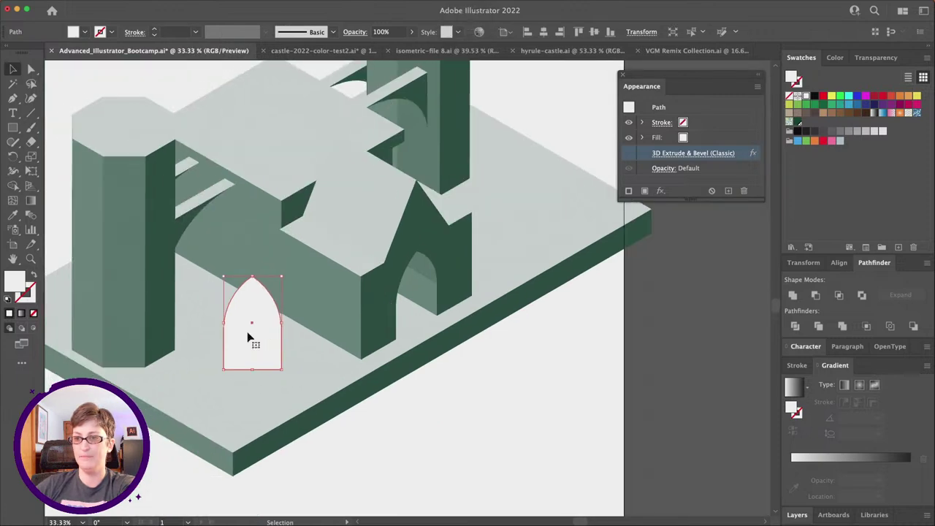
pyautogui.moveTo(250, 324); pyautogui.dragTo(259, 343)
pyautogui.moveTo(178, 3)
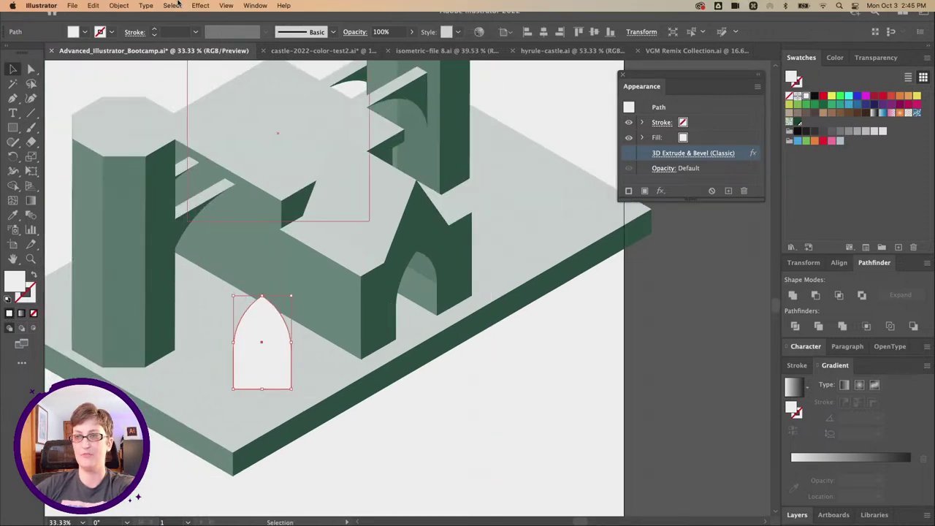
pyautogui.click(91, 5)
pyautogui.moveTo(117, 5)
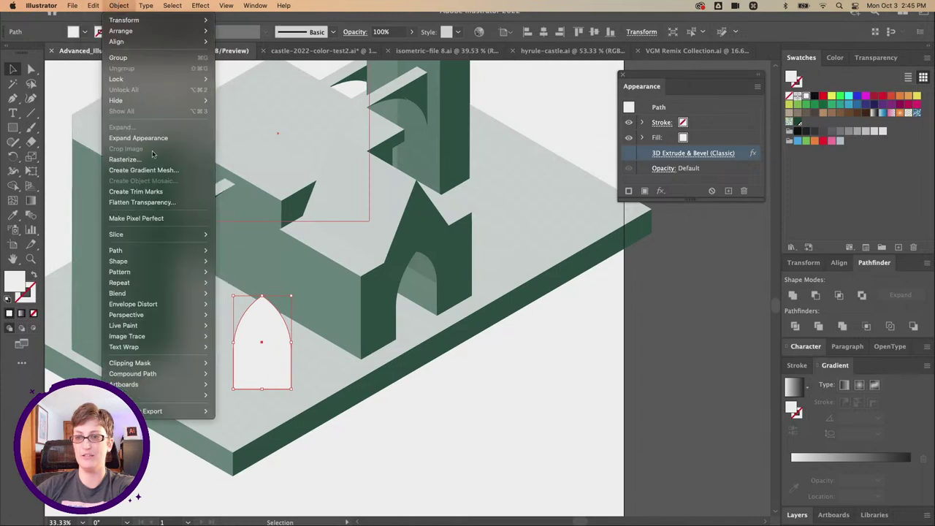
pyautogui.moveTo(166, 255)
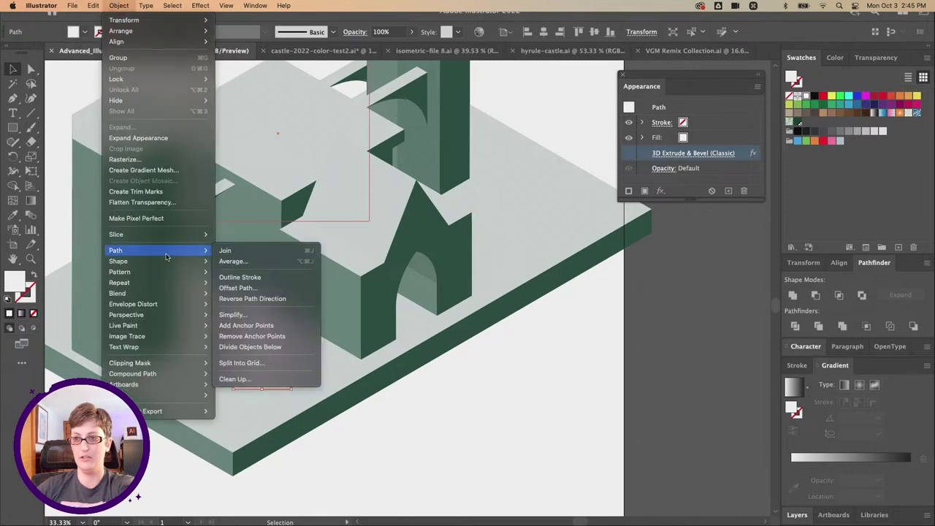
pyautogui.click(280, 287)
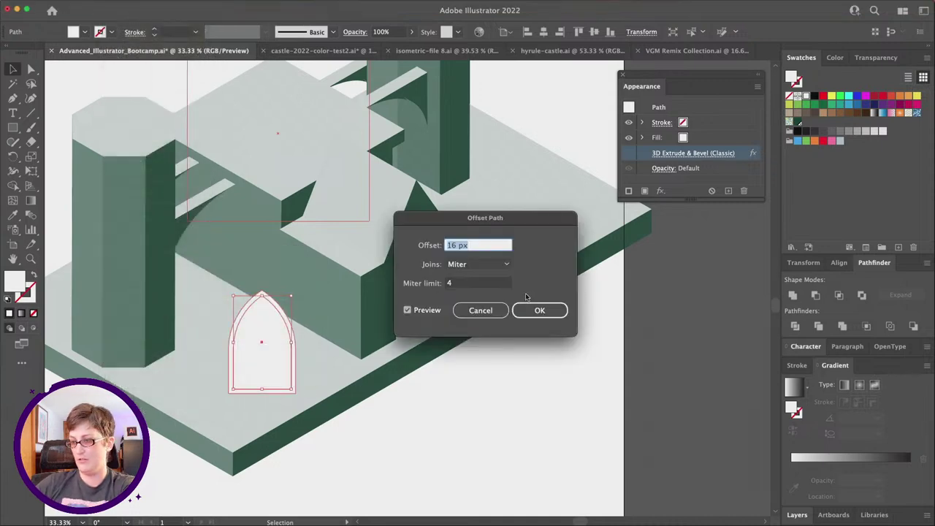
pyautogui.press('Up')
pyautogui.press('Up')
pyautogui.press('Up')
pyautogui.press('Up')
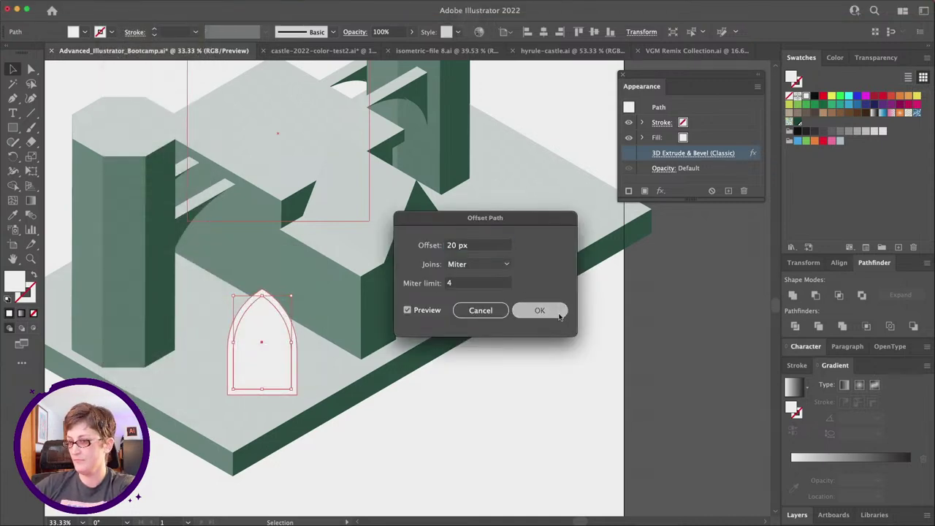
pyautogui.click(545, 311)
# Align the outer arch's bottom corners with the inner arch's base, and combine both arches into a compound path to form a hollow frame.
pyautogui.press('a')
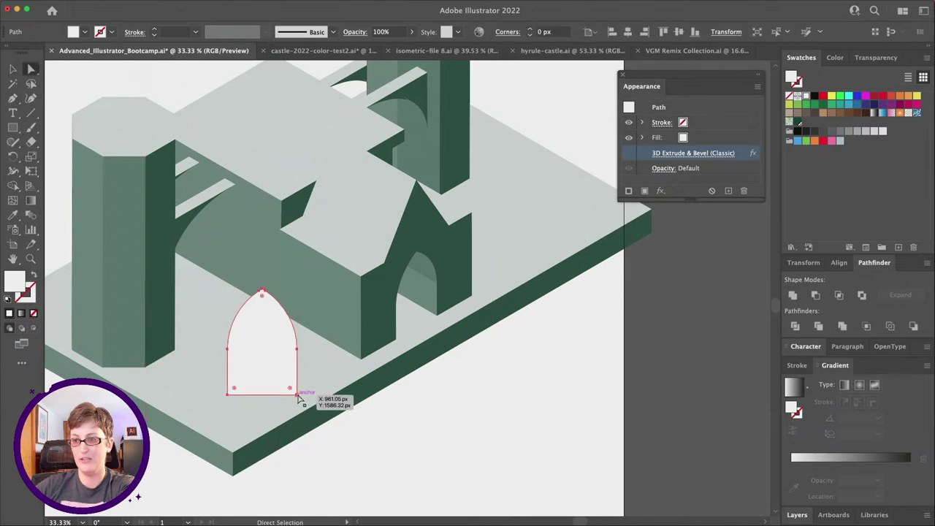
pyautogui.moveTo(226, 394); pyautogui.dragTo(227, 389)
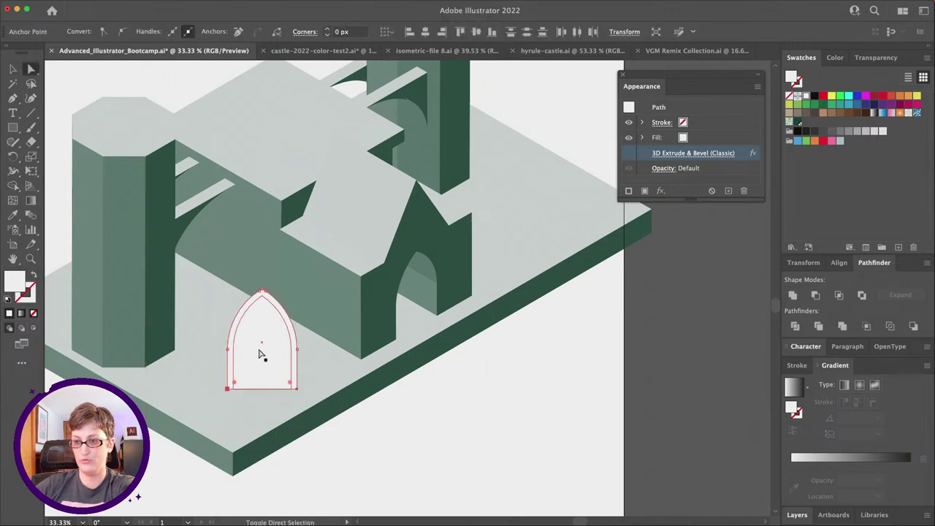
pyautogui.rightClick(259, 349)
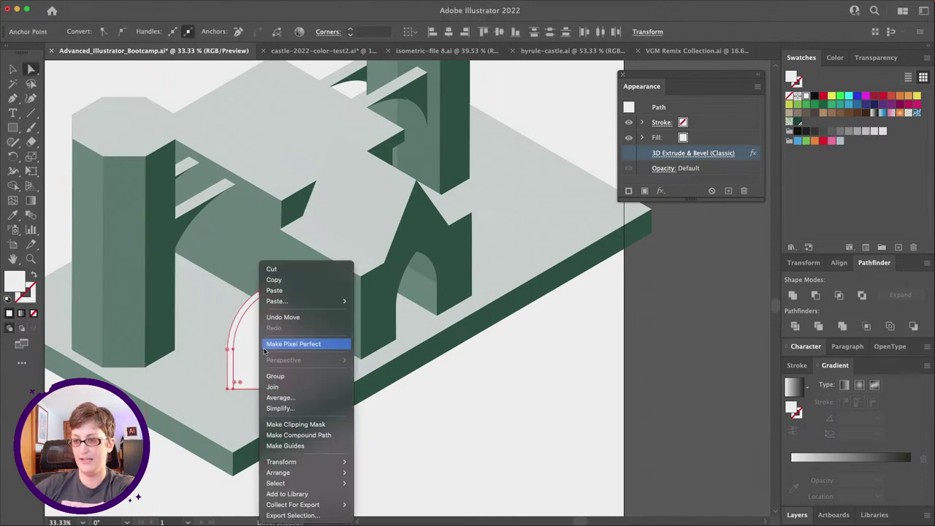
pyautogui.click(312, 437)
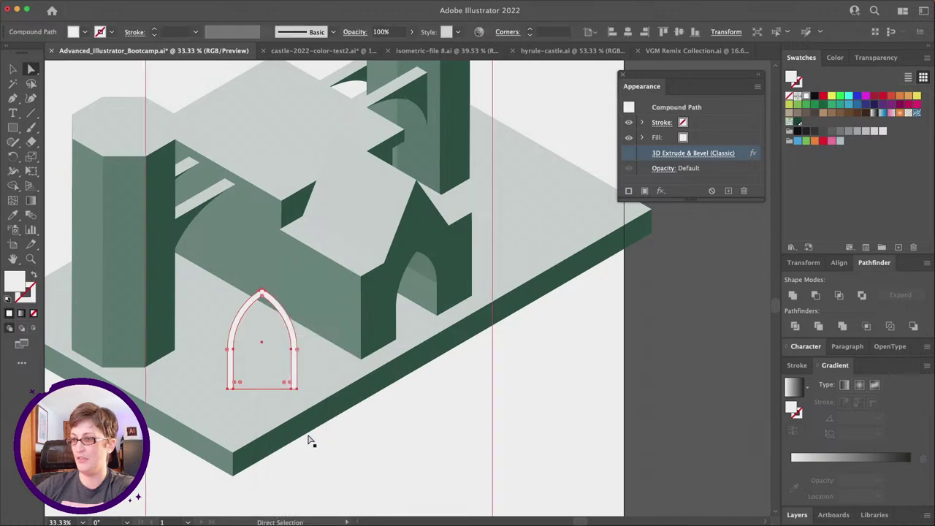
# Turn on the arch frame's 3D Extrude & Bevel effect and set its extrude depth to 10 pt.
pyautogui.click(629, 153)
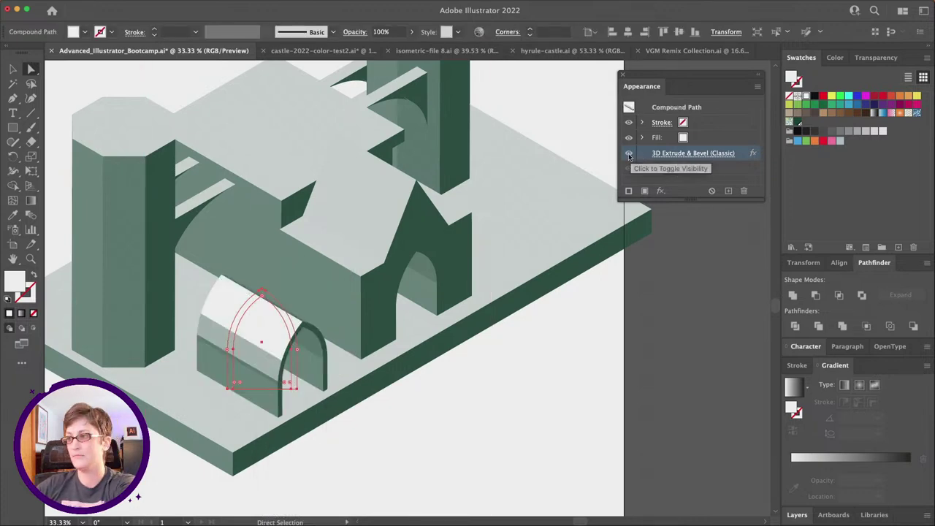
pyautogui.click(703, 154)
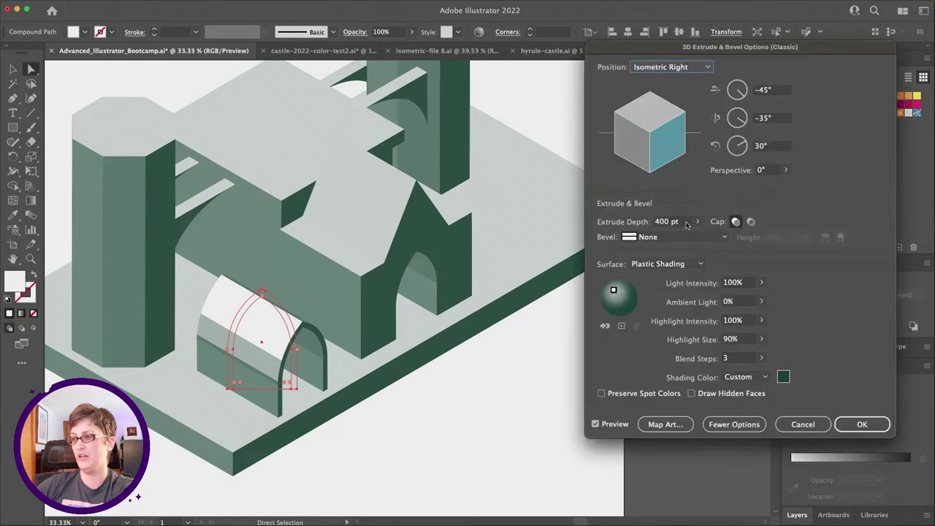
pyautogui.click(687, 224)
pyautogui.write('10')
pyautogui.press('Tab')
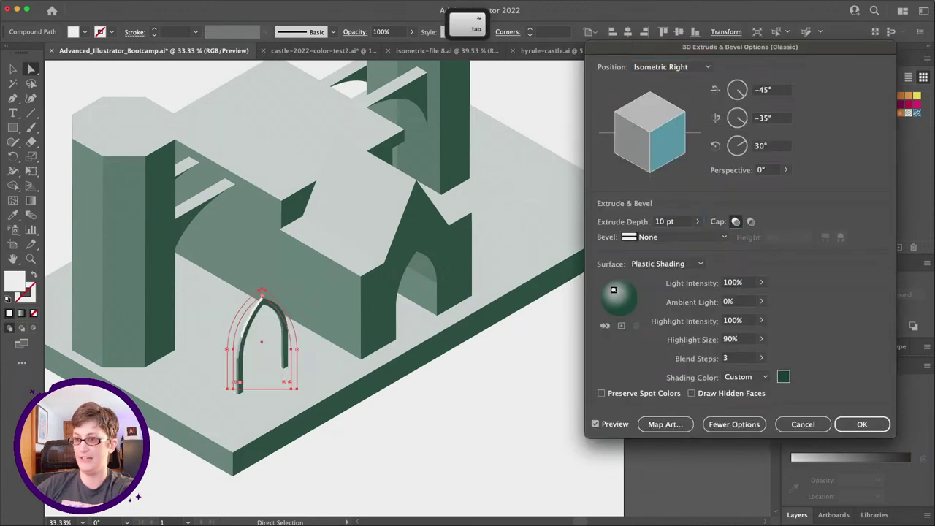
pyautogui.click(857, 424)
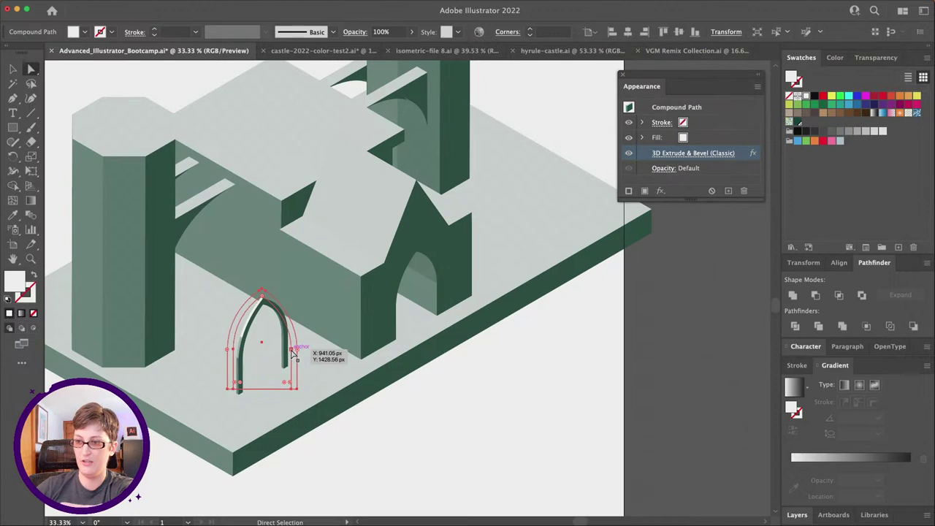
# Fit the thin arch frame around the doorway opening in the gabled wing's front, and deselect it.
pyautogui.moveTo(293, 353); pyautogui.dragTo(448, 303)
pyautogui.press('Right')
pyautogui.click(543, 382)
pyautogui.scroll(1, 418, 319)
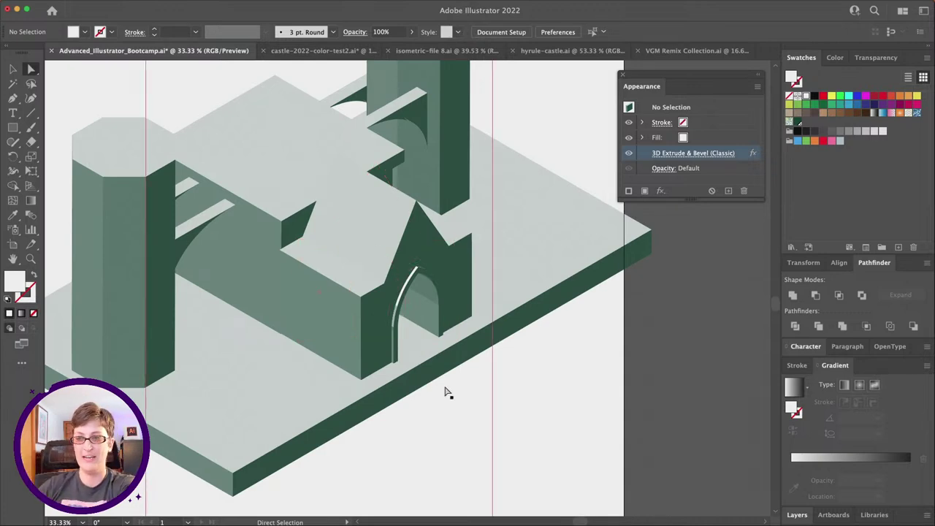
pyautogui.hscroll(-2, 231, 313)
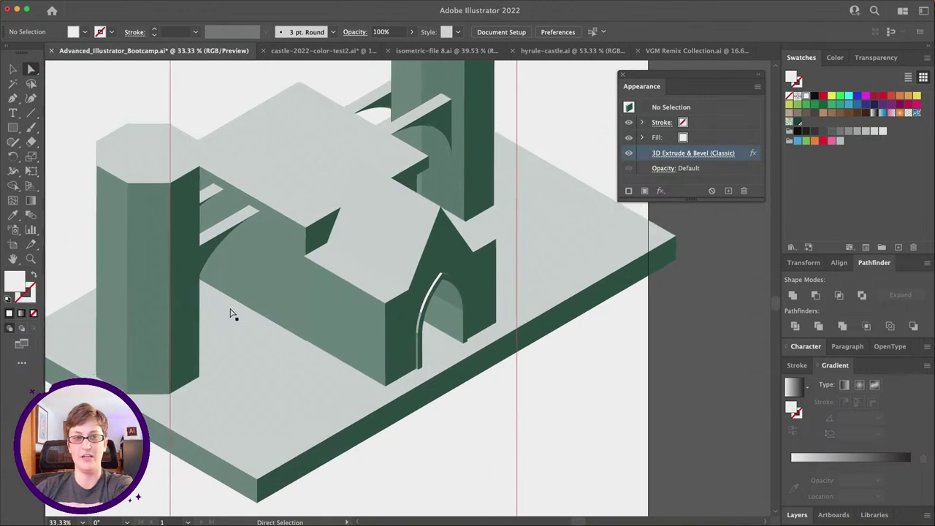
pyautogui.scroll(-2, 230, 313)
pyautogui.hscroll(-2, 231, 312)
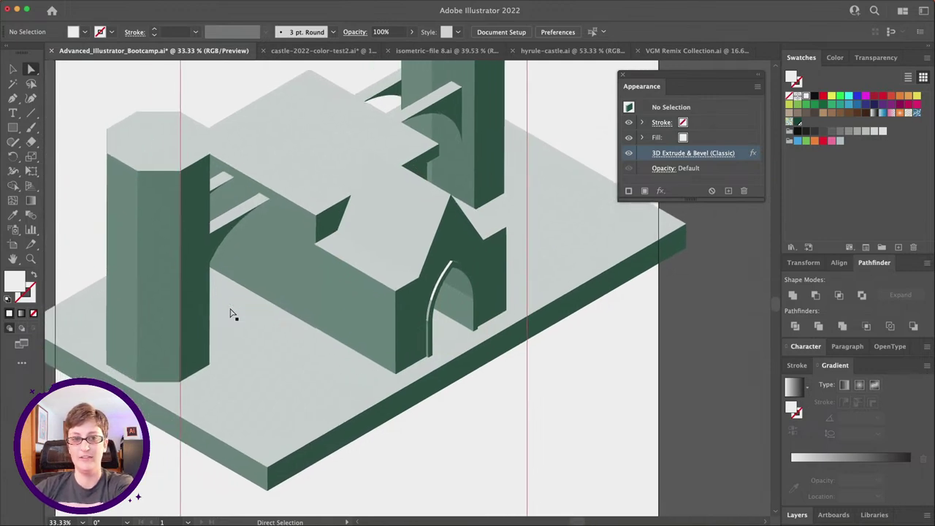
pyautogui.scroll(10, 231, 312)
pyautogui.hscroll(-3, 231, 313)
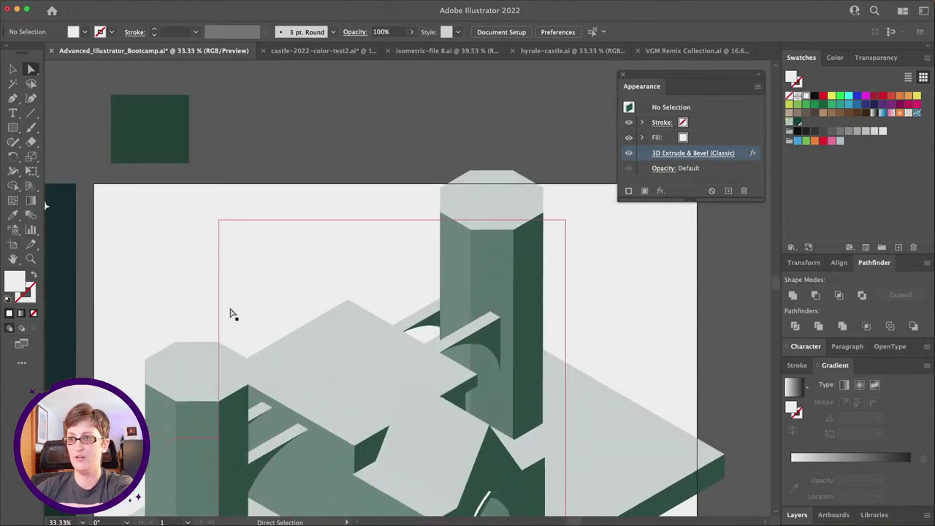
pyautogui.scroll(-3, 231, 312)
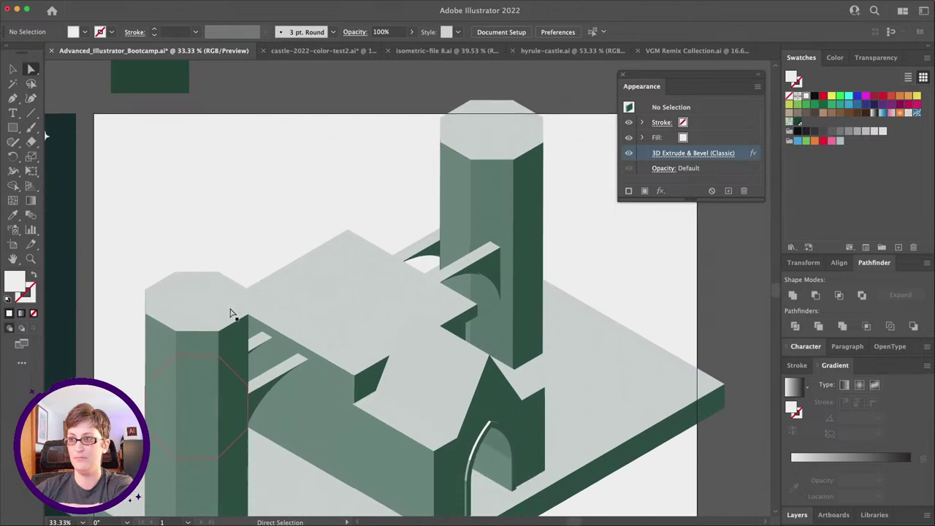
pyautogui.scroll(4, 231, 313)
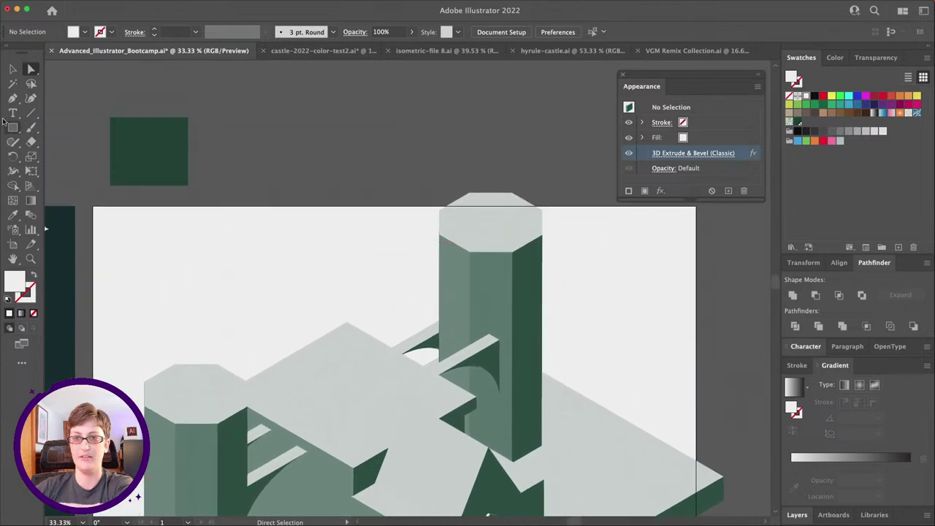
# Draw a small square above the artboard, to the right of the dark green swatch, and remove its 3D Extrude & Bevel effect.
pyautogui.click(12, 128)
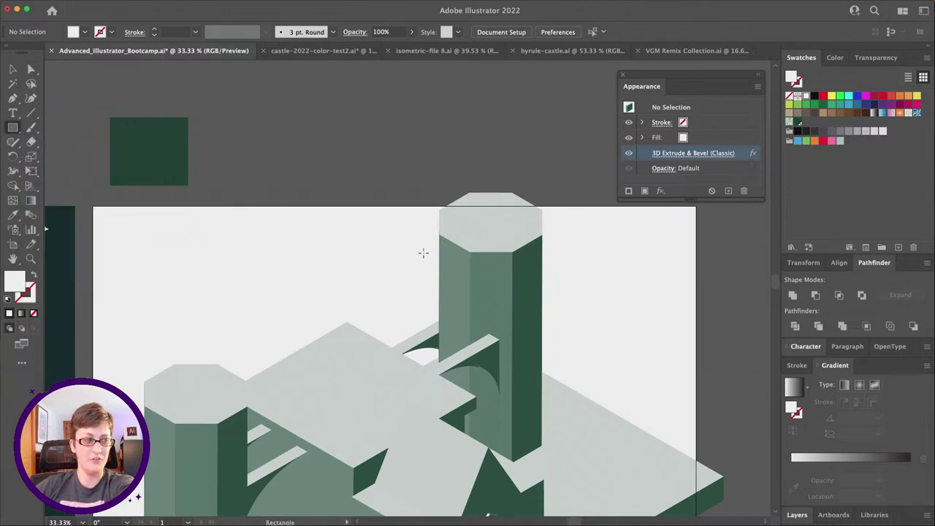
pyautogui.scroll(-5, 286, 267)
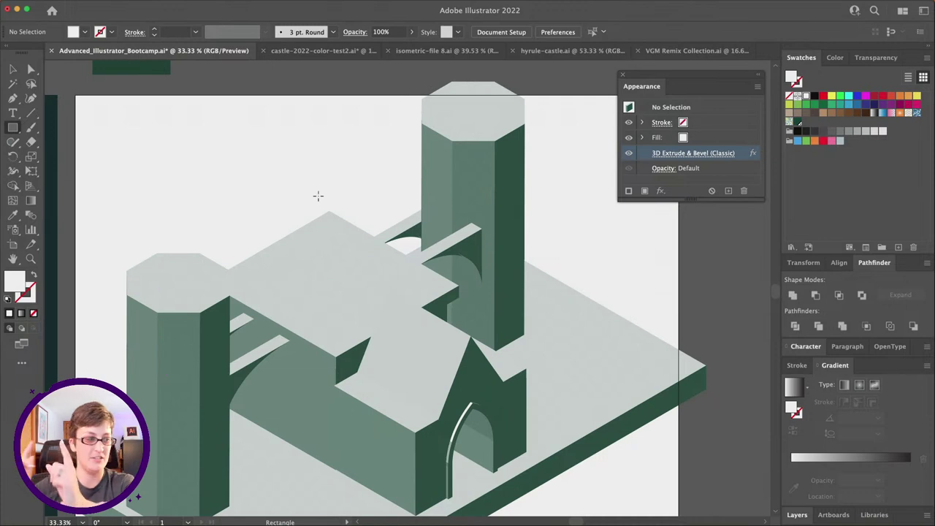
pyautogui.scroll(3, 263, 192)
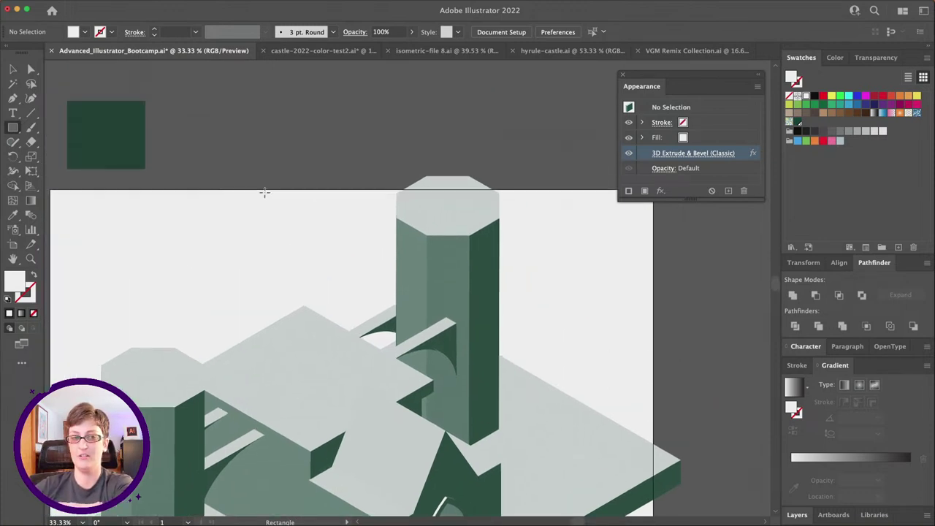
pyautogui.scroll(-2, 365, 197)
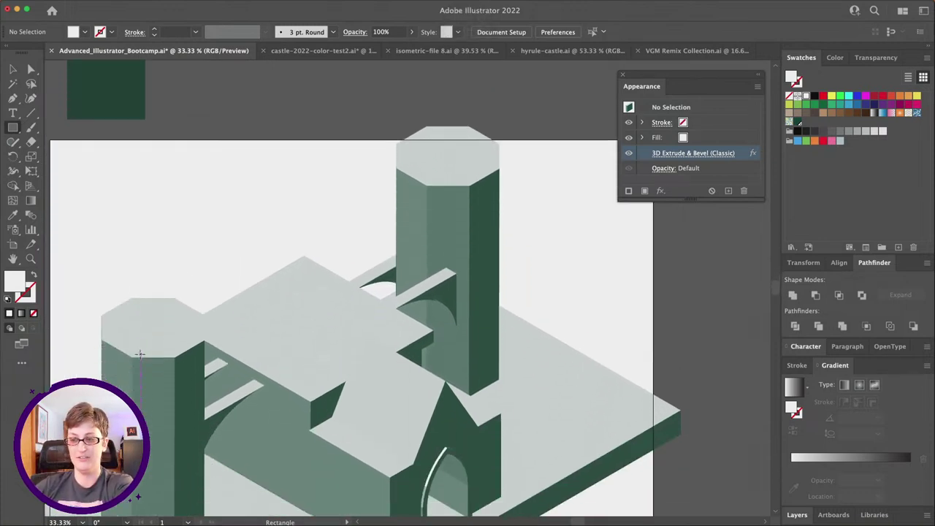
pyautogui.scroll(3, 292, 114)
pyautogui.scroll(1, 245, 184)
pyautogui.scroll(1, 245, 184)
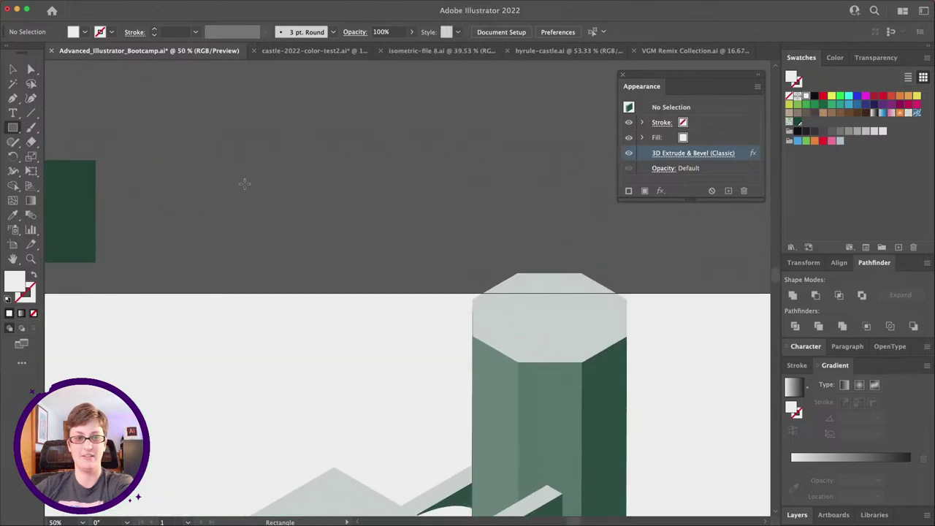
pyautogui.moveTo(199, 165); pyautogui.dragTo(254, 221)
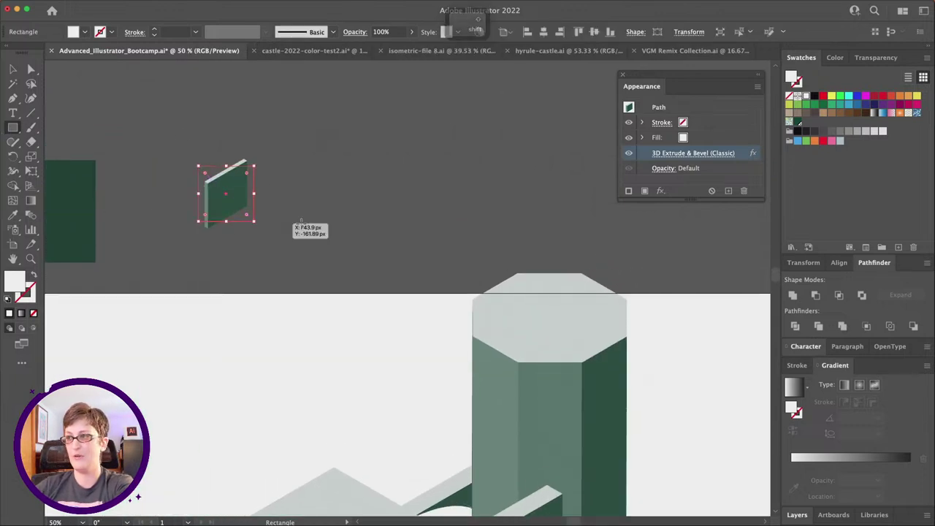
pyautogui.click(745, 190)
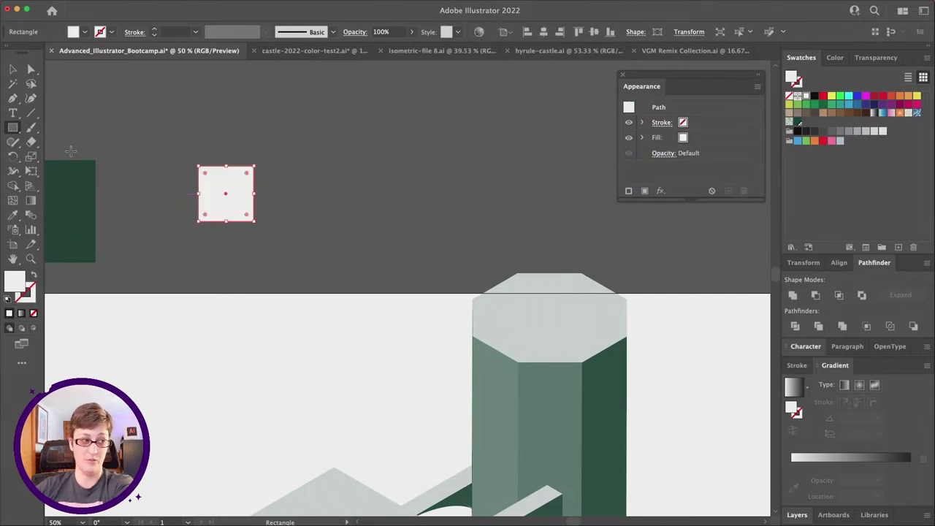
# Fill the light square with black and shift it slightly to the right along the same horizontal line.
pyautogui.click(813, 98)
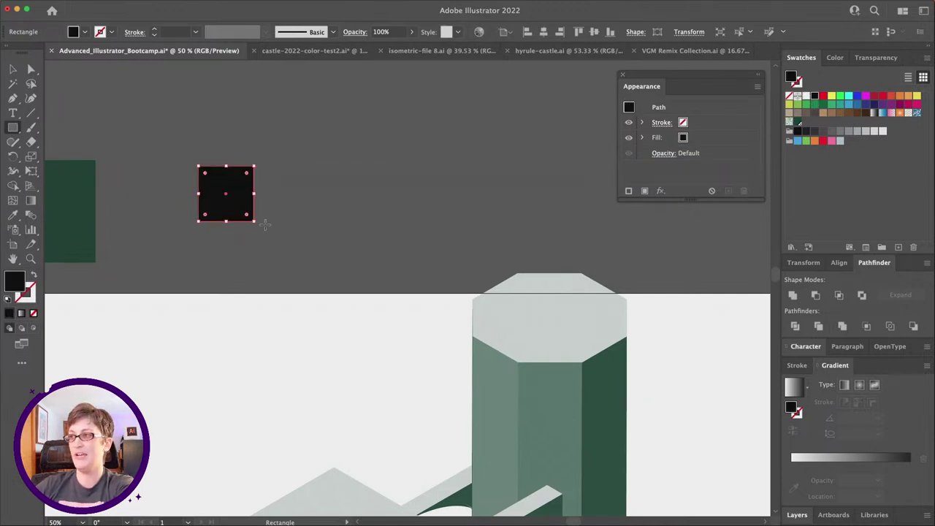
pyautogui.click(13, 69)
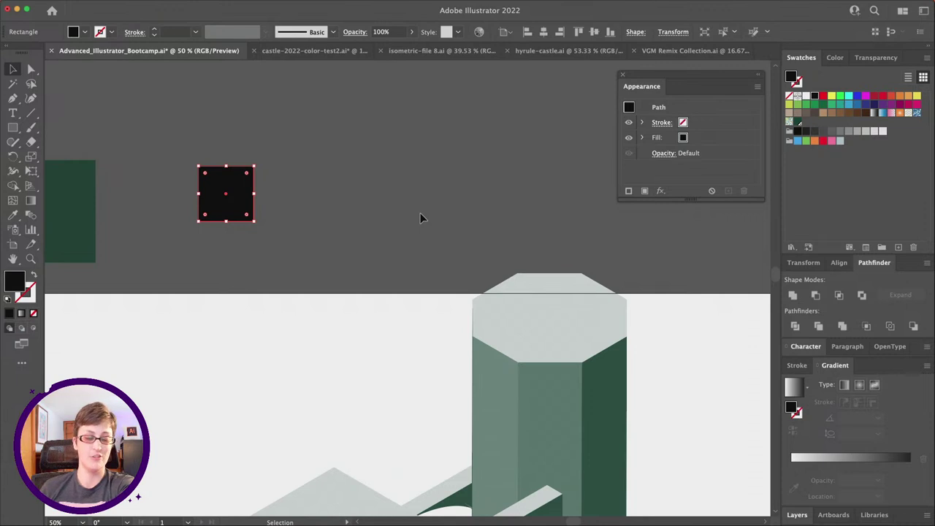
pyautogui.click(304, 210)
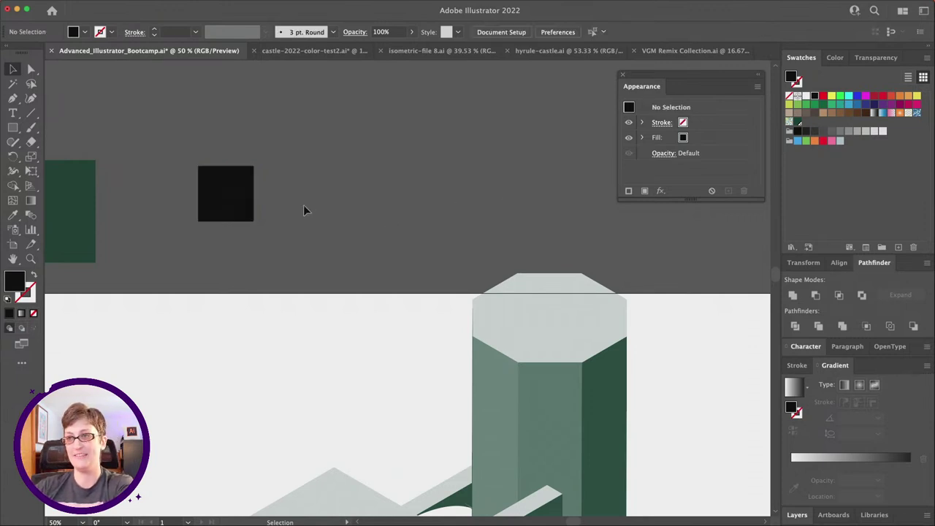
pyautogui.moveTo(234, 200); pyautogui.dragTo(274, 199)
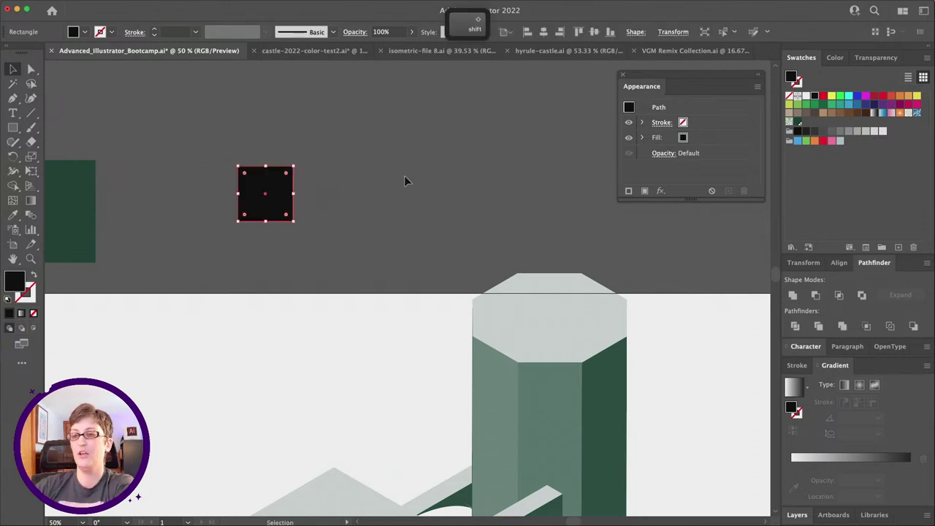
pyautogui.click(404, 180)
pyautogui.click(269, 204)
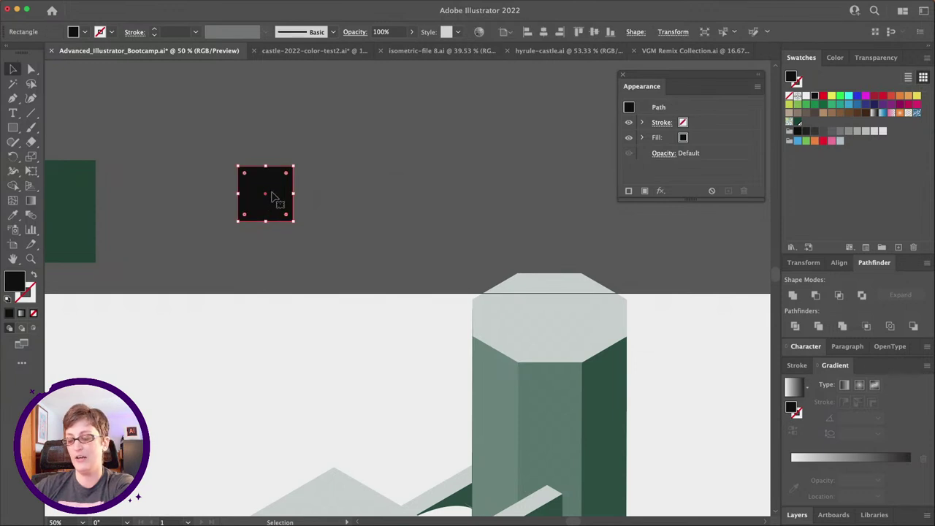
# Create a half-width copy of the black square with no fill and place it flush against the square's left side.
pyautogui.press('super+c')
pyautogui.moveTo(291, 195); pyautogui.dragTo(267, 196)
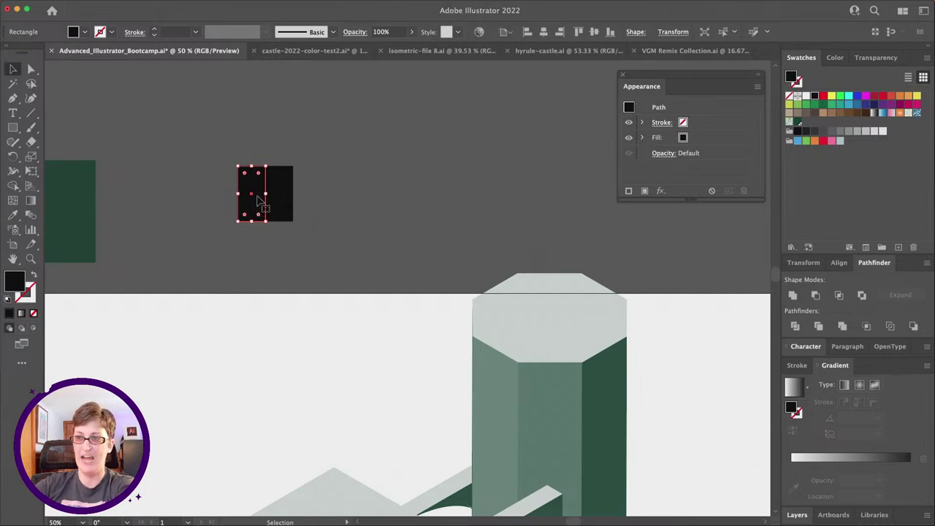
pyautogui.scroll(1, 277, 175)
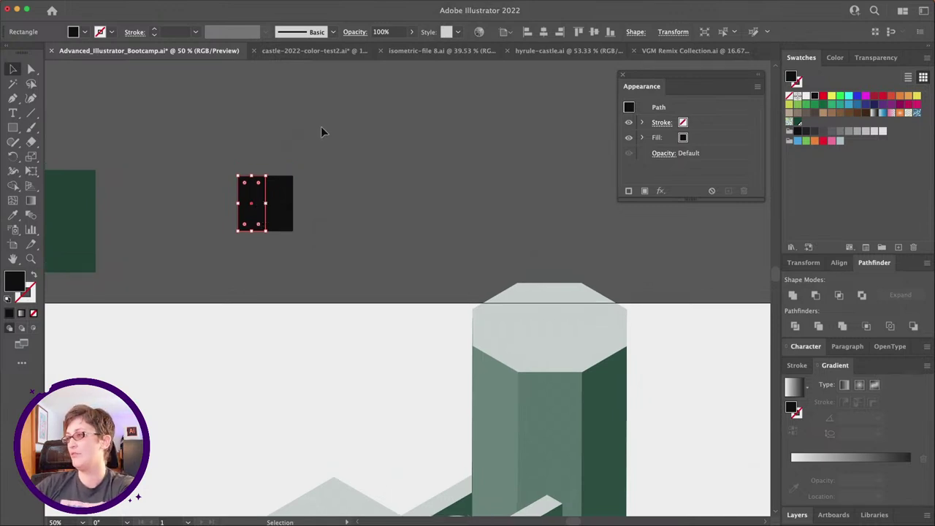
pyautogui.click(790, 96)
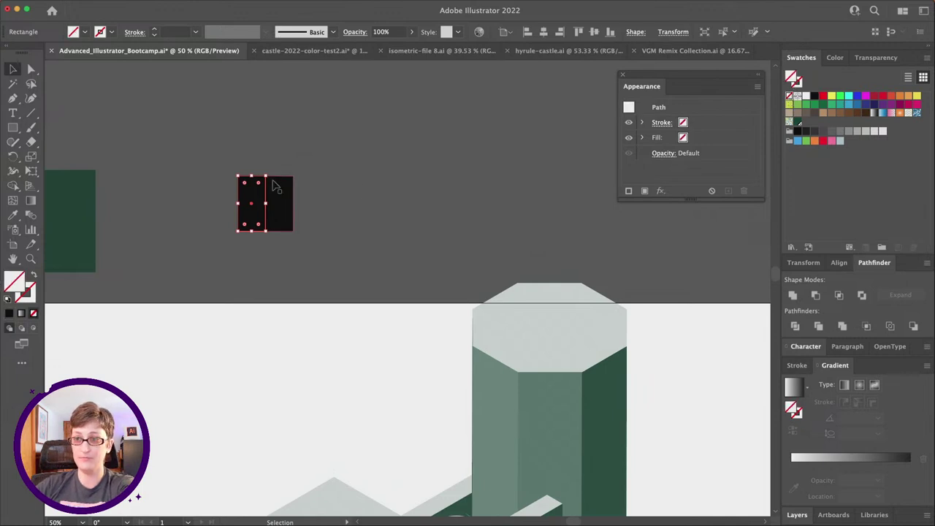
pyautogui.moveTo(268, 188); pyautogui.dragTo(241, 188)
pyautogui.keyDown('shift'); pyautogui.click(249, 187); pyautogui.keyUp('shift')
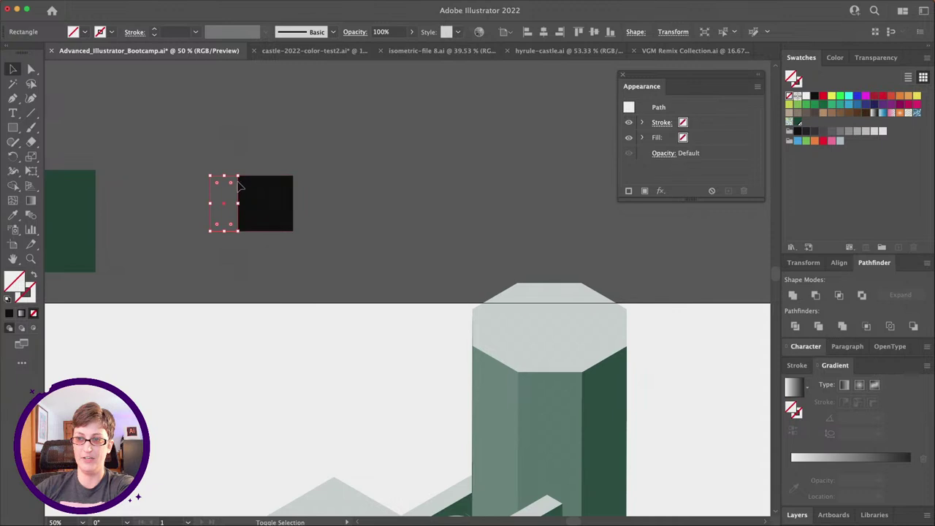
# Add a matching unfilled half-width rectangle to the black square's right side and select all three shapes.
pyautogui.press('super+c')
pyautogui.moveTo(236, 188); pyautogui.dragTo(176, 235)
pyautogui.hscroll(1, 176, 235)
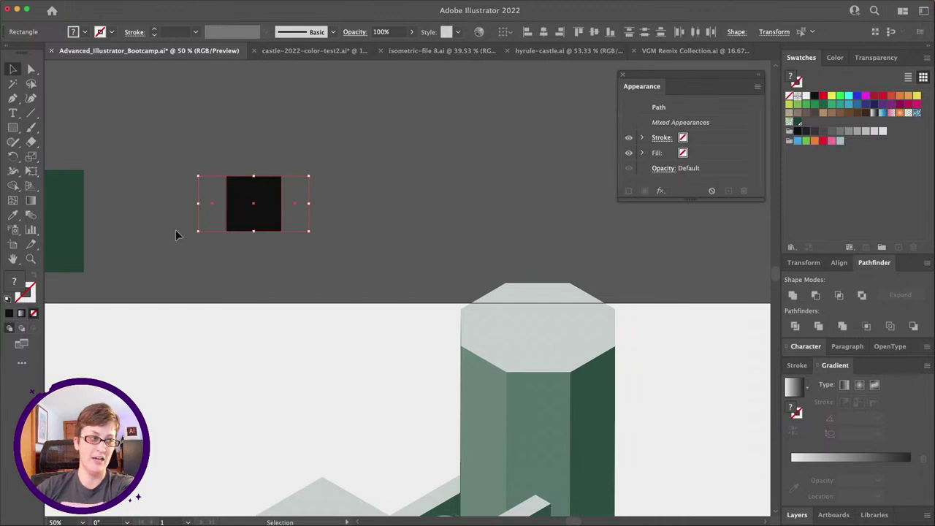
# Place a copy of the three-part tile directly beside the original to check the repeat gap, and delete the copy.
pyautogui.moveTo(259, 211); pyautogui.dragTo(358, 209)
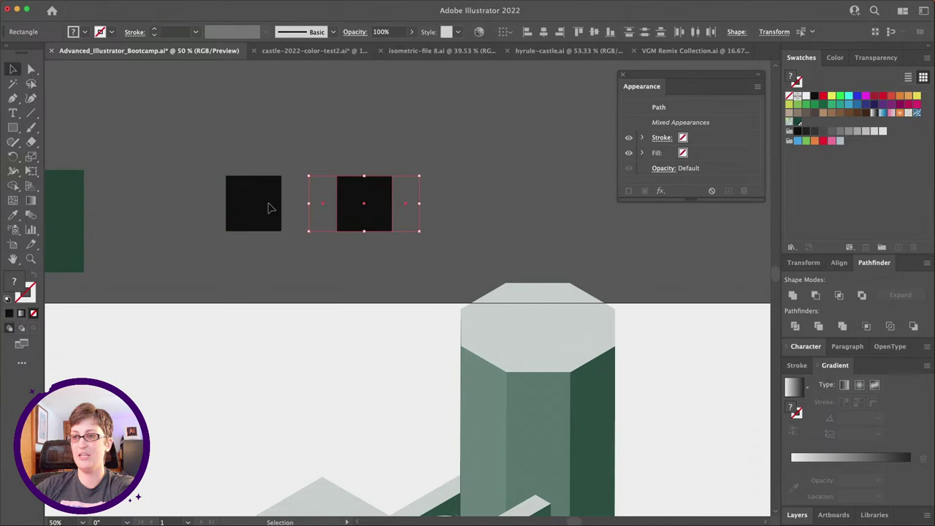
pyautogui.keyDown('shift'); pyautogui.click(270, 208); pyautogui.keyUp('shift')
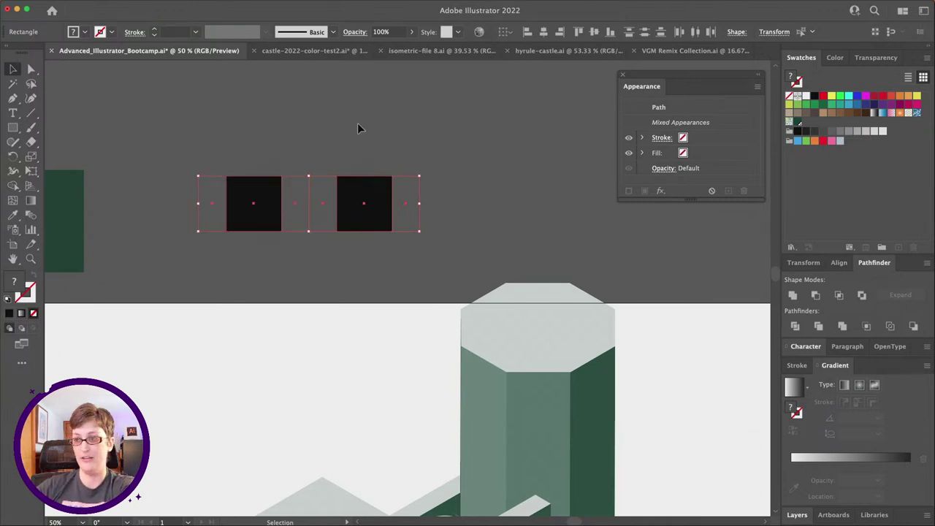
pyautogui.click(322, 211)
pyautogui.press('BackSpace')
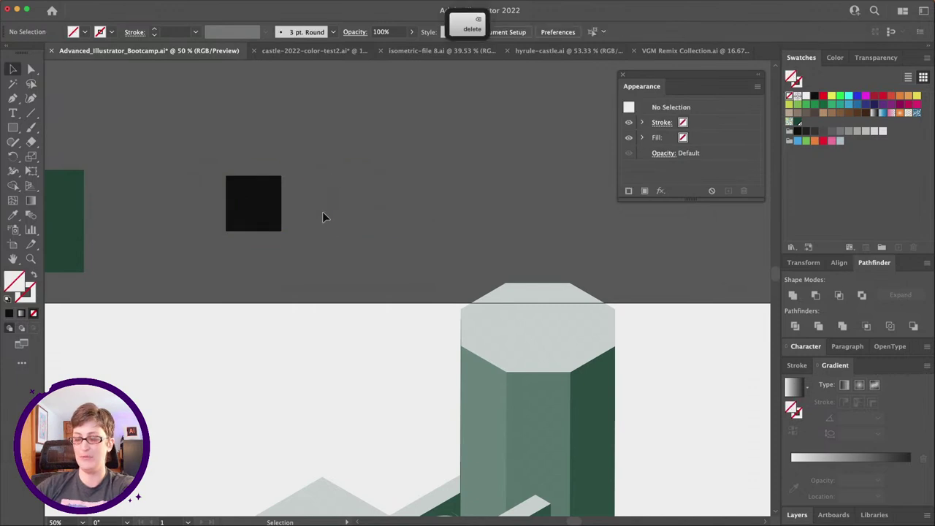
# Create a pattern brush from the black square and its two invisible side rectangles, with the colorization method set to Hue Shift.
pyautogui.moveTo(291, 150); pyautogui.dragTo(177, 246)
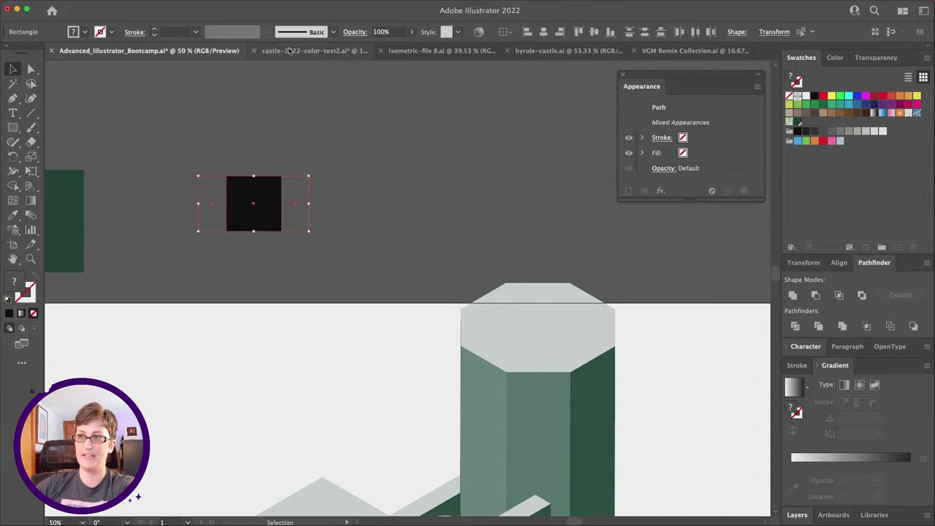
pyautogui.click(333, 32)
pyautogui.click(333, 43)
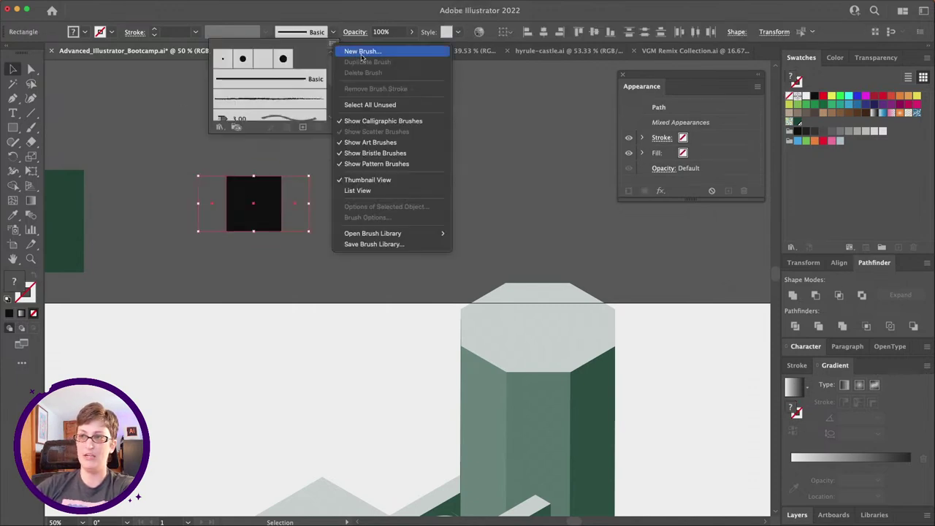
pyautogui.click(364, 52)
pyautogui.click(433, 338)
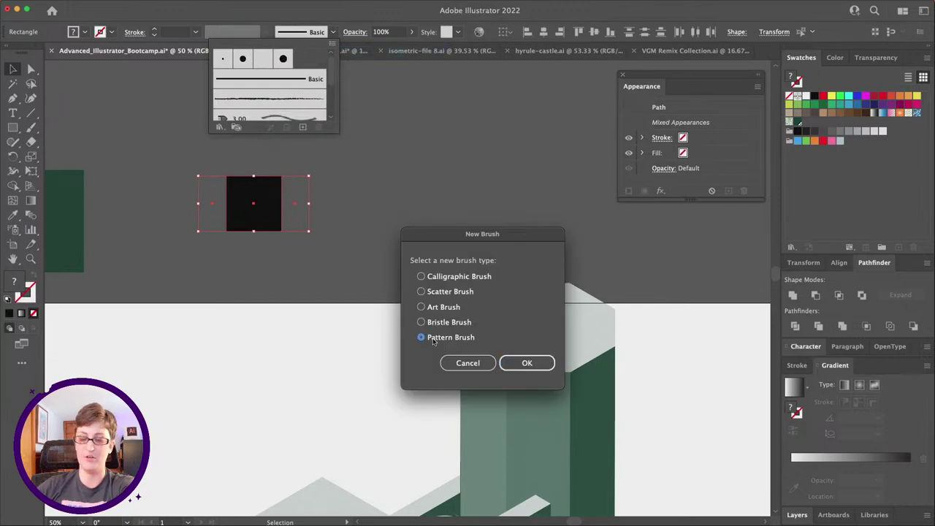
pyautogui.click(532, 364)
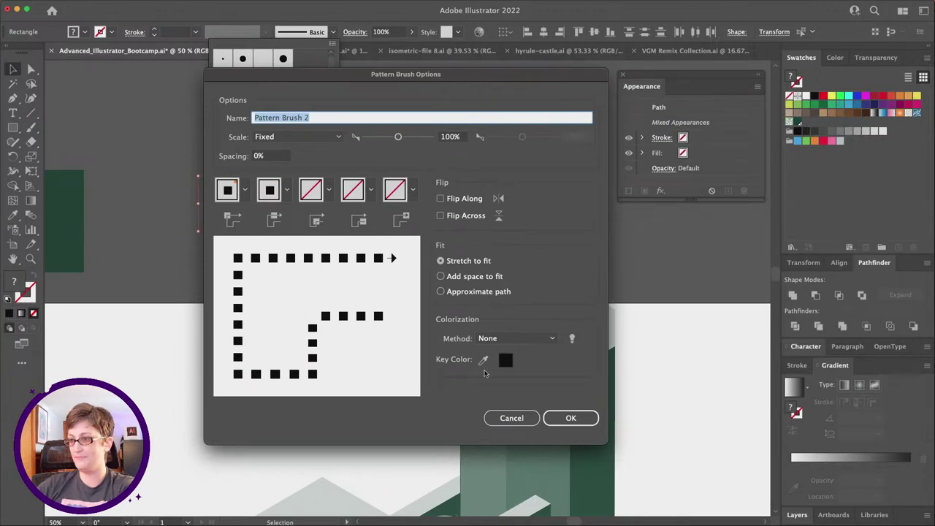
pyautogui.click(510, 339)
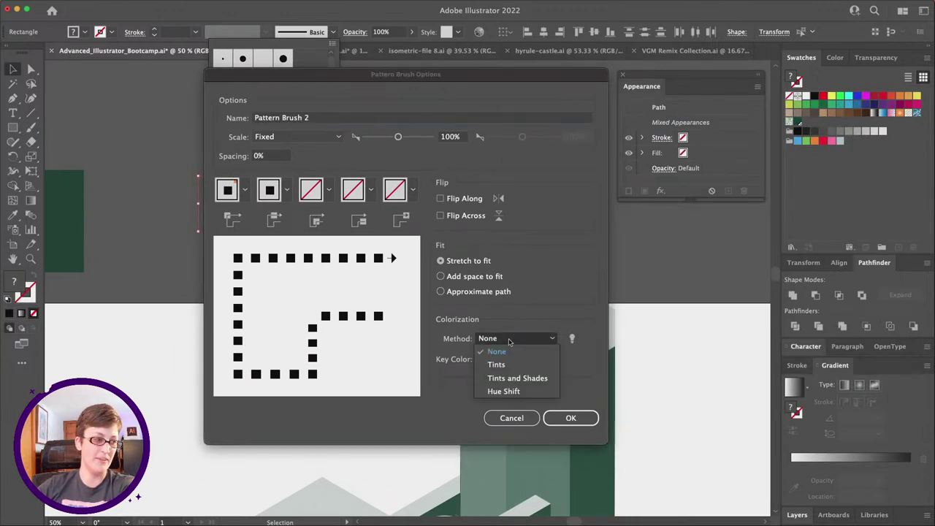
pyautogui.click(516, 391)
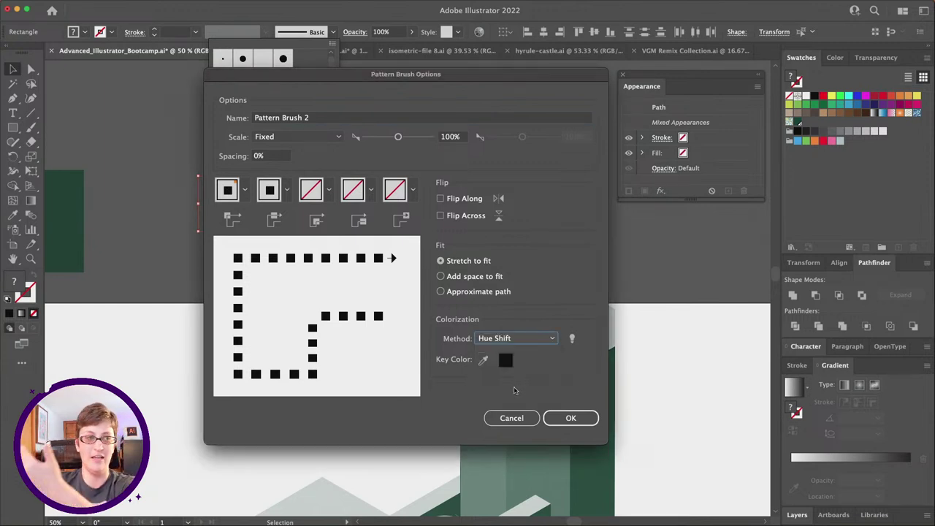
pyautogui.click(557, 419)
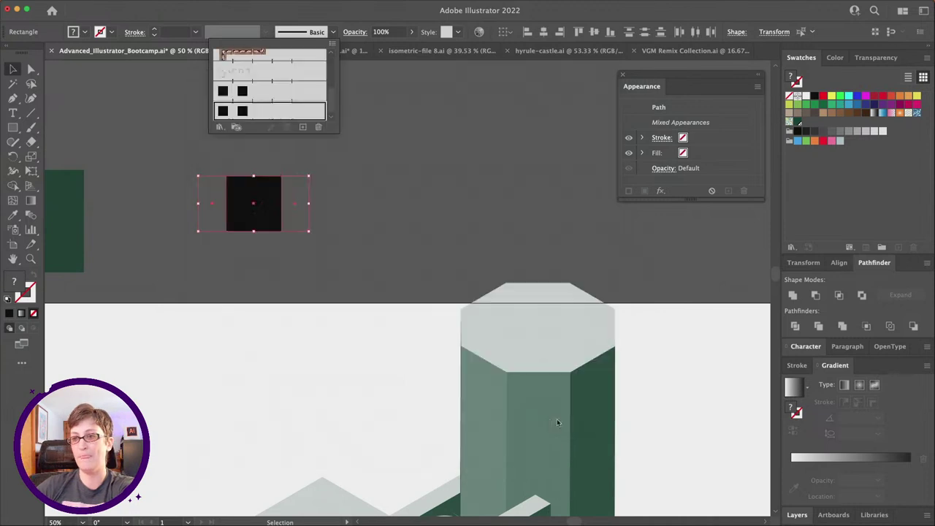
# Move the brush tile artwork out of the way, above and to the left of the dark green rectangle.
pyautogui.press('super+minus')
pyautogui.press('super+minus')
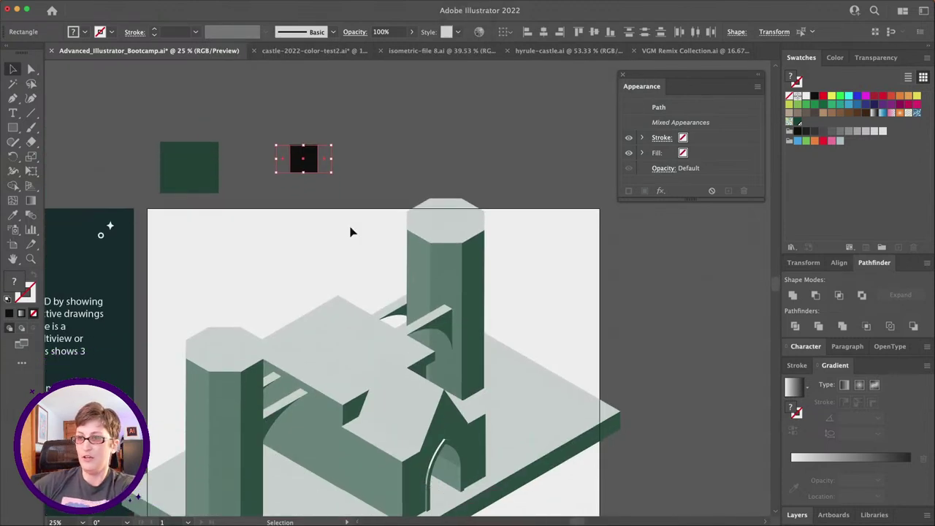
pyautogui.moveTo(303, 158); pyautogui.dragTo(98, 120)
pyautogui.click(258, 150)
# Duplicate the front tower's octagon in place and swap the copy's fill and stroke so only the stroke is extruded.
pyautogui.scroll(-2, 270, 156)
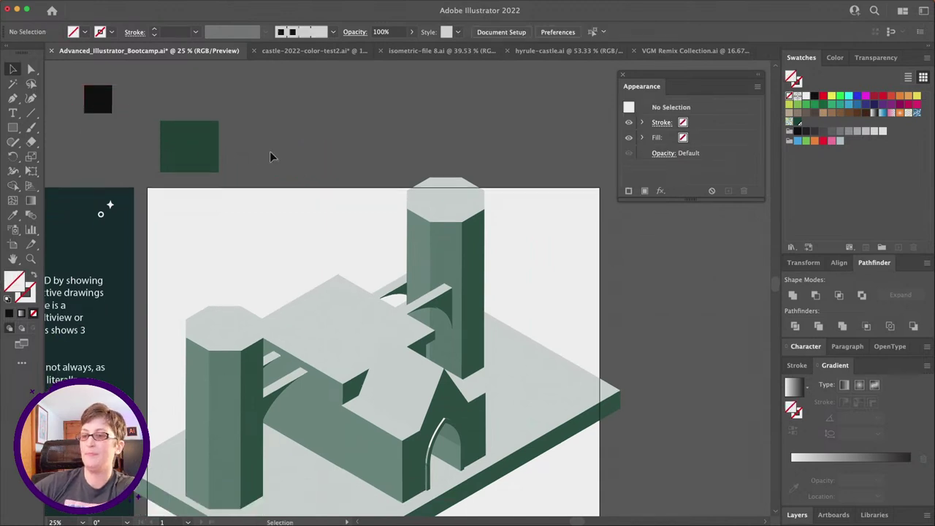
pyautogui.scroll(-5, 270, 156)
pyautogui.hscroll(-2, 270, 157)
pyautogui.click(265, 204)
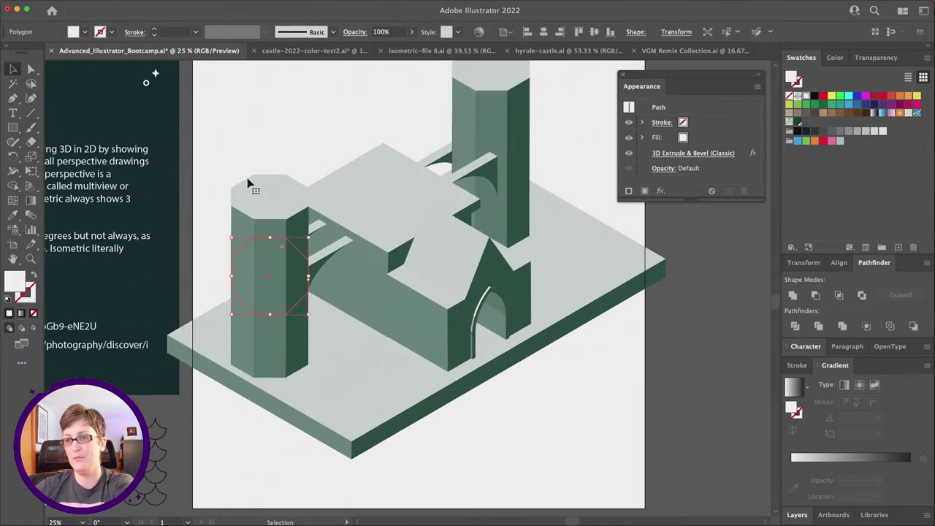
pyautogui.hscroll(-2, 260, 215)
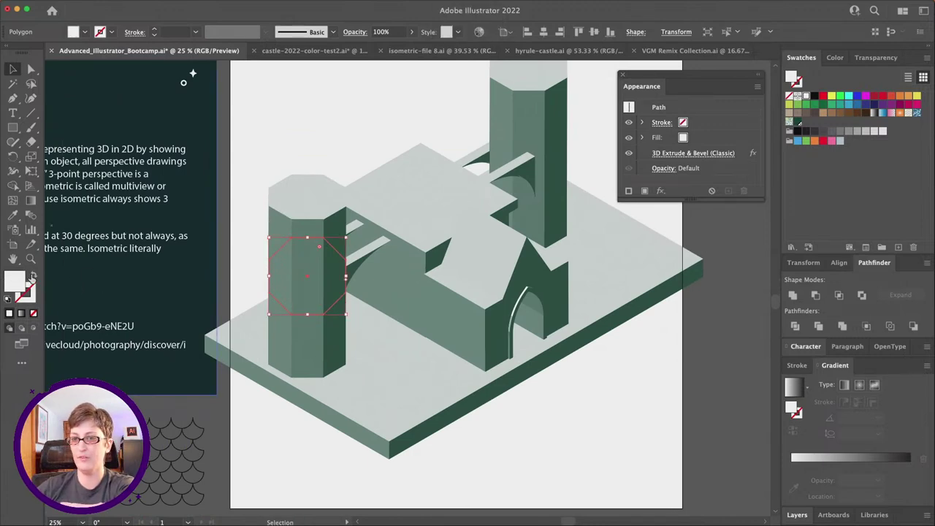
pyautogui.click(34, 274)
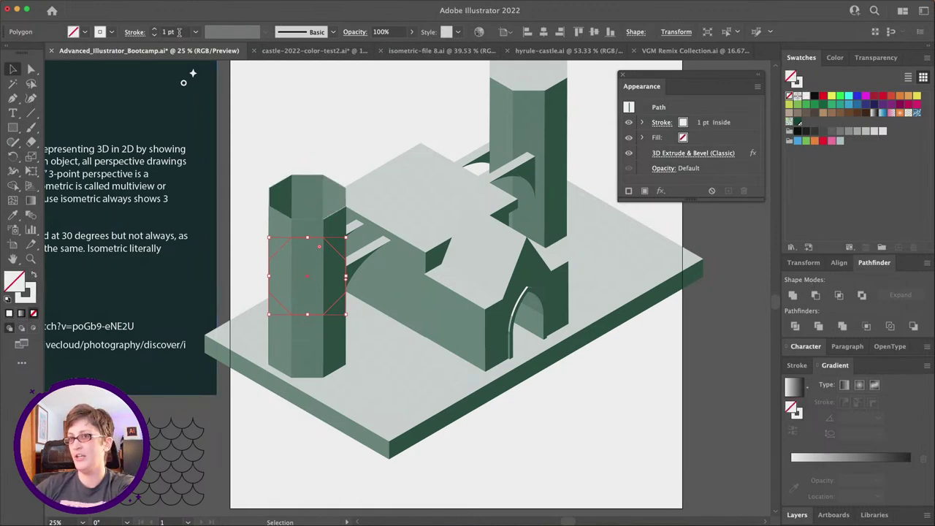
# Set the stroke weight of the copied tower octagon to 60 pt.
pyautogui.click(168, 32)
pyautogui.click(198, 32)
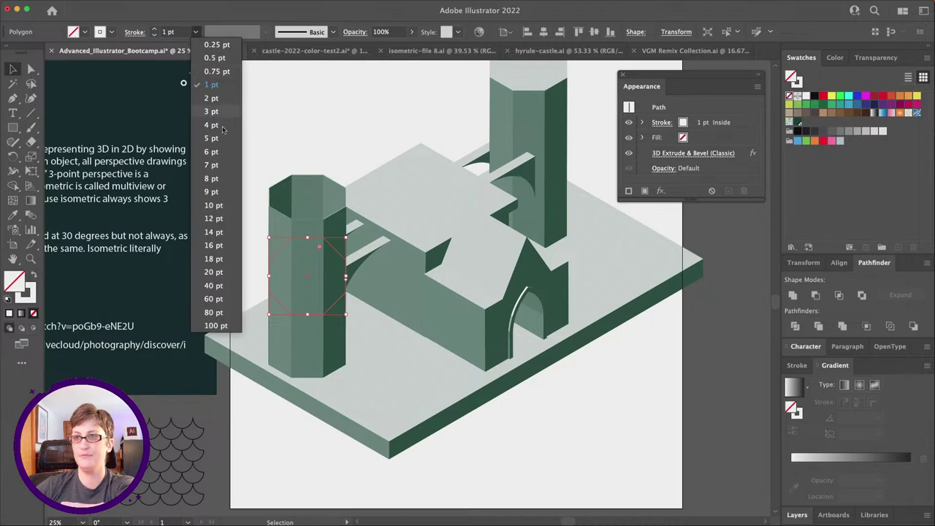
pyautogui.click(232, 164)
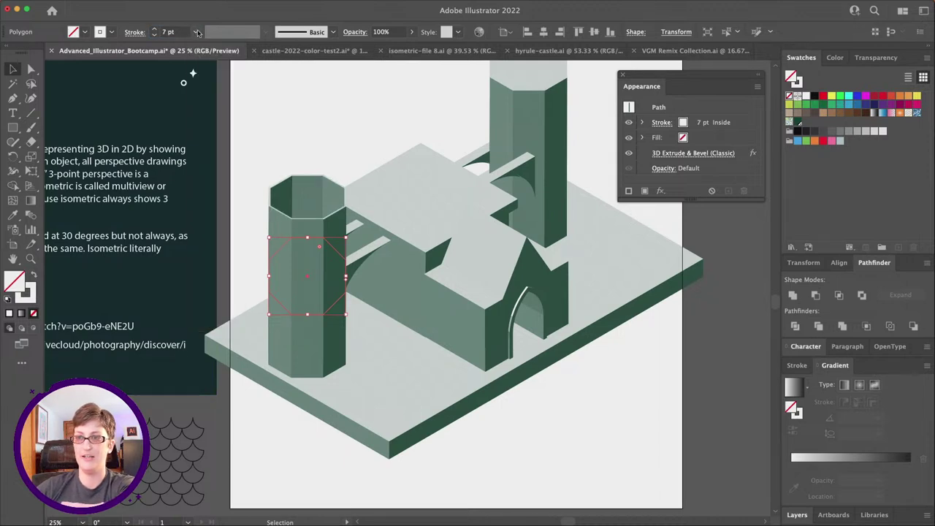
pyautogui.click(197, 32)
pyautogui.click(226, 282)
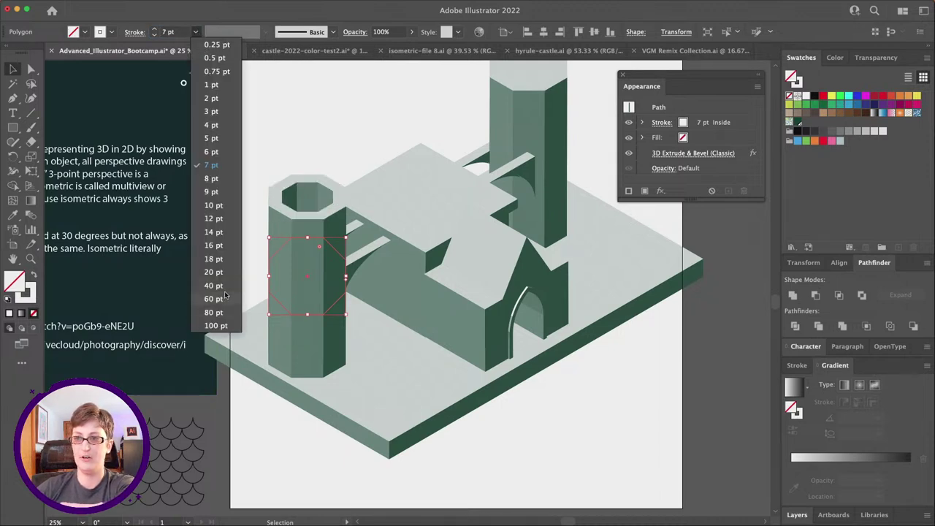
# Set the extrude depth of the octagonal ring's 3D Extrude & Bevel effect to 100 pt.
pyautogui.click(670, 153)
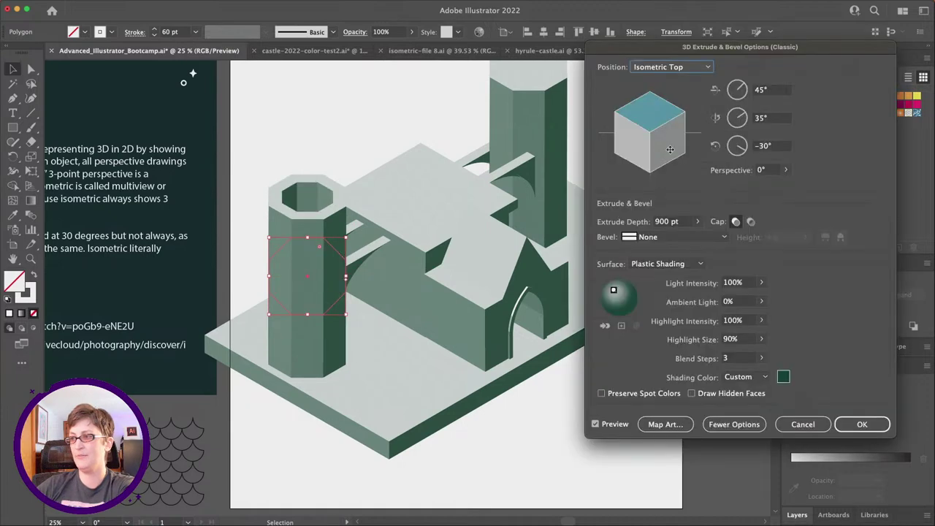
pyautogui.click(679, 220)
pyautogui.write('10')
pyautogui.press('Tab')
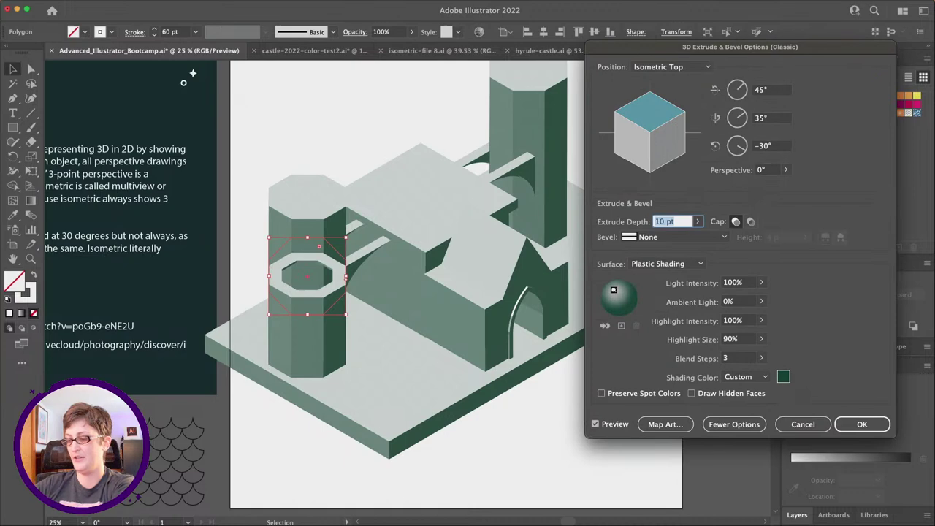
pyautogui.write('100')
pyautogui.press('Tab')
pyautogui.click(840, 426)
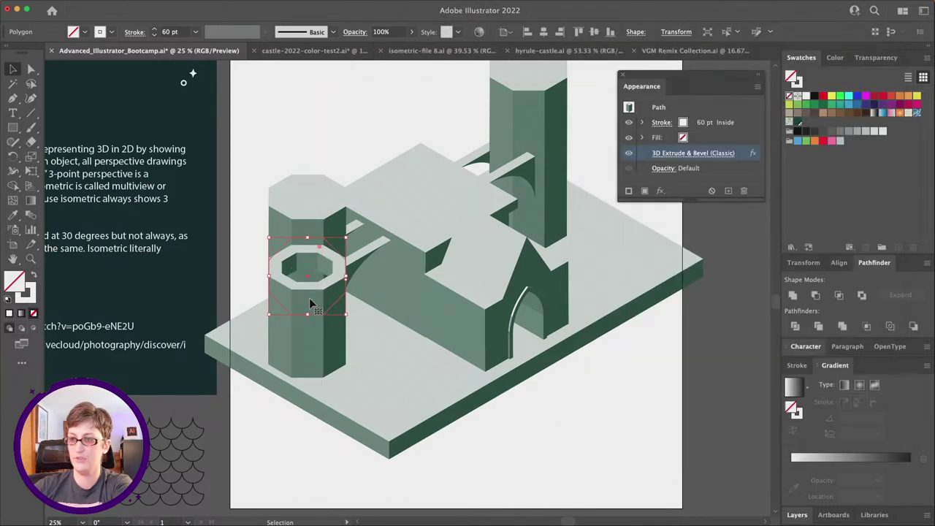
# Move the octagonal ring up onto the top of the front tower and enlarge it slightly from its centre.
pyautogui.moveTo(316, 289); pyautogui.dragTo(316, 209)
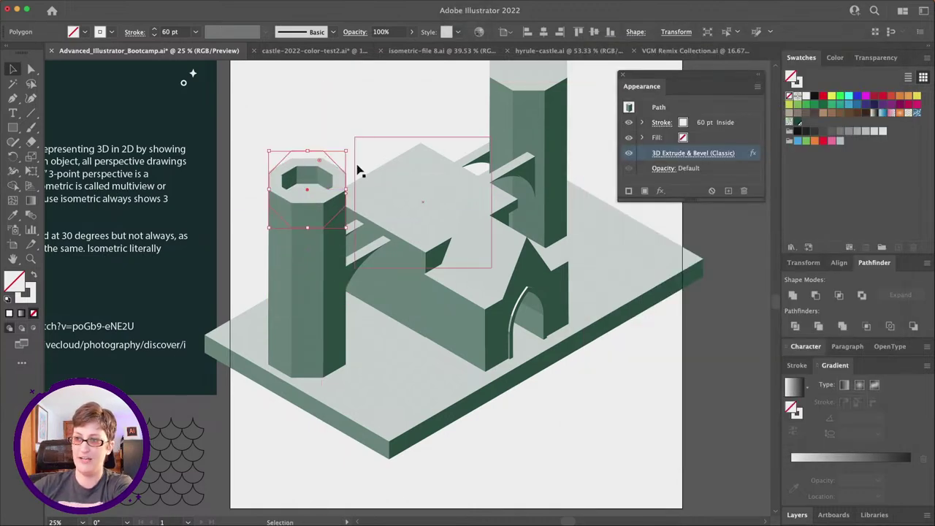
pyautogui.moveTo(346, 151); pyautogui.dragTo(356, 145)
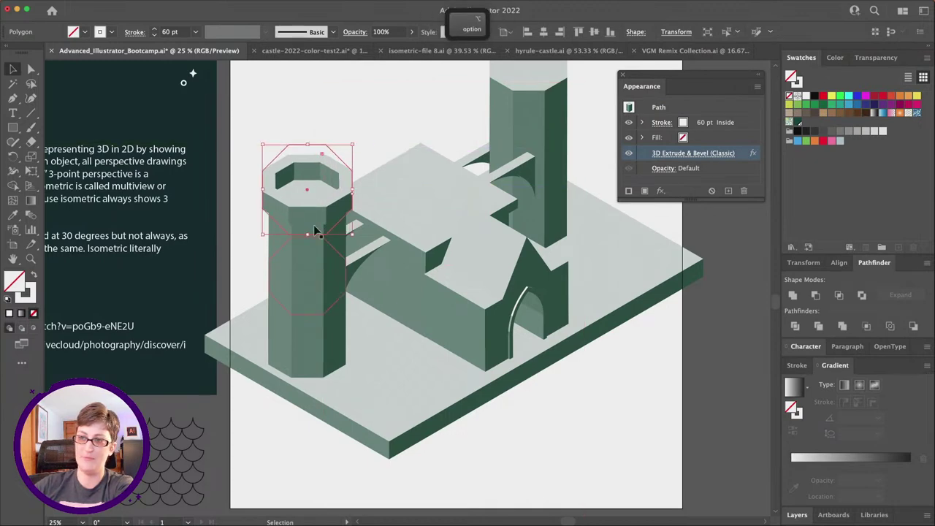
# Duplicate the ring slightly higher on the tower and apply Pattern Brush 2 to the copy's stroke to form battlements.
pyautogui.scroll(2, 311, 212)
pyautogui.moveTo(332, 243); pyautogui.dragTo(335, 224)
pyautogui.click(312, 32)
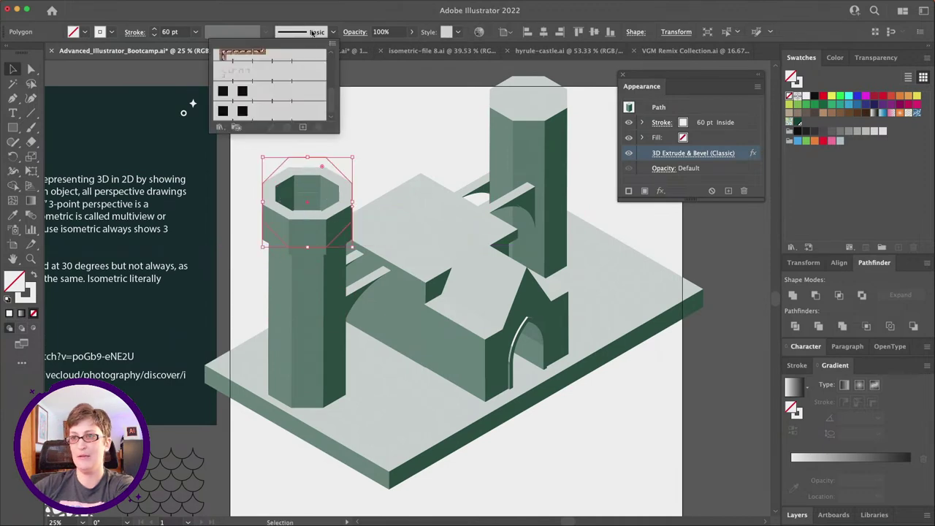
pyautogui.click(285, 106)
pyautogui.scroll(2, 371, 150)
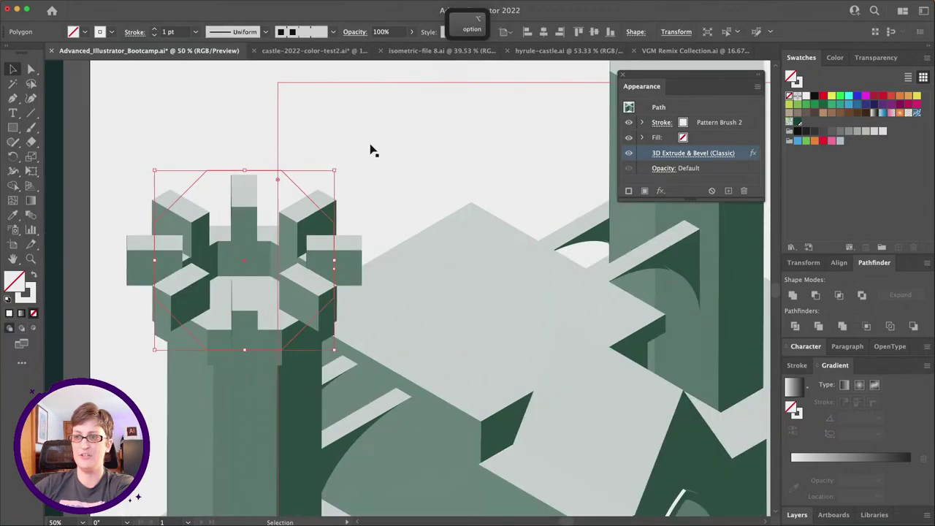
# Set the octagonal battlement ring's stroke weight to 0.5 pt and shrink the ring slightly from its centre to fit the tower top.
pyautogui.click(195, 32)
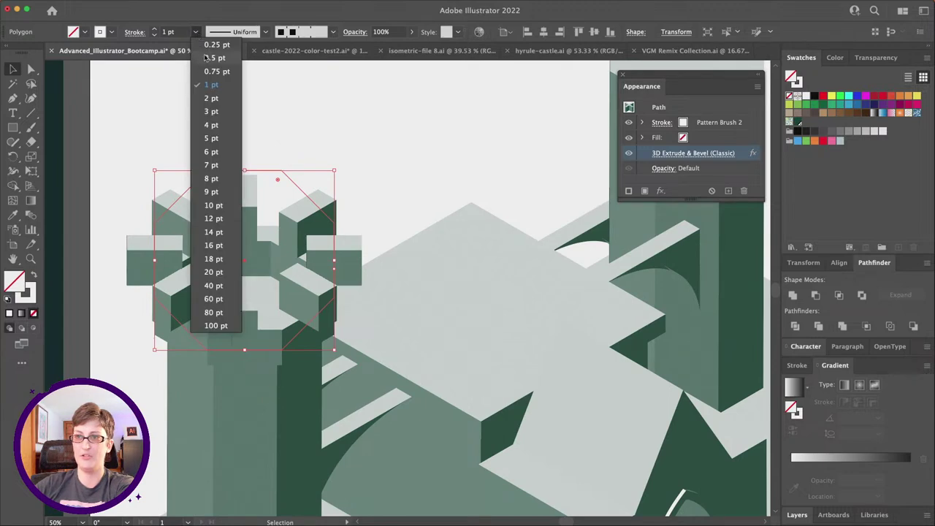
pyautogui.click(207, 58)
pyautogui.moveTo(334, 170)
pyautogui.mouseDown()
pyautogui.moveTo(511, 380)
pyautogui.moveTo(334, 167)
pyautogui.moveTo(322, 182)
pyautogui.mouseUp()
pyautogui.press('alt')
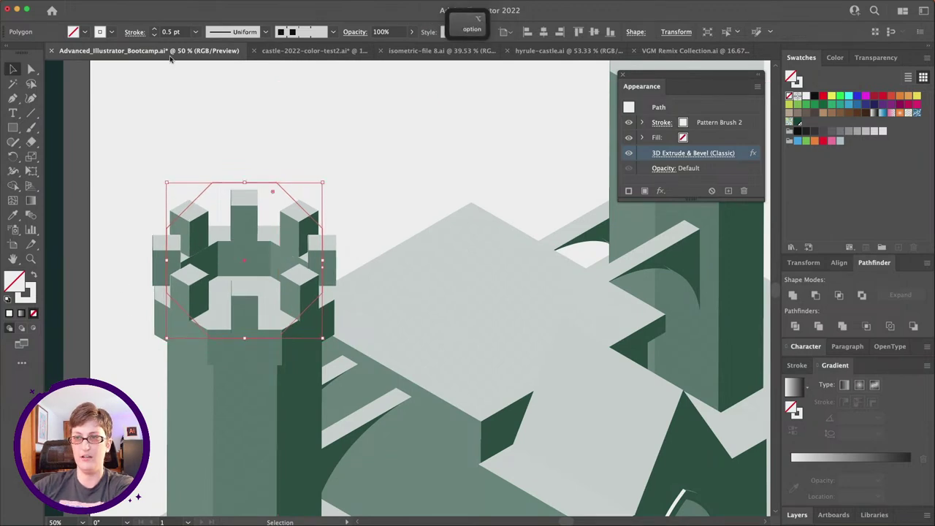
# Fine-tune the stroke weight of the tower's octagonal battlement ring, trying 0.4 pt and settling on 0.45 pt.
pyautogui.click(170, 33)
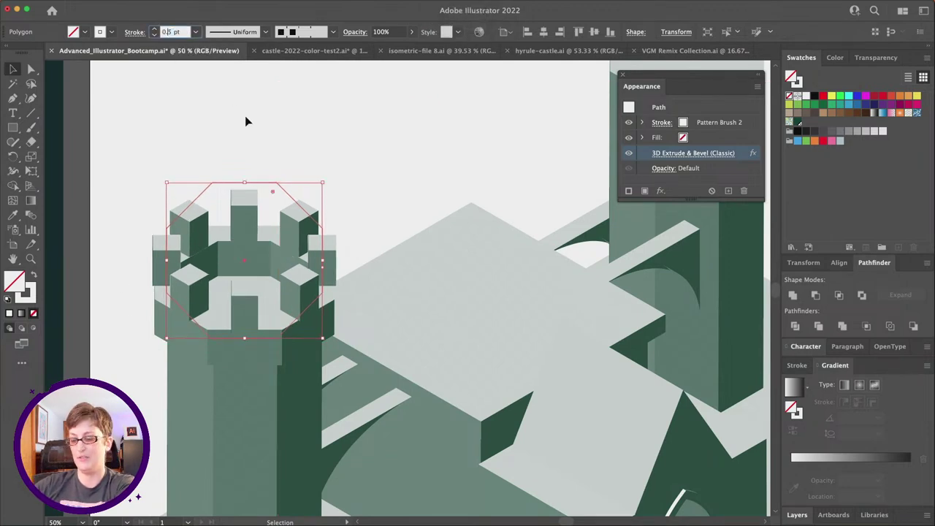
pyautogui.write('0.4')
pyautogui.press('Tab')
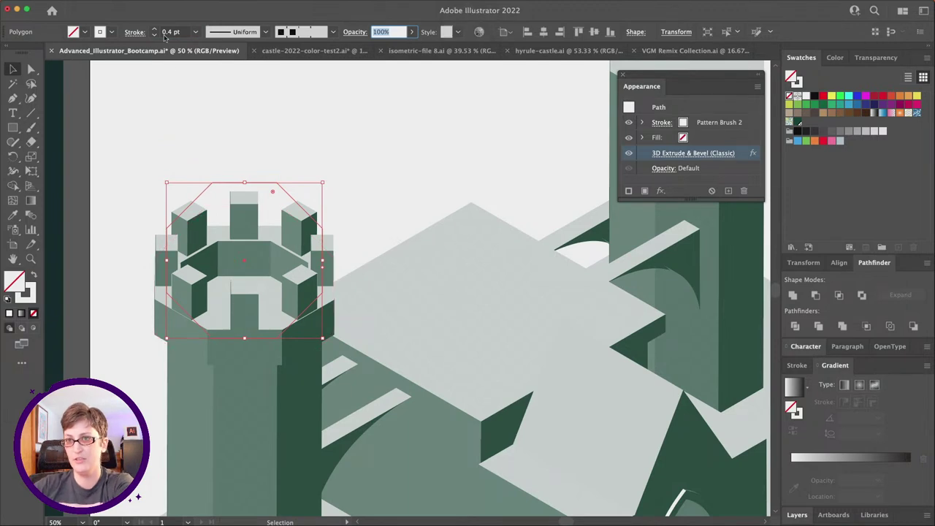
pyautogui.click(172, 32)
pyautogui.write('5')
pyautogui.press('Tab')
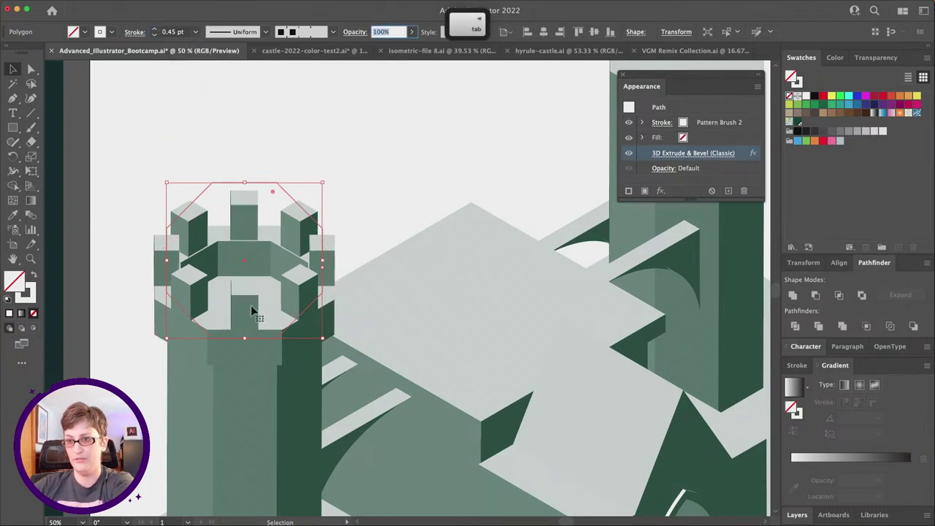
# Try extrude depths of 50 pt and 75 pt on the tower battlements' 3D Extrude & Bevel effect, settle on 67 pt, and deselect the ring.
pyautogui.click(698, 154)
pyautogui.click(685, 222)
pyautogui.write('50')
pyautogui.press('Tab')
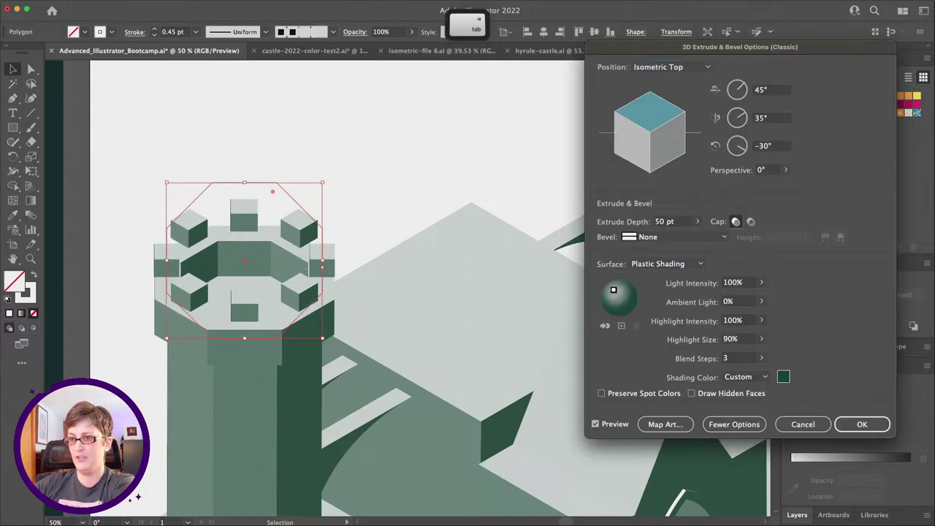
pyautogui.click(678, 222)
pyautogui.write('75')
pyautogui.press('Tab')
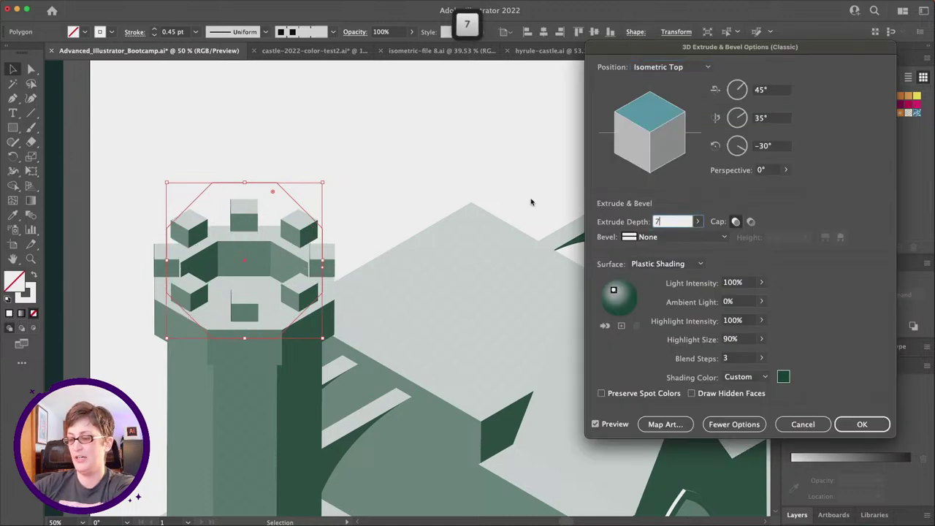
pyautogui.click(678, 222)
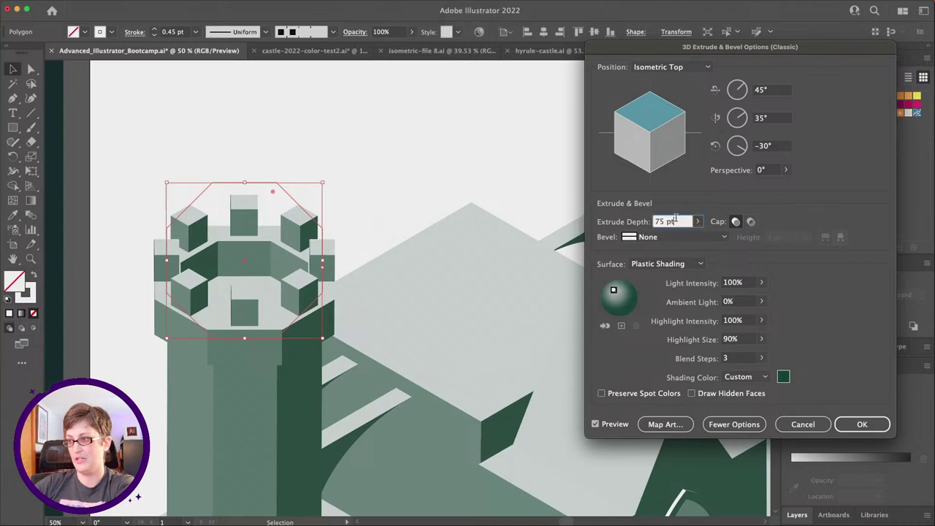
pyautogui.press('Down')
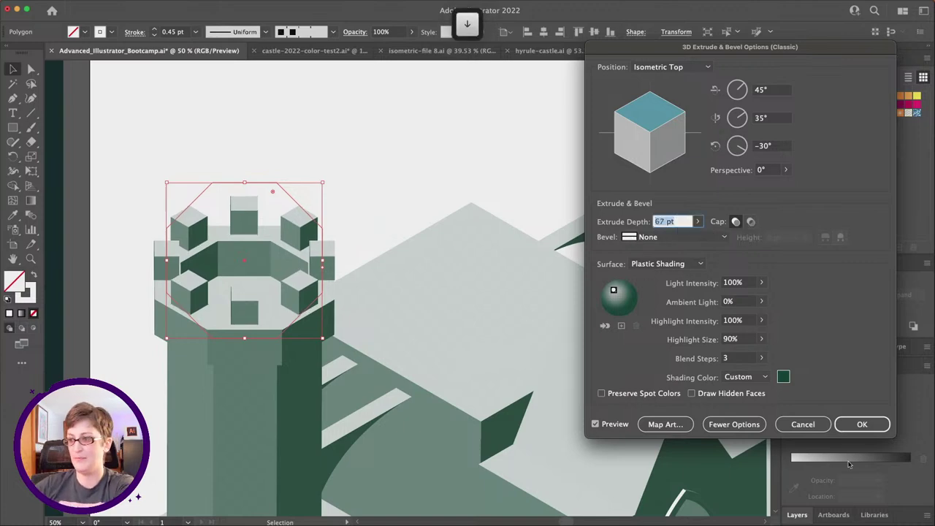
pyautogui.click(862, 425)
pyautogui.moveTo(308, 297); pyautogui.dragTo(308, 296)
pyautogui.press('shift+super+a')
# Copy the flat roof's rectangle, paste it in front, and swap its fill and stroke so only the stroke is extruded.
pyautogui.scroll(-3, 351, 384)
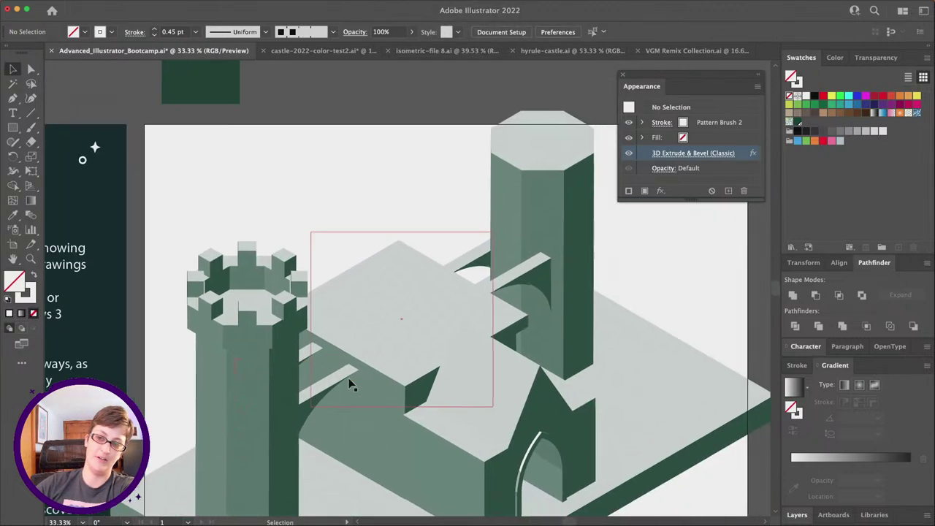
pyautogui.click(395, 316)
pyautogui.press('super+c')
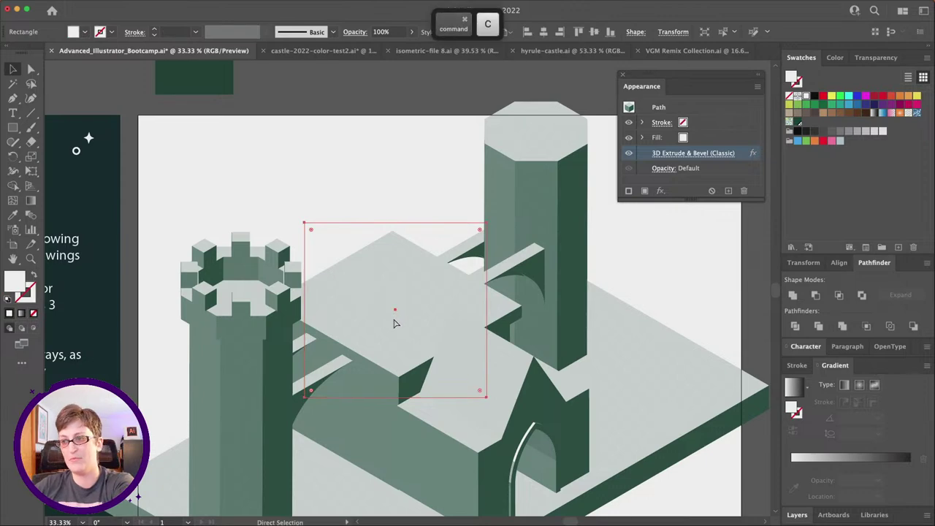
pyautogui.press('super+f')
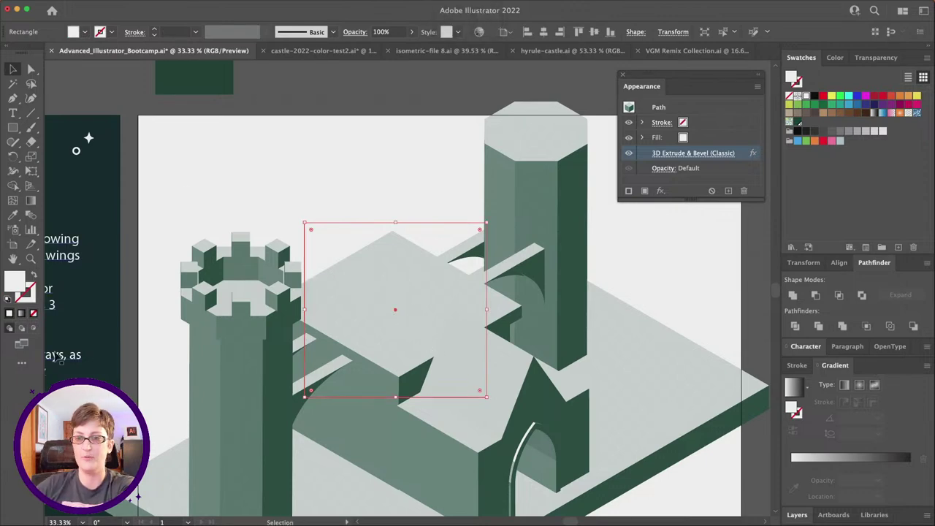
pyautogui.click(35, 275)
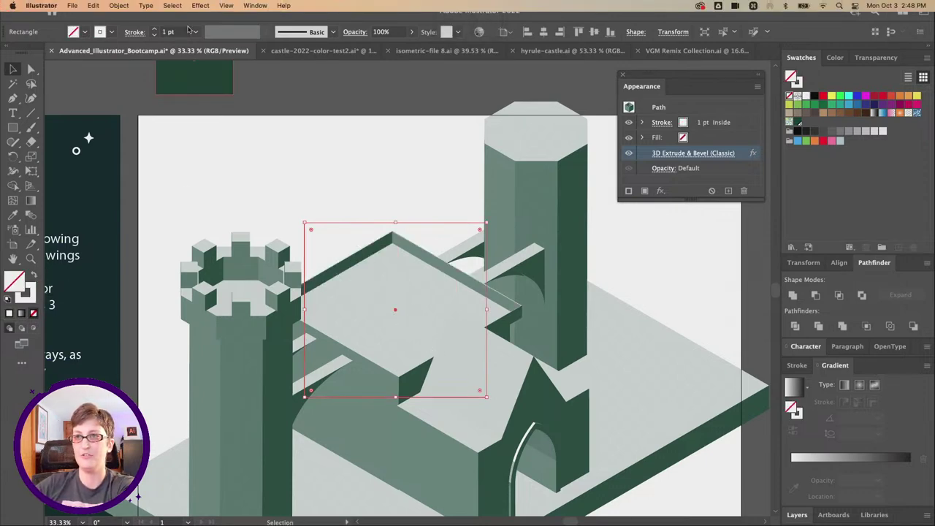
# Apply Pattern Brush 2 to the stroke of the copied roof rectangle.
pyautogui.click(195, 31)
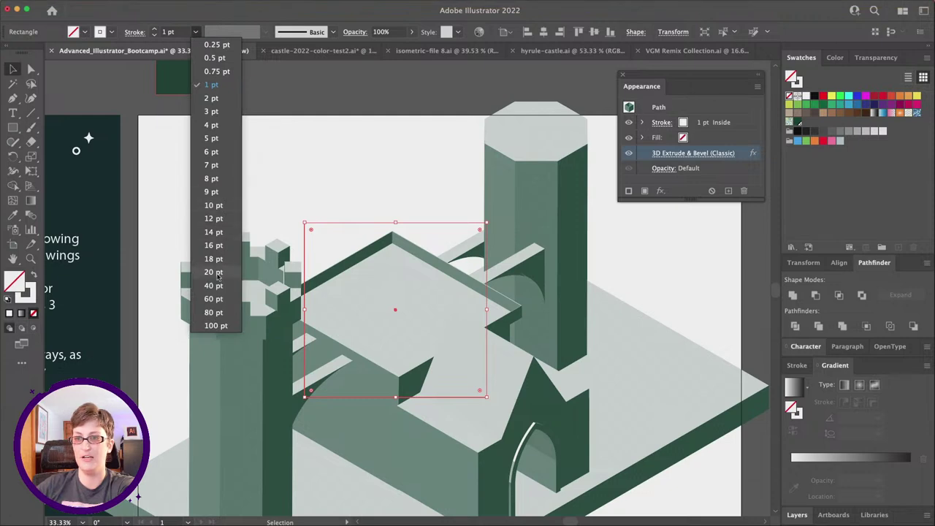
pyautogui.click(196, 32)
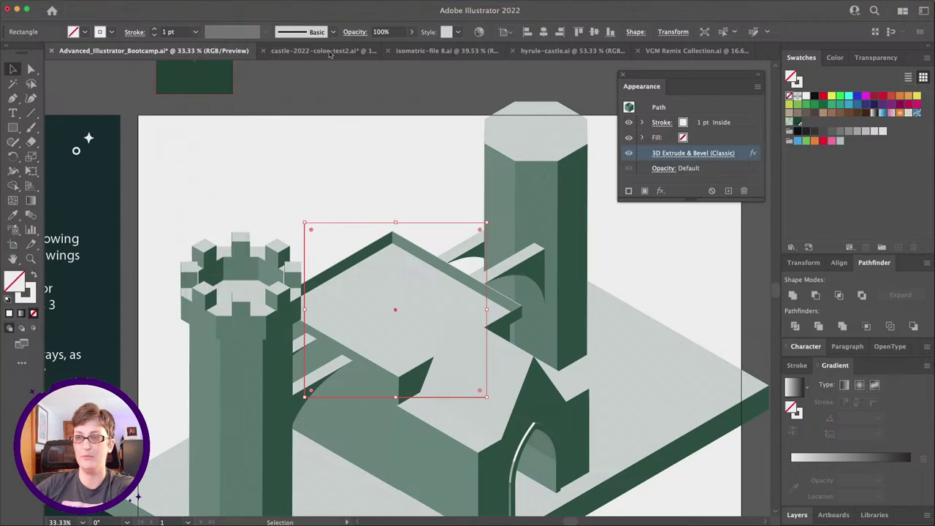
pyautogui.click(298, 31)
pyautogui.click(249, 111)
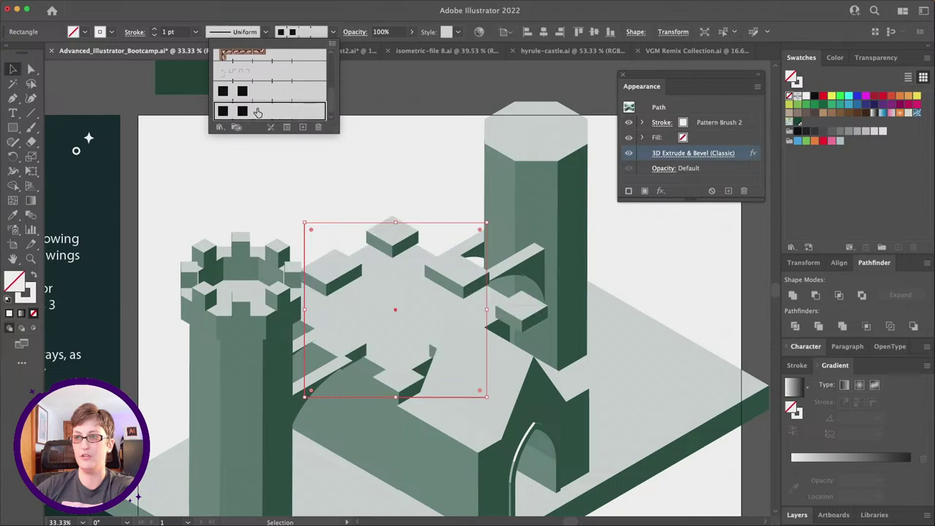
# Reduce the roof battlements' stroke weight to 0.5 pt, then refine it to 0.45 pt to match the tower battlements.
pyautogui.click(190, 37)
pyautogui.click(196, 31)
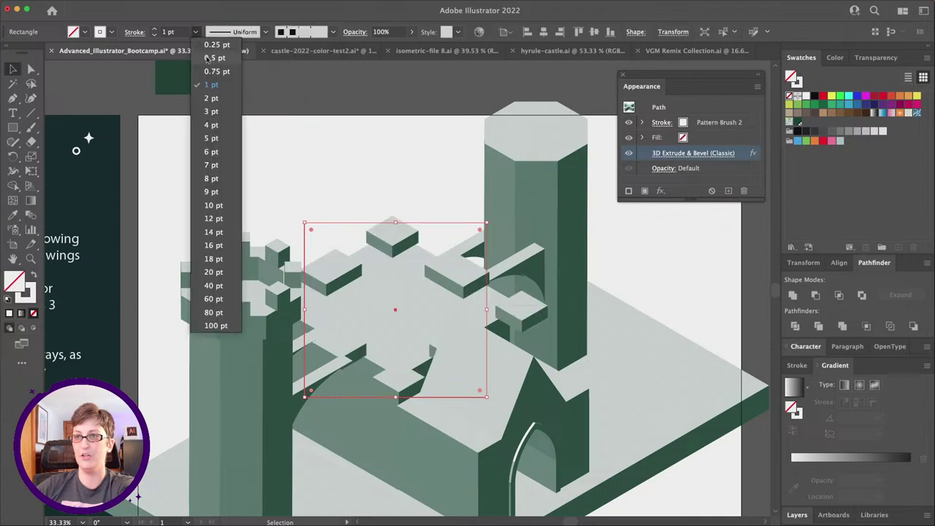
pyautogui.click(210, 59)
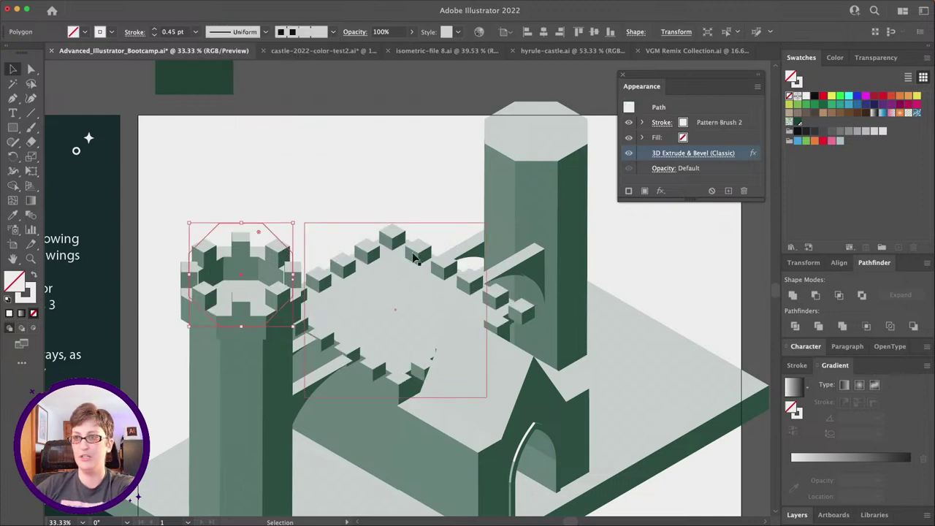
pyautogui.click(174, 32)
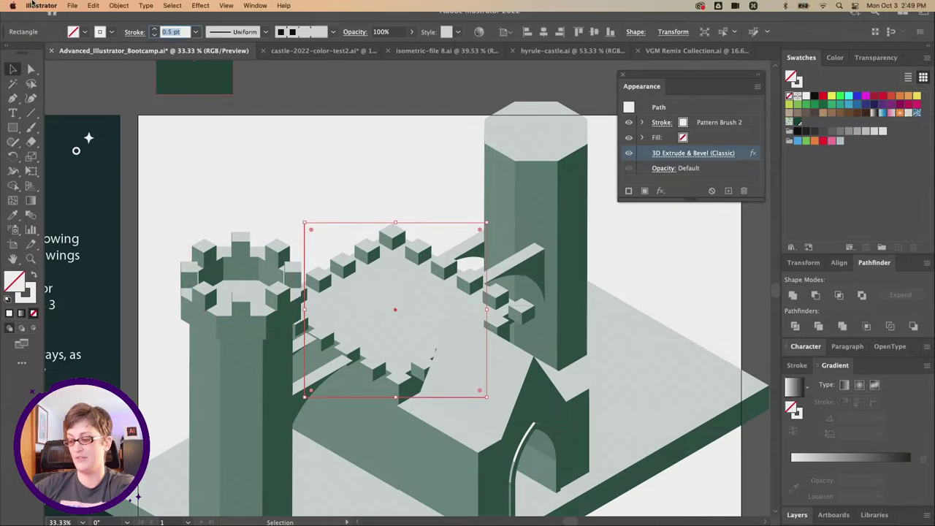
pyautogui.write('4')
pyautogui.press('Tab')
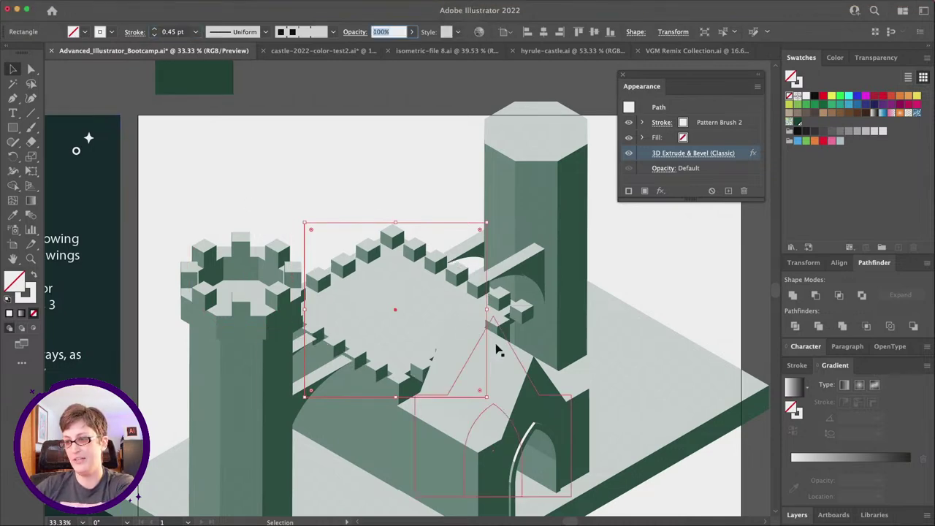
# Shrink the roof battlement rectangle slightly and shift it until the blocks line up with the flat roof's edges, then deselect it.
pyautogui.moveTo(487, 394); pyautogui.dragTo(471, 376)
pyautogui.scroll(2, 484, 312)
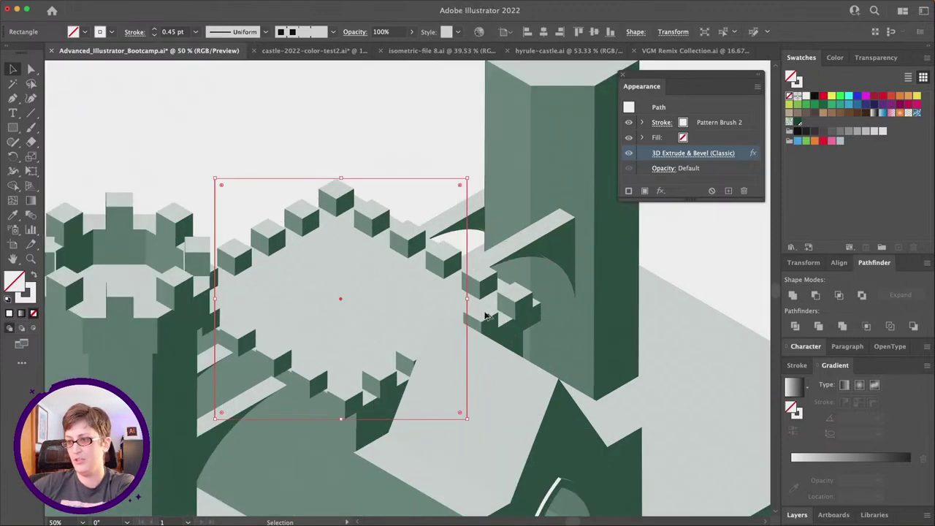
pyautogui.moveTo(512, 298); pyautogui.dragTo(518, 296)
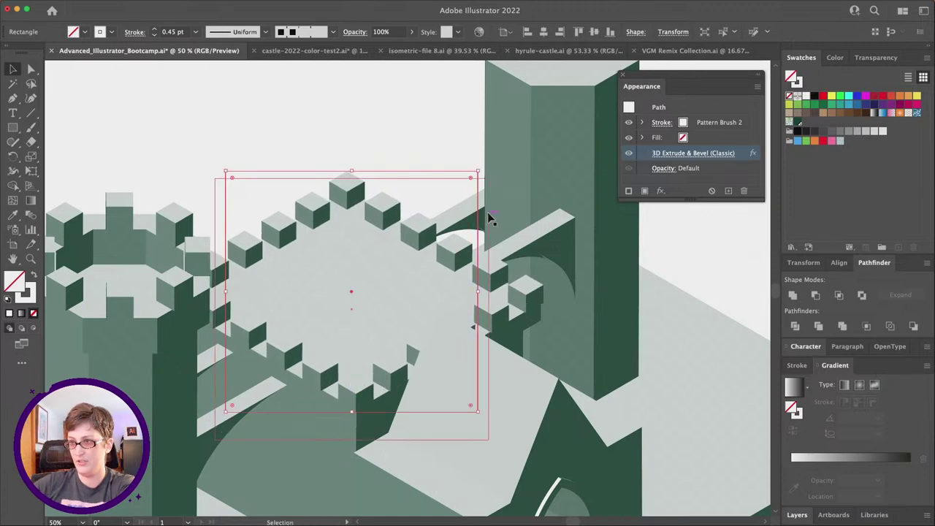
pyautogui.moveTo(479, 171); pyautogui.dragTo(475, 172)
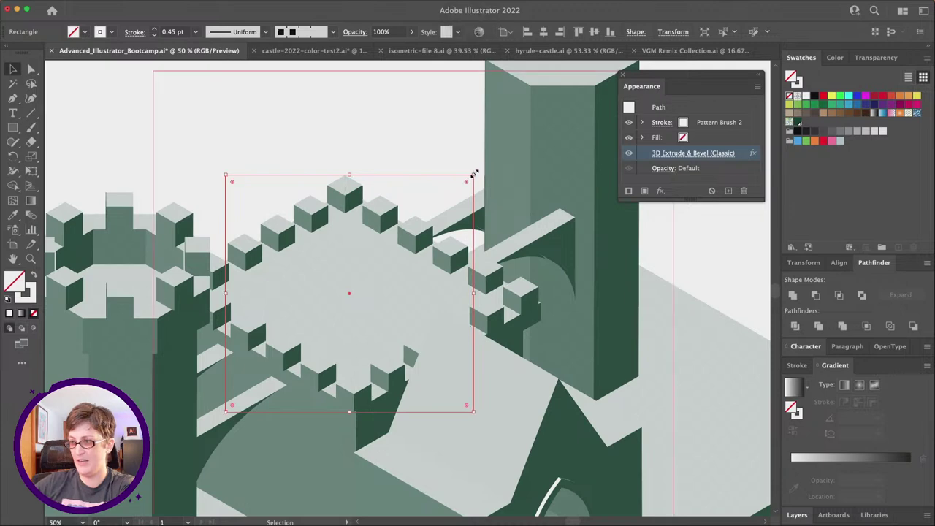
pyautogui.press('Right')
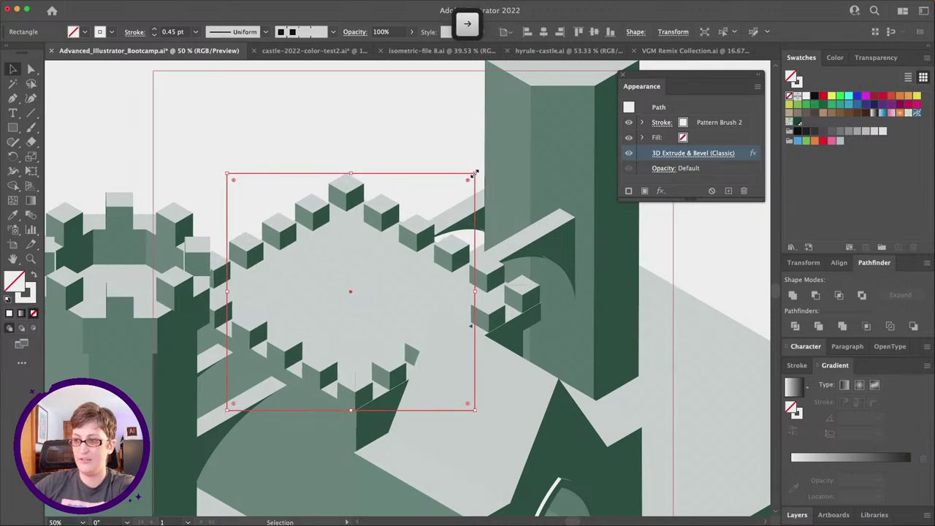
pyautogui.press('super+shift+a')
# Recolour the Shadow spot swatch to a dark purple with hue 304° and brightness 24%.
pyautogui.scroll(-2, 453, 314)
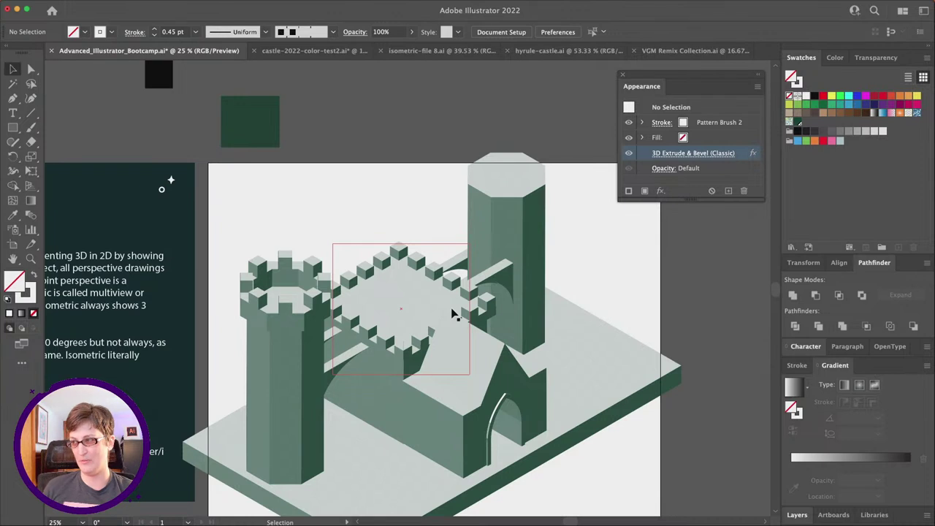
pyautogui.scroll(-3, 453, 315)
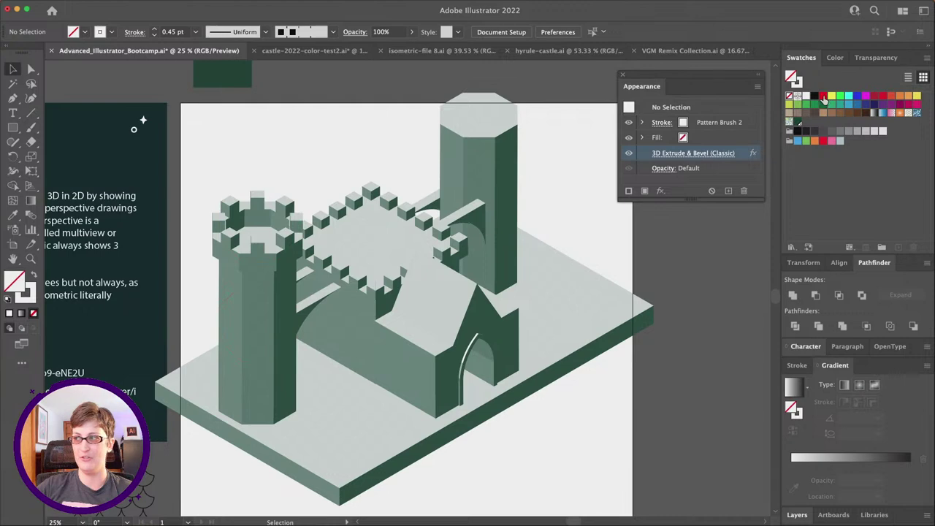
pyautogui.doubleClick(798, 123)
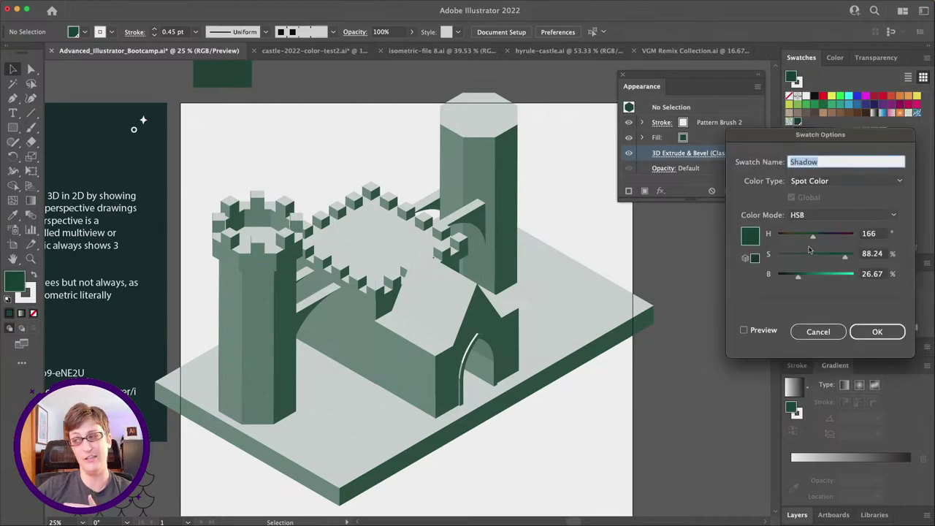
pyautogui.click(745, 330)
pyautogui.moveTo(816, 236); pyautogui.dragTo(826, 238)
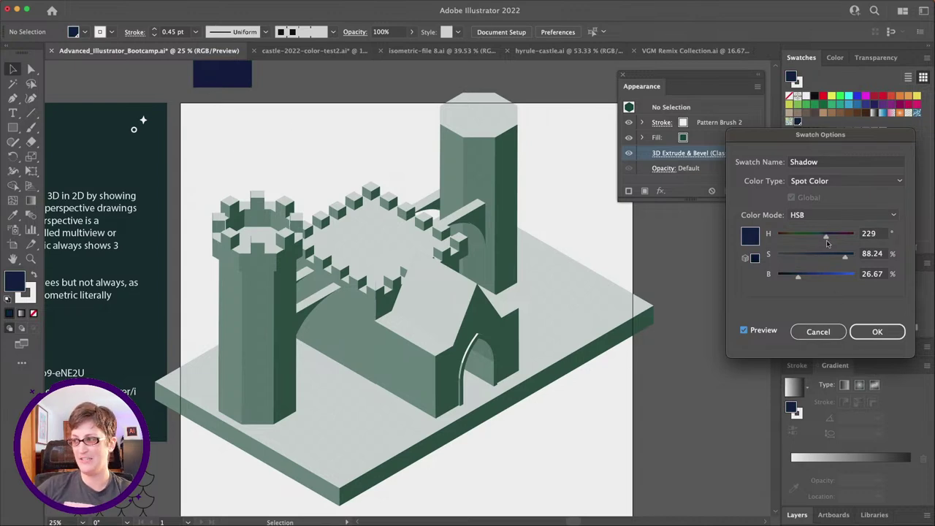
pyautogui.moveTo(829, 240); pyautogui.dragTo(832, 239)
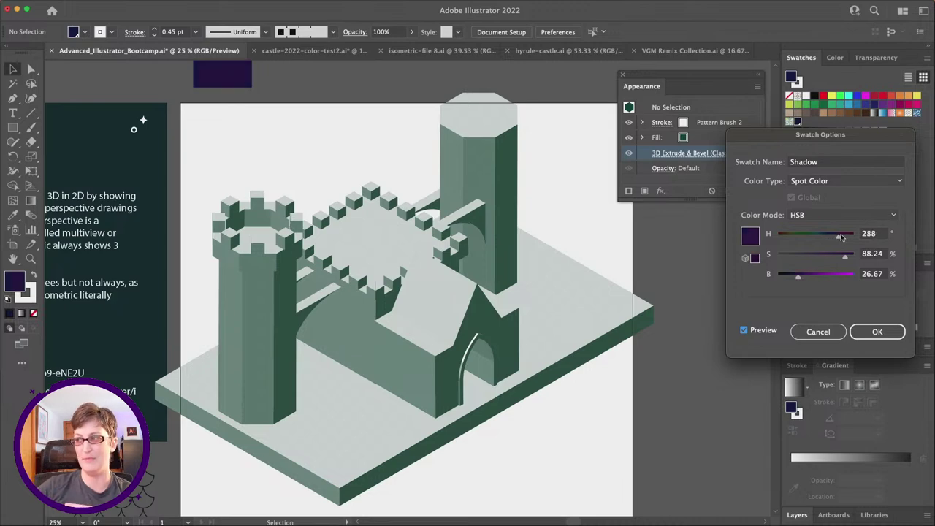
pyautogui.moveTo(841, 237); pyautogui.dragTo(844, 237)
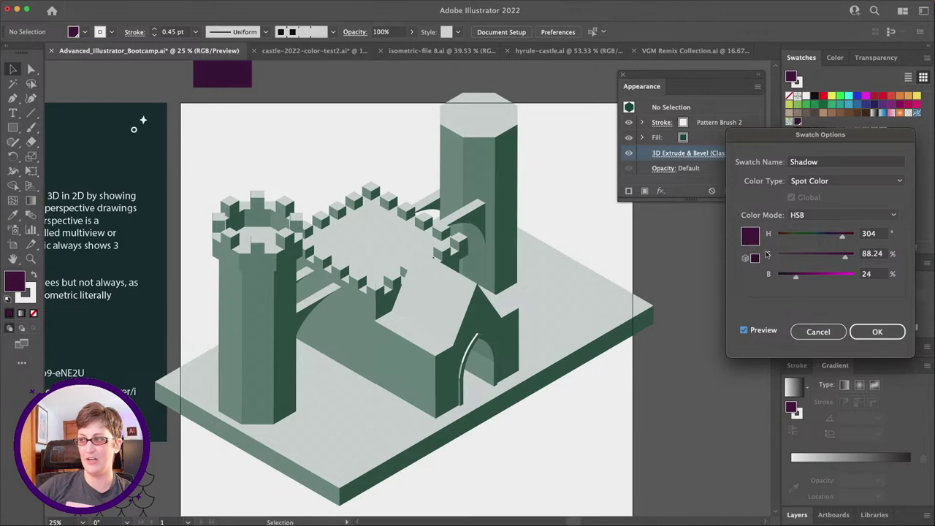
pyautogui.click(877, 331)
# Set the 3D Extrude & Bevel shading colour of the tall rear tower to the Shadow swatch.
pyautogui.click(500, 159)
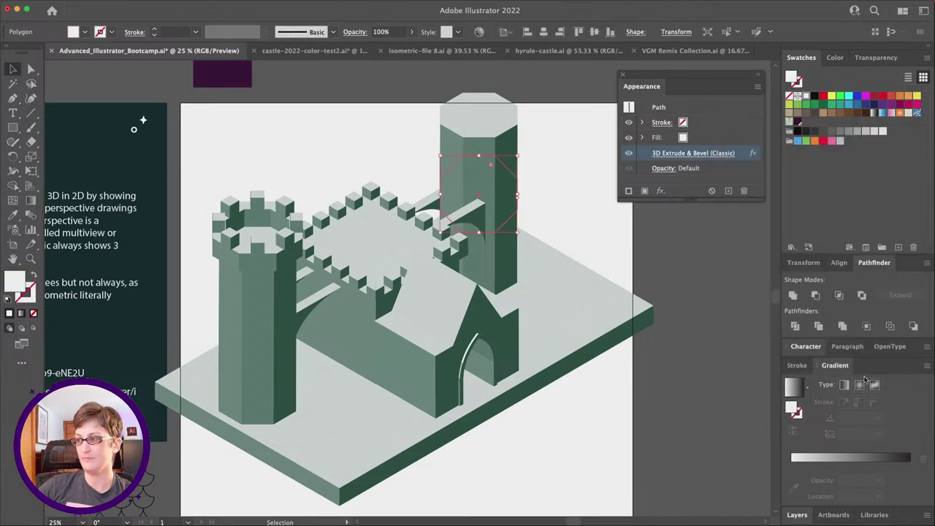
pyautogui.click(693, 154)
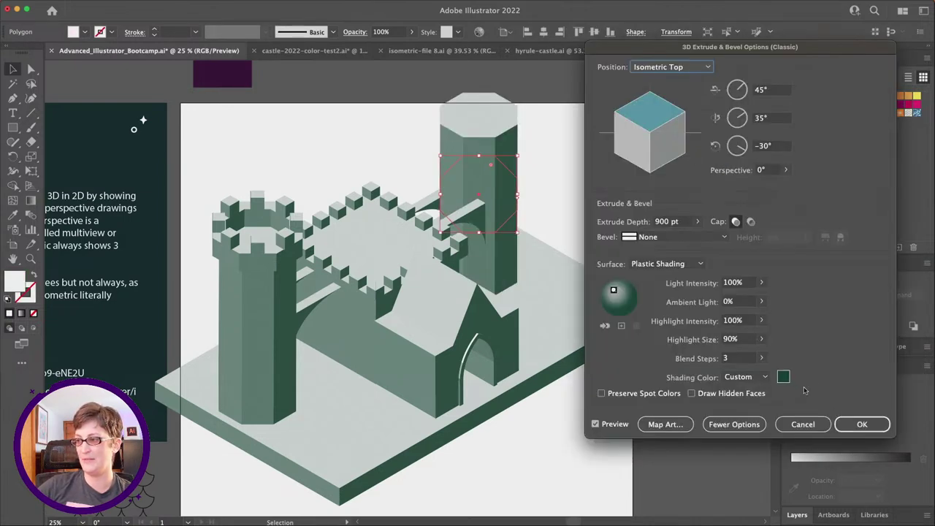
pyautogui.click(784, 378)
pyautogui.click(724, 234)
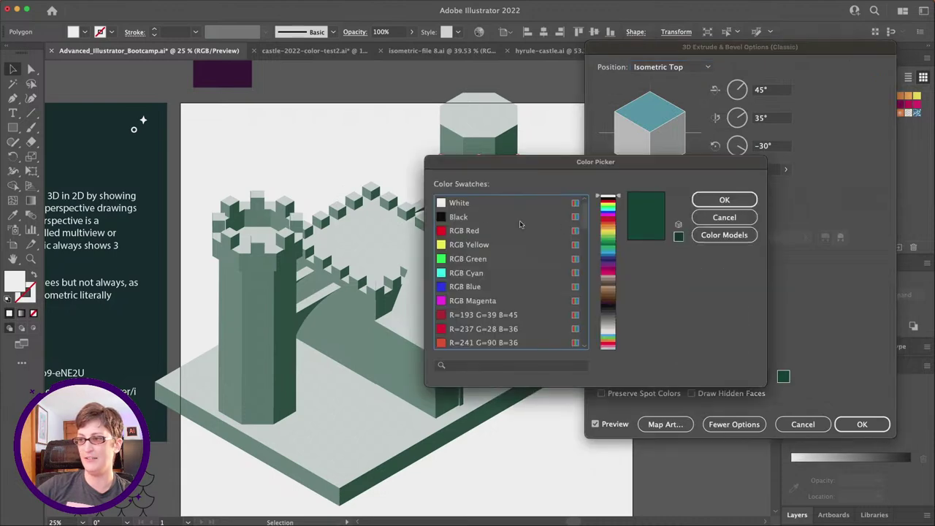
pyautogui.scroll(-10, 491, 256)
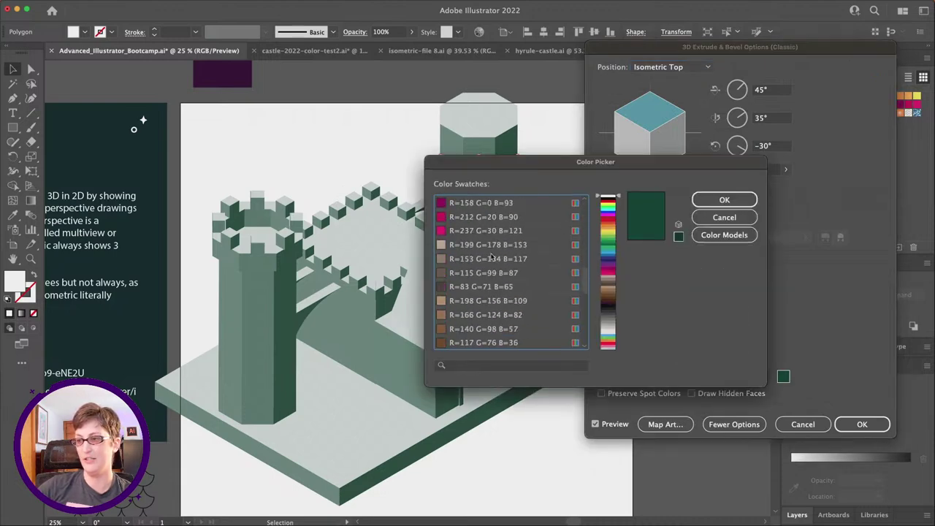
pyautogui.scroll(5, 492, 256)
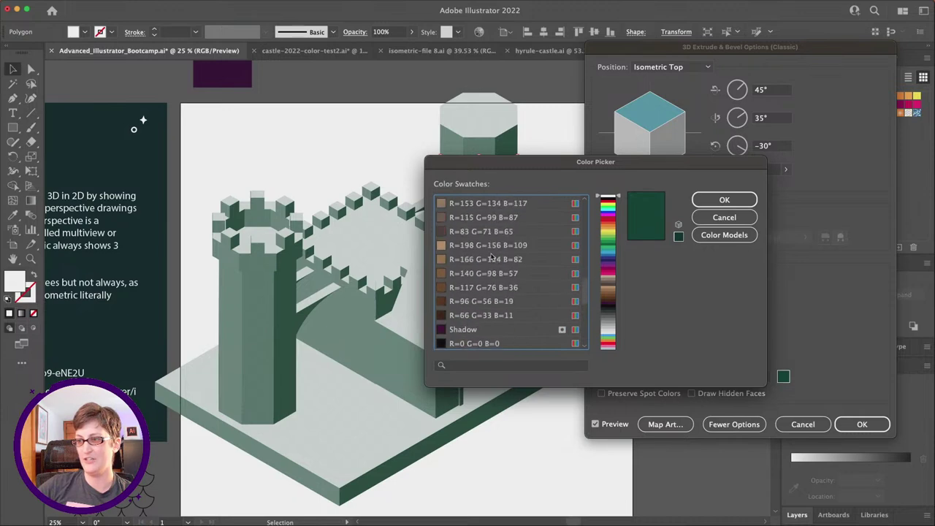
pyautogui.click(494, 329)
pyautogui.click(725, 200)
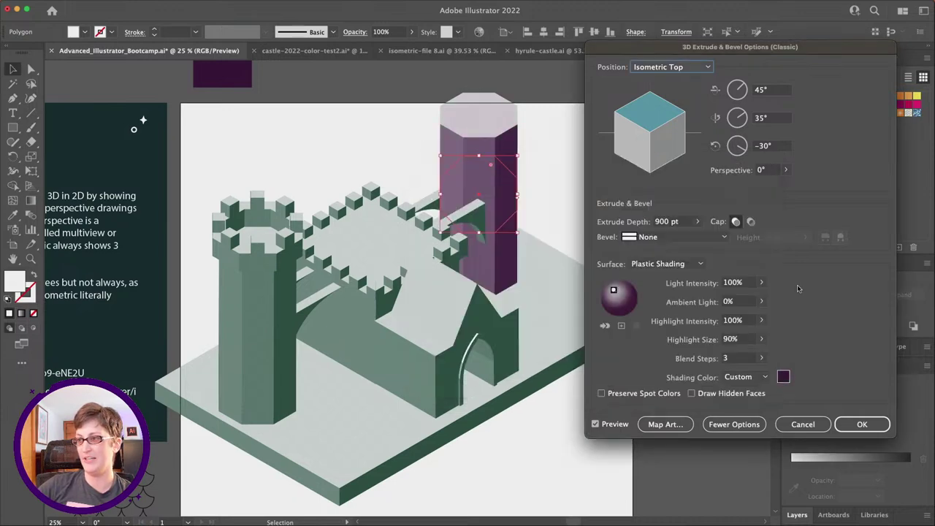
pyautogui.click(863, 424)
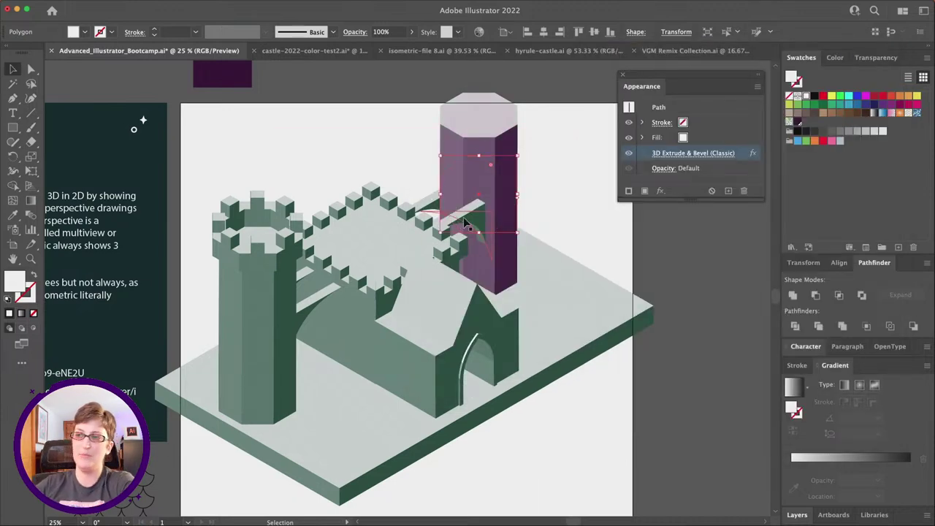
# Select all the arched flying buttresses together and set their 3D Extrude & Bevel shading colour to the Shadow swatch.
pyautogui.click(466, 223)
pyautogui.click(172, 6)
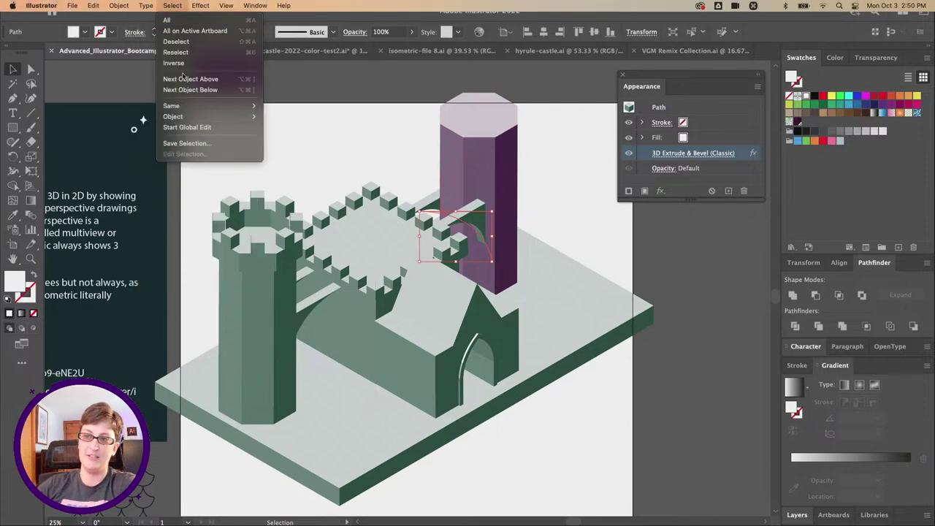
pyautogui.moveTo(190, 106)
pyautogui.click(310, 123)
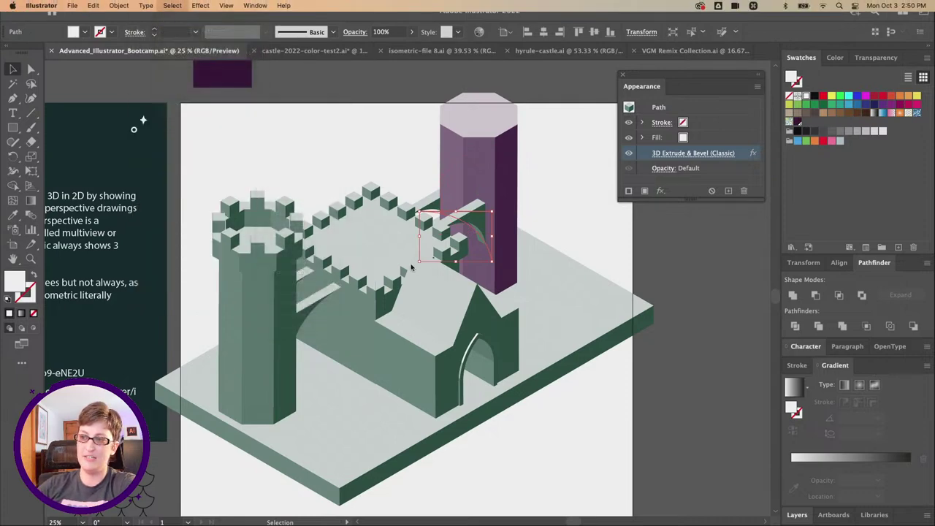
pyautogui.click(674, 153)
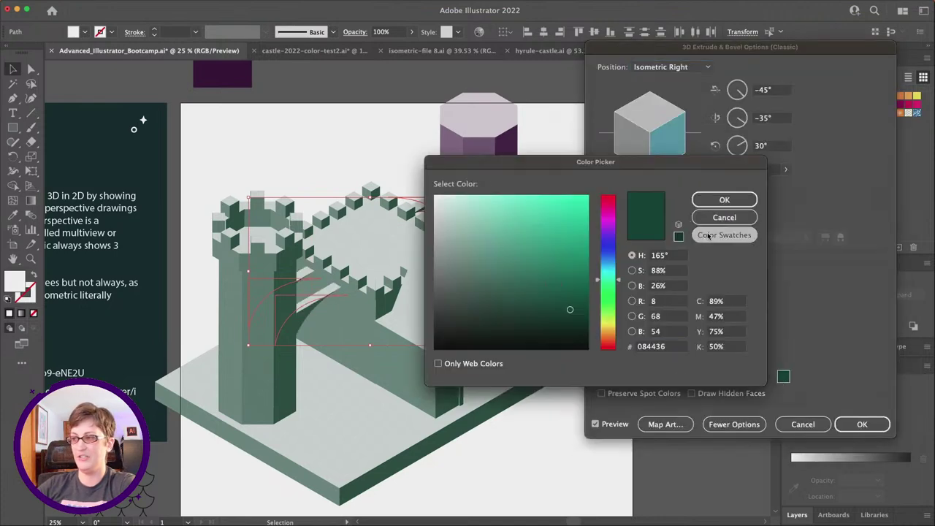
pyautogui.click(724, 235)
pyautogui.scroll(-5, 524, 253)
pyautogui.scroll(-8, 524, 255)
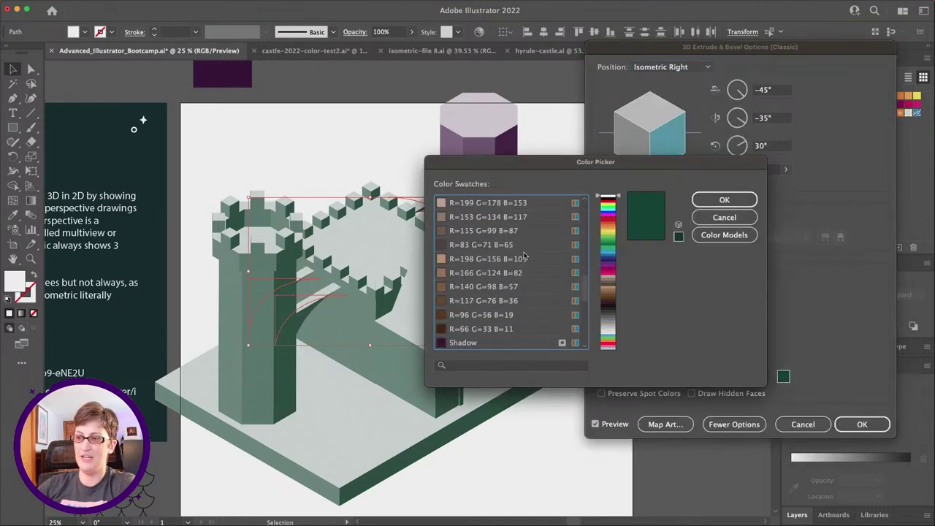
pyautogui.click(502, 231)
pyautogui.click(724, 199)
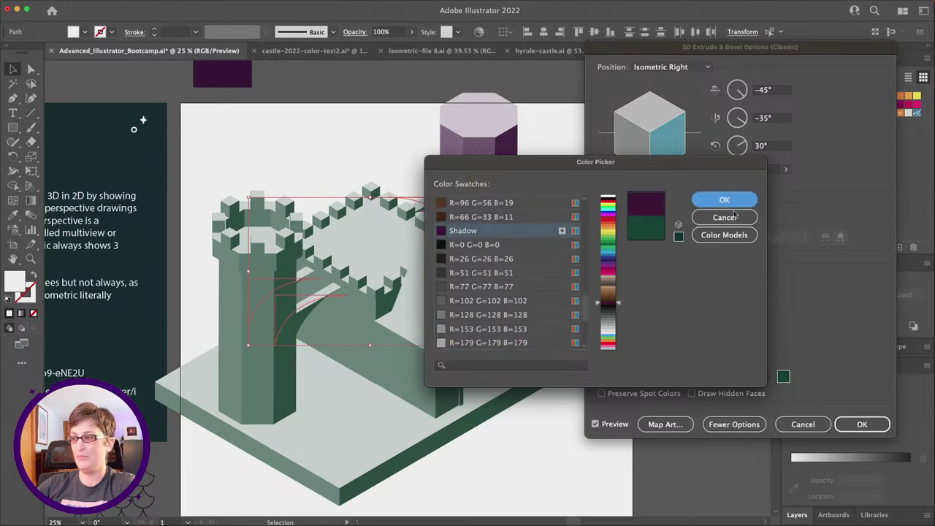
pyautogui.click(862, 424)
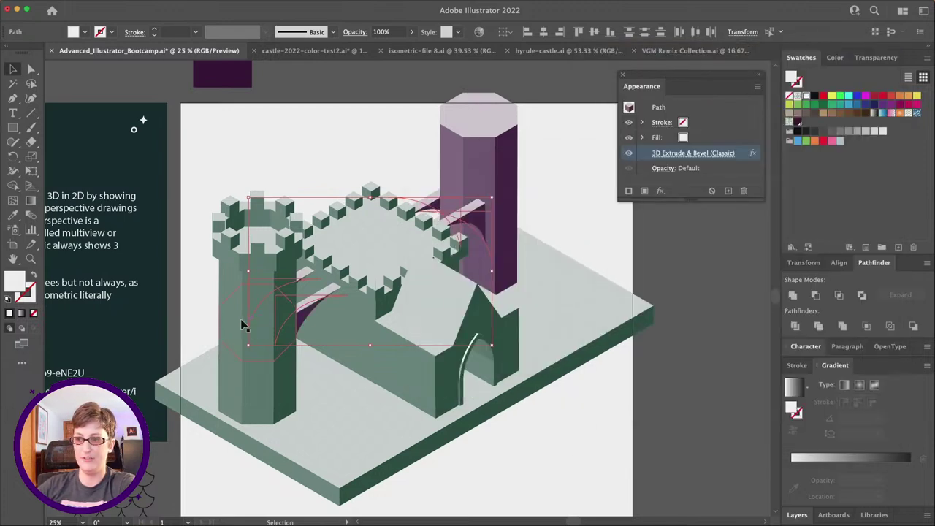
# Set the 3D shading colour of the gabled entrance building to the Shadow swatch.
pyautogui.click(416, 339)
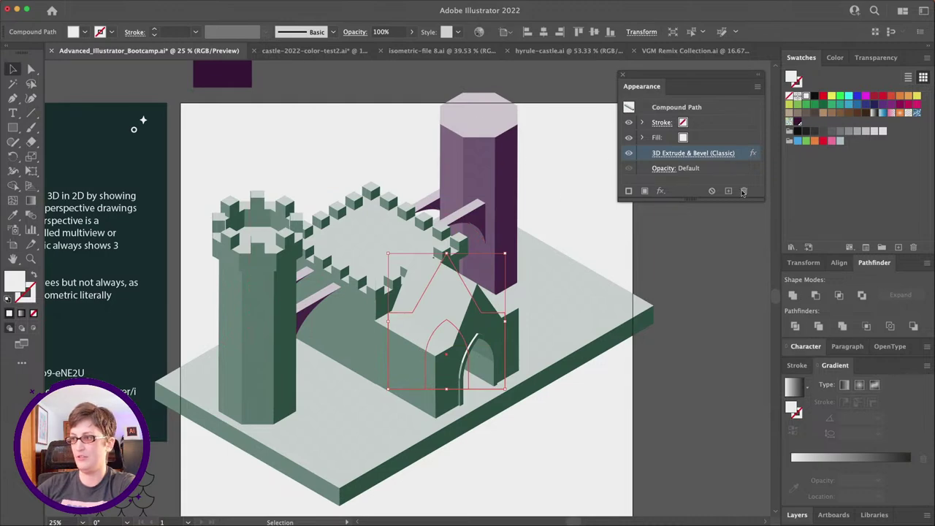
pyautogui.click(722, 153)
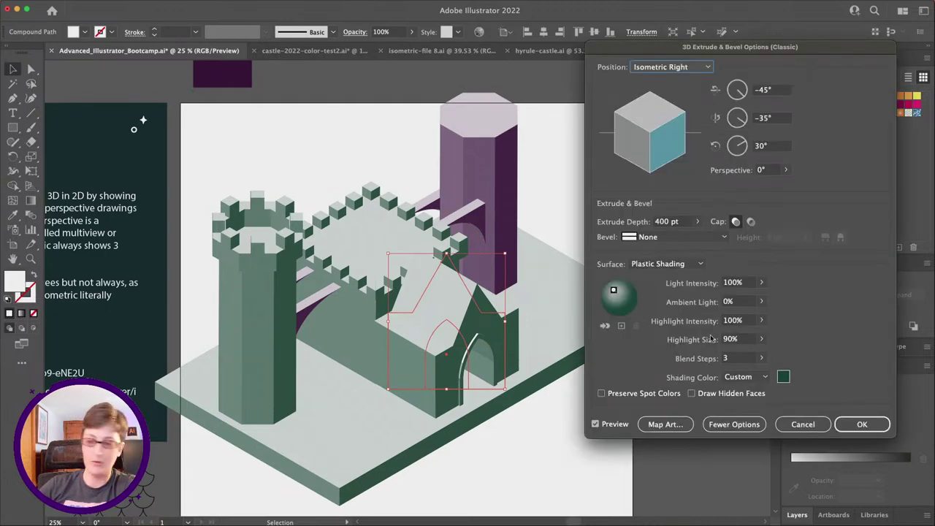
pyautogui.click(782, 377)
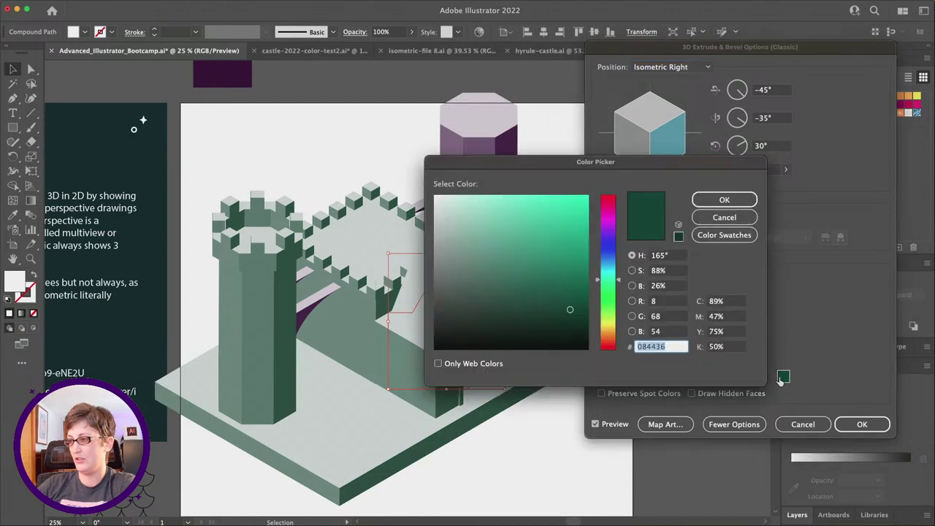
pyautogui.click(724, 234)
pyautogui.scroll(-2, 496, 230)
pyautogui.scroll(-10, 496, 230)
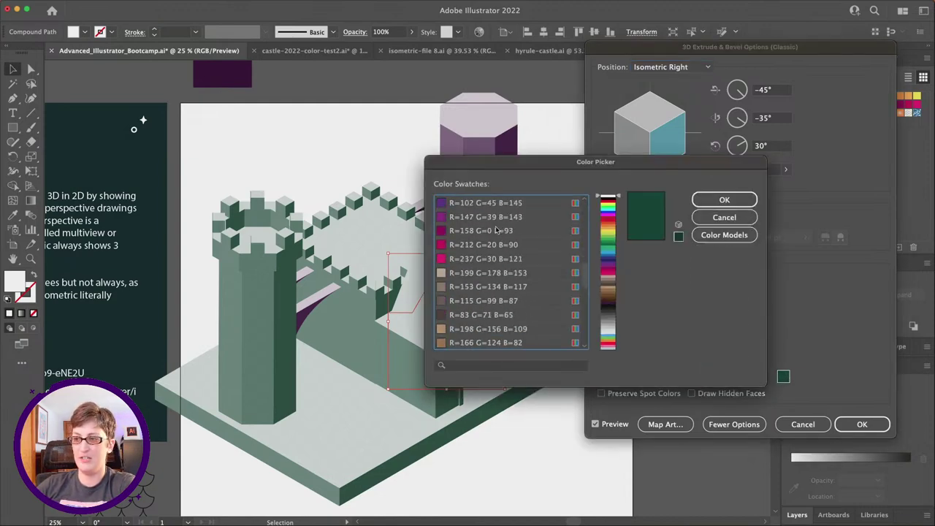
pyautogui.scroll(-2, 495, 230)
pyautogui.click(498, 287)
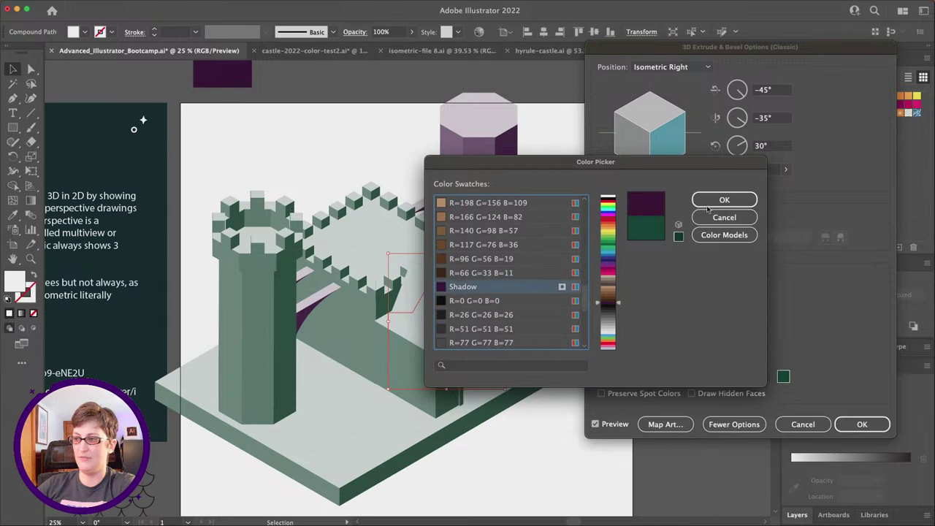
pyautogui.click(724, 200)
pyautogui.click(860, 424)
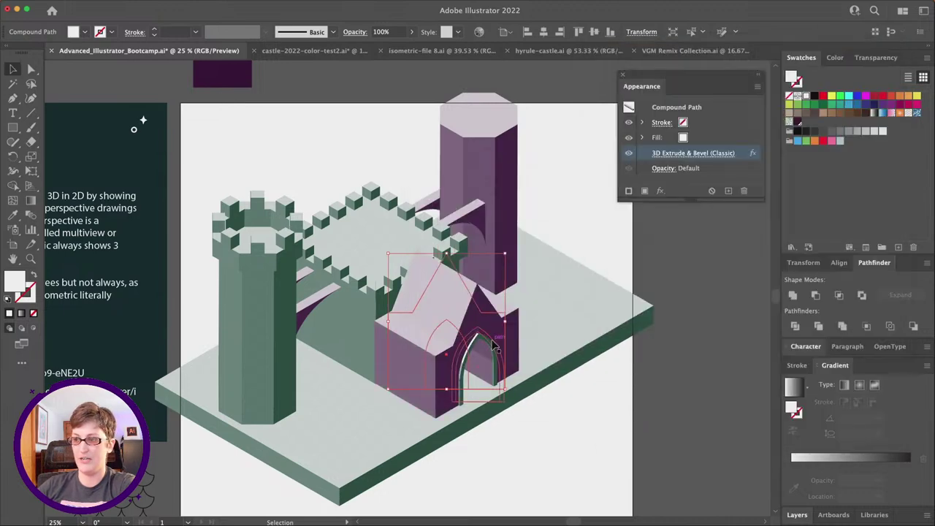
# Apply the Shadow swatch as the 3D shading colour of the doorway's arched trim and of the castle's base slab.
pyautogui.click(670, 154)
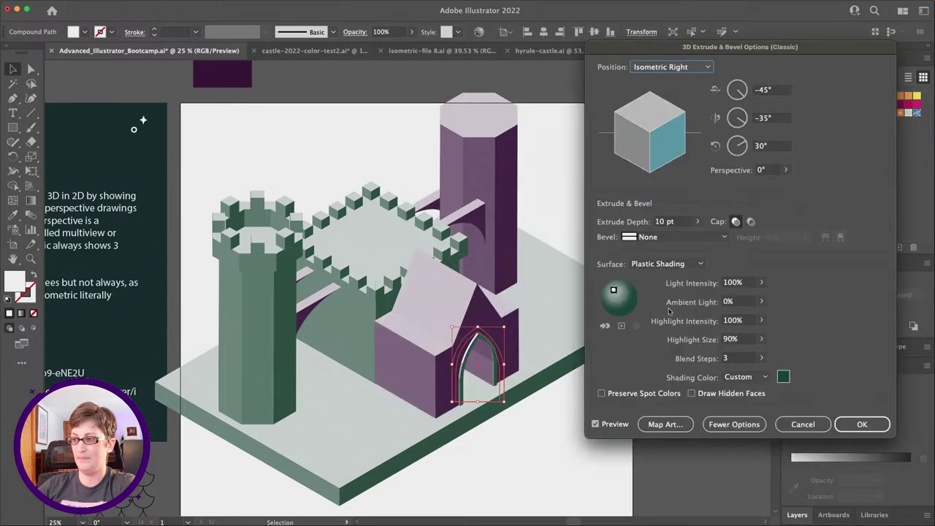
pyautogui.click(764, 381)
pyautogui.click(766, 364)
pyautogui.click(696, 235)
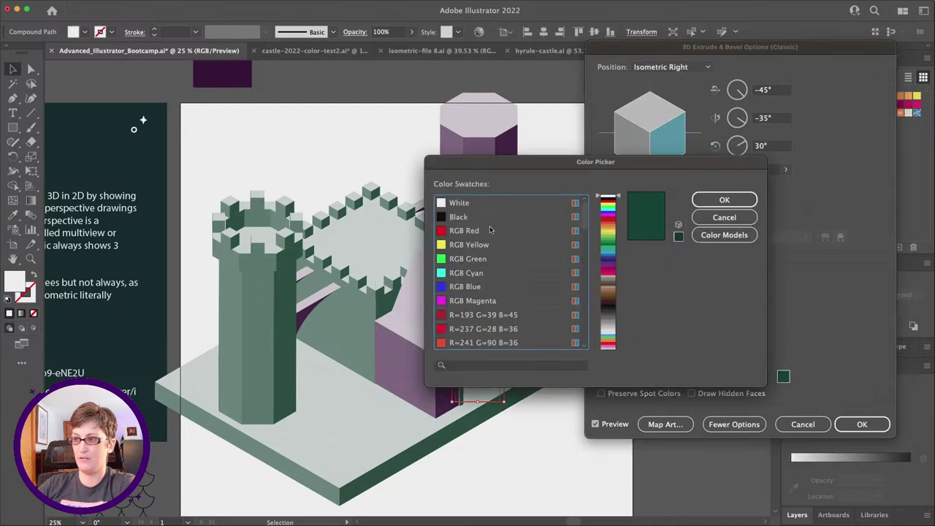
pyautogui.scroll(-5, 492, 231)
pyautogui.scroll(-6, 491, 231)
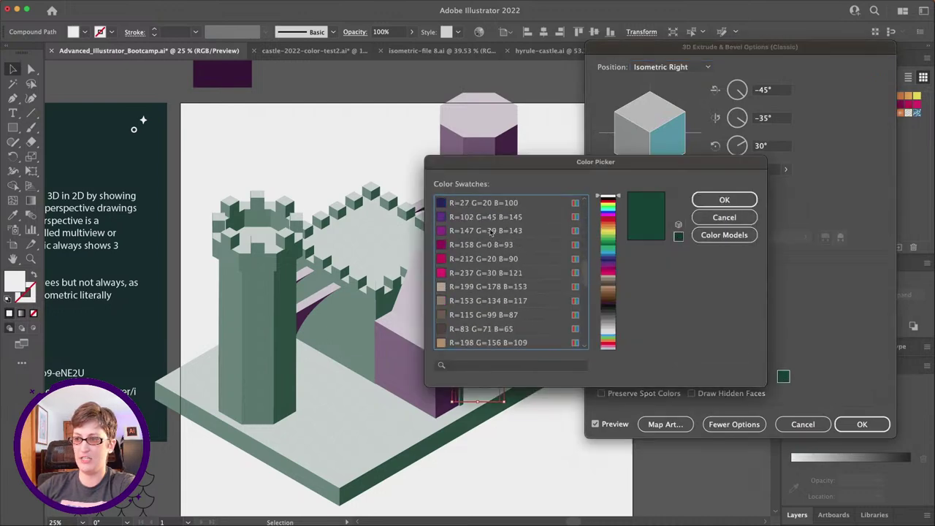
pyautogui.click(486, 258)
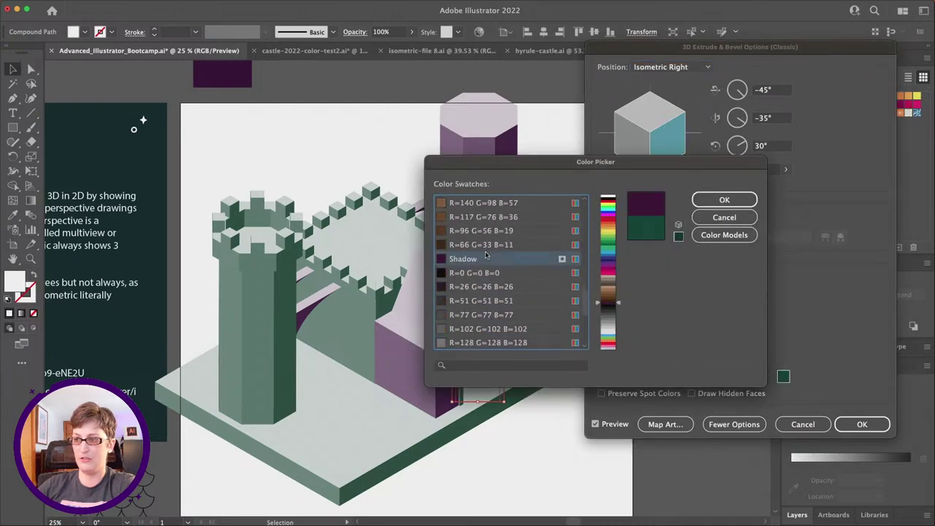
pyautogui.click(724, 199)
pyautogui.click(859, 425)
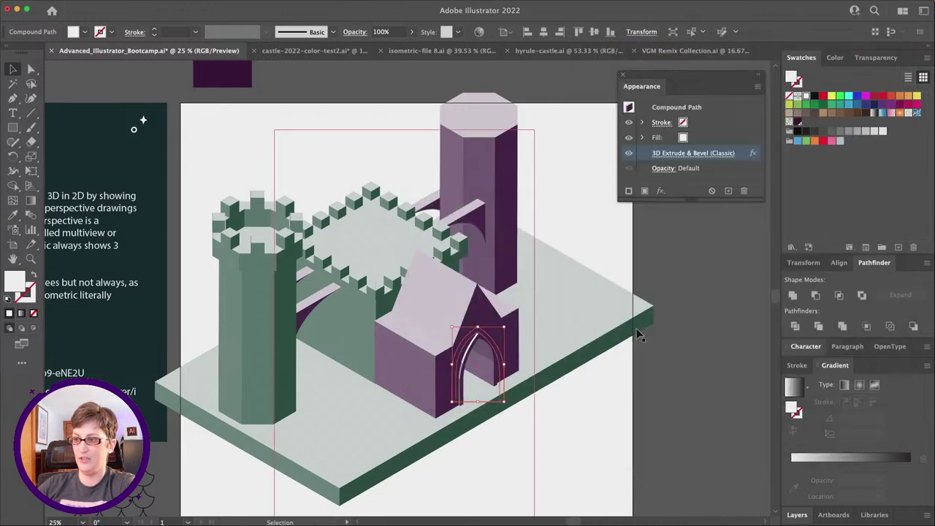
pyautogui.click(691, 155)
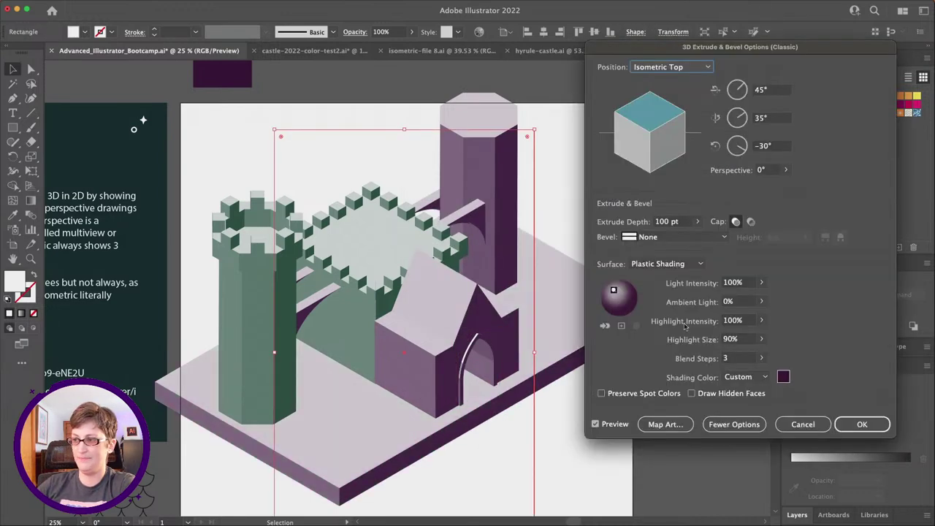
pyautogui.click(861, 425)
# Set the 3D shading colour of the main hall block beneath the flat roof to the Shadow swatch.
pyautogui.click(334, 309)
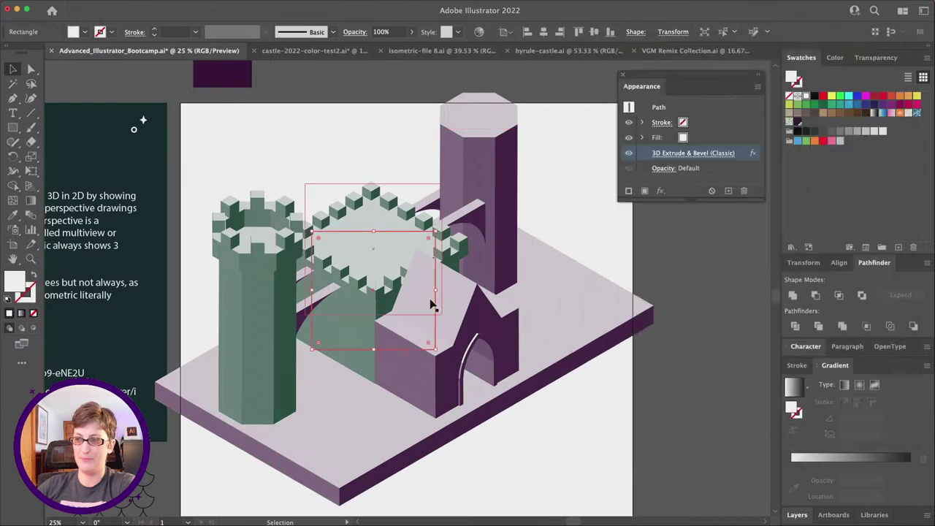
pyautogui.click(721, 156)
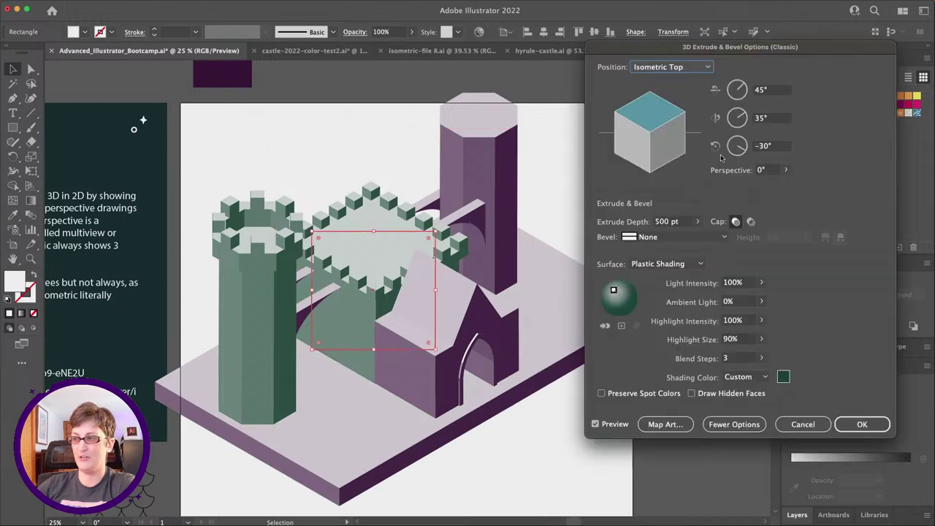
pyautogui.click(783, 377)
pyautogui.click(724, 235)
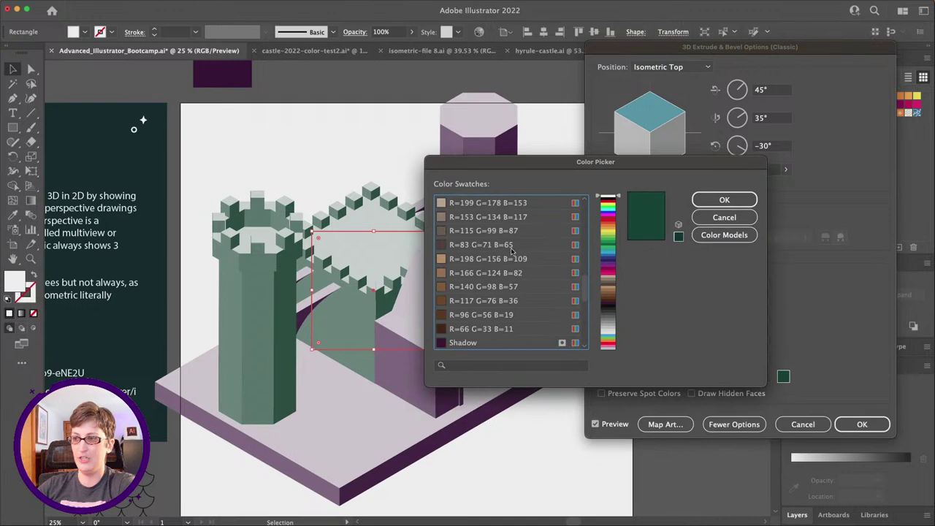
pyautogui.scroll(3, 511, 251)
pyautogui.scroll(-6, 512, 251)
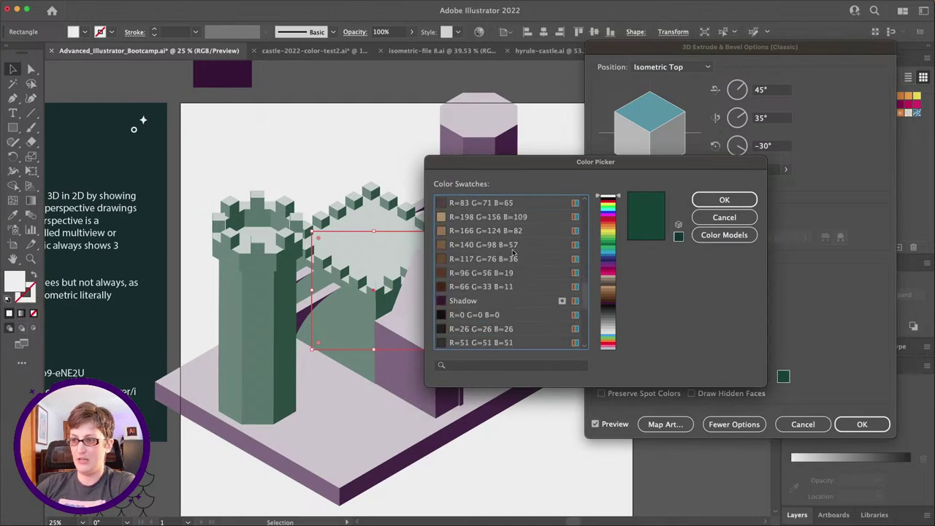
pyautogui.click(506, 302)
pyautogui.click(724, 200)
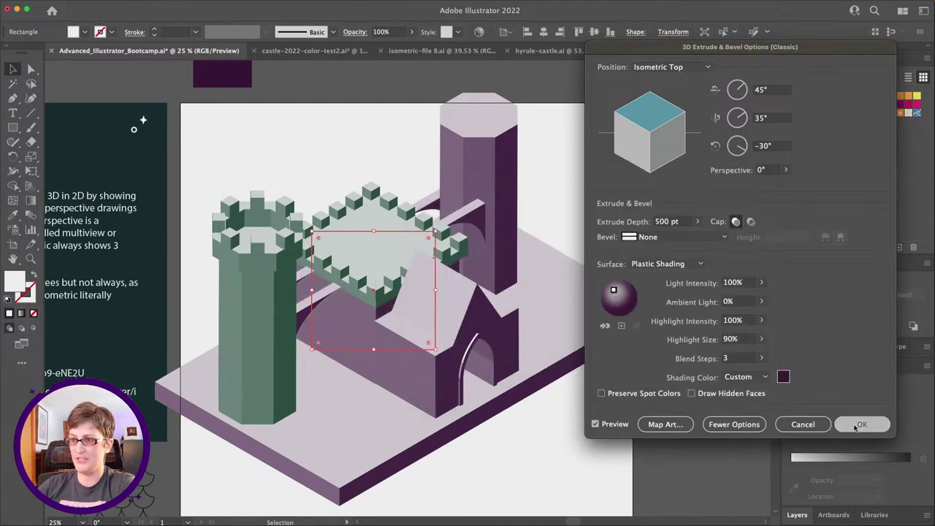
pyautogui.click(862, 425)
# Set the 3D shading colour of the front tower's octagonal shaft to the Shadow swatch.
pyautogui.click(253, 261)
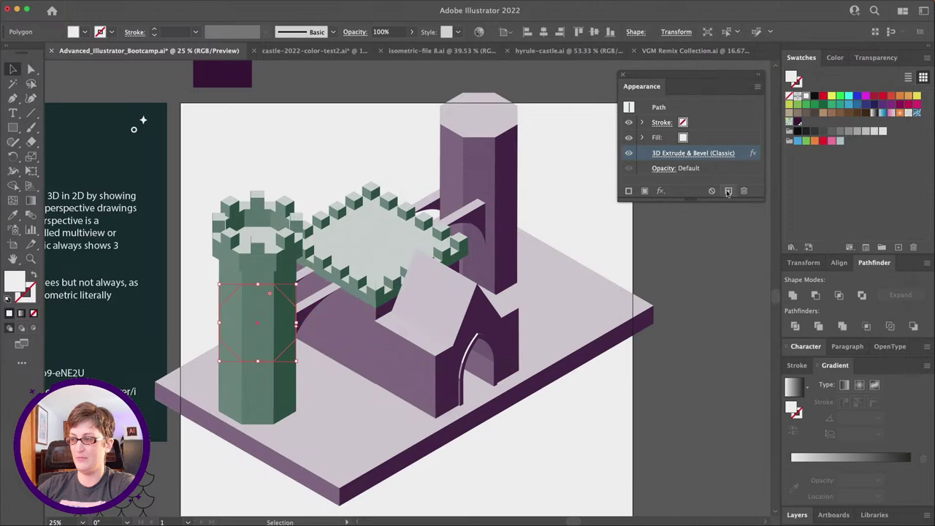
pyautogui.click(719, 157)
pyautogui.click(786, 378)
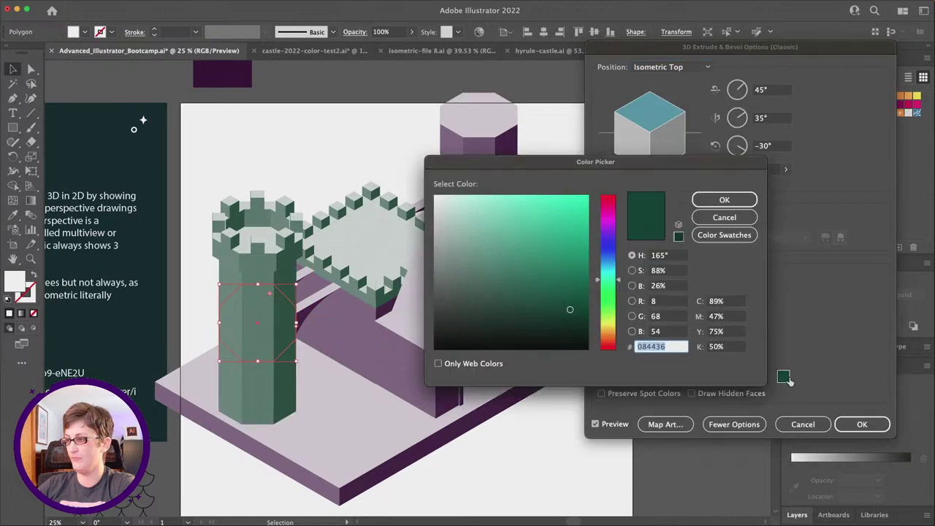
pyautogui.click(724, 234)
pyautogui.scroll(-5, 497, 276)
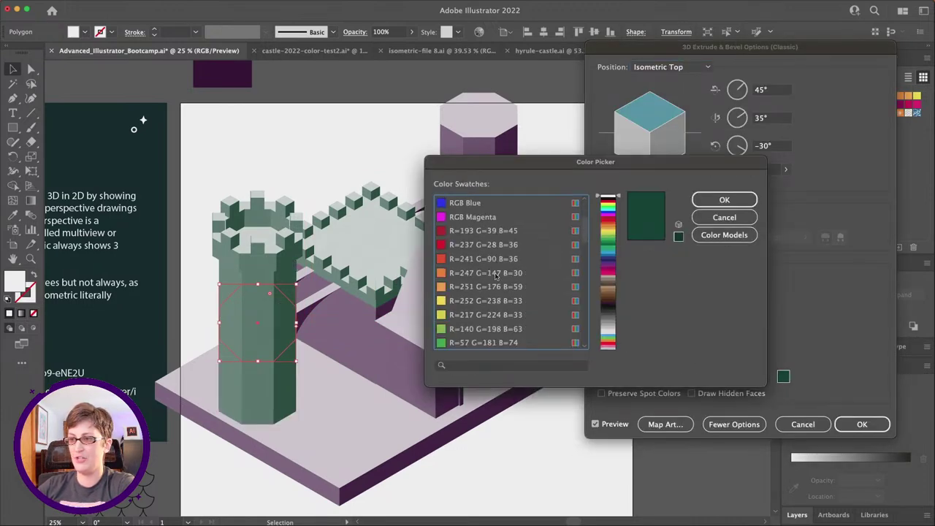
pyautogui.scroll(-6, 496, 276)
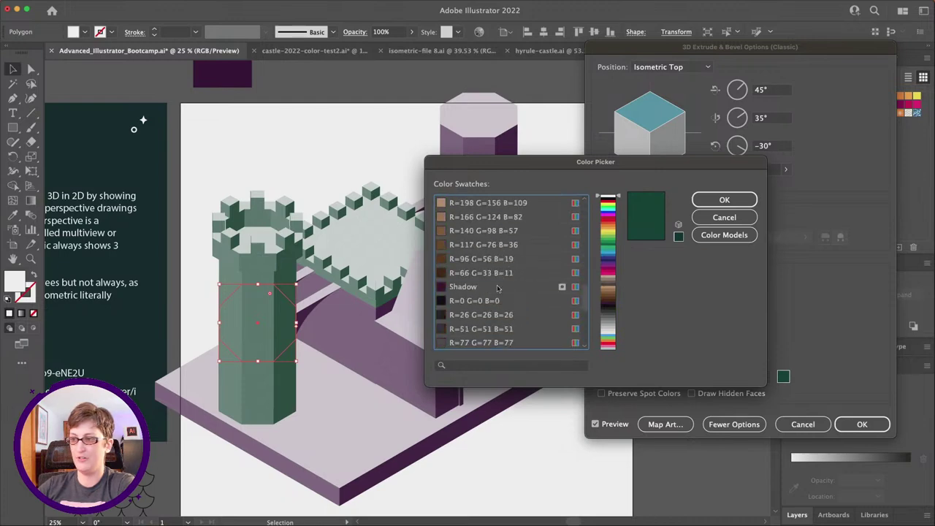
pyautogui.click(497, 287)
pyautogui.click(724, 200)
pyautogui.click(862, 425)
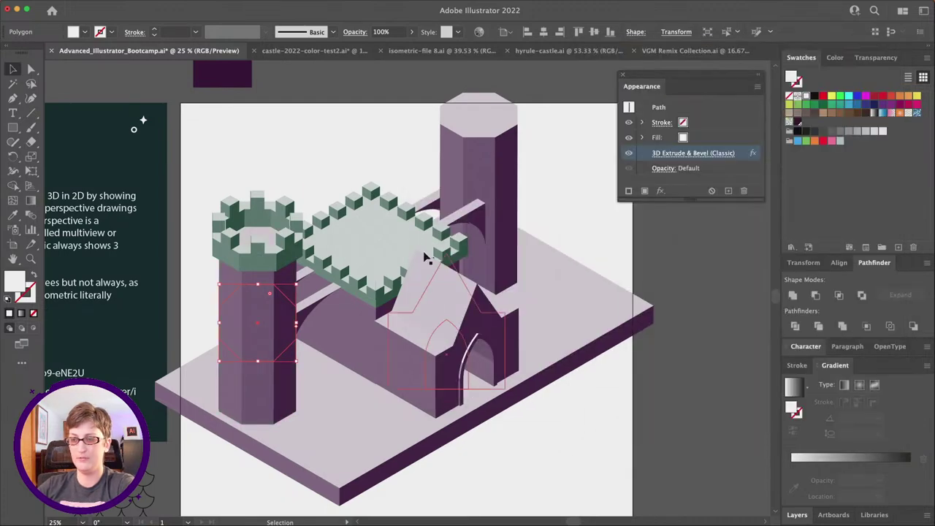
pyautogui.click(426, 258)
pyautogui.keyDown('shift'); pyautogui.click(262, 255); pyautogui.keyUp('shift')
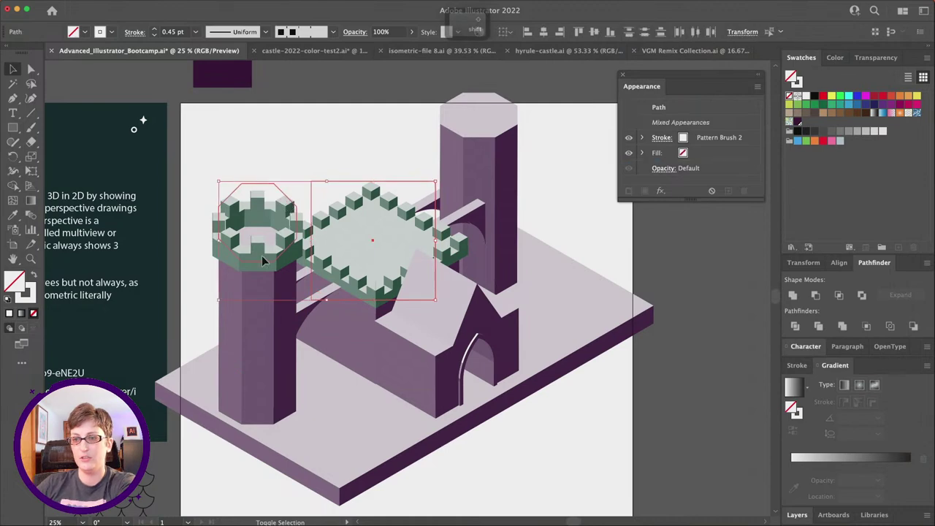
pyautogui.click(715, 269)
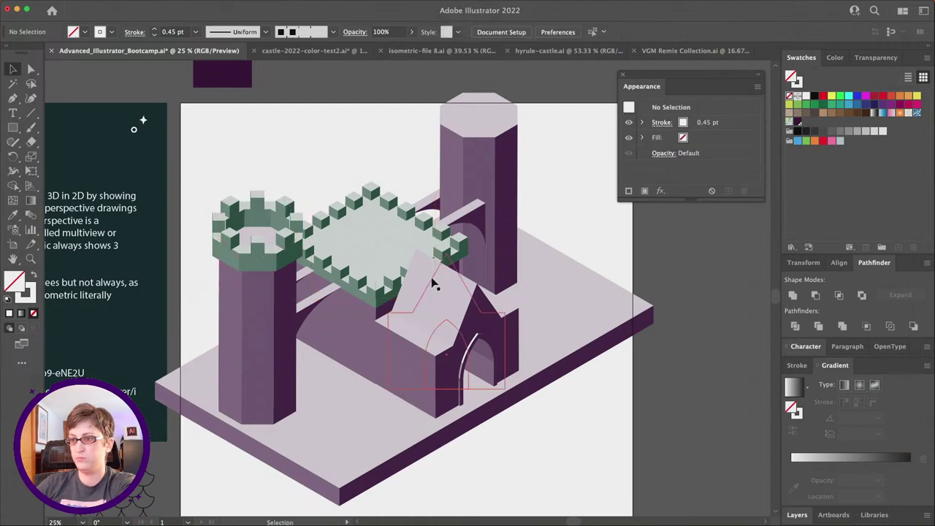
# Set the 3D shading colour of the flat roof slab inside the battlements to the Shadow swatch.
pyautogui.click(371, 237)
pyautogui.click(694, 153)
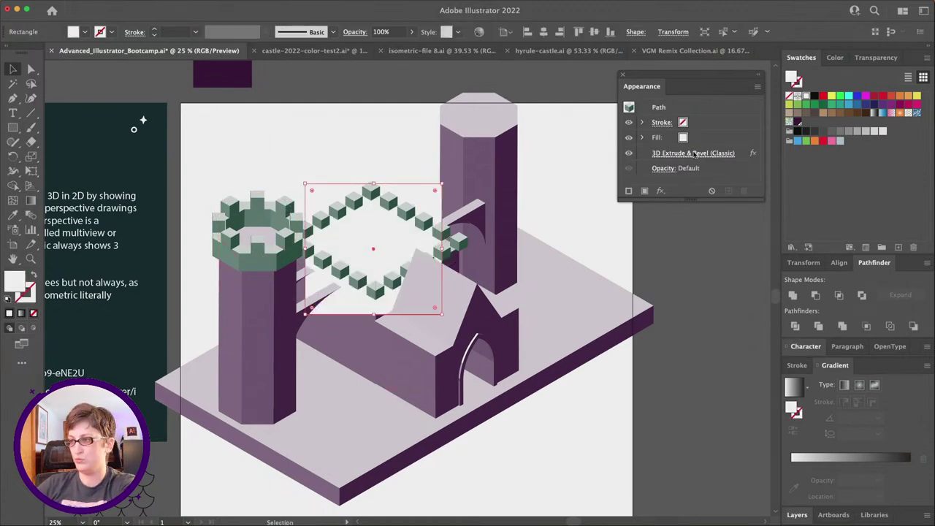
pyautogui.click(782, 376)
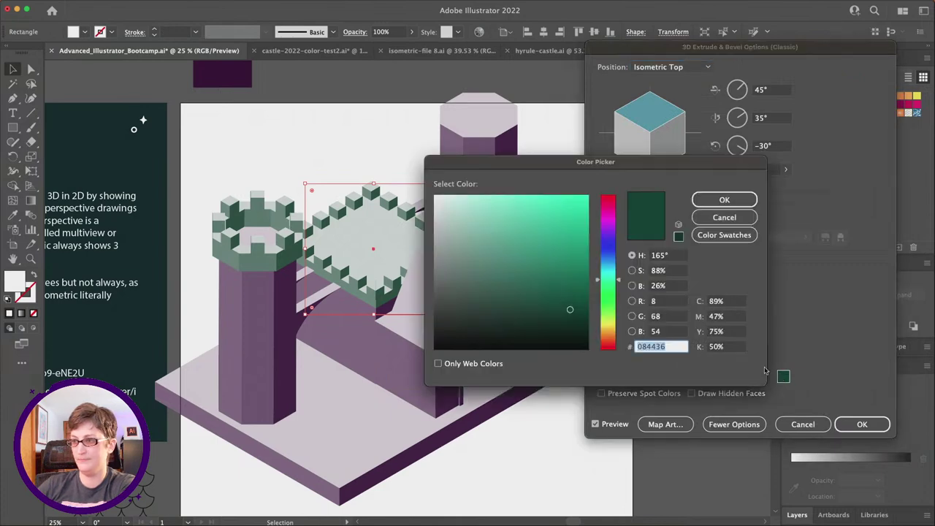
pyautogui.click(750, 237)
pyautogui.scroll(-10, 499, 278)
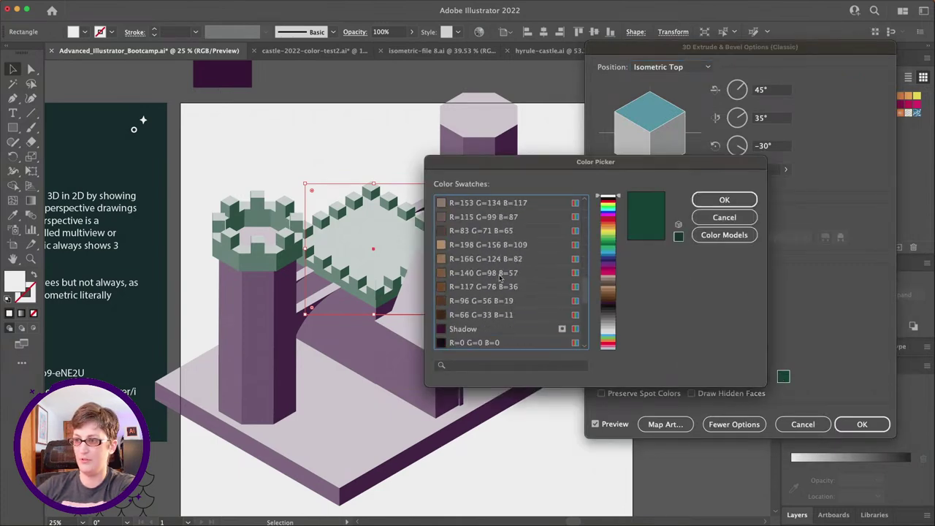
pyautogui.click(490, 304)
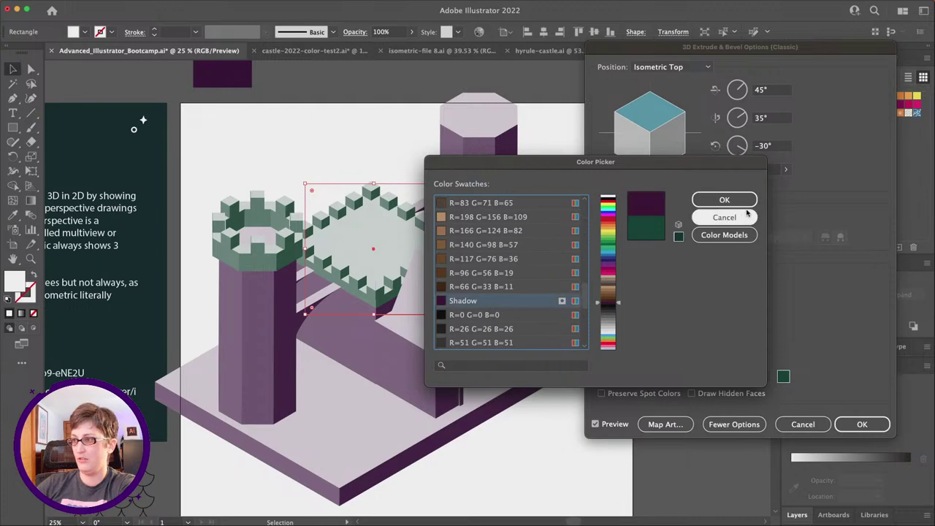
pyautogui.click(724, 200)
pyautogui.click(862, 424)
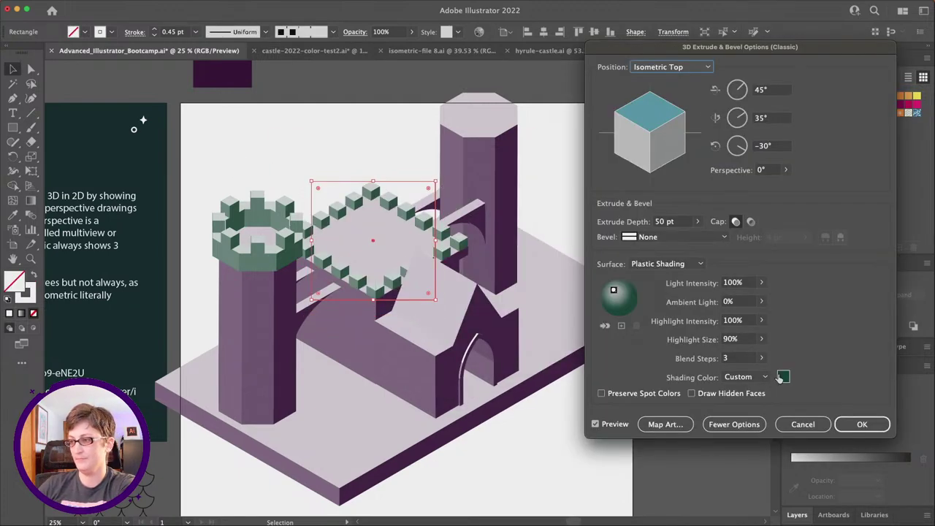
# Set the 3D shading colour of the flat roof's pattern-brush battlements to the Shadow swatch.
pyautogui.click(782, 376)
pyautogui.click(724, 235)
pyautogui.scroll(-10, 486, 289)
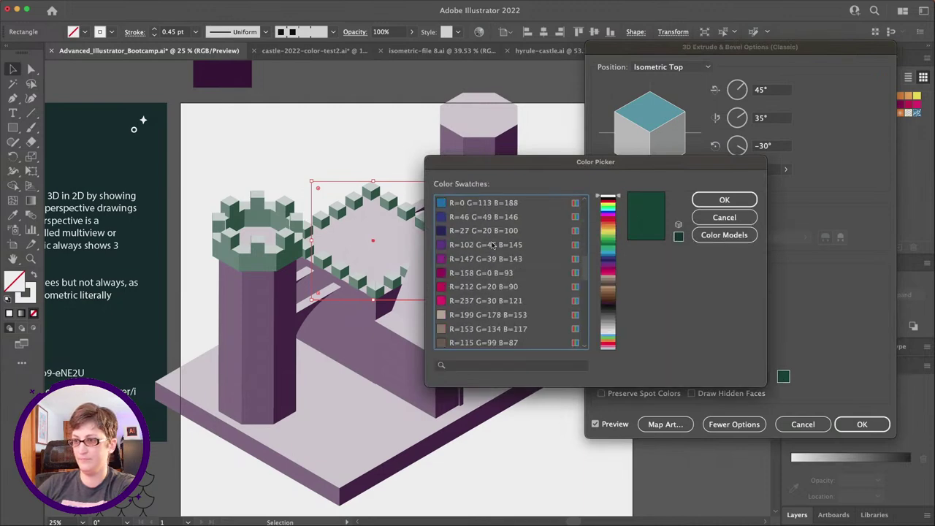
pyautogui.click(482, 301)
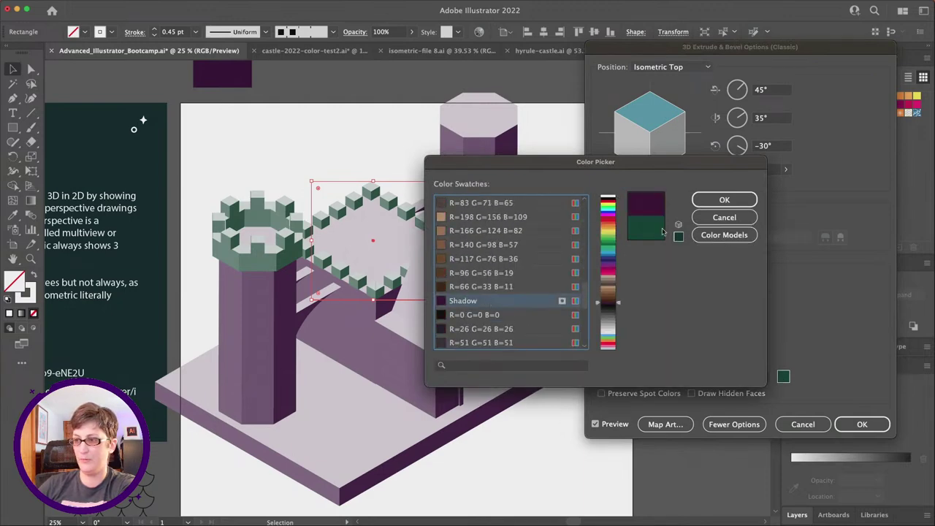
pyautogui.click(725, 200)
pyautogui.click(862, 423)
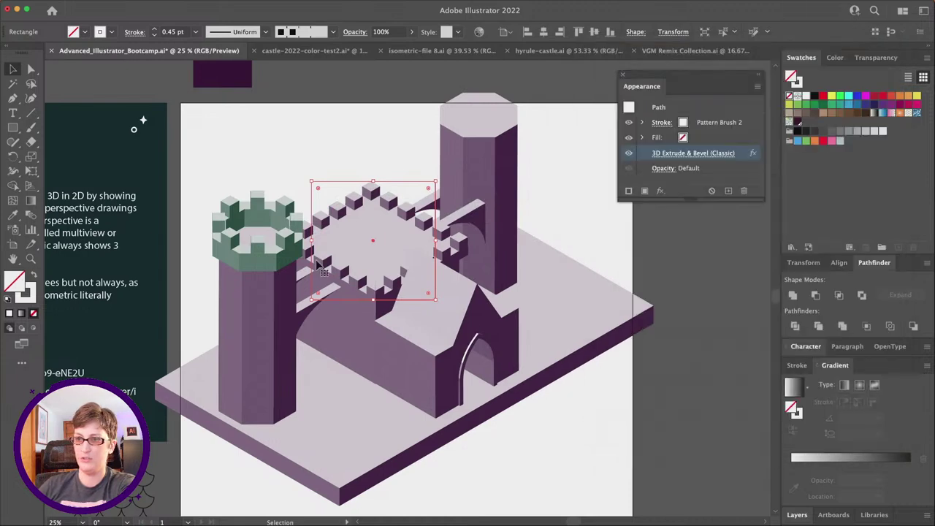
# Set the 3D shading colour of the front tower's ring-shaped parapet to the Shadow swatch.
pyautogui.click(283, 231)
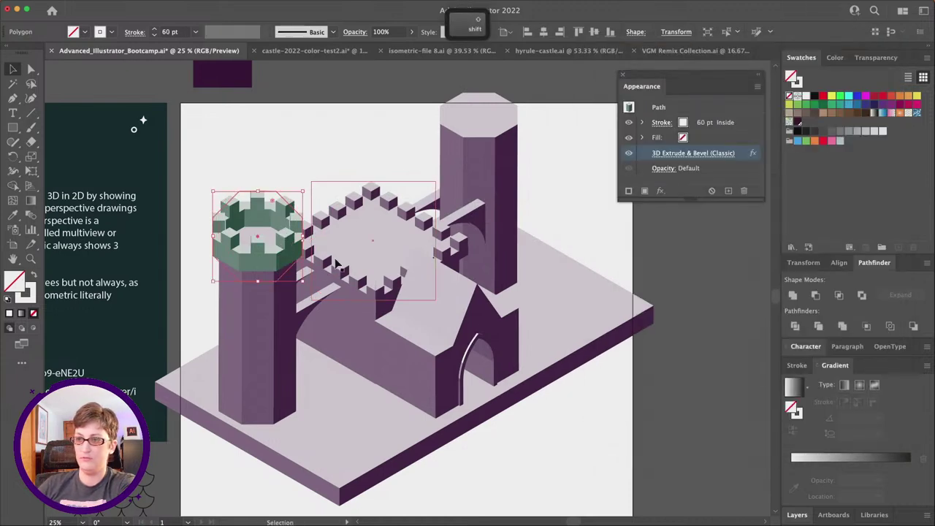
pyautogui.click(686, 154)
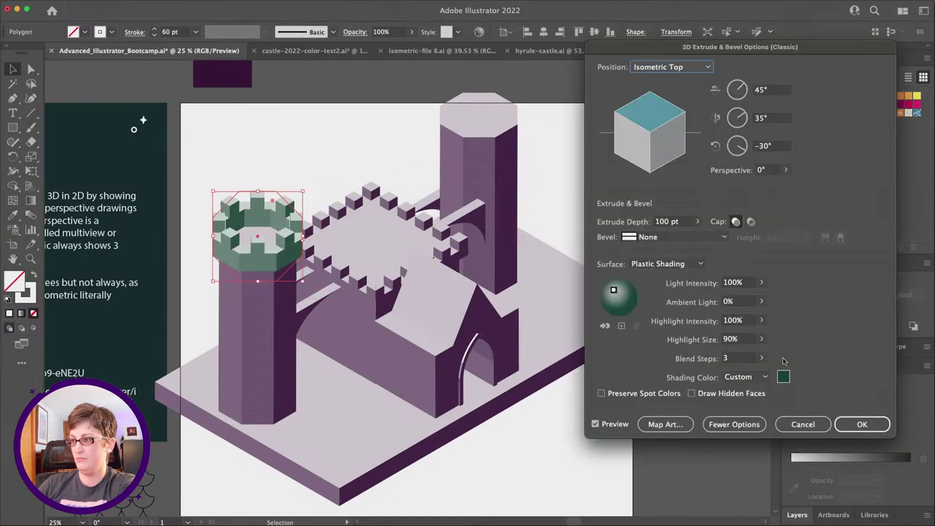
pyautogui.click(784, 377)
pyautogui.click(724, 234)
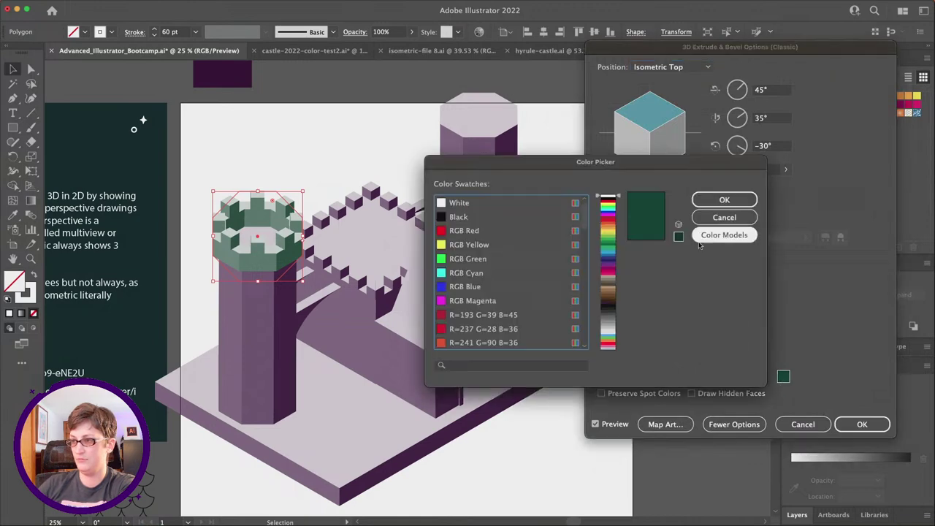
pyautogui.scroll(-10, 494, 257)
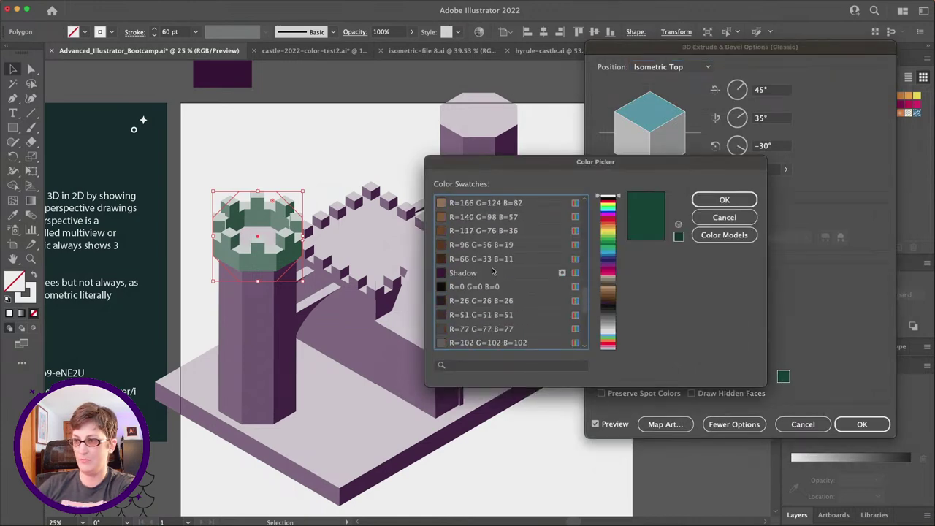
pyautogui.click(493, 272)
pyautogui.click(725, 199)
pyautogui.click(862, 425)
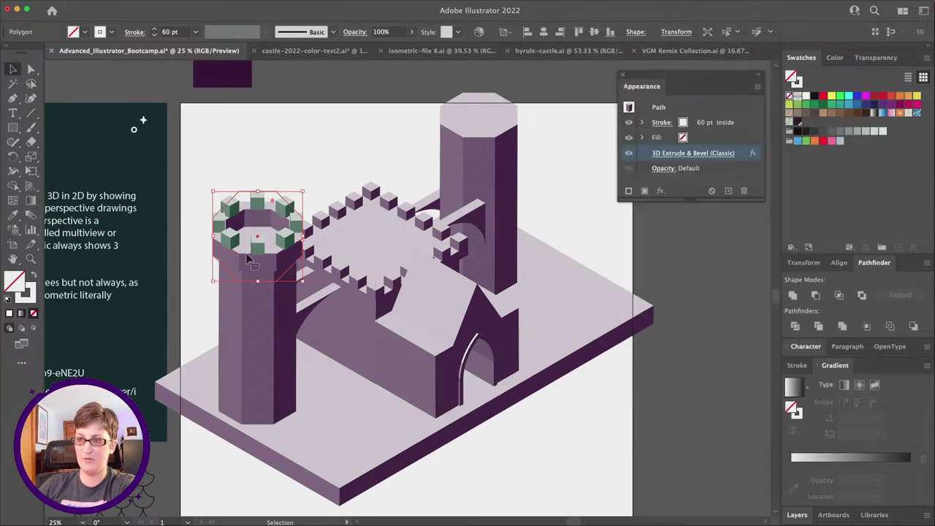
# Set the 3D shading colour of the front tower's pattern-brush battlements to the Shadow swatch.
pyautogui.click(300, 224)
pyautogui.click(692, 153)
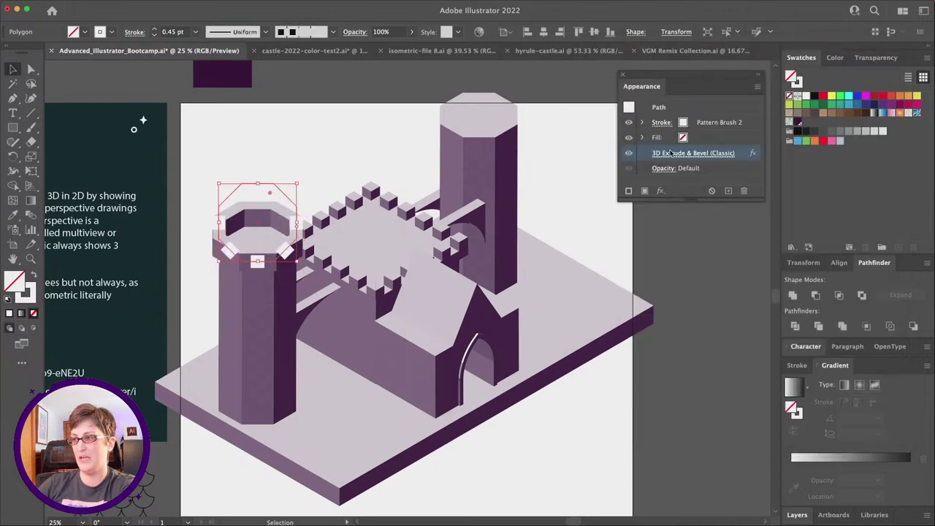
pyautogui.click(782, 376)
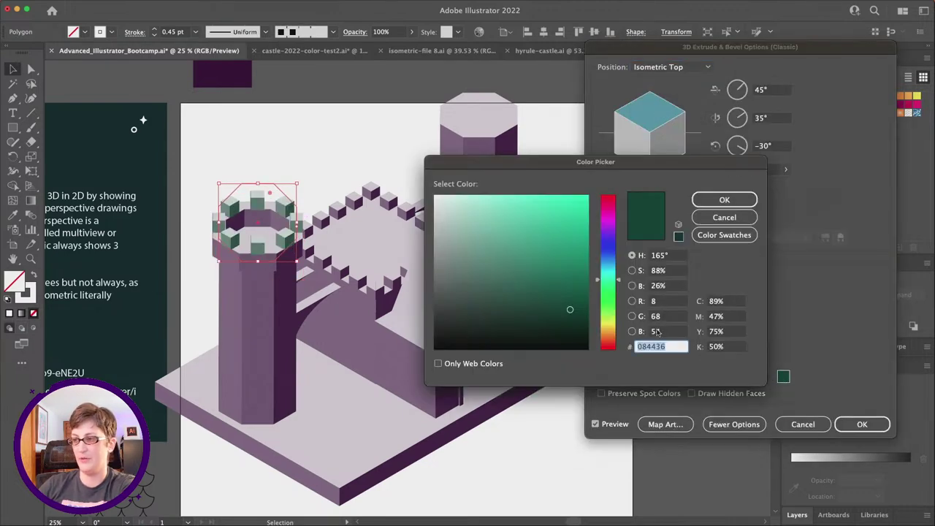
pyautogui.click(727, 238)
pyautogui.scroll(-10, 577, 261)
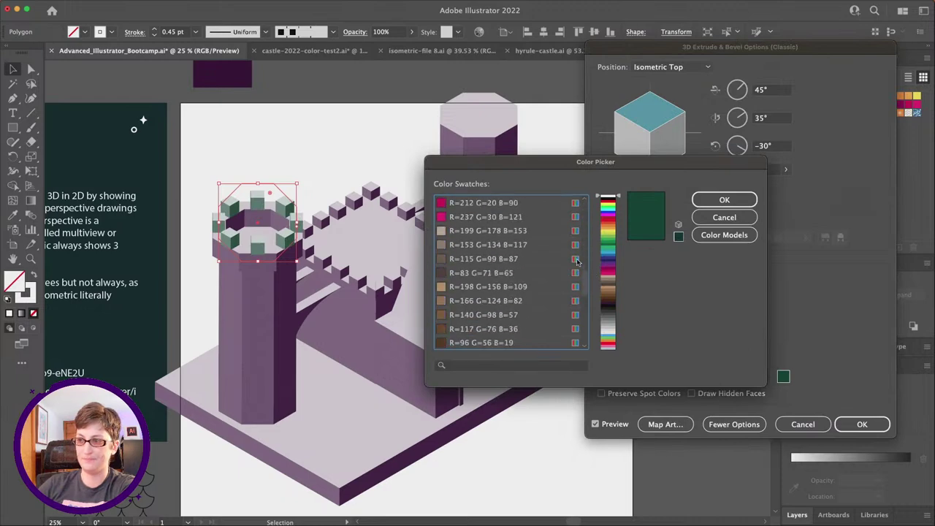
pyautogui.scroll(-2, 577, 261)
pyautogui.click(555, 272)
pyautogui.click(724, 199)
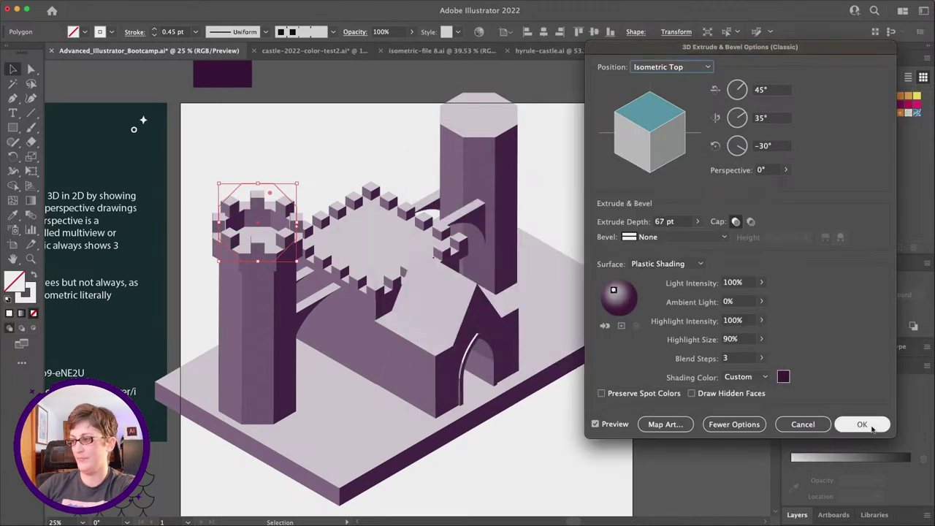
pyautogui.click(862, 424)
pyautogui.click(569, 417)
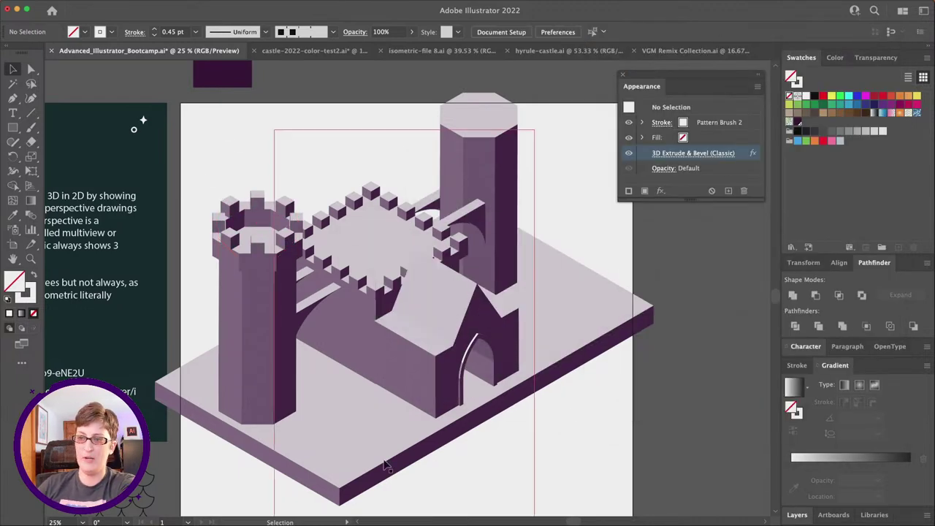
# Select every object sharing the base slab's fill colour, set the fill to sandy yellow ffe2a1, and copy that hex code.
pyautogui.click(336, 433)
pyautogui.click(146, 6)
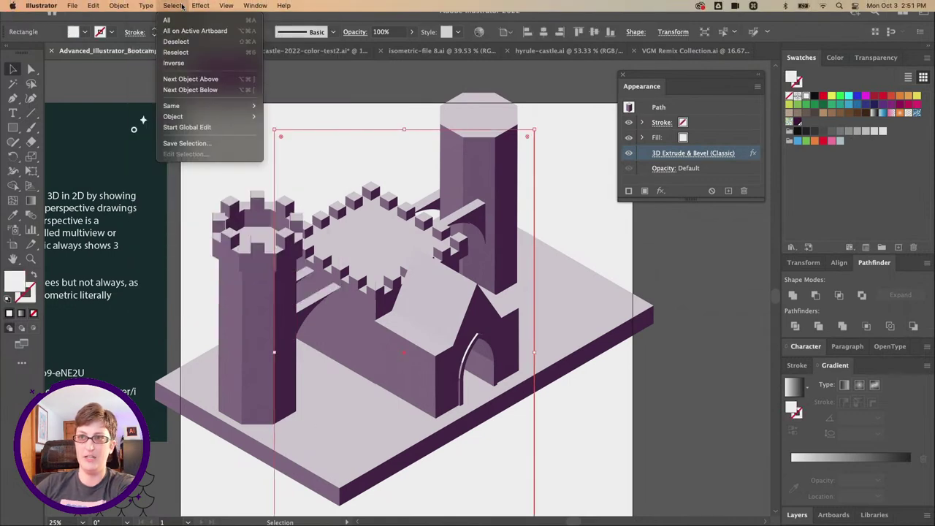
pyautogui.moveTo(216, 110)
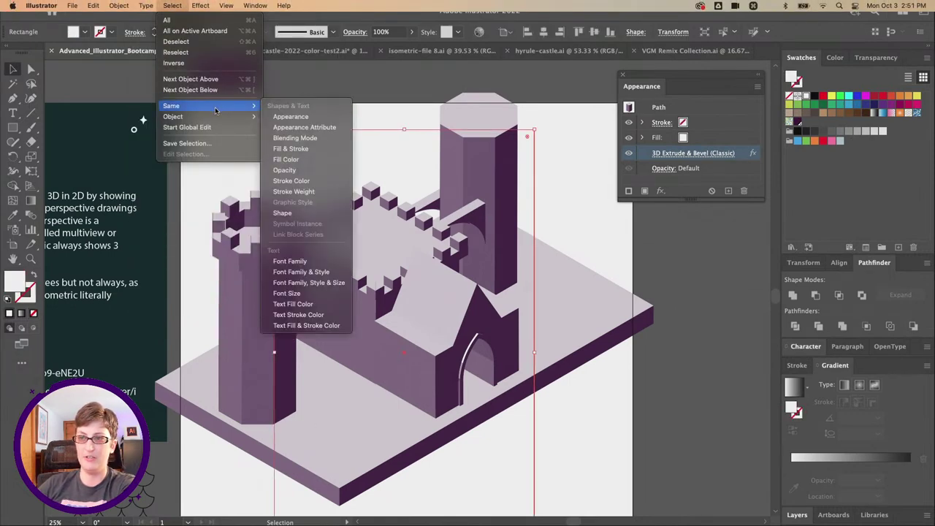
pyautogui.click(290, 160)
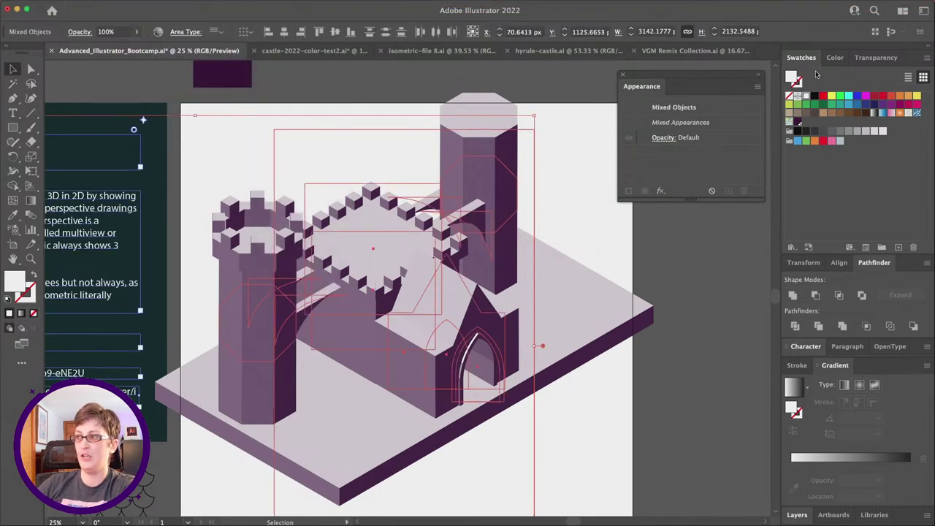
pyautogui.doubleClick(793, 78)
pyautogui.moveTo(607, 219); pyautogui.dragTo(608, 329)
pyautogui.click(465, 199)
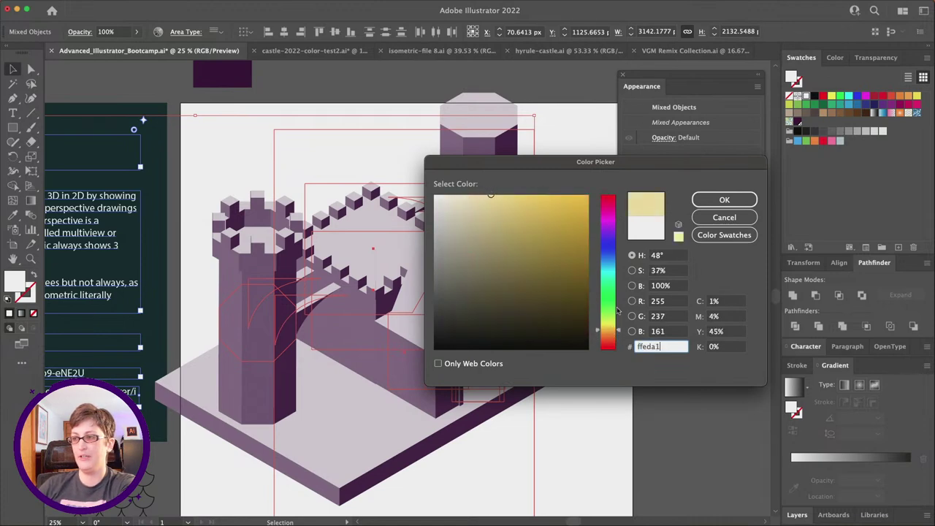
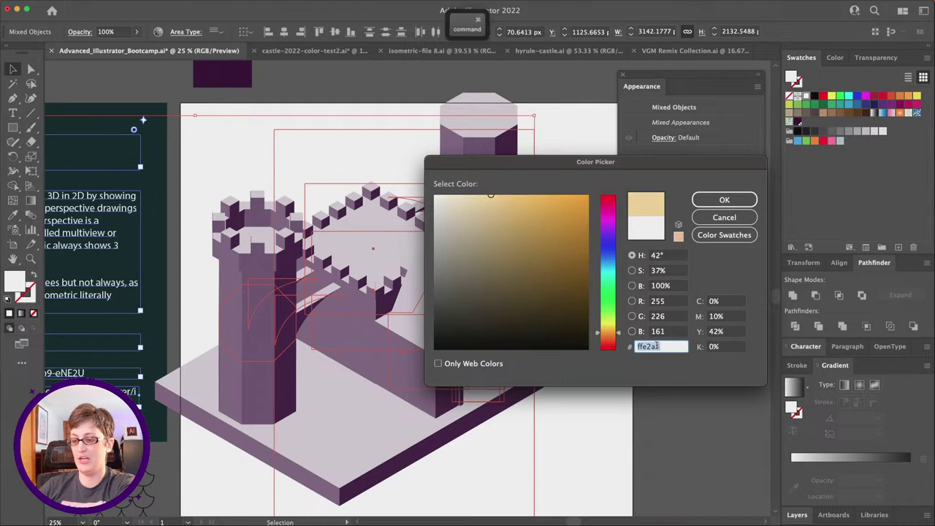
pyautogui.press('super+c')
pyautogui.click(724, 199)
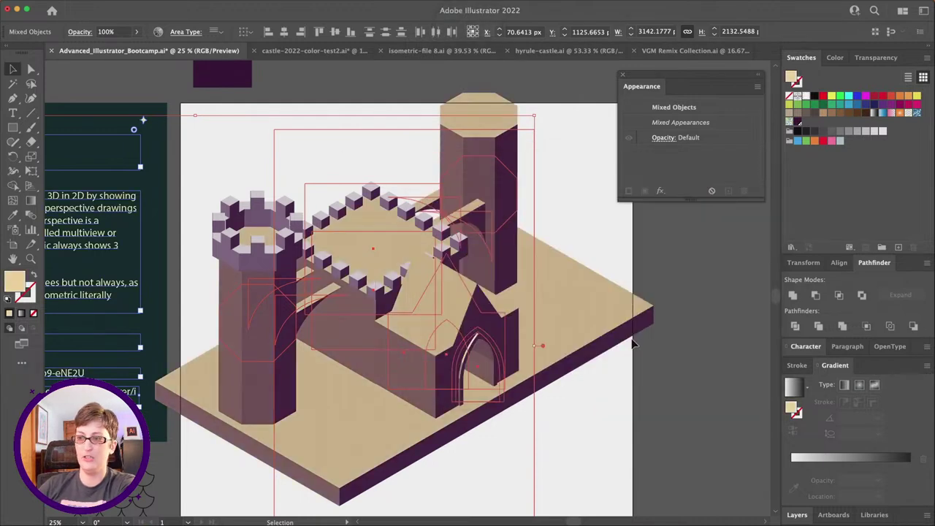
# Select every object sharing the roof battlements' stroke colour and set the stroke to the copied hex colour ffe2a1.
pyautogui.click(428, 230)
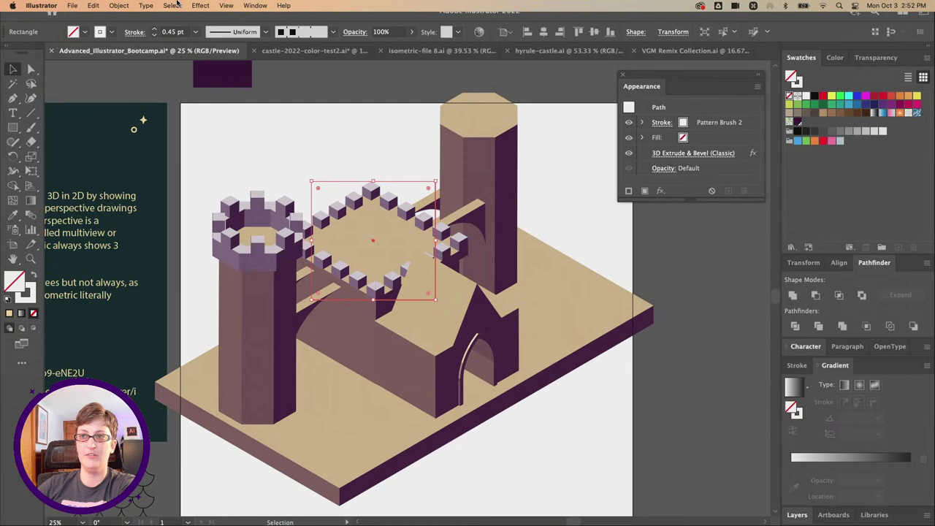
pyautogui.click(176, 5)
pyautogui.moveTo(223, 107)
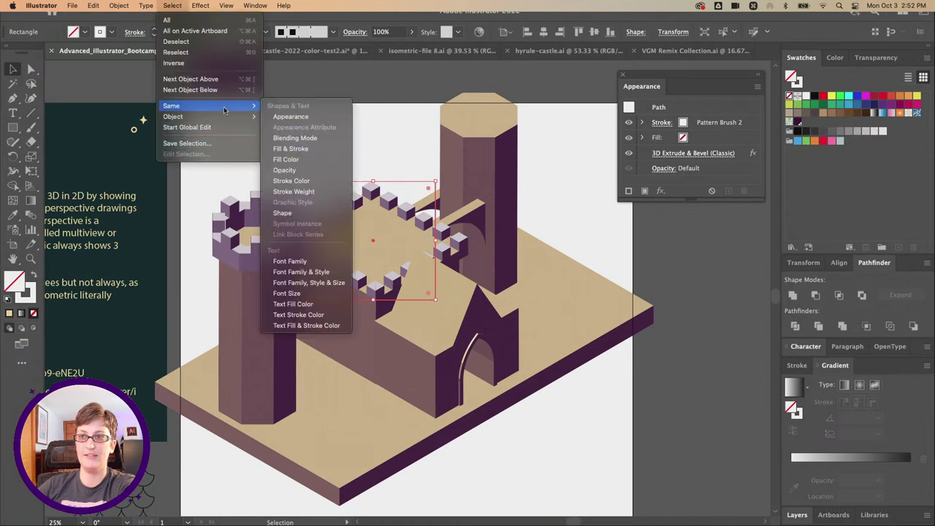
pyautogui.click(290, 181)
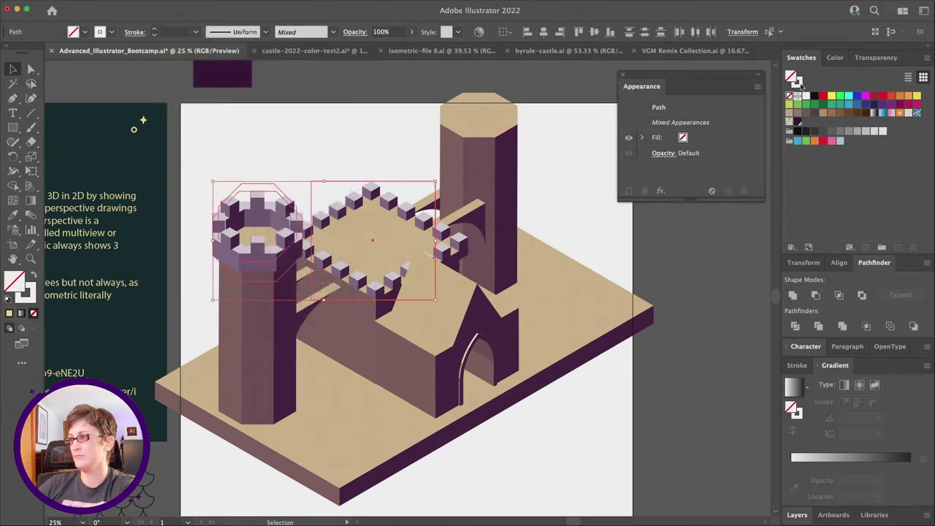
pyautogui.doubleClick(797, 82)
pyautogui.press('super+v')
pyautogui.click(664, 198)
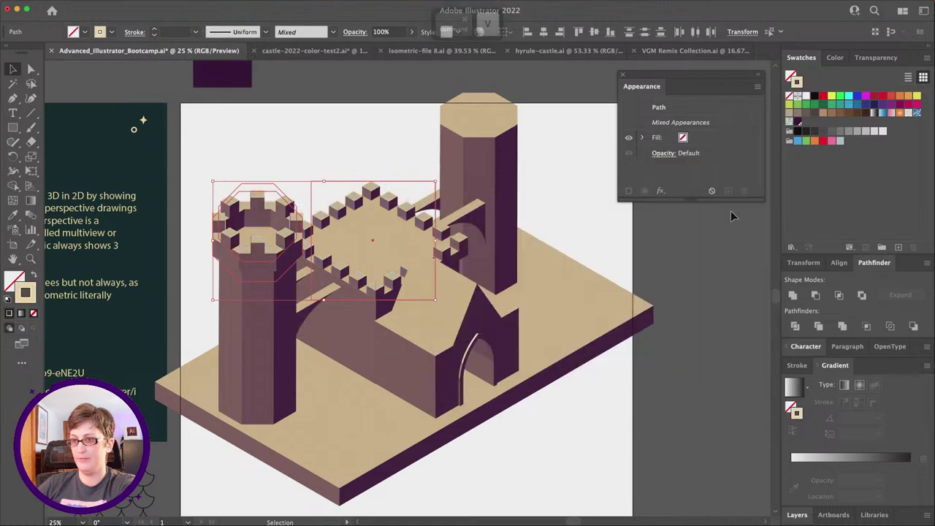
pyautogui.click(680, 396)
# Duplicate the front tower's octagonal body in place and set the copy's 3D extrusion depth to 300 pt.
pyautogui.scroll(-2, 290, 347)
pyautogui.hscroll(-2, 290, 347)
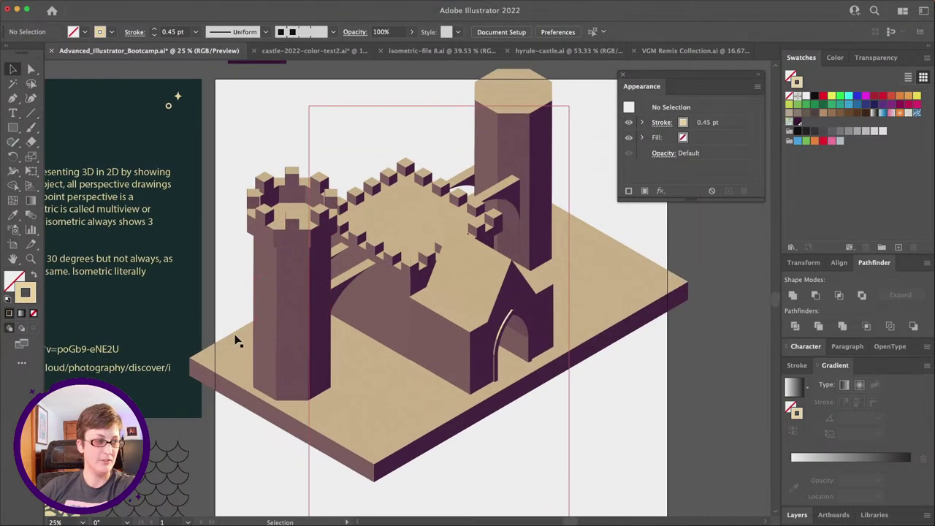
pyautogui.hscroll(-1, 241, 337)
pyautogui.scroll(2, 294, 322)
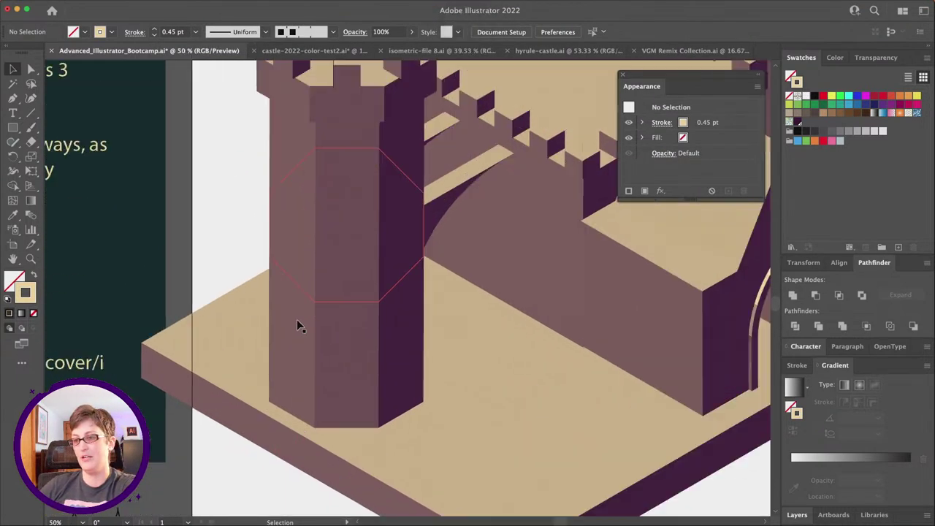
pyautogui.scroll(-1, 357, 241)
pyautogui.click(357, 252)
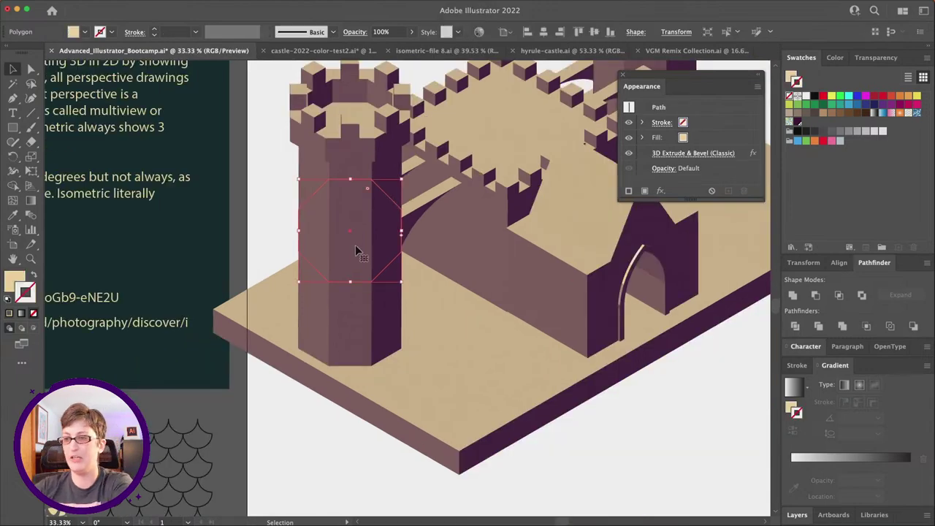
pyautogui.scroll(2, 355, 245)
pyautogui.press('super+c')
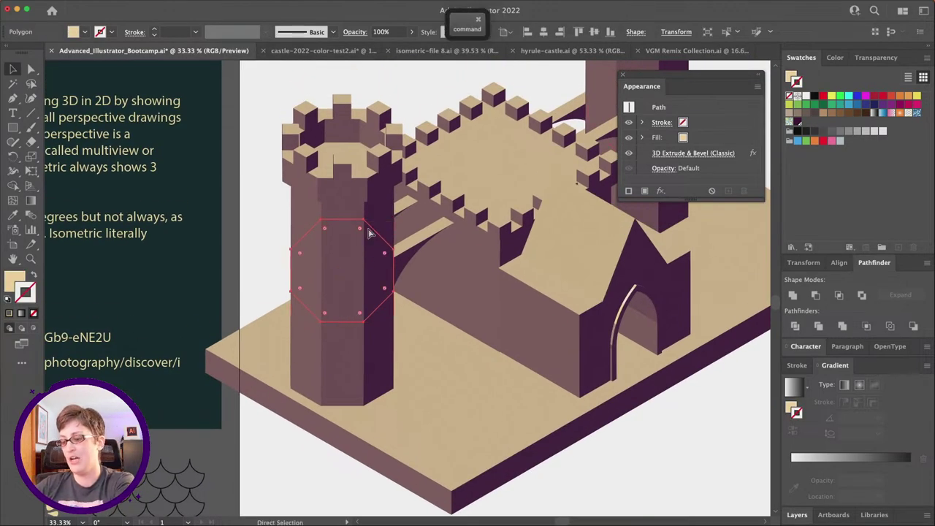
pyautogui.click(683, 153)
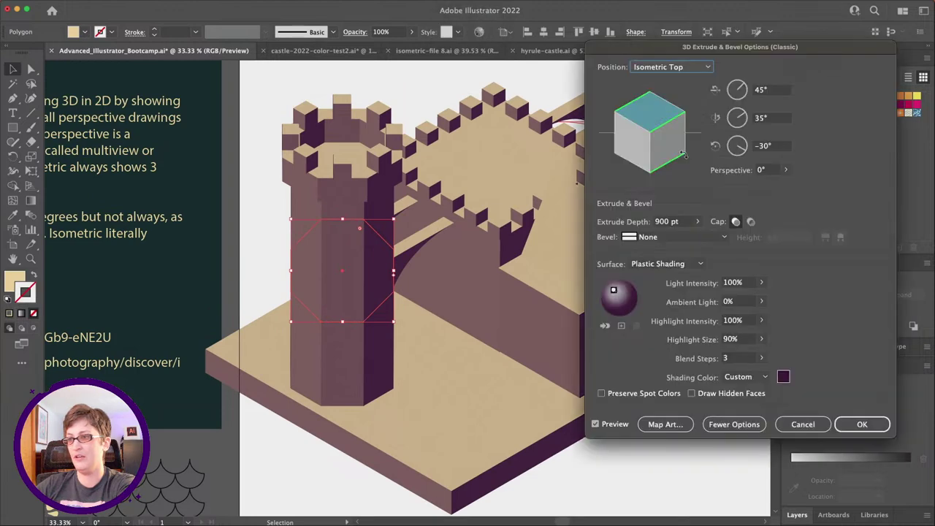
pyautogui.click(672, 221)
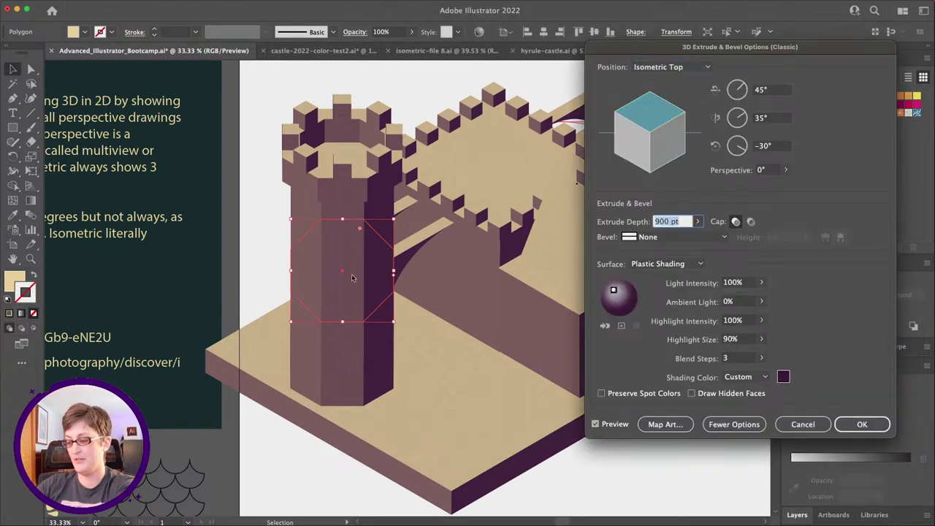
pyautogui.press('Up')
pyautogui.write('900')
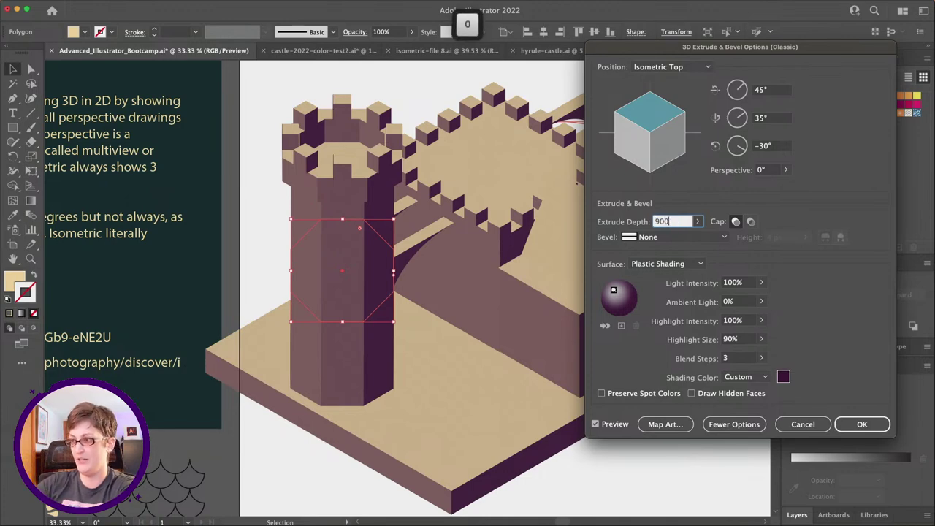
pyautogui.press('Tab')
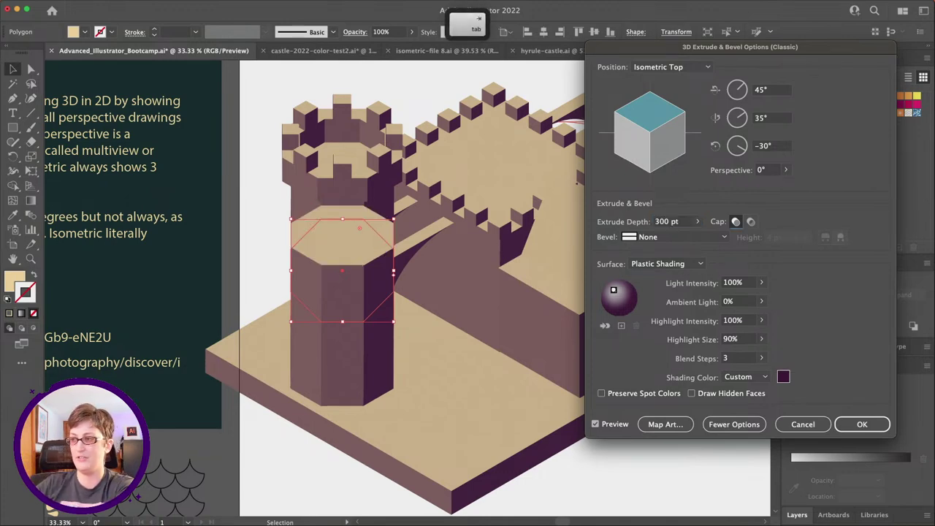
pyautogui.click(859, 421)
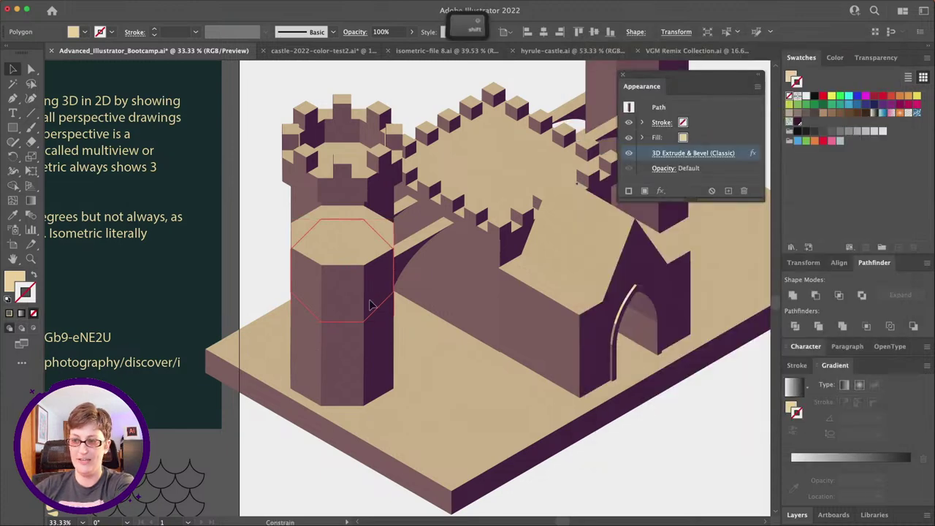
# Move a 300 pt section down to the tower's foot and set the upper section's extrusion depth to 600 pt, fitting it under the parapet.
pyautogui.moveTo(372, 302)
pyautogui.mouseDown()
pyautogui.moveTo(369, 357)
pyautogui.moveTo(372, 291)
pyautogui.mouseUp()
pyautogui.click(739, 153)
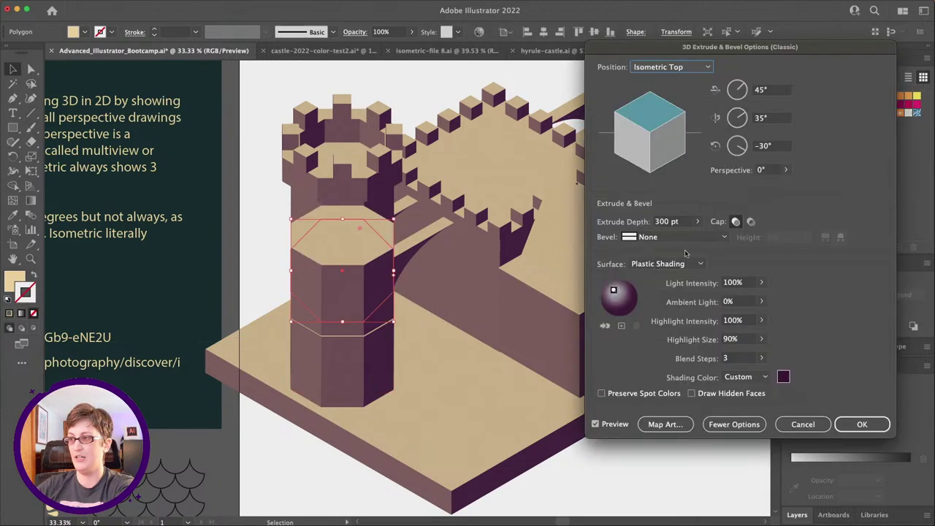
pyautogui.click(649, 221)
pyautogui.write('90')
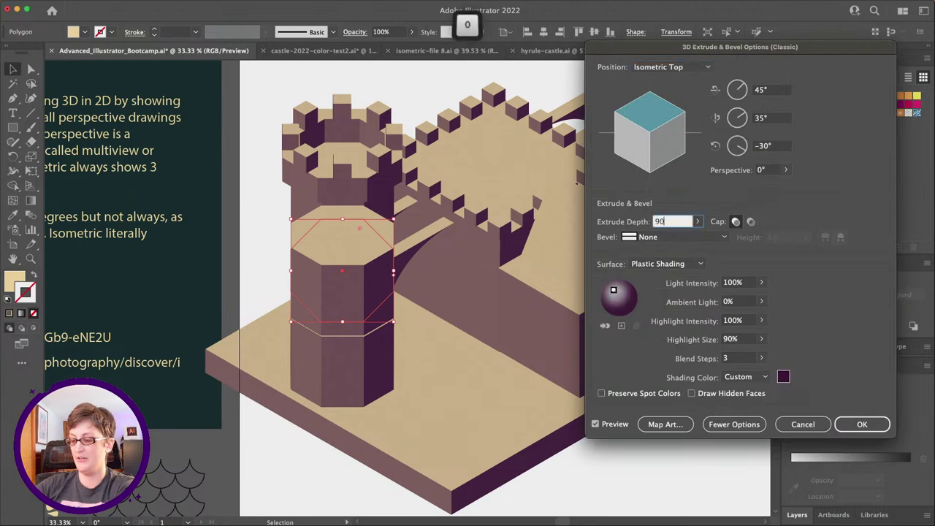
pyautogui.write('0-300')
pyautogui.press('Tab')
pyautogui.press('Return')
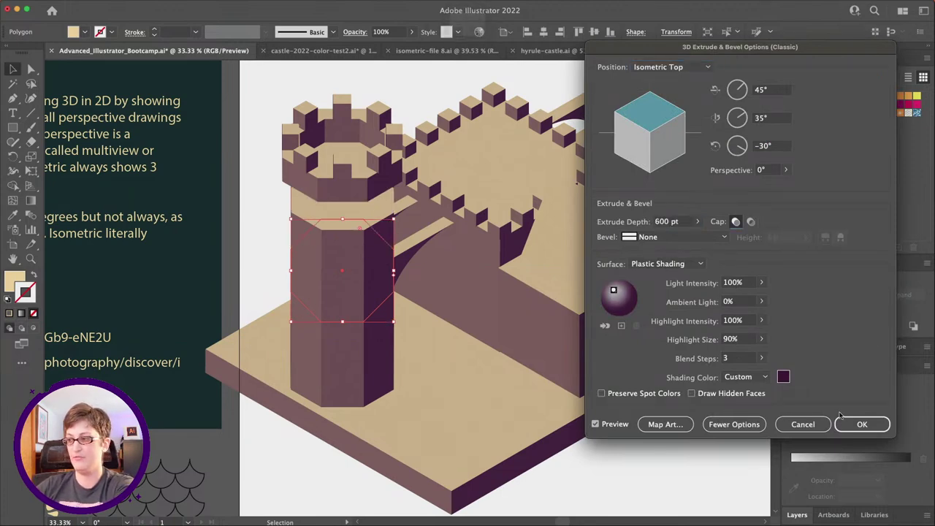
pyautogui.moveTo(334, 248); pyautogui.dragTo(333, 218)
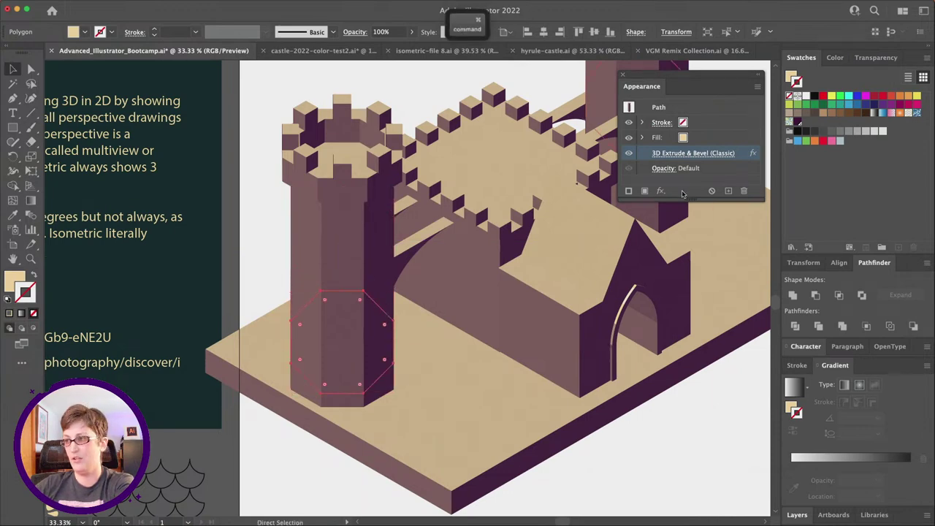
# Set the 3D extrusion depth of the front tower's lower section to 275 pt.
pyautogui.click(691, 153)
pyautogui.click(685, 223)
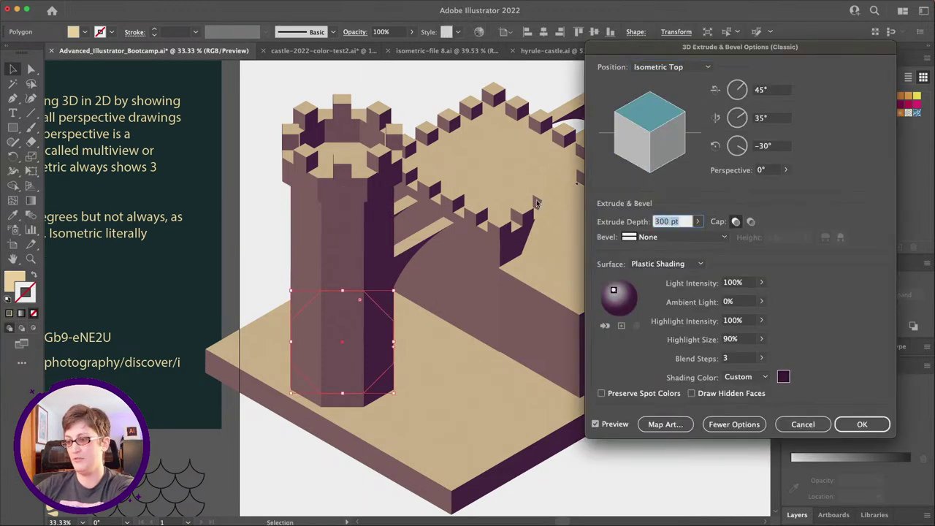
pyautogui.write('27')
pyautogui.press('Return')
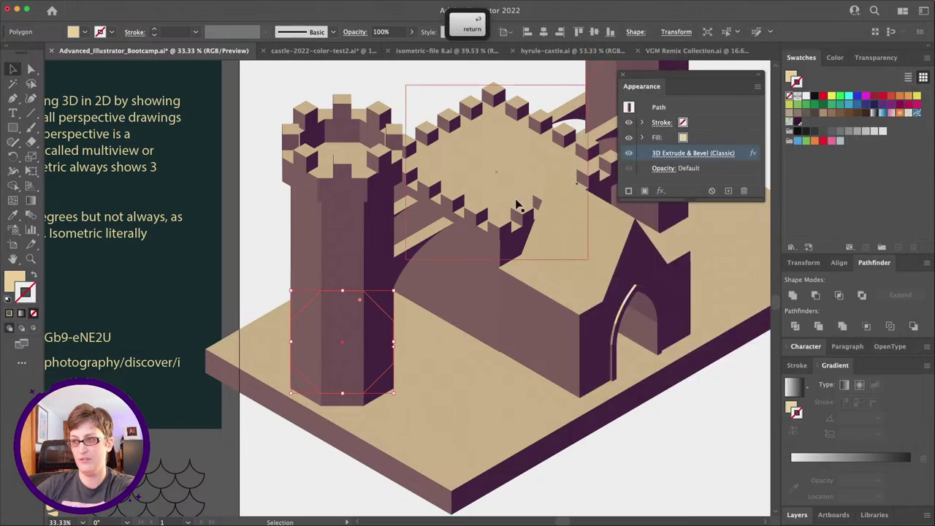
# Duplicate the lower tower section in place, set the copy's extrusion depth to 25 pt and move it down to the tower's foot.
pyautogui.press('super+c')
pyautogui.press('super+f')
pyautogui.click(674, 154)
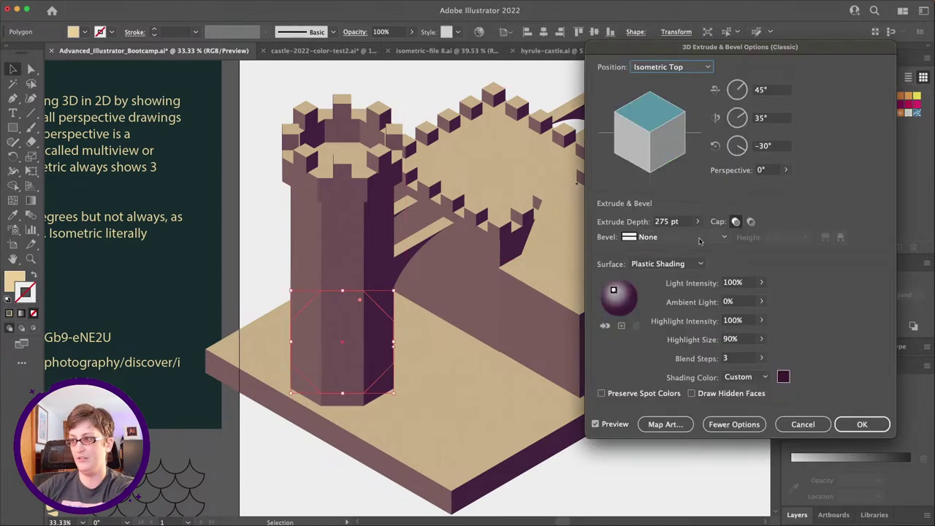
pyautogui.click(687, 224)
pyautogui.write('25')
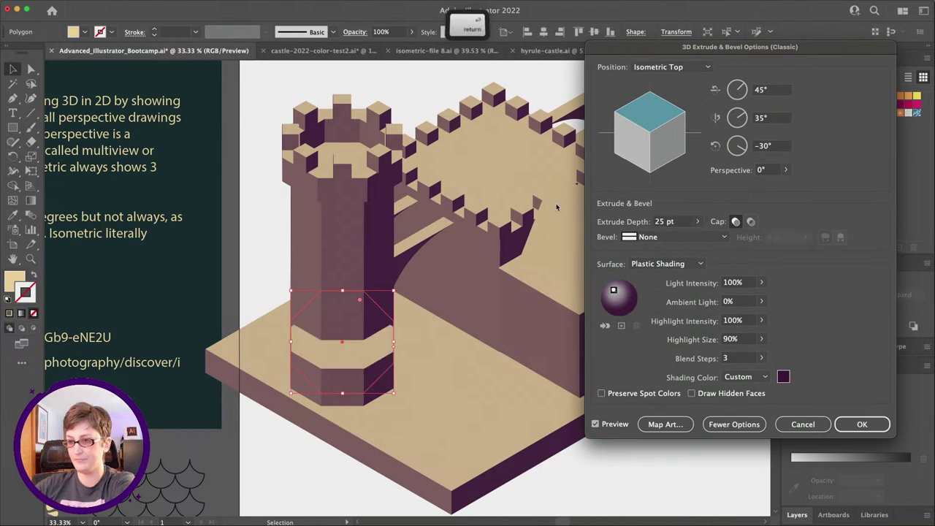
pyautogui.press('Return')
pyautogui.moveTo(365, 362); pyautogui.dragTo(368, 393)
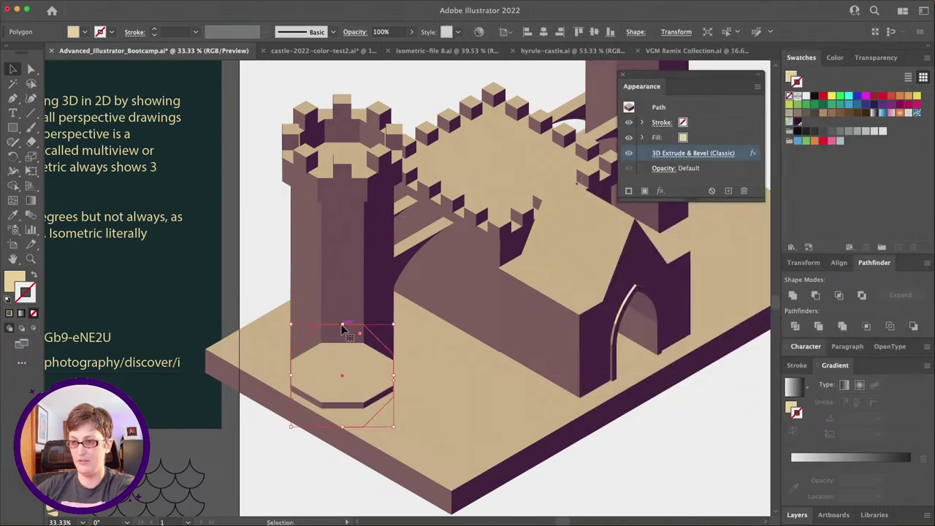
# Place the thin 25 pt slab behind the tower's lower section, slightly enlarged, as a protruding ledge around the foot.
pyautogui.press('super+bracketleft')
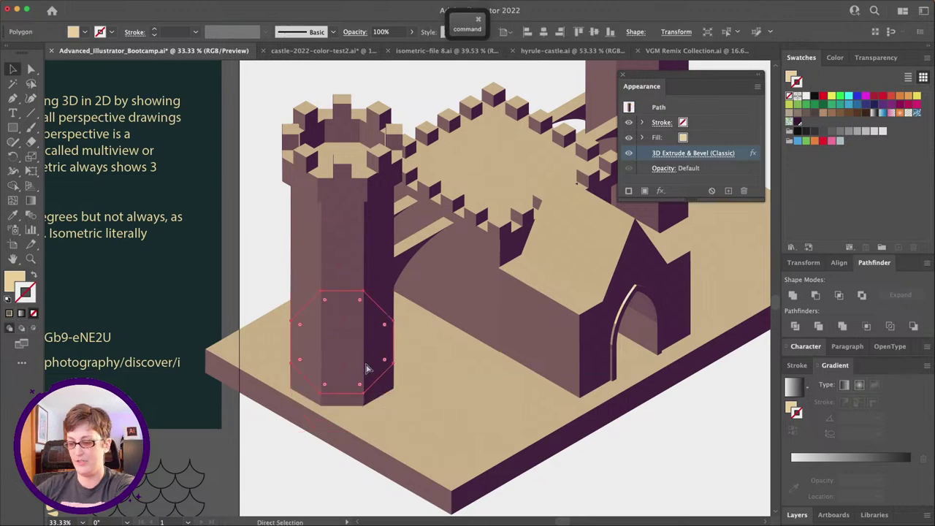
pyautogui.press('v')
pyautogui.press('BackSpace')
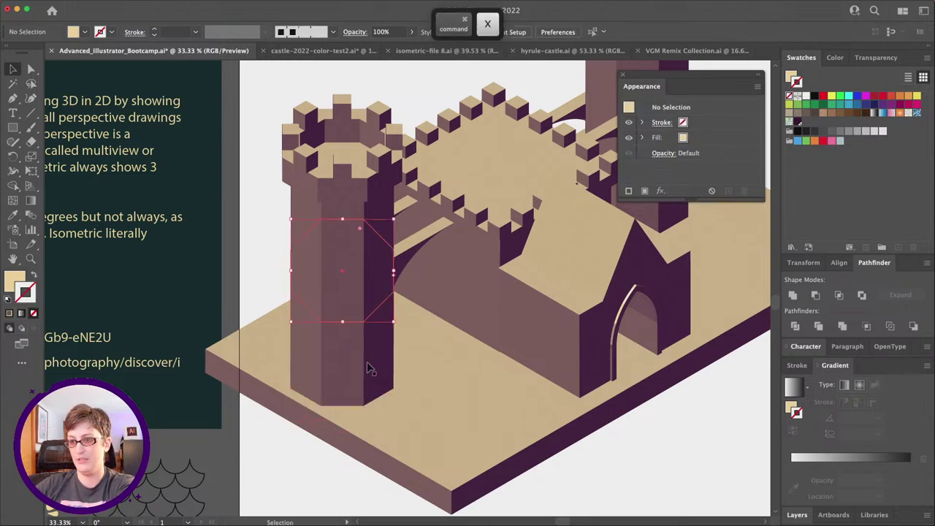
pyautogui.press('super+b')
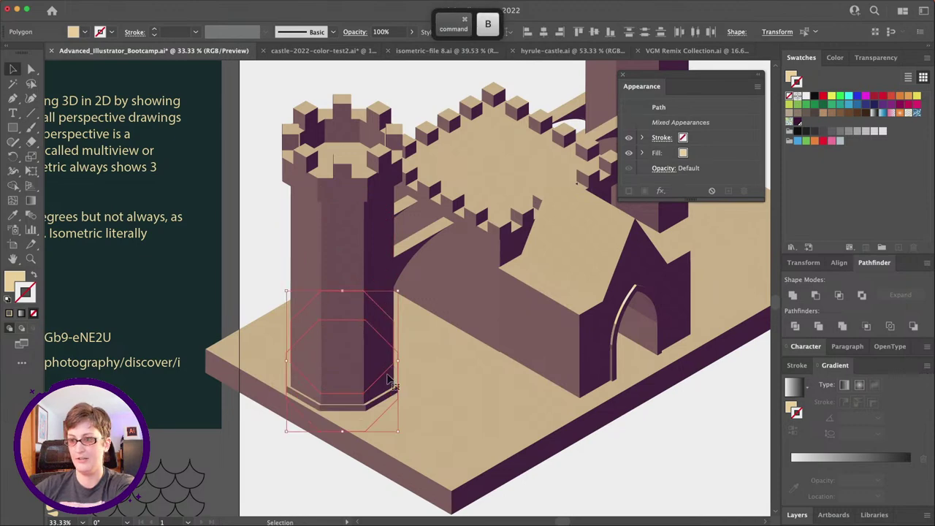
pyautogui.press('super+equal')
pyautogui.moveTo(375, 390); pyautogui.dragTo(376, 388)
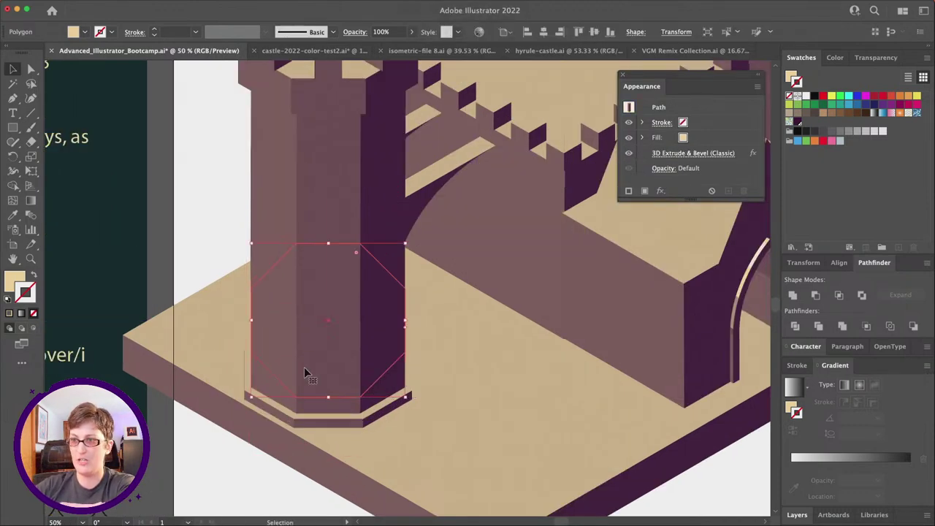
pyautogui.press('shift+super+a')
# Draw a small upright rectangle above the front tower and remove its 3D Extrude & Bevel effect.
pyautogui.scroll(3, 307, 351)
pyautogui.scroll(-4, 269, 328)
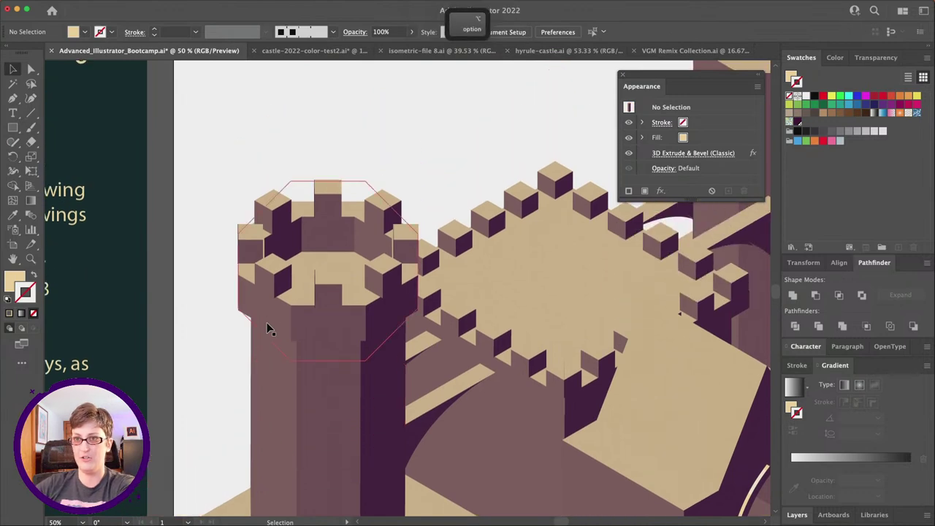
pyautogui.click(12, 126)
pyautogui.moveTo(260, 187); pyautogui.dragTo(298, 249)
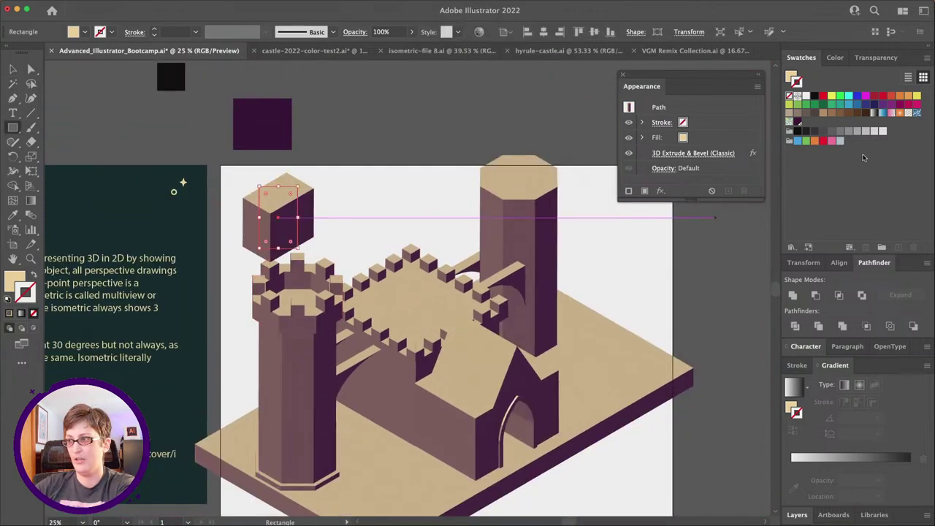
pyautogui.click(748, 155)
pyautogui.click(745, 191)
pyautogui.scroll(1, 260, 204)
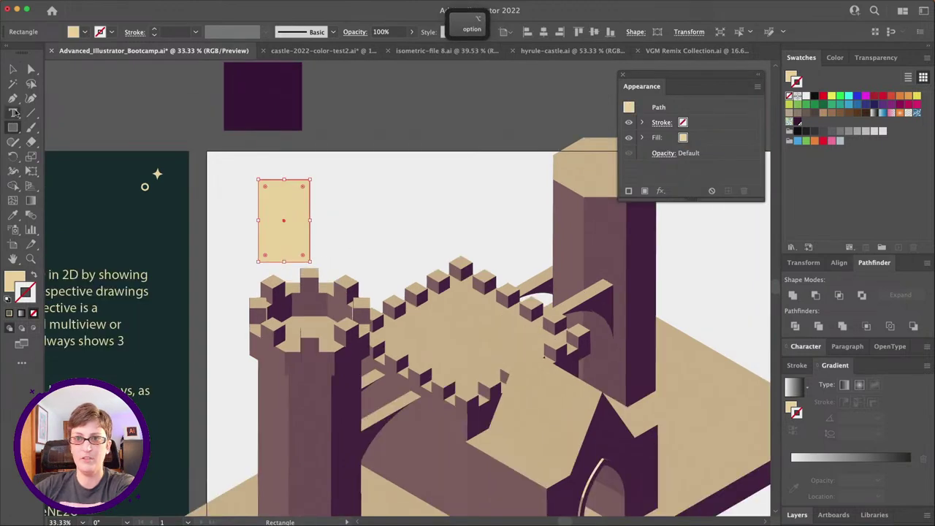
# Add an anchor point at the middle of the rectangle's upper edge and round both upper corners by about 148 px into a pointed arch.
pyautogui.press('p')
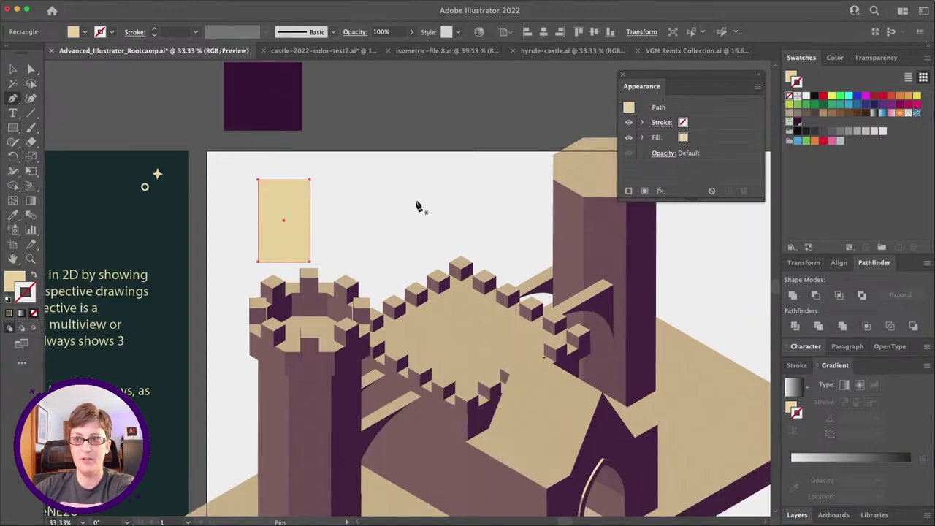
pyautogui.click(284, 179)
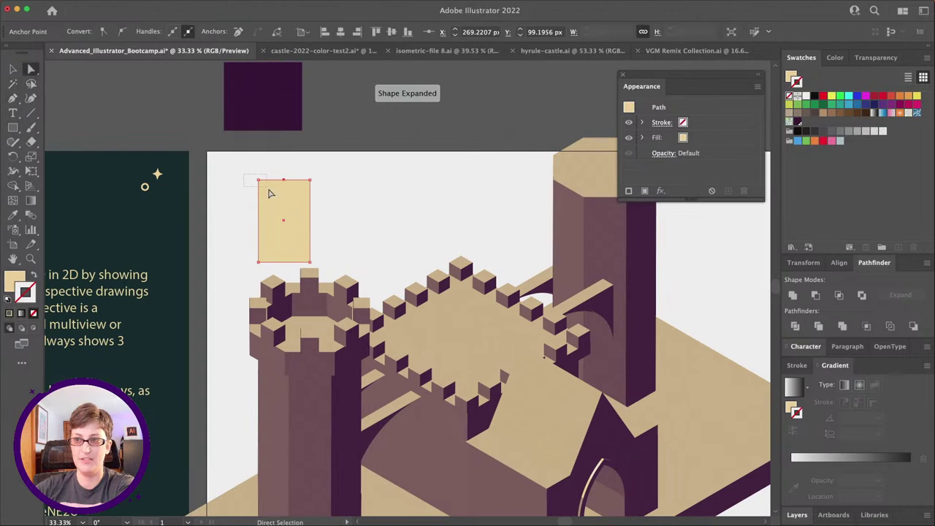
pyautogui.keyDown('shift'); pyautogui.click(309, 181); pyautogui.keyUp('shift')
pyautogui.moveTo(304, 192); pyautogui.dragTo(304, 212)
pyautogui.press('super+z')
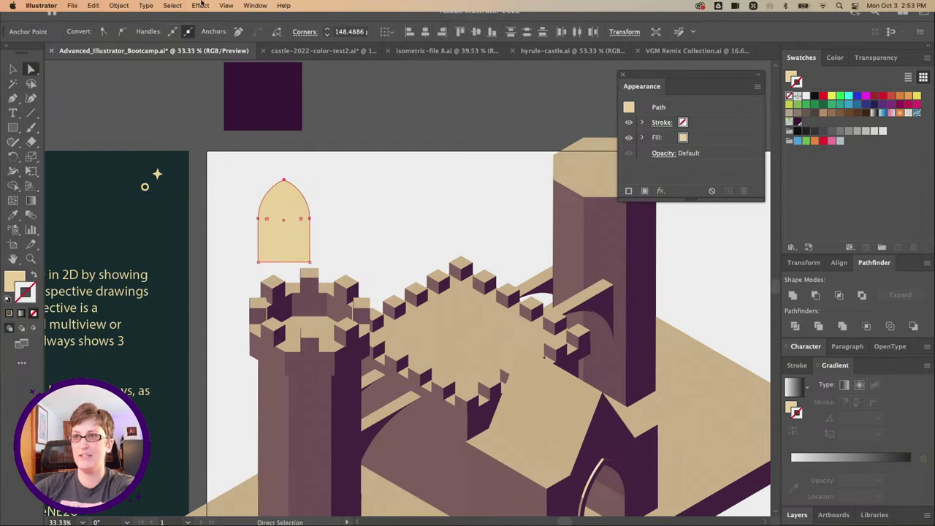
# Save the pointed arch as a new dynamic symbol with the default name and Movie Clip export type.
pyautogui.click(201, 6)
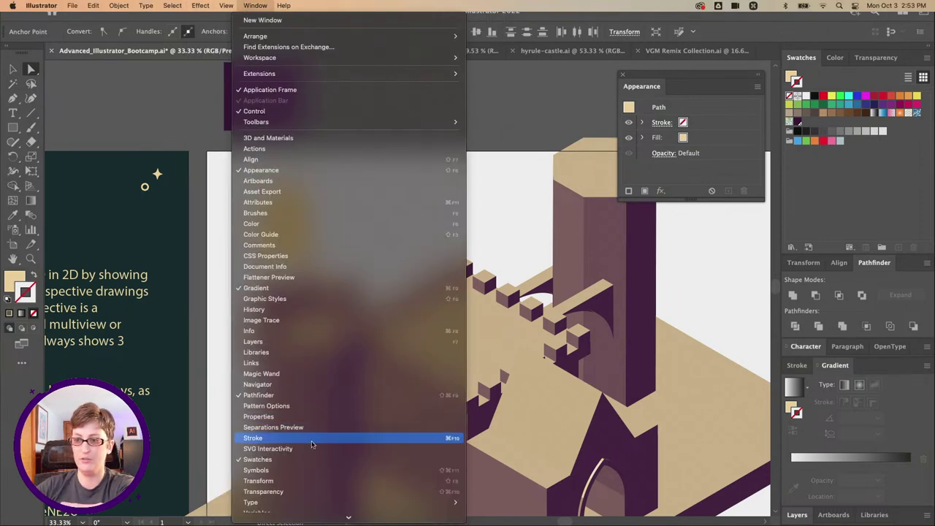
pyautogui.press('Escape')
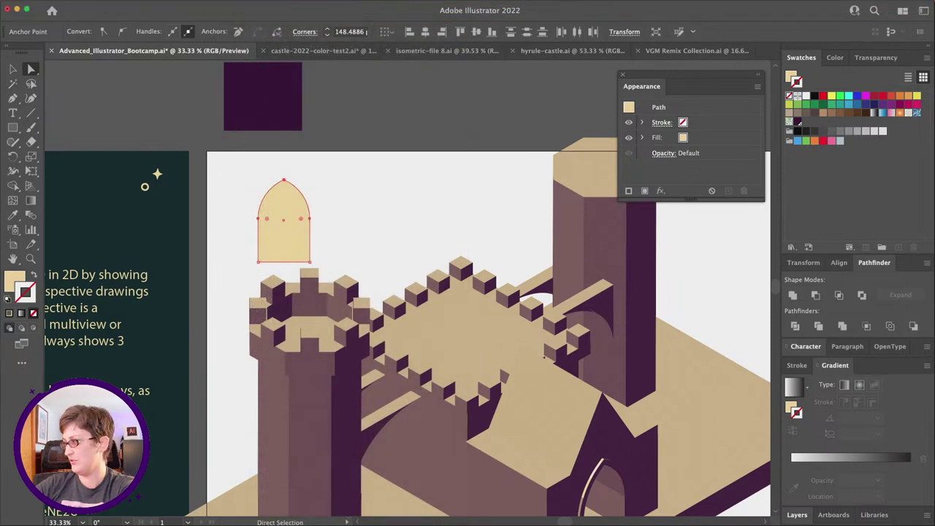
pyautogui.press('super+shift+F11')
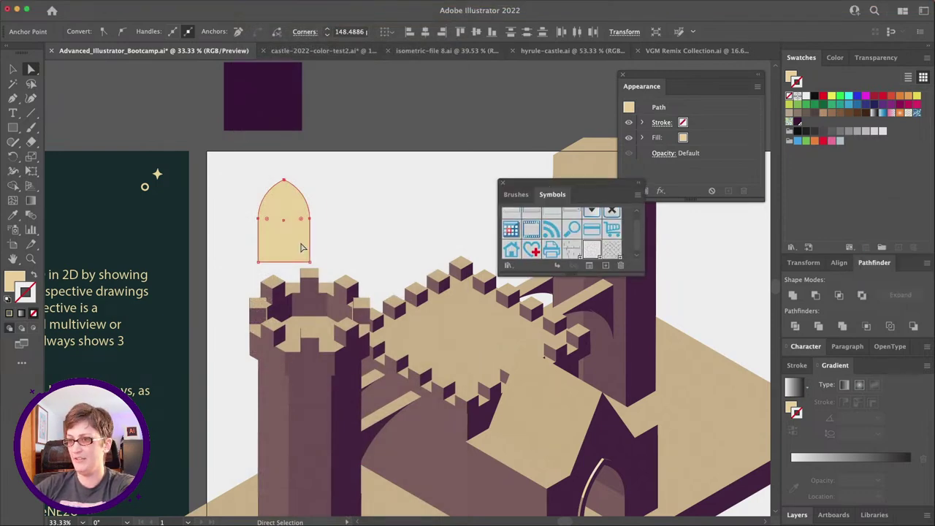
pyautogui.click(599, 266)
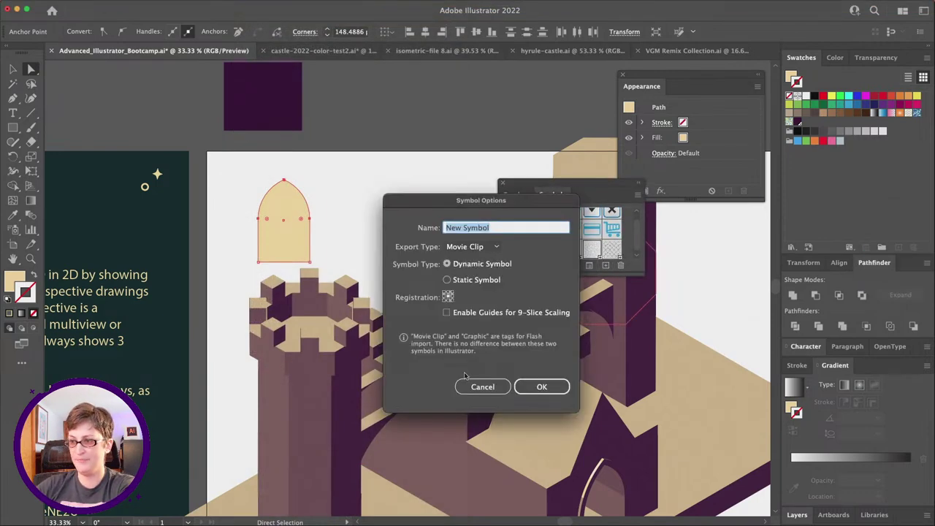
pyautogui.click(542, 386)
# Open the Map Art settings of the front tower's lower section and go through its surfaces to find the visible side faces.
pyautogui.scroll(-5, 307, 366)
pyautogui.click(300, 334)
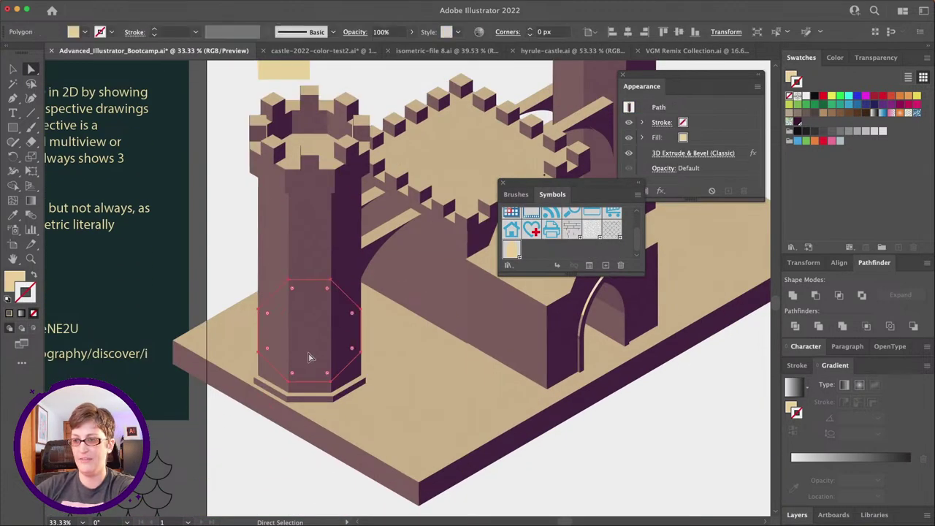
pyautogui.press('super+c')
pyautogui.click(682, 155)
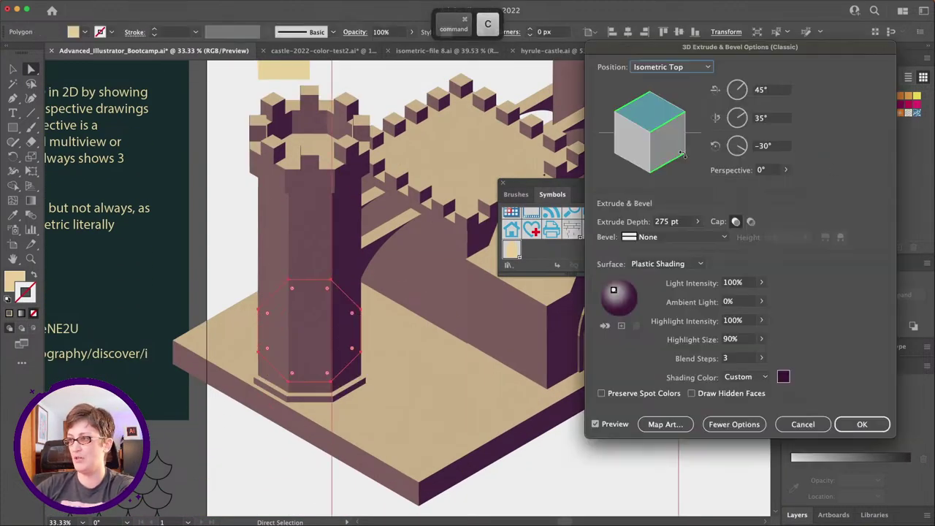
pyautogui.click(661, 427)
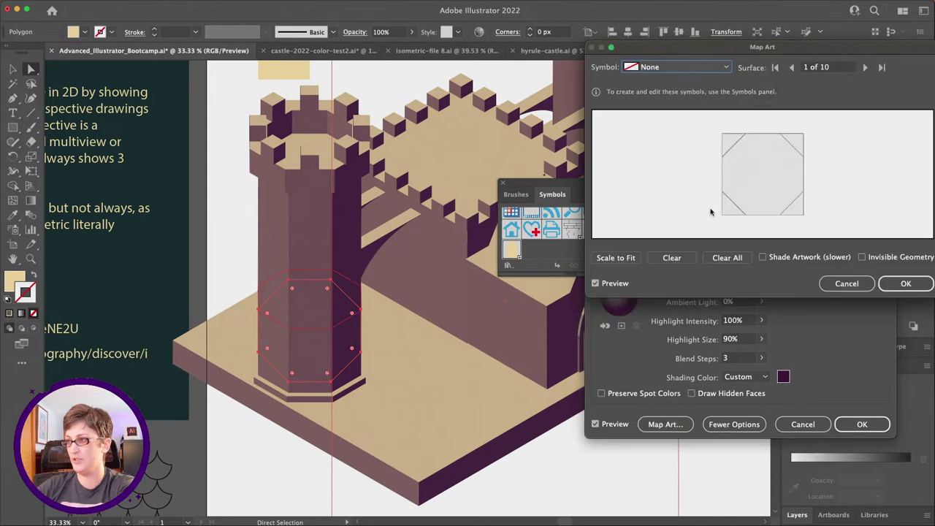
pyautogui.click(865, 67)
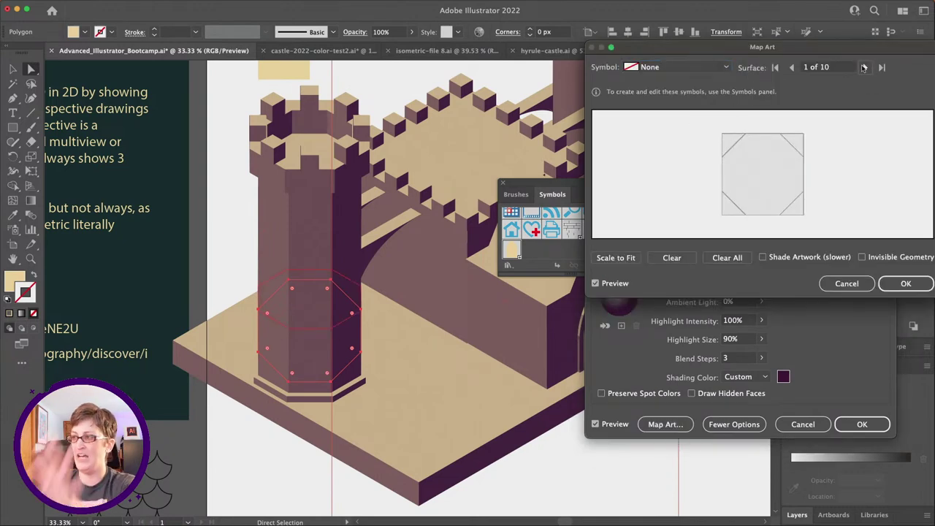
pyautogui.click(864, 67)
pyautogui.click(865, 67)
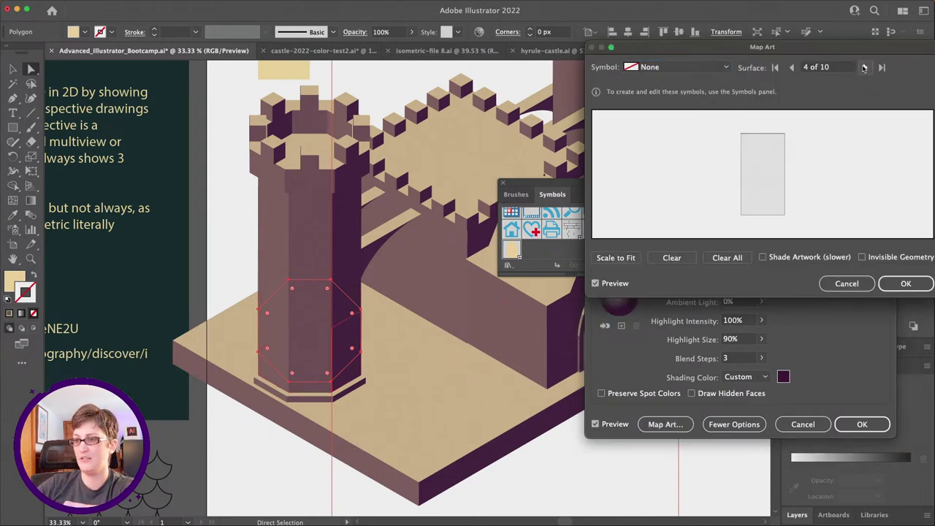
pyautogui.click(864, 67)
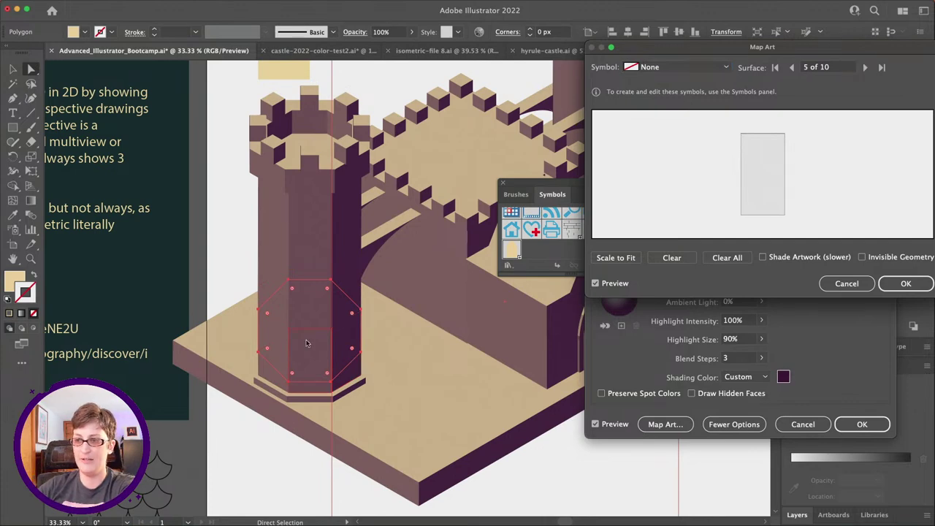
# Map New Symbol onto surface 4, scaled to fit, rotated 180° and shrunk slightly so the arch stands on the tower's foot.
pyautogui.click(709, 67)
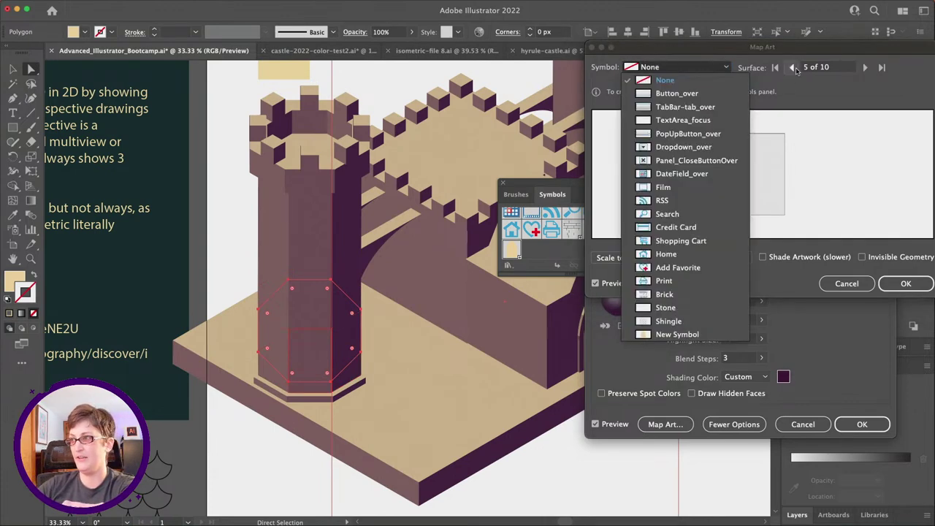
pyautogui.click(678, 63)
pyautogui.click(791, 67)
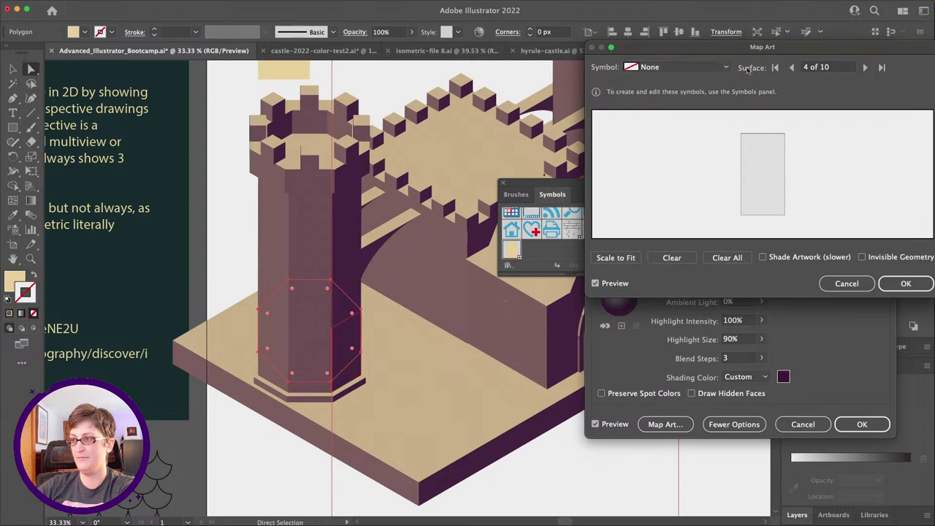
pyautogui.click(644, 70)
pyautogui.click(676, 335)
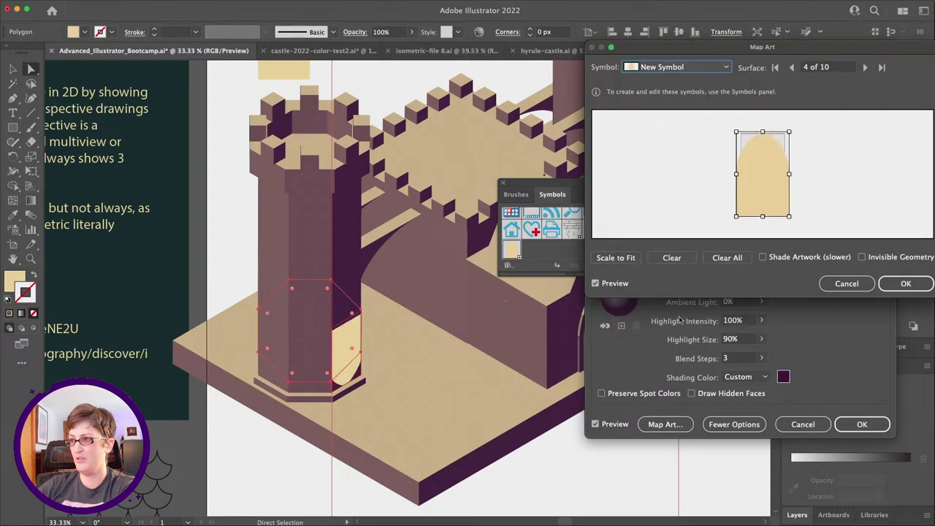
pyautogui.click(616, 258)
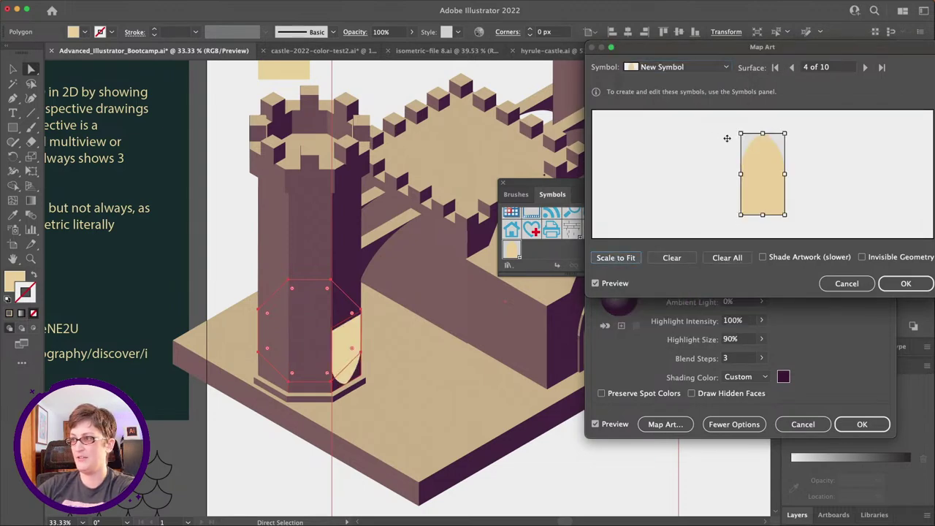
pyautogui.moveTo(735, 132); pyautogui.dragTo(829, 214)
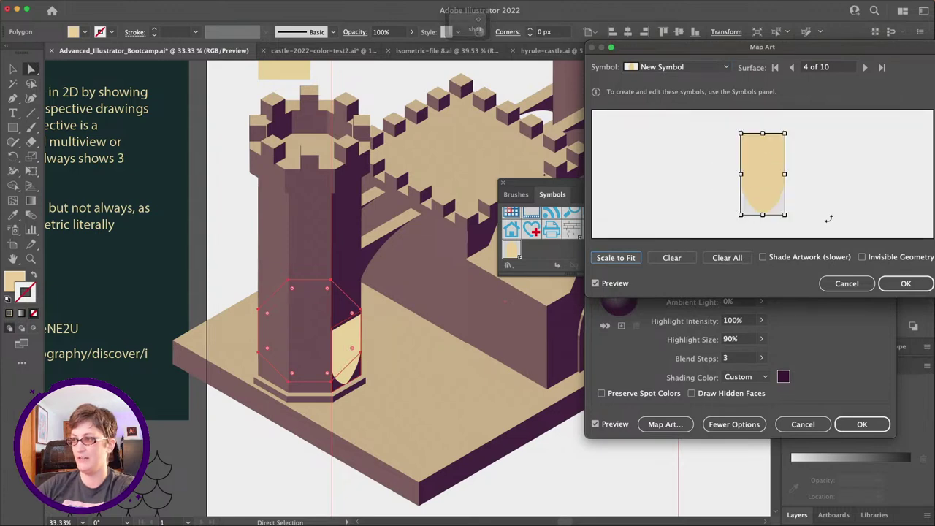
pyautogui.moveTo(762, 215); pyautogui.dragTo(762, 203)
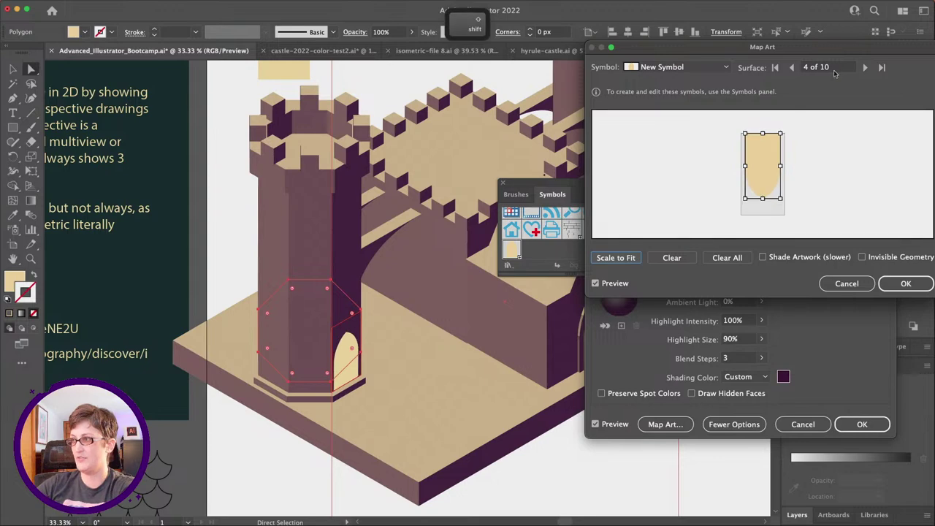
# Map New Symbol onto surface 5, scaled to fit, turned upright and shrunk slightly toward the base.
pyautogui.click(866, 66)
pyautogui.click(700, 66)
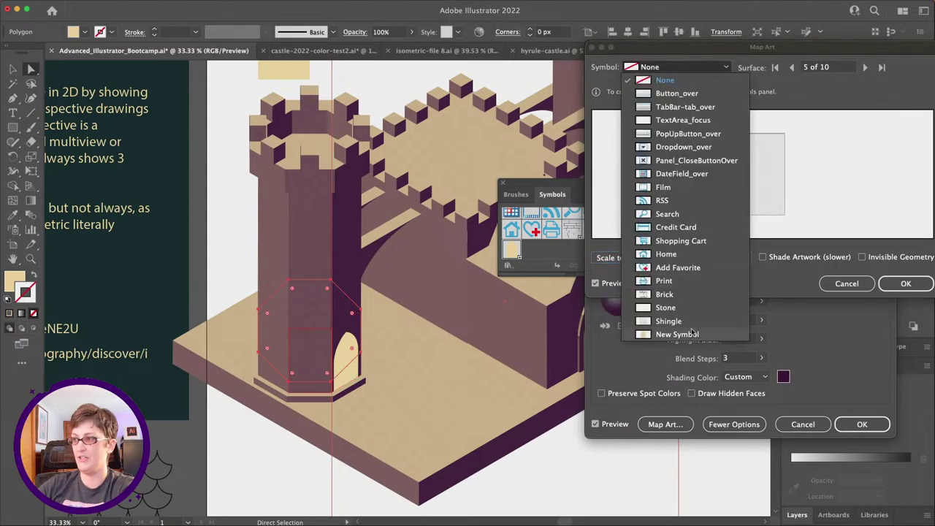
pyautogui.click(658, 448)
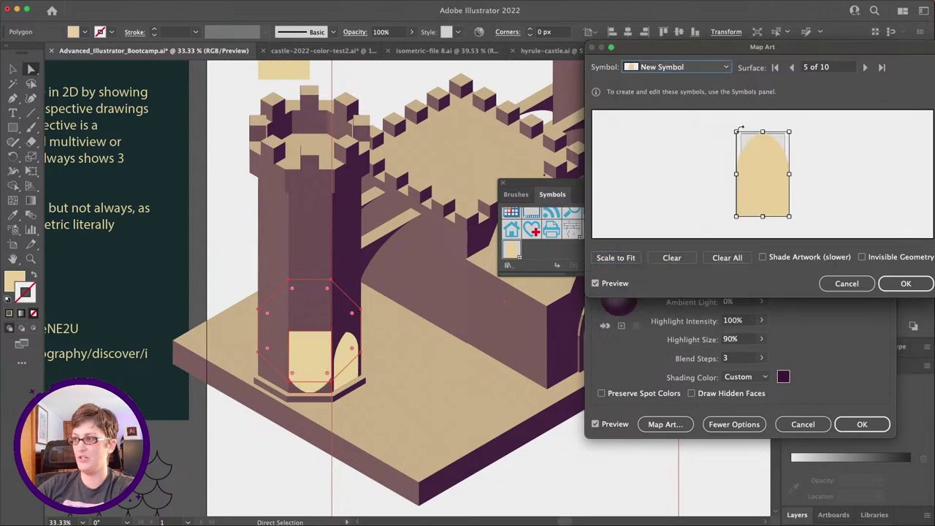
pyautogui.click(621, 260)
pyautogui.moveTo(738, 133); pyautogui.dragTo(857, 234)
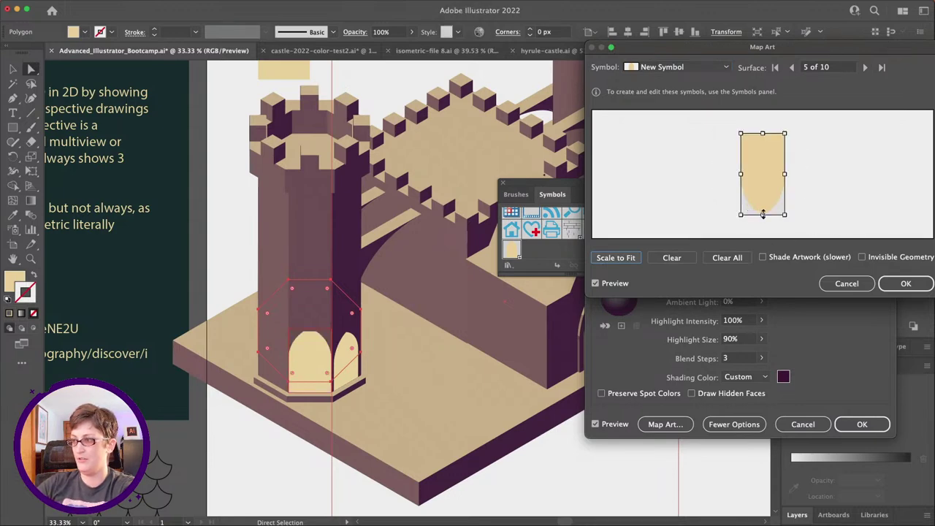
pyautogui.moveTo(763, 214); pyautogui.dragTo(762, 202)
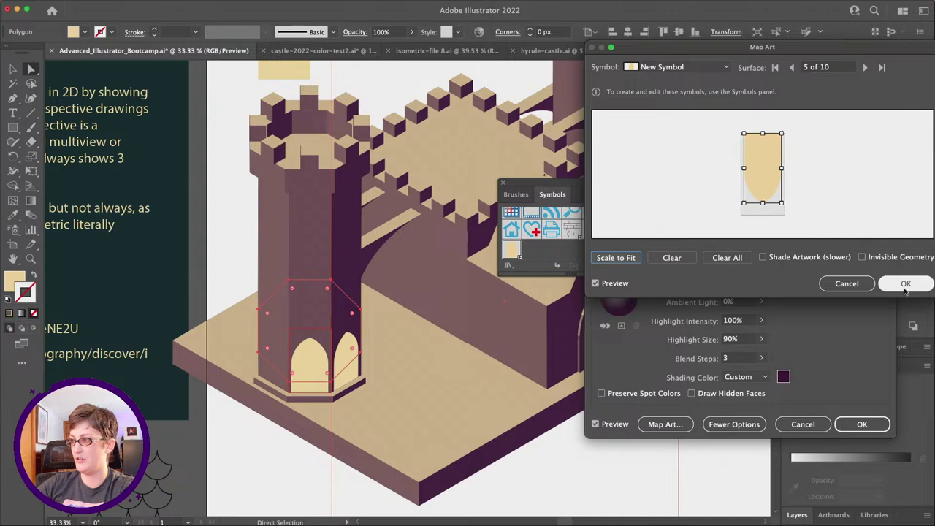
# Map New Symbol onto surface 6 as an upright, slightly reduced arch and apply the mapped extrusion.
pyautogui.click(865, 67)
pyautogui.click(680, 66)
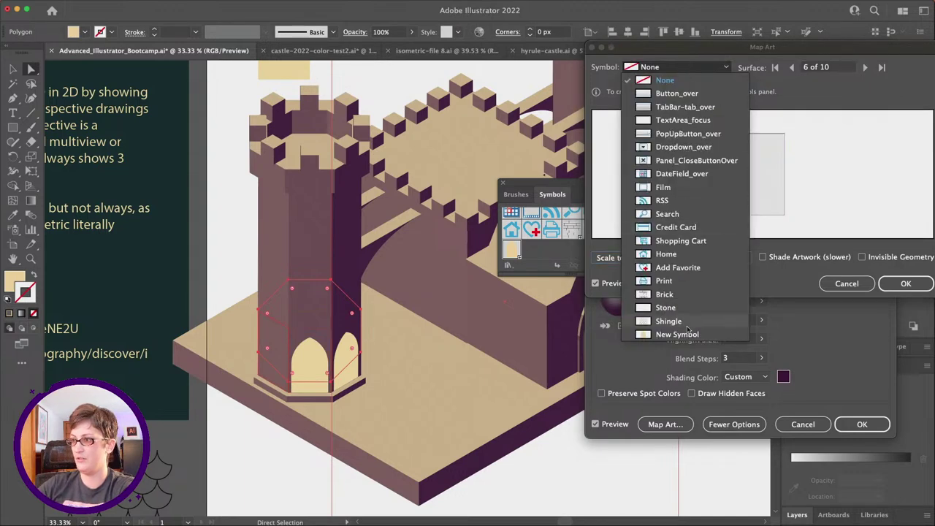
pyautogui.click(679, 334)
pyautogui.click(616, 257)
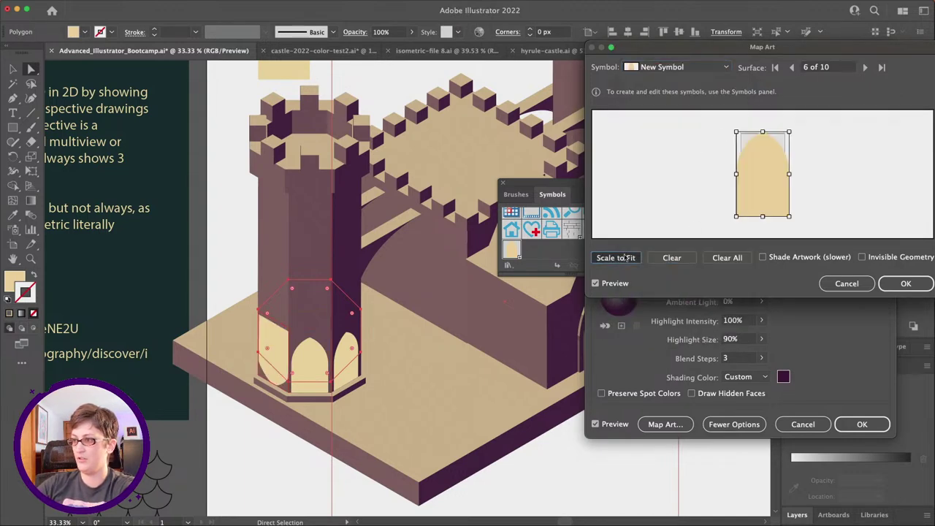
pyautogui.moveTo(736, 130); pyautogui.dragTo(780, 219)
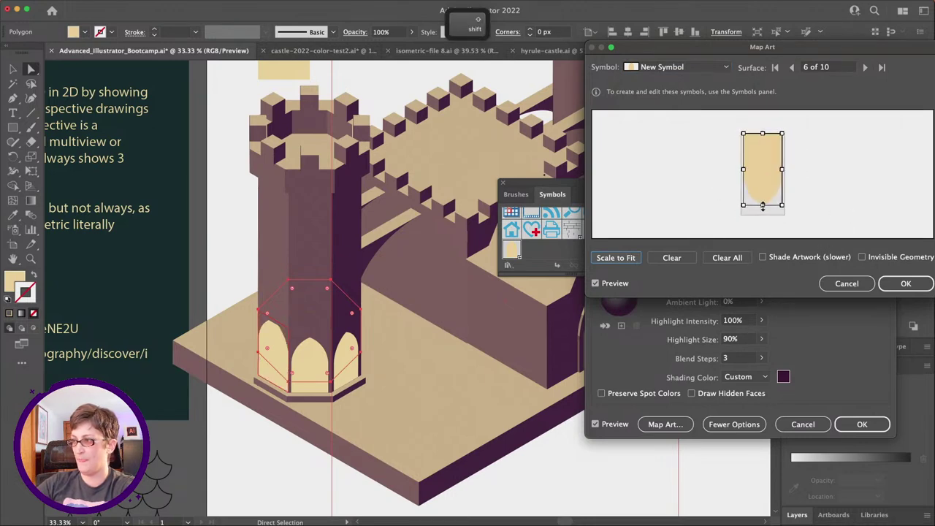
pyautogui.click(906, 284)
pyautogui.click(861, 425)
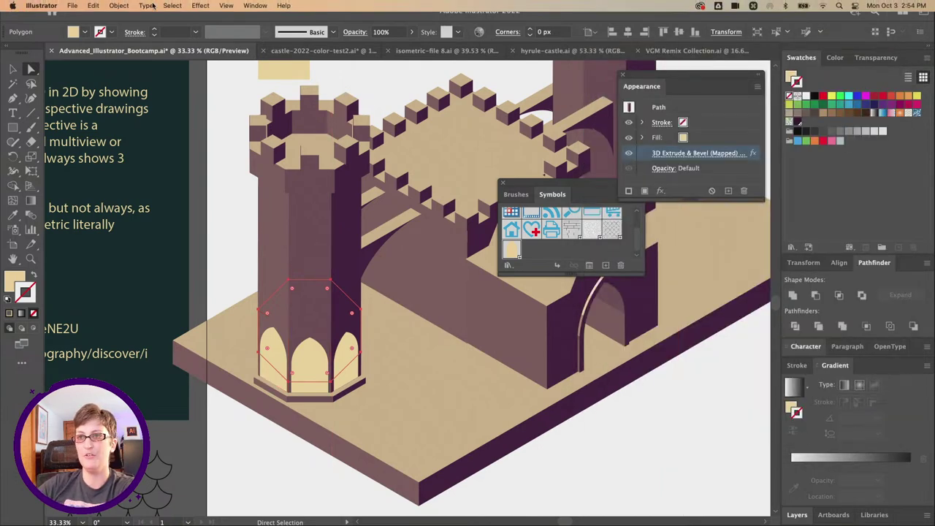
# Expand the appearance of the mapped lower section and isolate the resulting group.
pyautogui.click(119, 6)
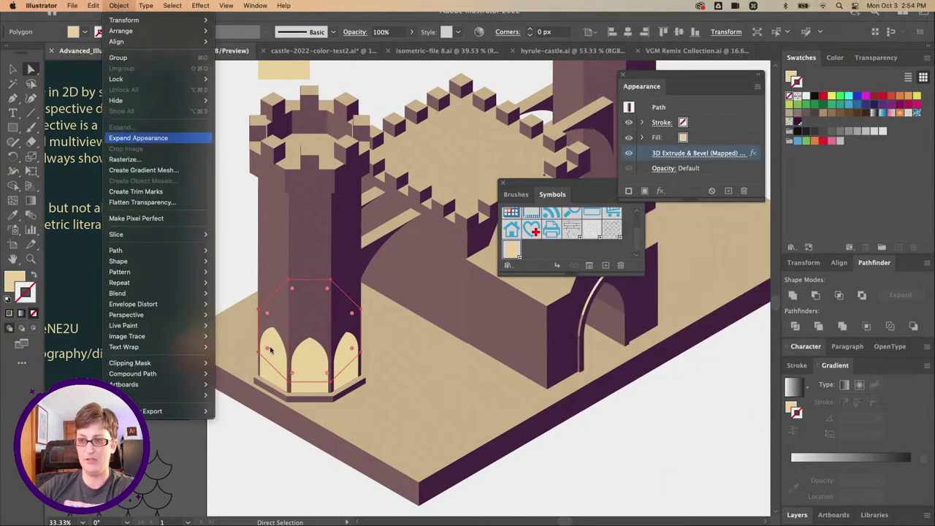
pyautogui.click(138, 137)
pyautogui.scroll(5, 305, 338)
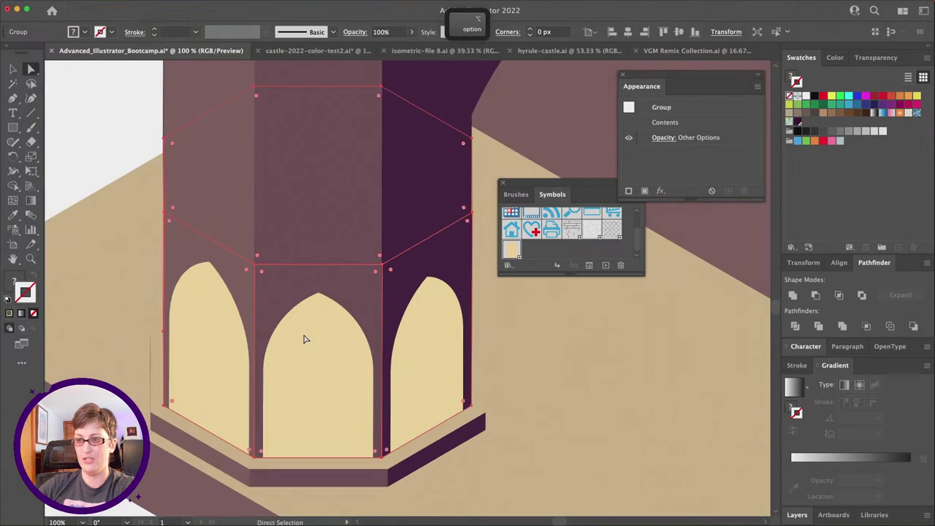
pyautogui.rightClick(282, 301)
pyautogui.click(337, 406)
pyautogui.scroll(-3, 338, 404)
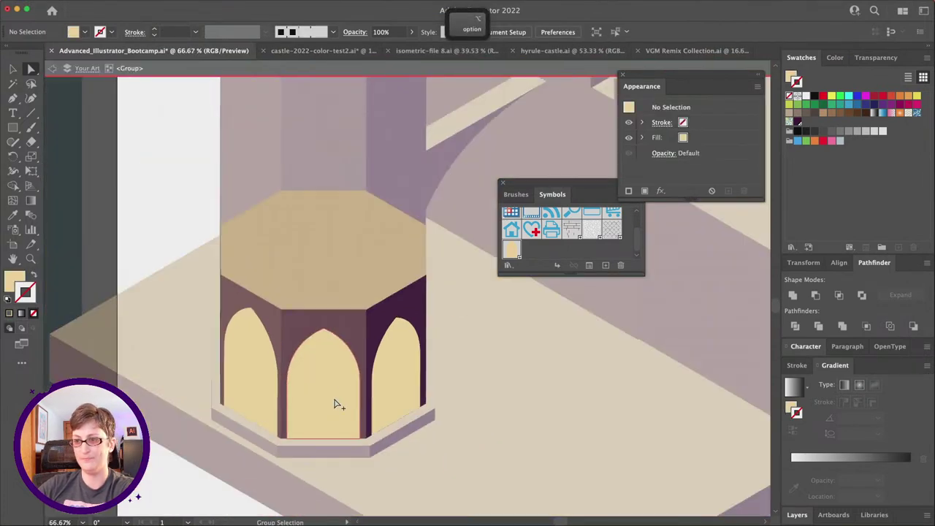
# Subtract each arch from its wall face with Minus Front to cut openings in all three visible faces.
pyautogui.keyDown('shift'); pyautogui.click(397, 353); pyautogui.keyUp('shift')
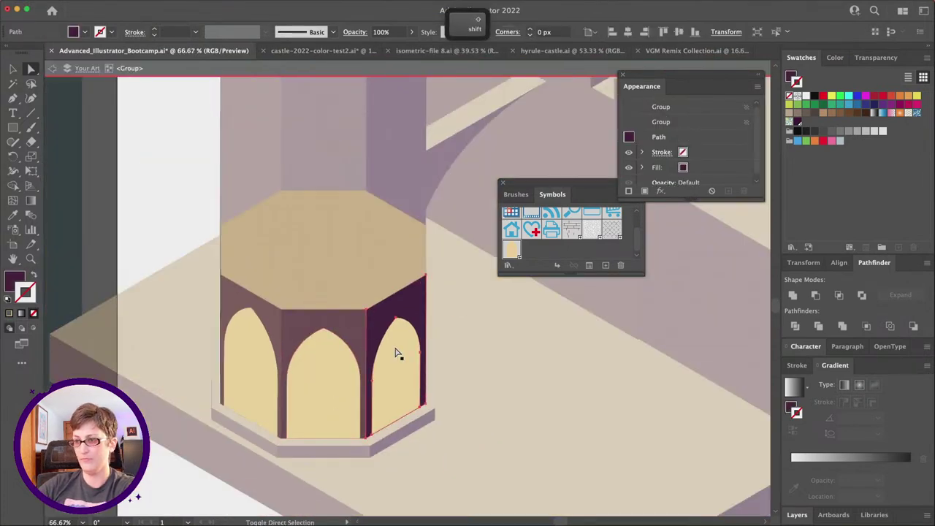
pyautogui.click(815, 294)
pyautogui.click(323, 322)
pyautogui.keyDown('shift'); pyautogui.click(334, 365); pyautogui.keyUp('shift')
pyautogui.click(816, 294)
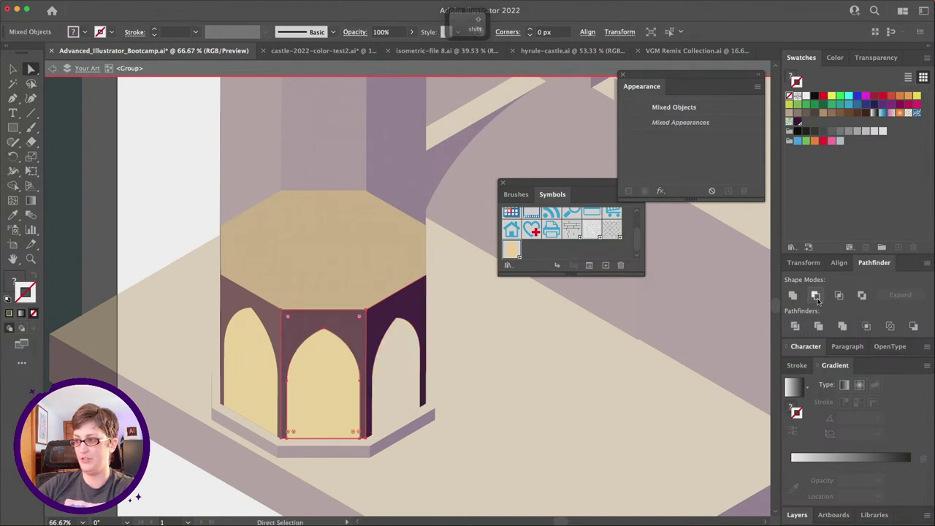
pyautogui.click(278, 321)
pyautogui.keyDown('shift'); pyautogui.click(251, 365); pyautogui.keyUp('shift')
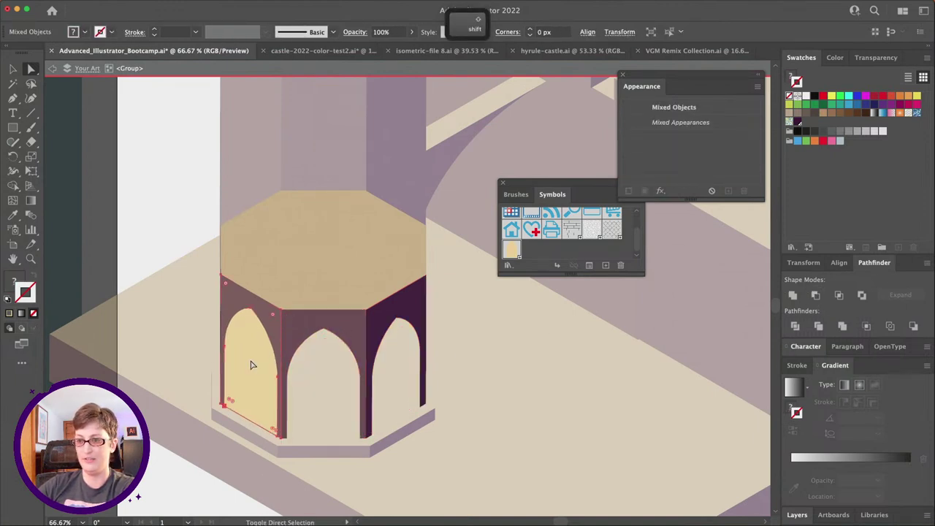
pyautogui.click(816, 294)
# Try deleting the three arched wall faces and undo the deletion.
pyautogui.click(270, 326)
pyautogui.keyDown('shift'); pyautogui.click(399, 304); pyautogui.keyUp('shift')
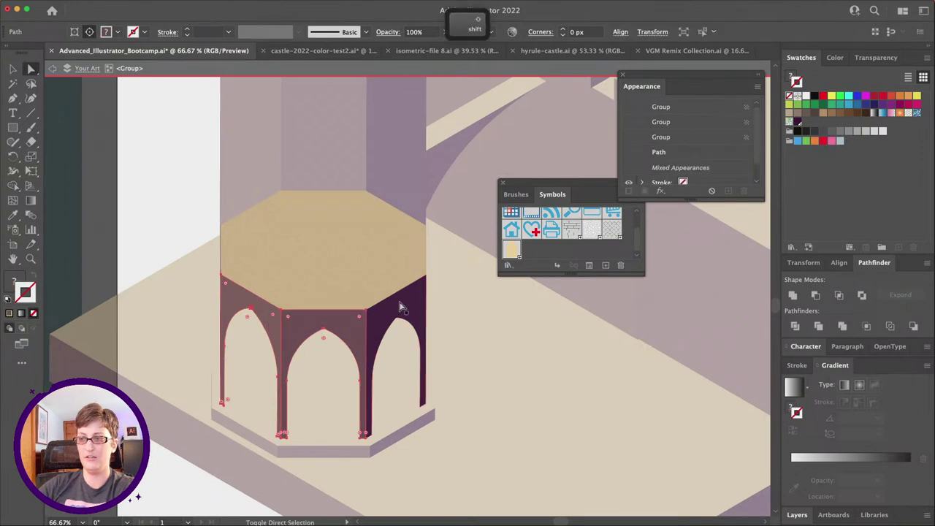
pyautogui.press('BackSpace')
pyautogui.moveTo(478, 444); pyautogui.dragTo(134, 363)
pyautogui.press('super+shift+a')
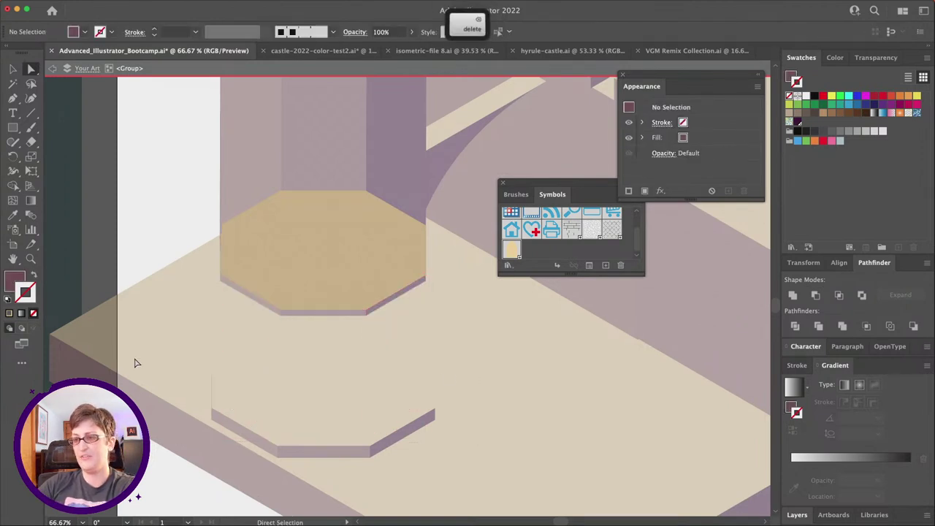
pyautogui.press('super+z')
# Apply the classic 3D Extrude & Bevel effect to the arched wall group with the Front position and a 1000 pt depth.
pyautogui.press('a')
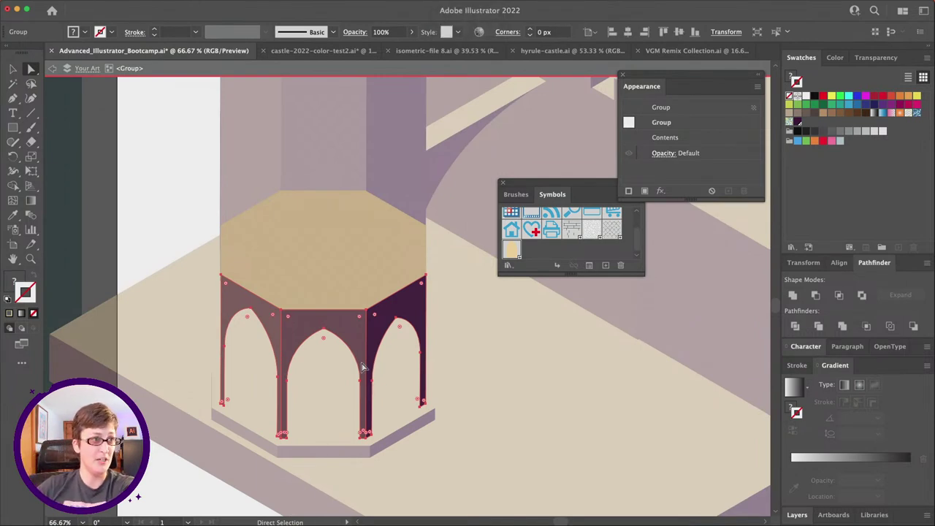
pyautogui.click(199, 6)
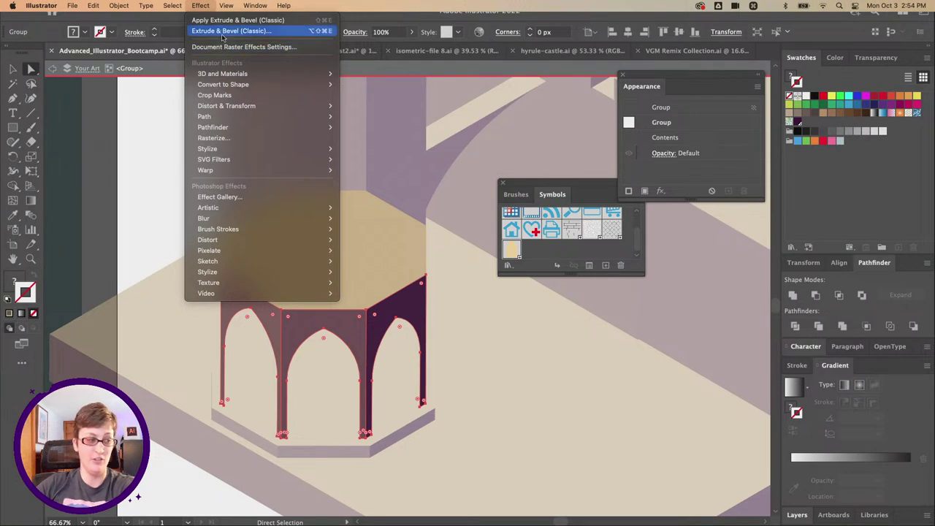
pyautogui.click(221, 30)
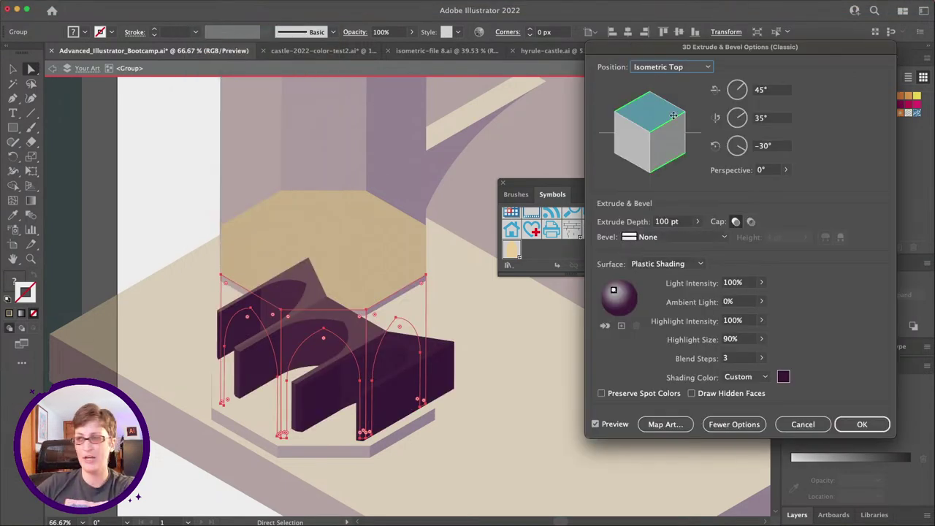
pyautogui.click(659, 67)
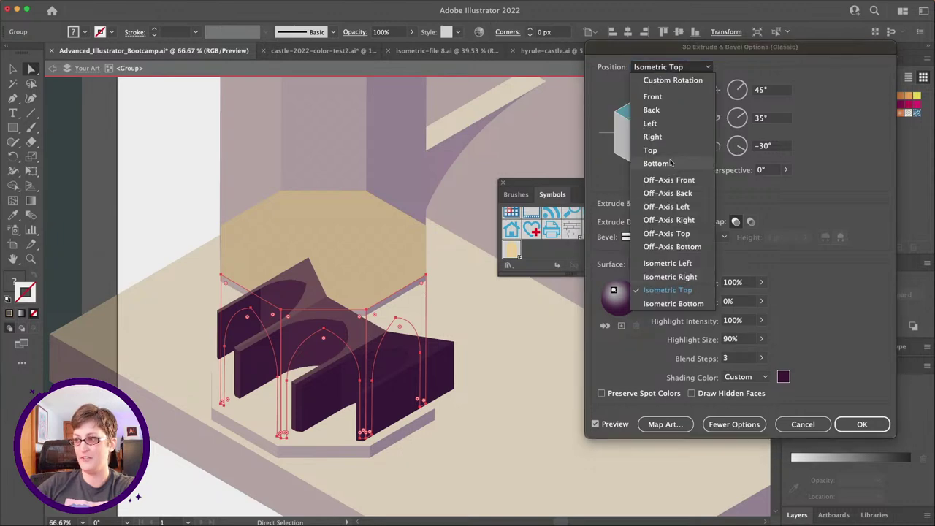
pyautogui.click(662, 96)
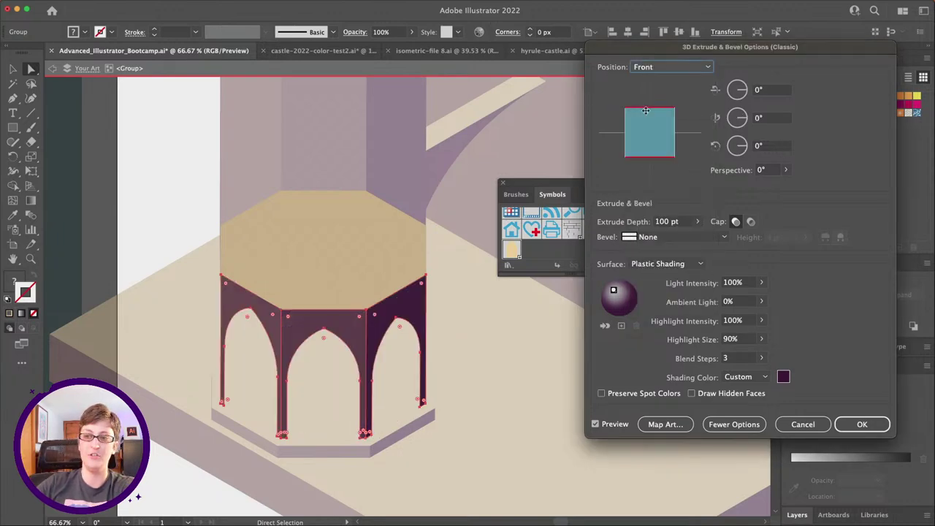
pyautogui.click(685, 224)
pyautogui.write('100')
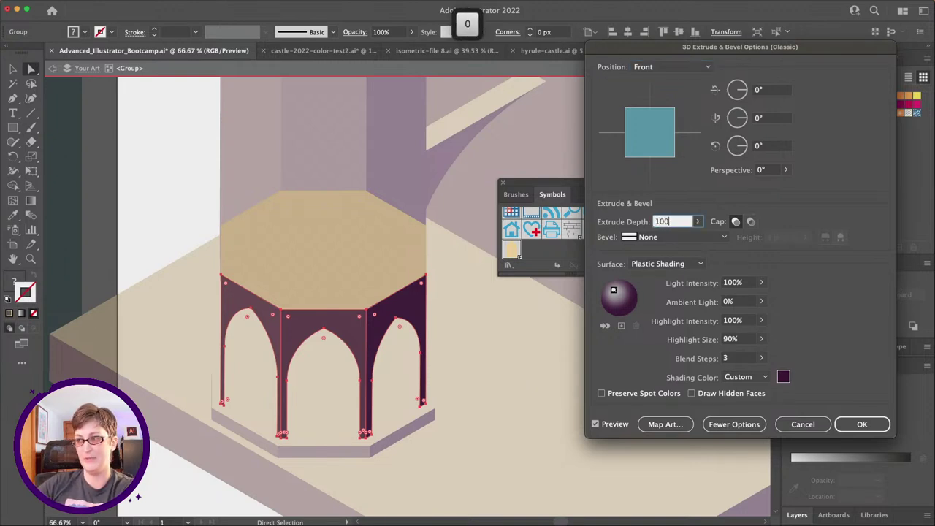
pyautogui.write('0')
pyautogui.press('Tab')
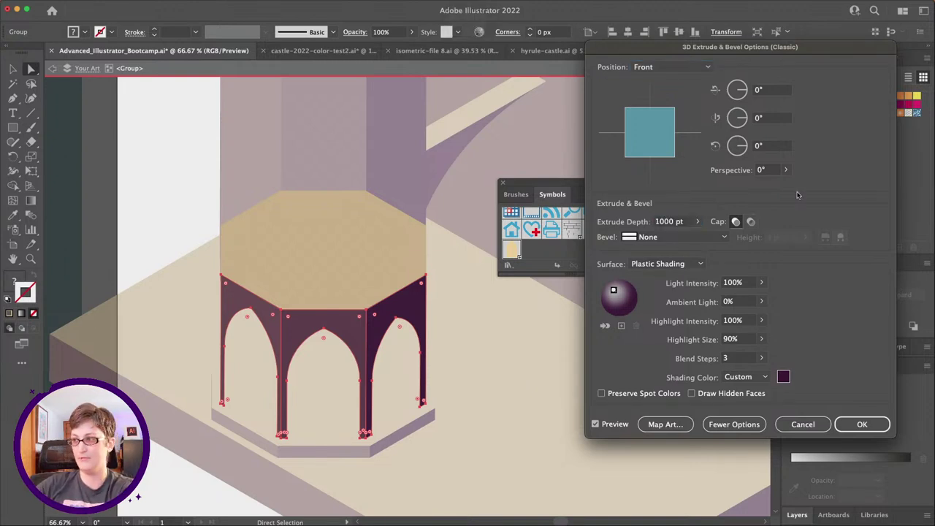
# Set the arched walls' extrusion perspective to 8°, apply the effect and leave isolation mode.
pyautogui.click(764, 170)
pyautogui.press('Up')
pyautogui.press('Up')
pyautogui.press('Up')
pyautogui.press('Up')
pyautogui.press('Up')
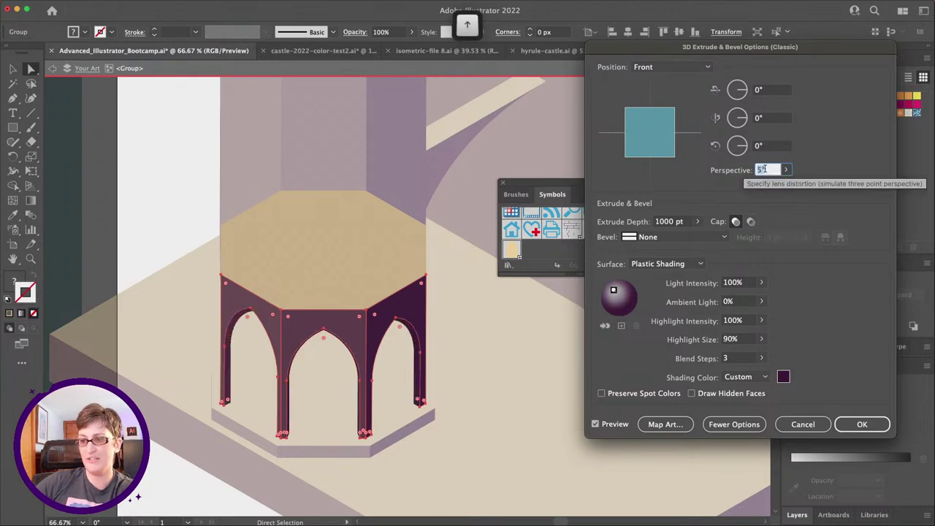
pyautogui.press('Up')
pyautogui.press('Up')
pyautogui.press('Up')
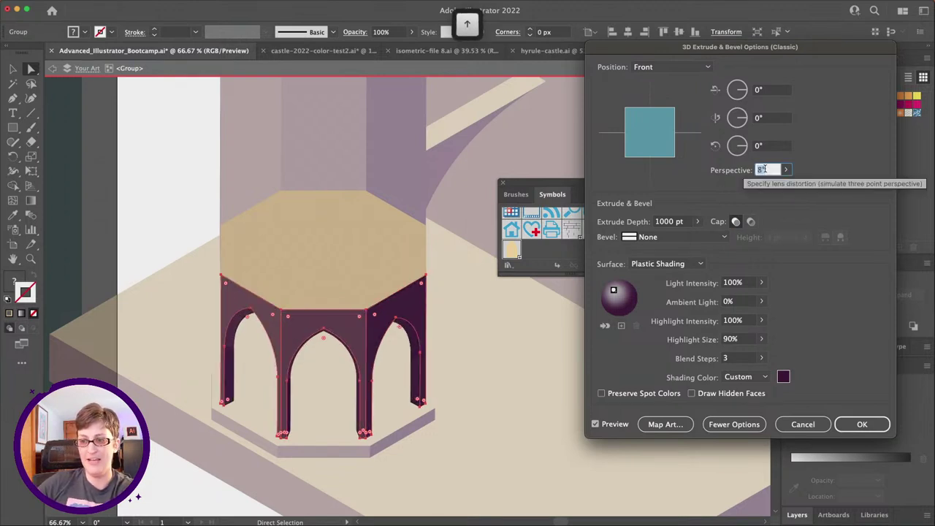
pyautogui.click(862, 424)
pyautogui.press('super+equal')
pyautogui.press('super+equal')
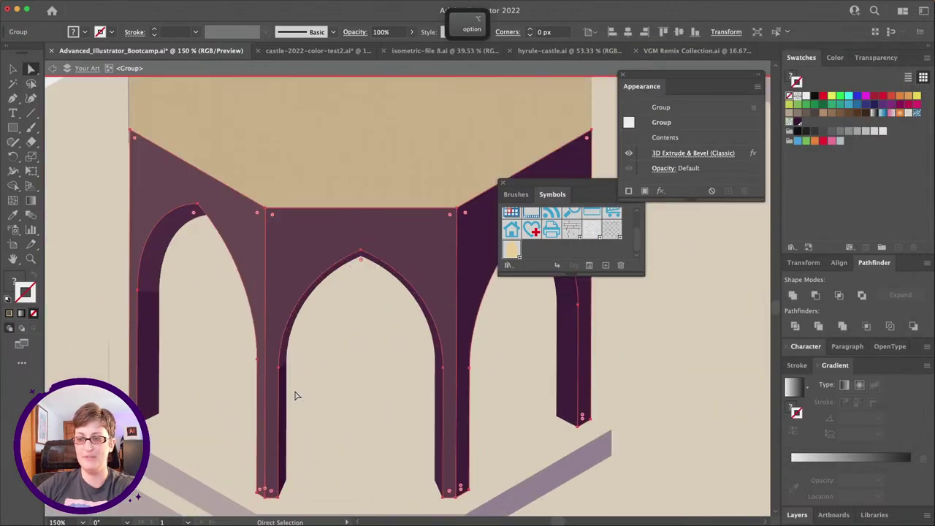
pyautogui.scroll(-1, 431, 398)
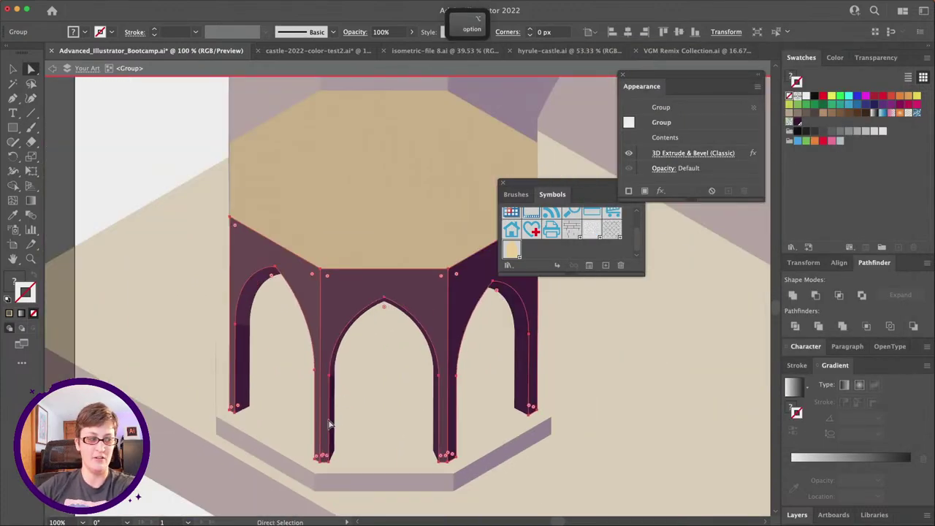
pyautogui.scroll(-1, 330, 382)
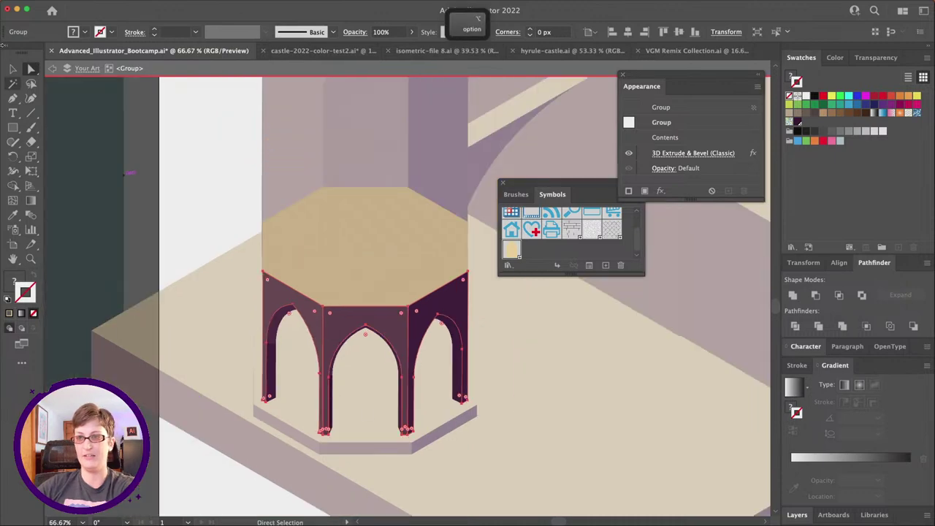
pyautogui.click(52, 68)
pyautogui.click(401, 335)
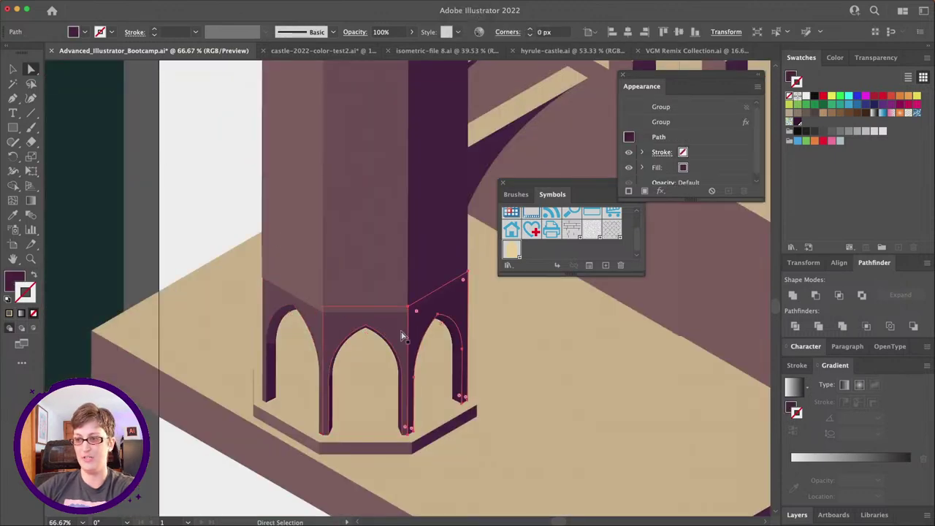
pyautogui.press('v')
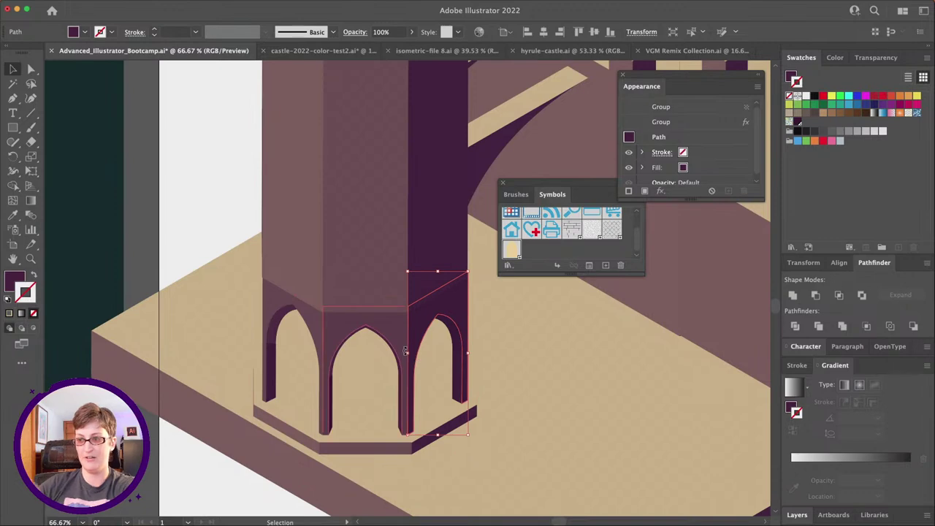
pyautogui.click(399, 347)
pyautogui.doubleClick(398, 345)
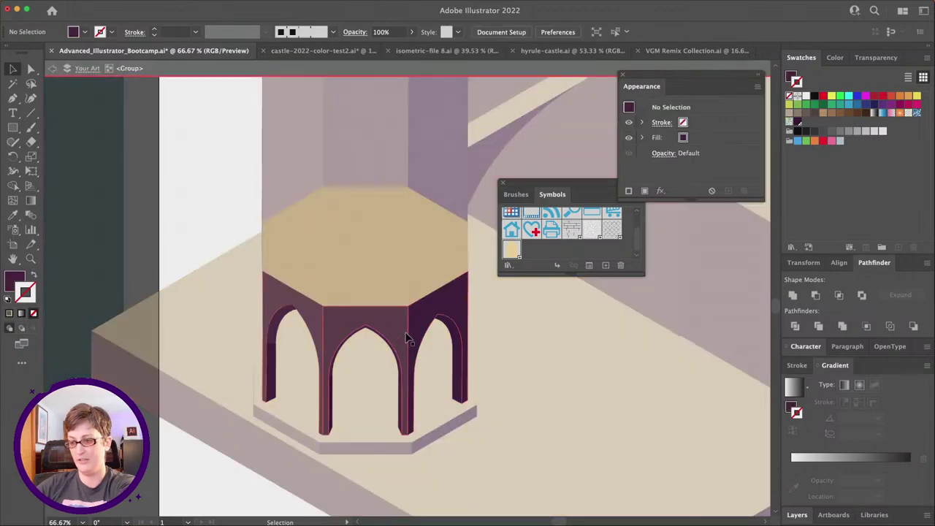
pyautogui.press('super+b')
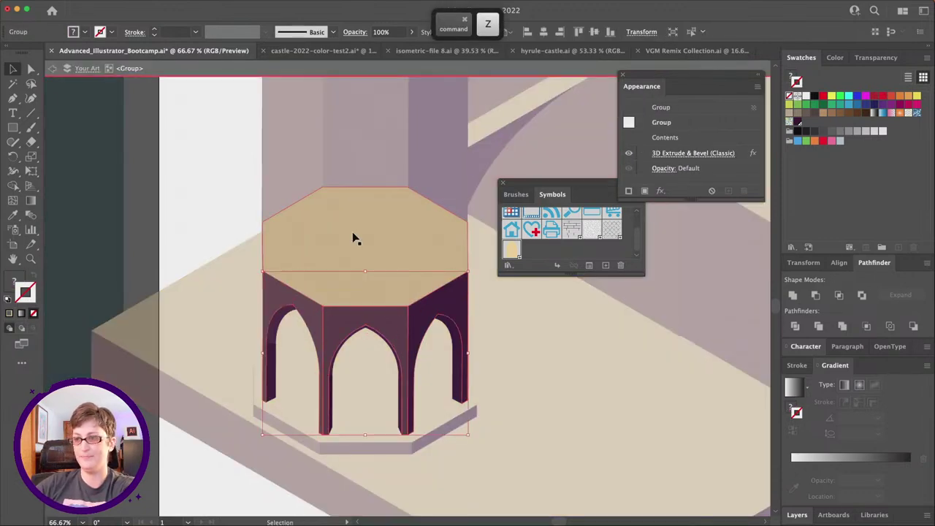
pyautogui.click(353, 238)
pyautogui.doubleClick(92, 82)
# Copy the front tower's extruded shaft and paste the copy behind the arched wall group.
pyautogui.click(285, 98)
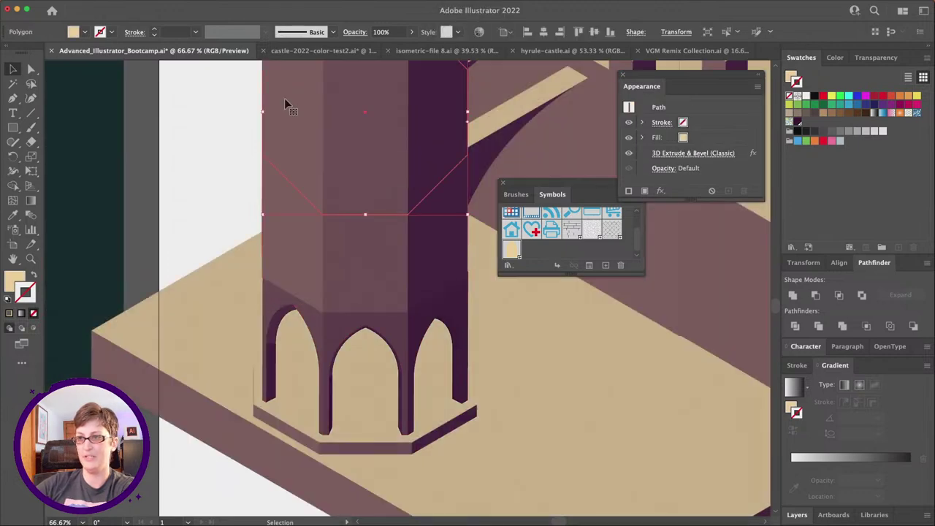
pyautogui.press('super+c')
pyautogui.click(404, 340)
pyautogui.press('super+b')
pyautogui.press('v')
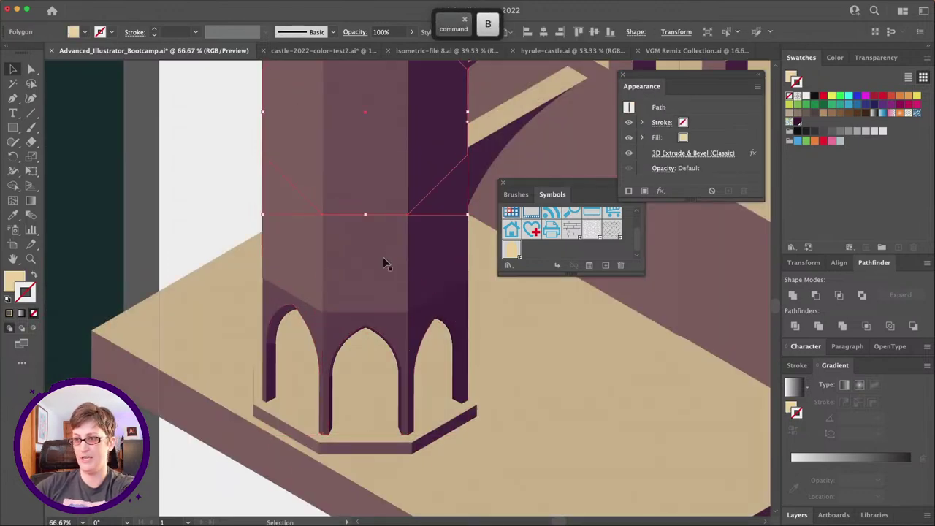
# Move the pasted shaft down and scale it down as a narrower inner core behind the arches.
pyautogui.moveTo(375, 214); pyautogui.dragTo(375, 338)
pyautogui.moveTo(367, 134); pyautogui.dragTo(395, 202)
pyautogui.moveTo(373, 379); pyautogui.dragTo(368, 340)
pyautogui.moveTo(365, 162); pyautogui.dragTo(366, 182)
pyautogui.press('shift+super+a')
# Open the Map Art settings of the gabled entrance building's extrusion and go to its roof face, surface 13.
pyautogui.hscroll(2, 429, 286)
pyautogui.scroll(-3, 430, 290)
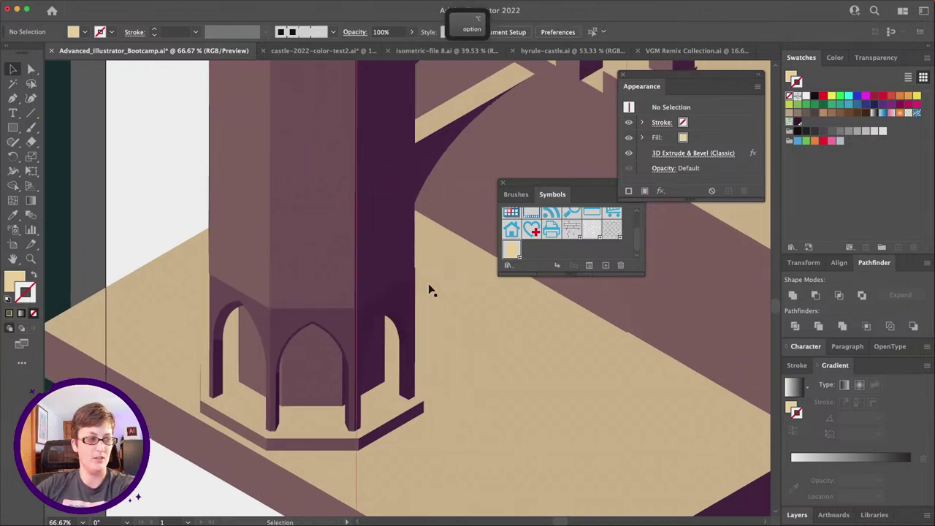
pyautogui.hscroll(2, 429, 290)
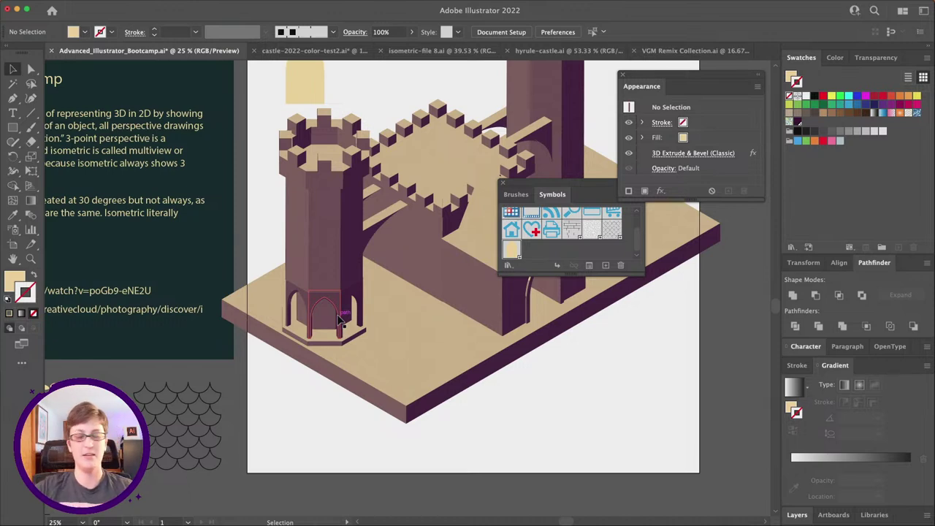
pyautogui.hscroll(5, 469, 287)
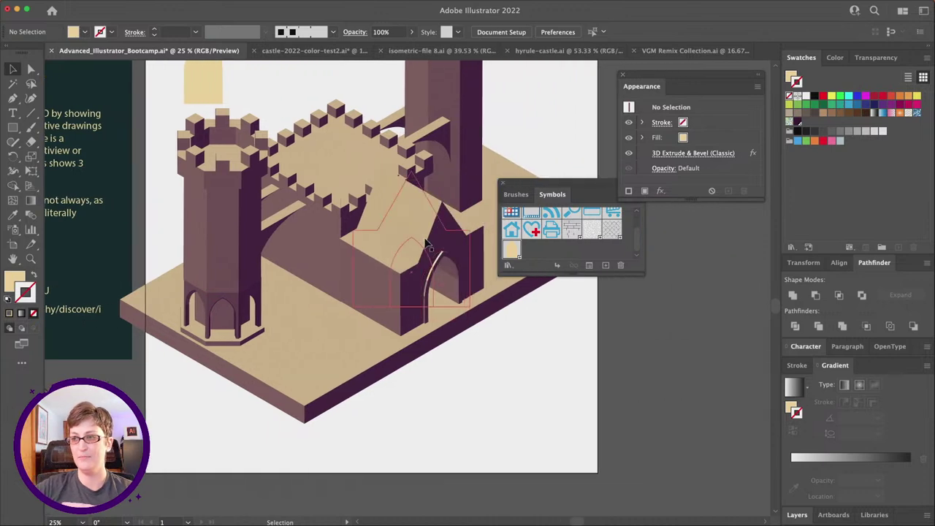
pyautogui.click(430, 247)
pyautogui.click(697, 155)
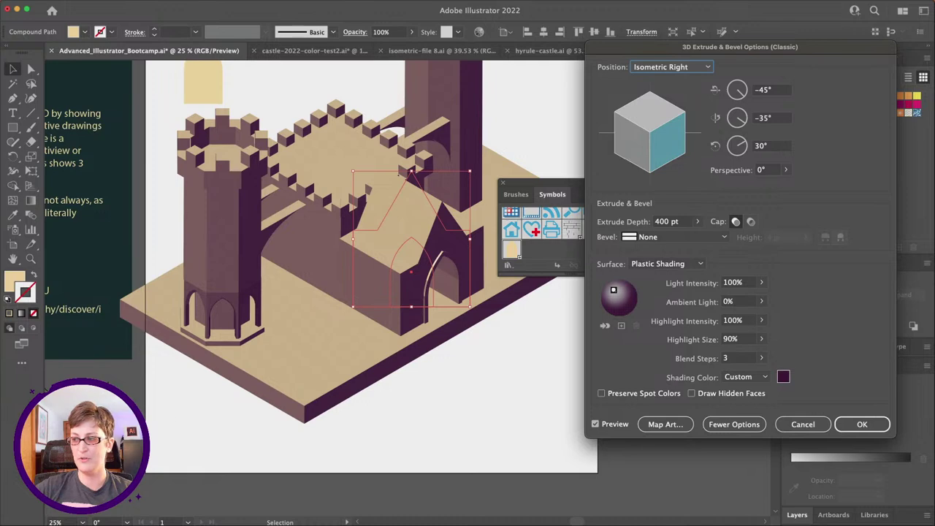
pyautogui.click(651, 429)
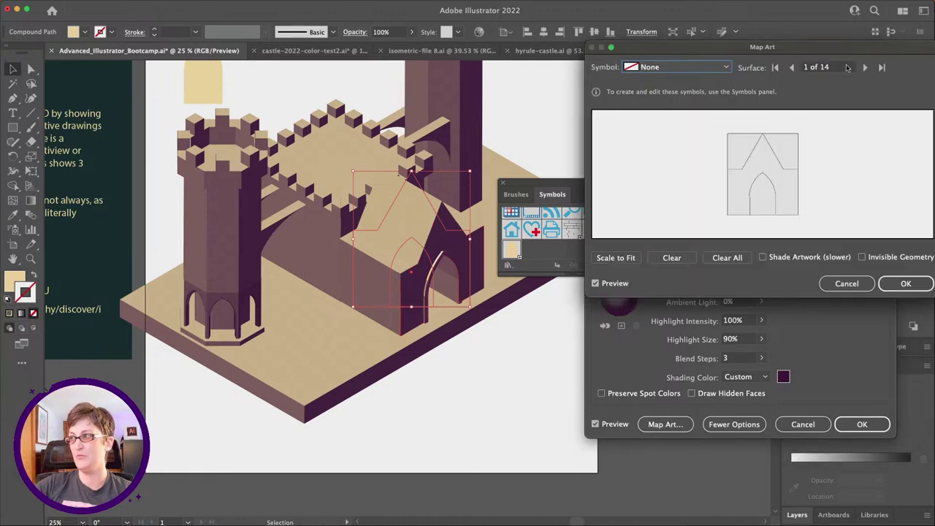
pyautogui.click(866, 68)
pyautogui.click(866, 68)
pyautogui.click(866, 68)
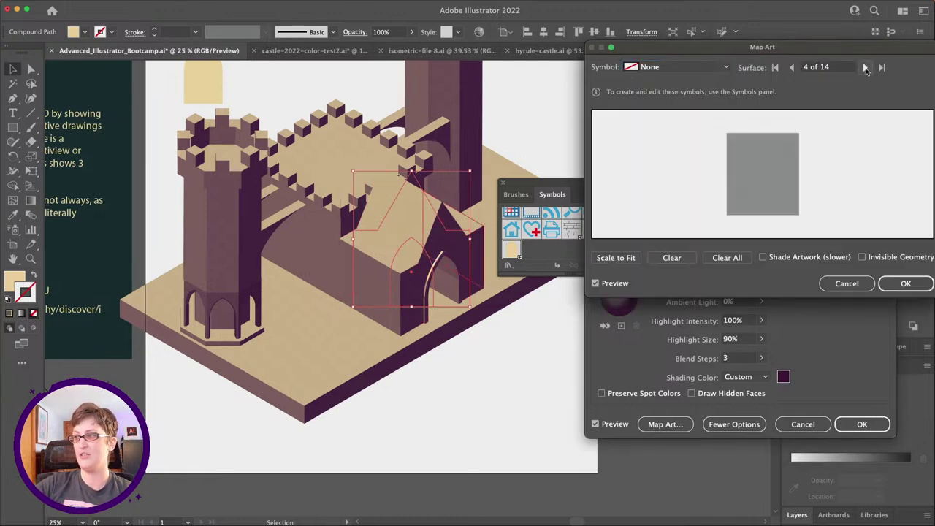
pyautogui.click(866, 68)
pyautogui.click(865, 67)
pyautogui.click(866, 67)
pyautogui.click(866, 67)
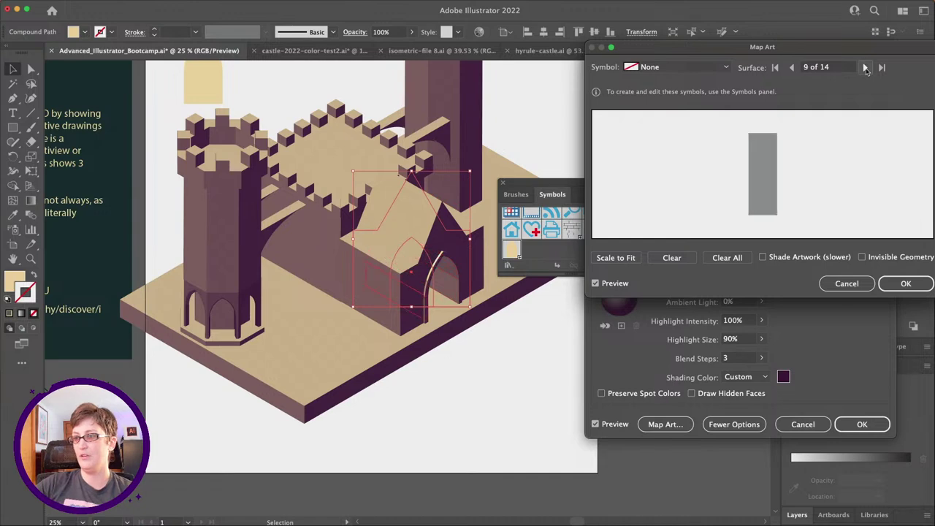
pyautogui.click(866, 67)
pyautogui.click(866, 67)
pyautogui.click(866, 68)
pyautogui.click(866, 67)
pyautogui.click(866, 67)
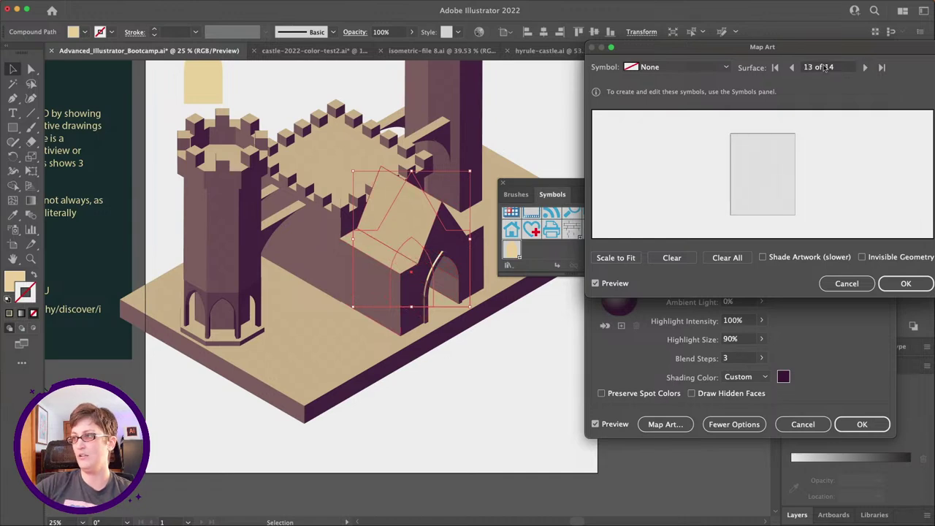
# Map the Shingle symbol onto the roof surface, rotate the artwork and apply the mapped extrusion.
pyautogui.click(724, 66)
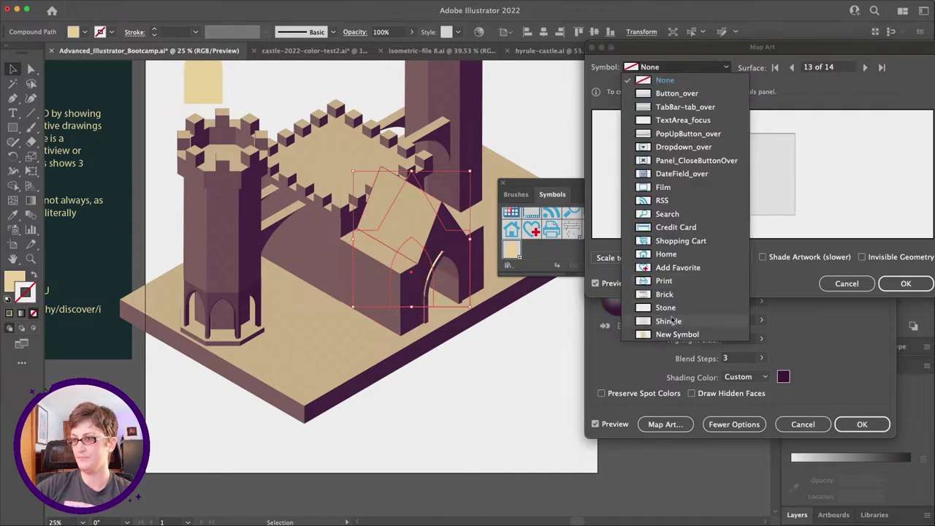
pyautogui.click(669, 321)
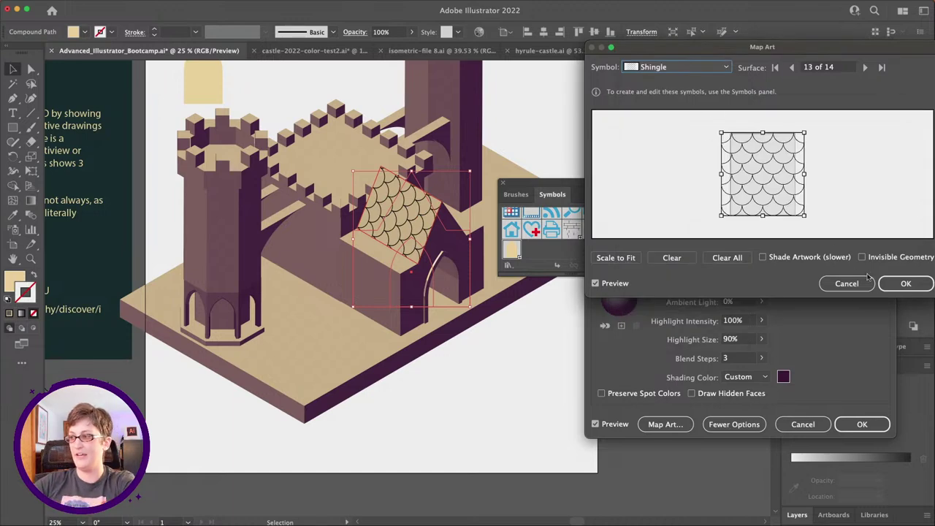
pyautogui.moveTo(713, 132); pyautogui.dragTo(731, 127)
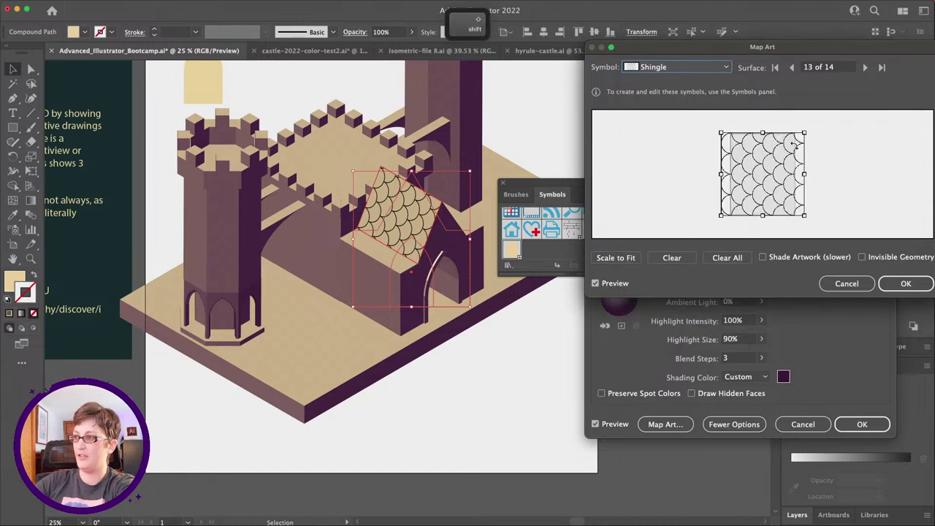
pyautogui.click(906, 284)
pyautogui.click(863, 424)
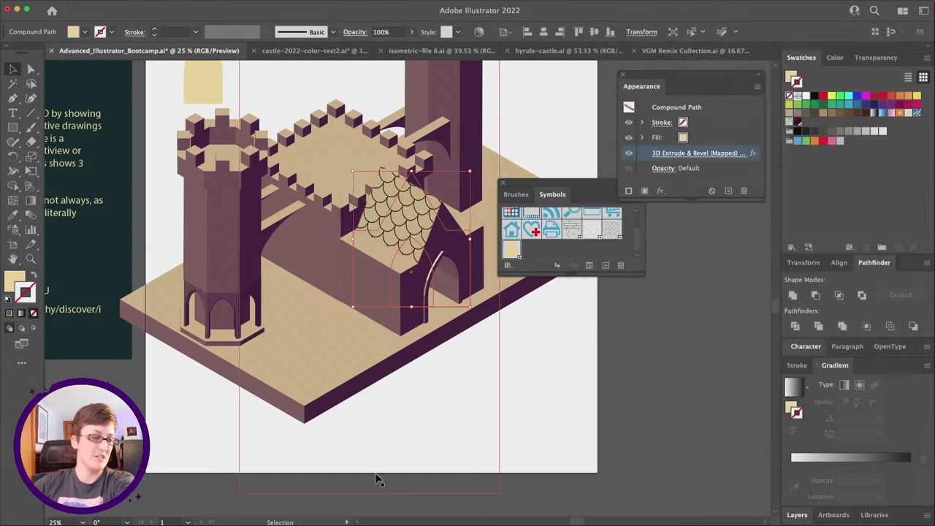
# Move the flat arch symbol off the artboard into the empty area above the castle.
pyautogui.scroll(3, 378, 479)
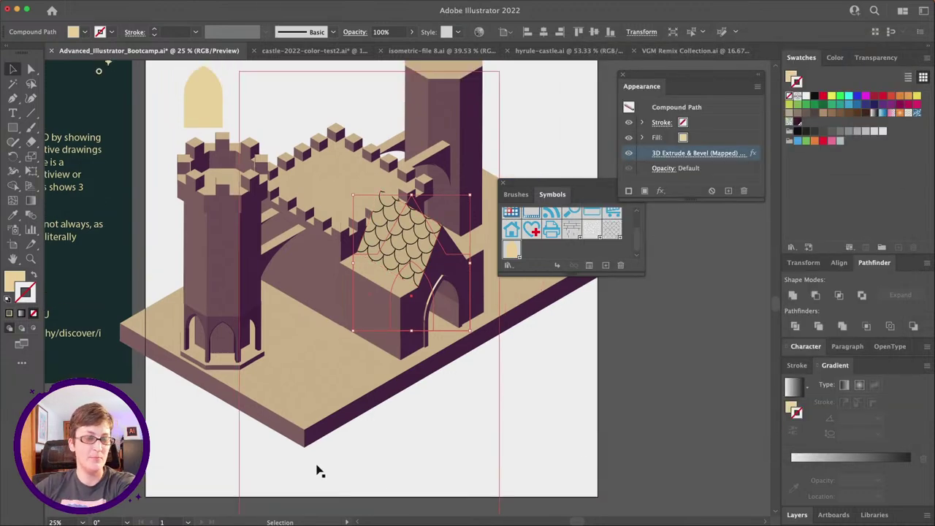
pyautogui.scroll(-3, 316, 421)
pyautogui.moveTo(257, 253); pyautogui.dragTo(264, 179)
pyautogui.press('super+equal')
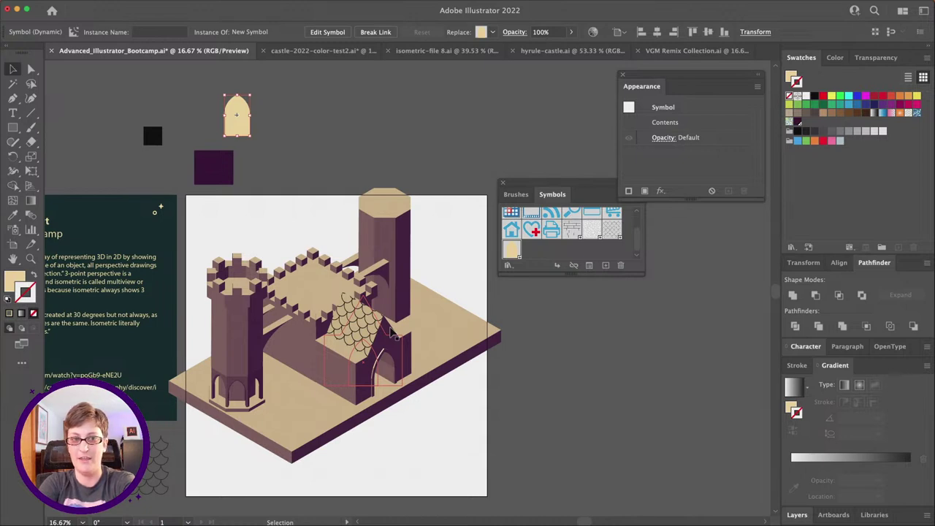
pyautogui.scroll(-3, 395, 344)
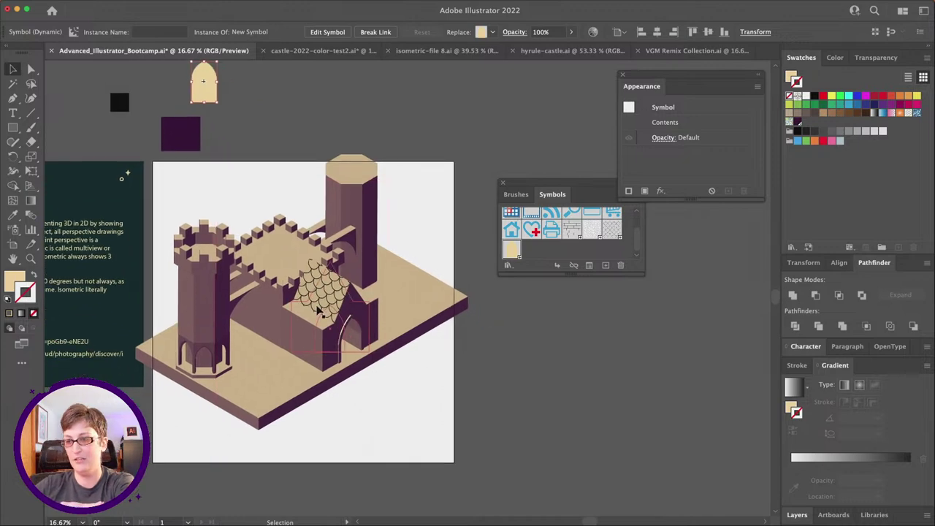
pyautogui.scroll(2, 317, 308)
pyautogui.scroll(2, 317, 308)
pyautogui.hscroll(-3, 317, 309)
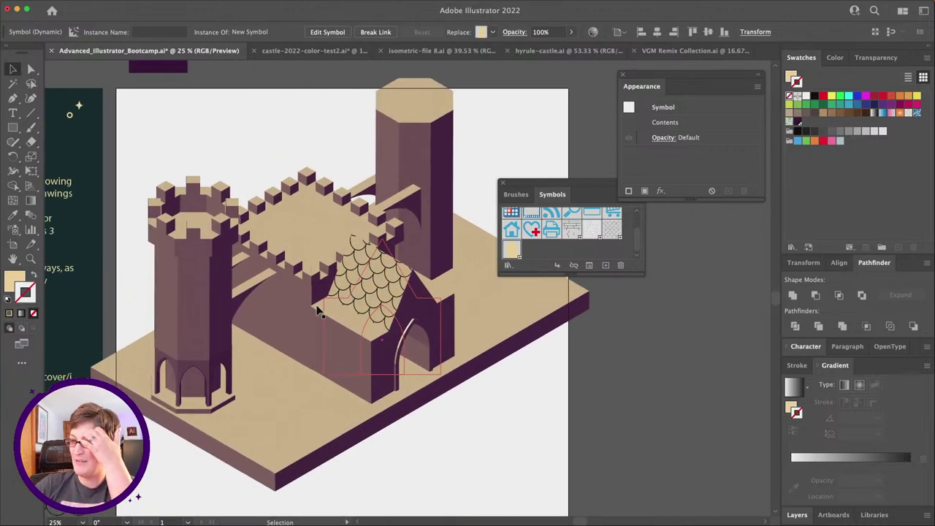
pyautogui.scroll(1, 317, 311)
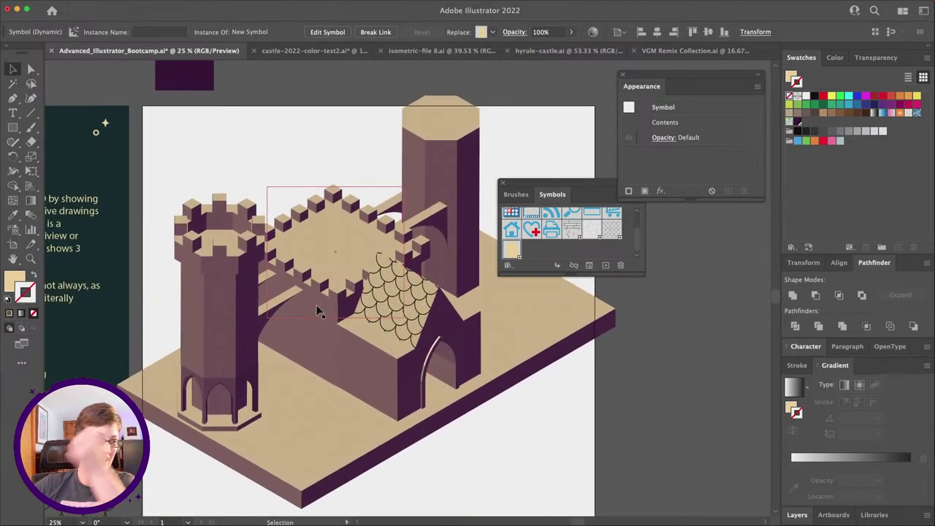